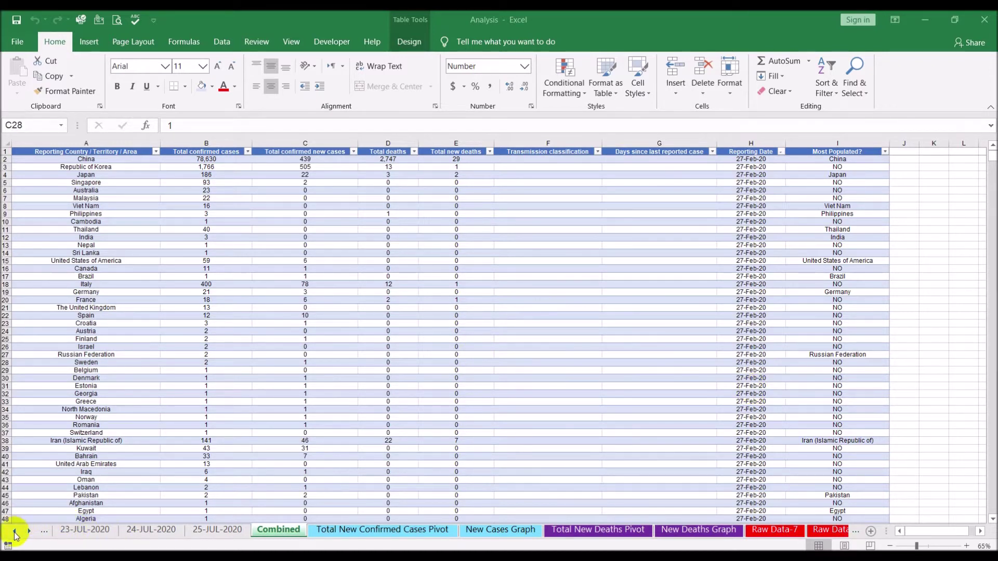
# Show the 20-JUL-2020 worksheet and select an empty cell beside its country data.
pyautogui.click(13, 531)
pyautogui.click(13, 531)
pyautogui.click(13, 531)
pyautogui.click(86, 531)
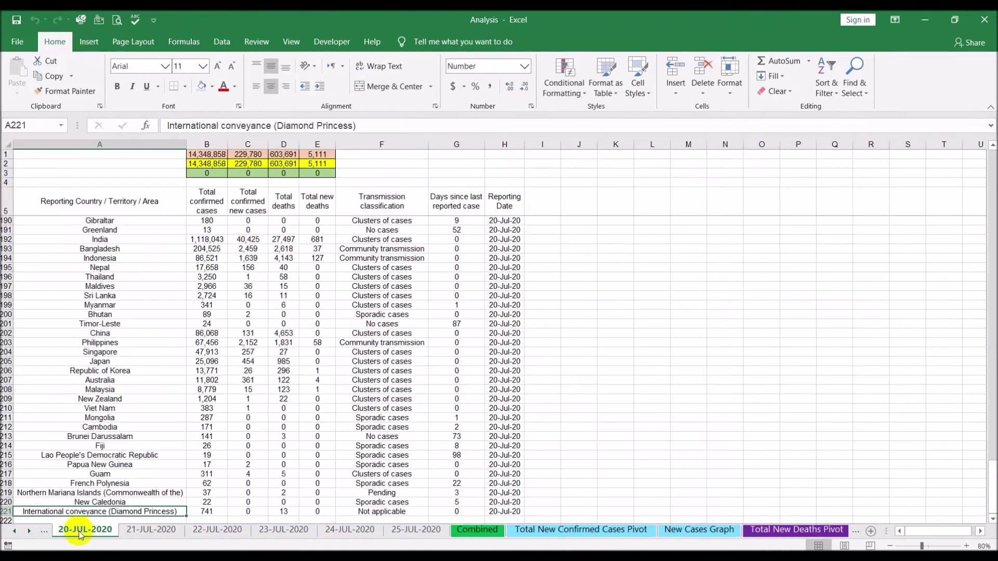
pyautogui.click(694, 290)
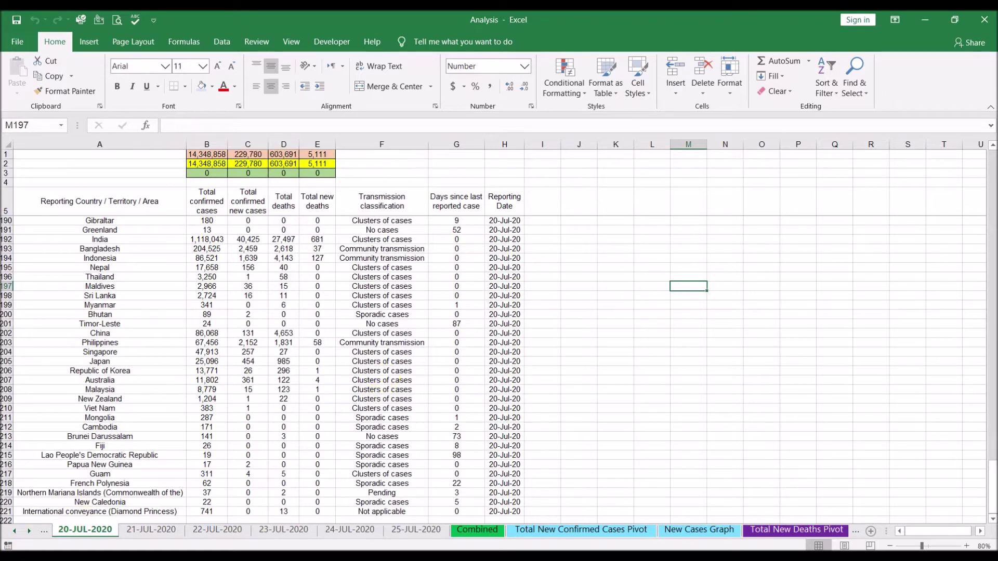
# Switch to Chrome, go to who.int and open the COVID-19 Situation reports page from the Situation updates quick links.
pyautogui.hotkey('alt', 'Tab')
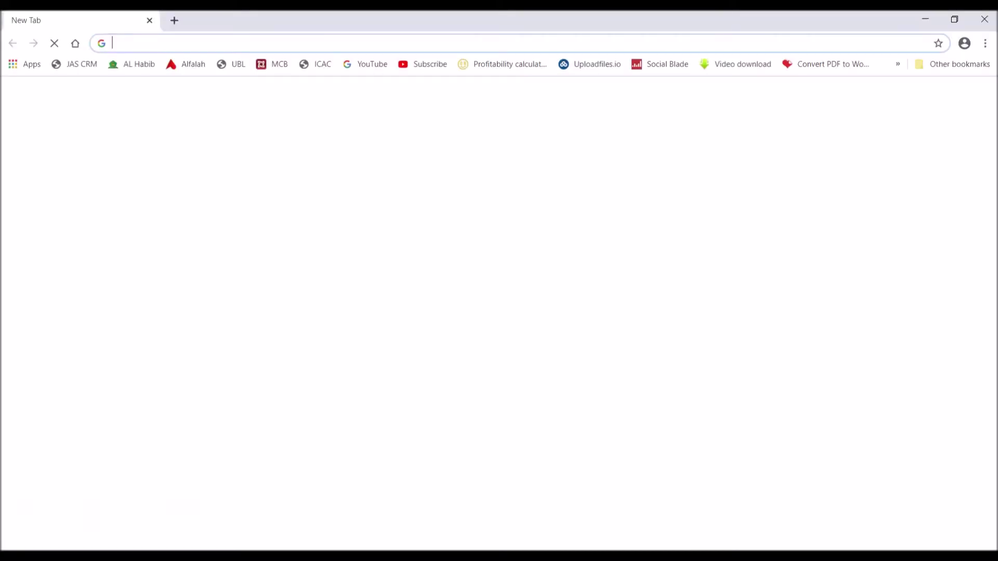
pyautogui.write('who')
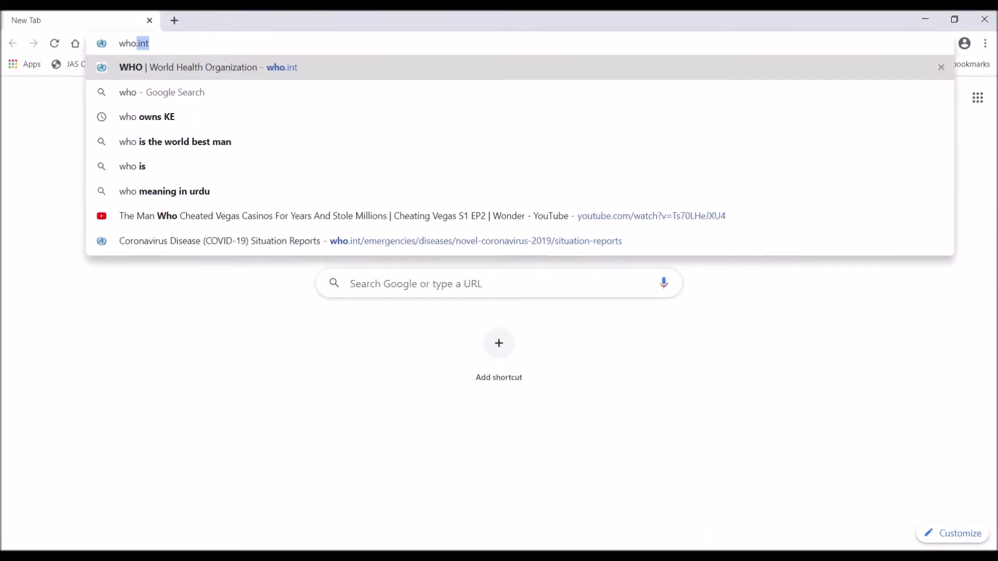
pyautogui.press('Return')
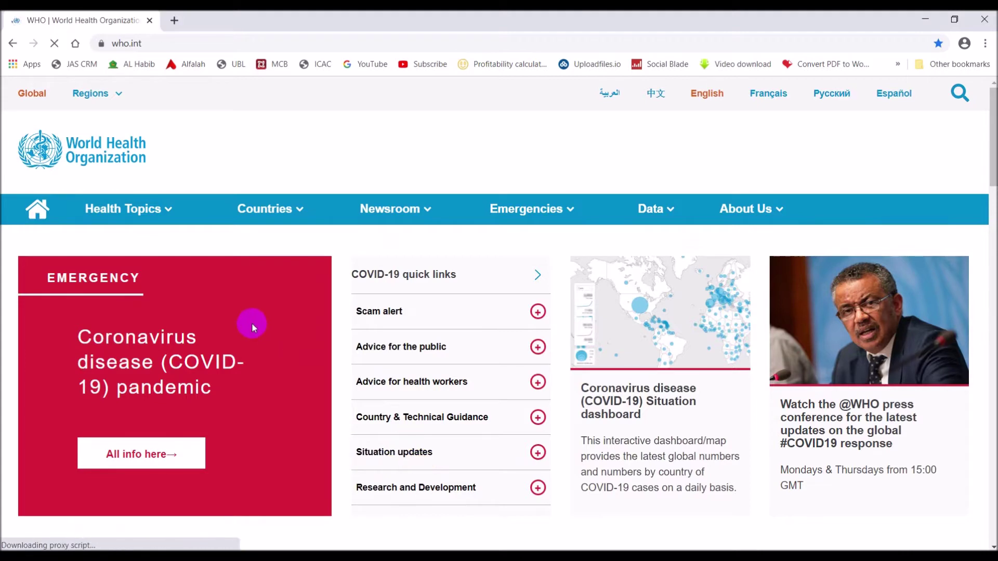
pyautogui.scroll(-1, 253, 327)
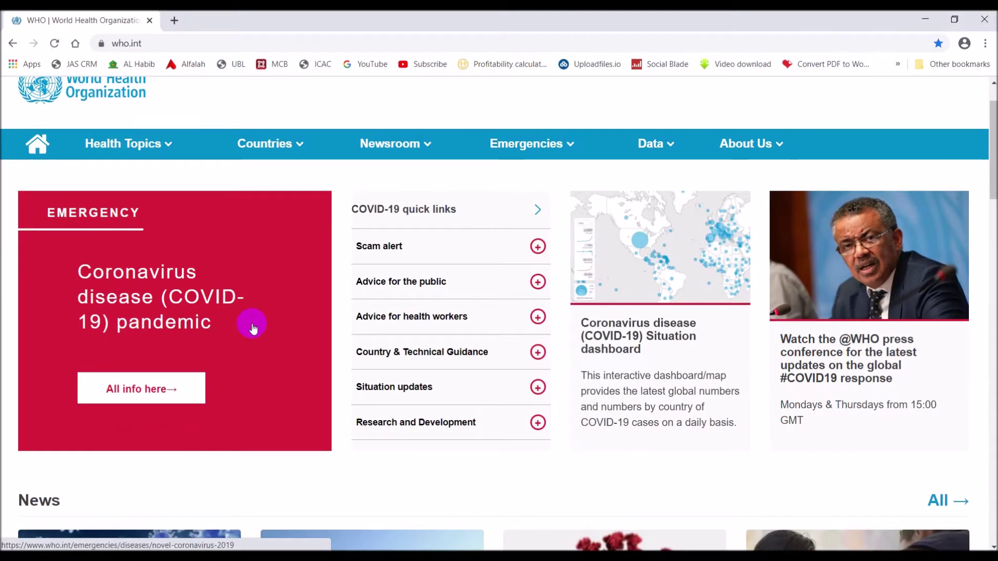
pyautogui.click(538, 387)
pyautogui.scroll(-3, 605, 401)
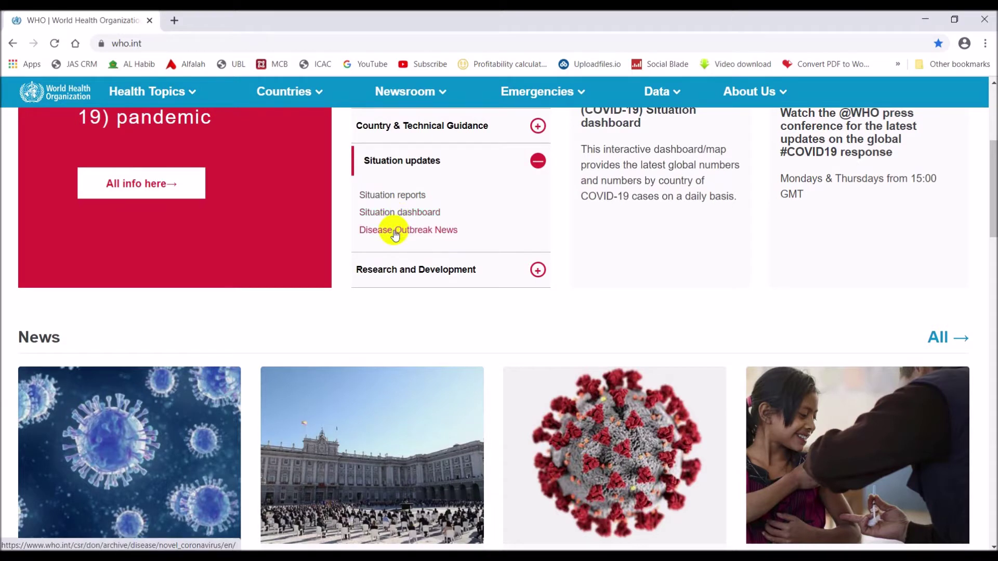
pyautogui.click(391, 200)
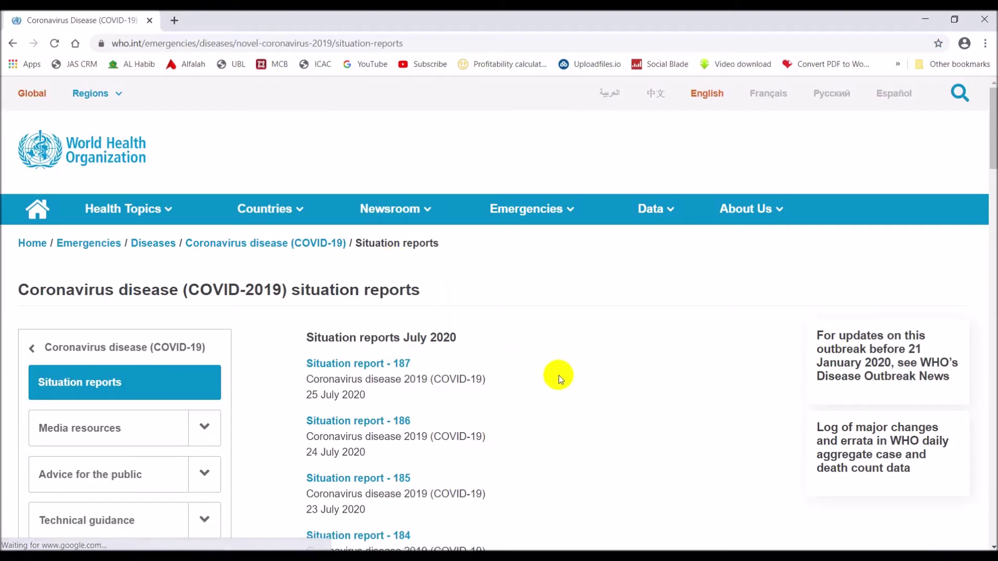
# Examine the list of situation reports from July back to January 2020, expanding the June 2020 reports.
pyautogui.scroll(-3, 556, 376)
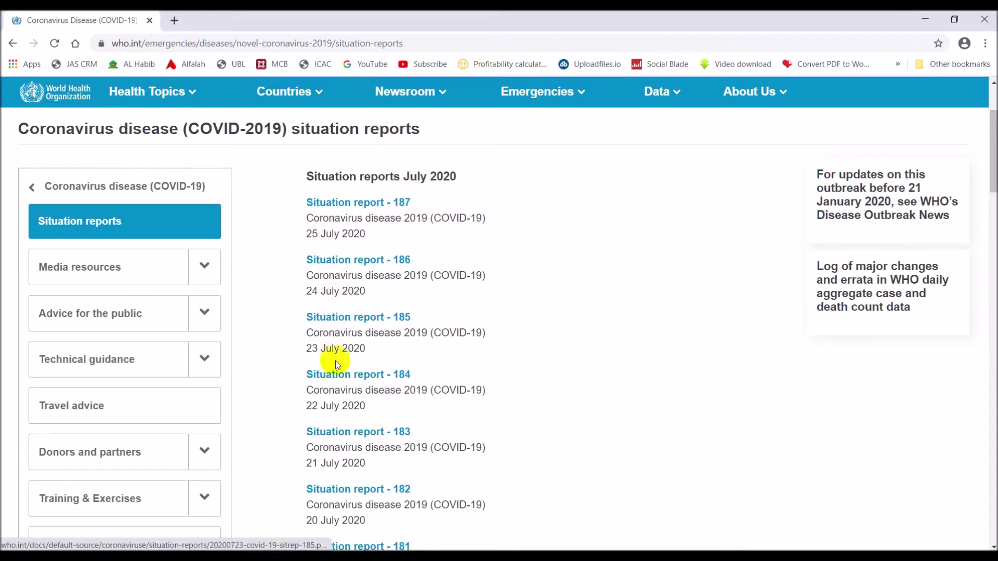
pyautogui.scroll(-20, 572, 345)
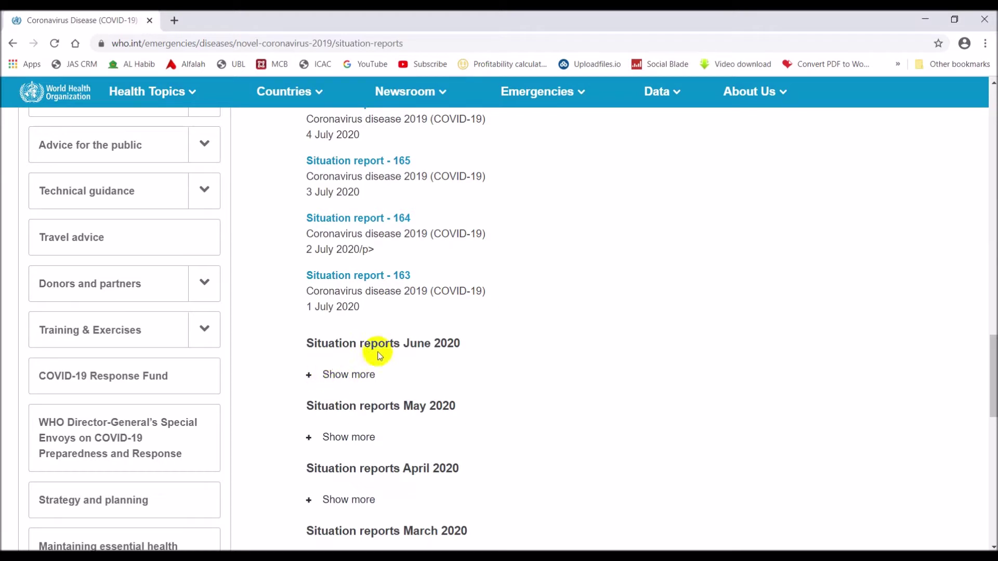
pyautogui.click(309, 376)
pyautogui.scroll(-15, 583, 348)
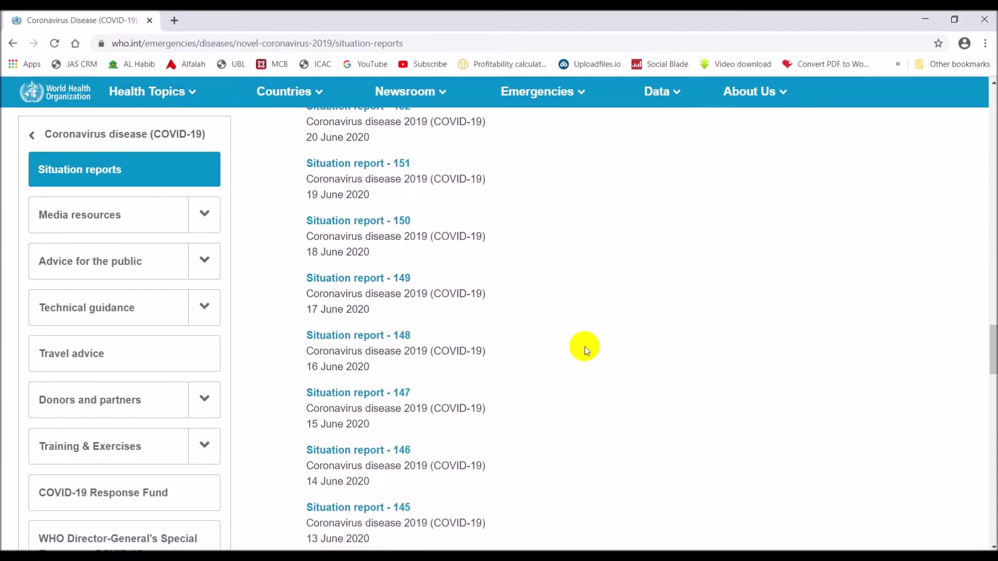
pyautogui.scroll(-16, 583, 348)
pyautogui.scroll(-4, 583, 349)
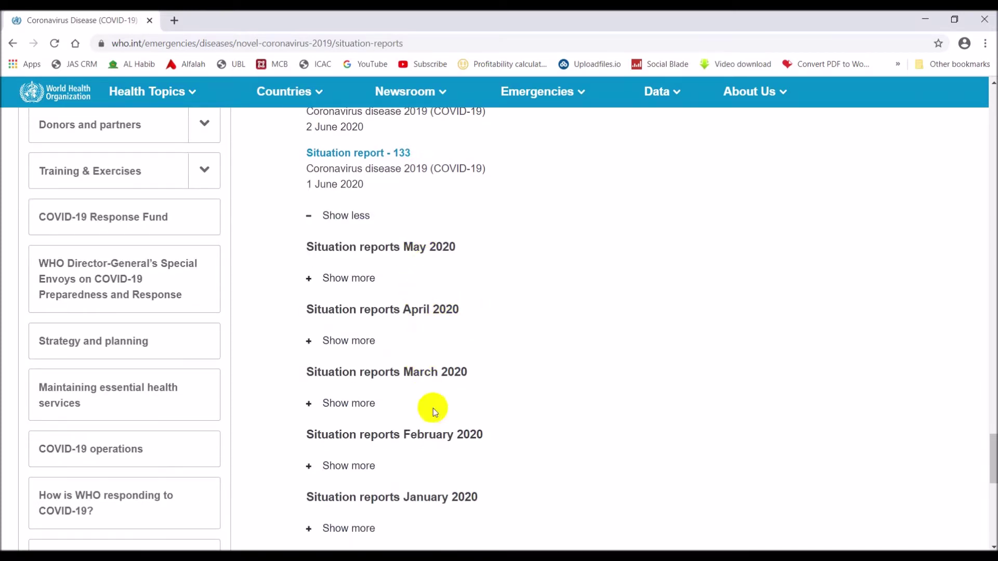
pyautogui.scroll(-3, 494, 488)
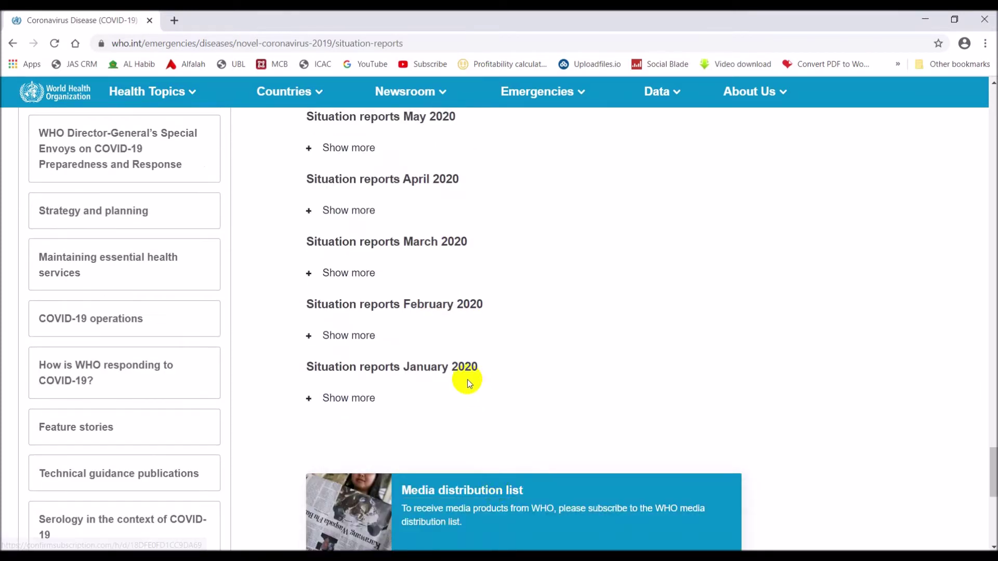
pyautogui.scroll(20, 467, 379)
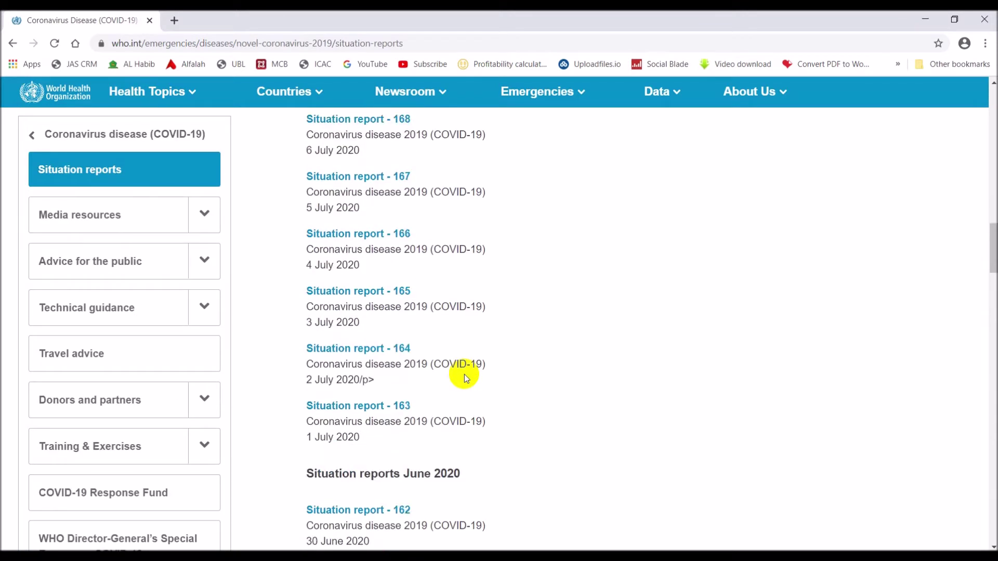
pyautogui.scroll(20, 464, 374)
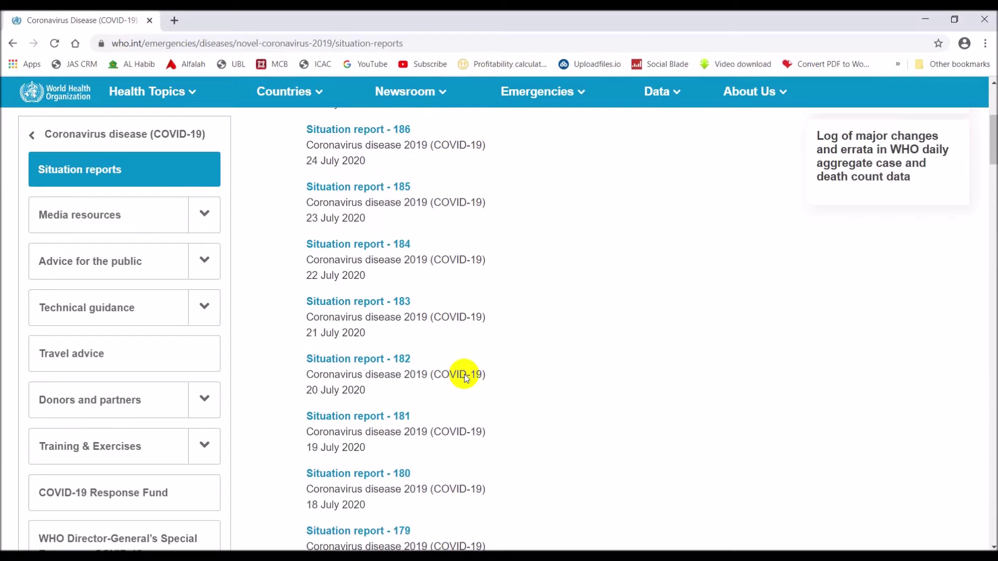
pyautogui.scroll(-1, 465, 374)
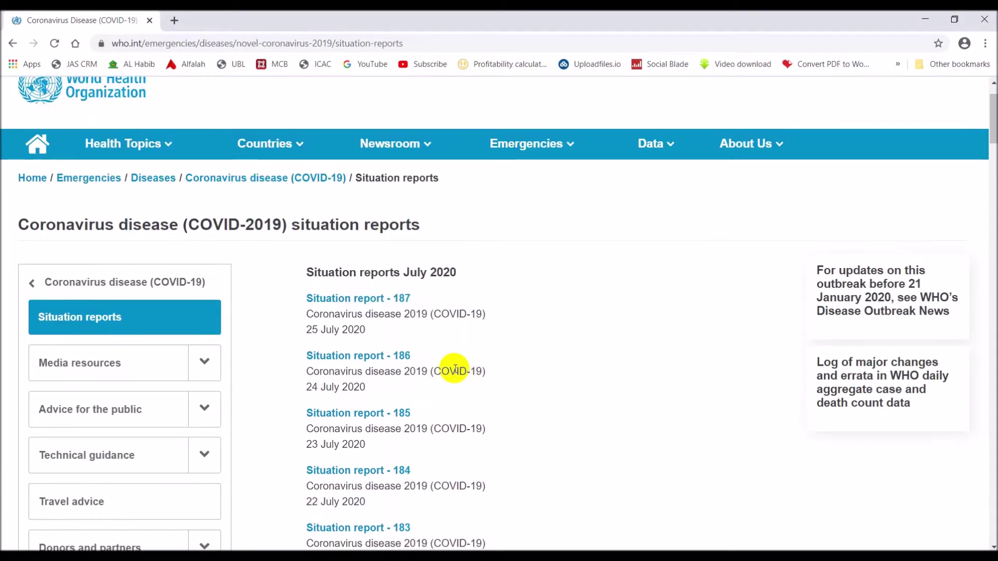
# Switch to Excel, review the 25-JUL-2020 worksheet up to its first country row, and return to the WHO page in Chrome.
pyautogui.hotkey('alt', 'Tab')
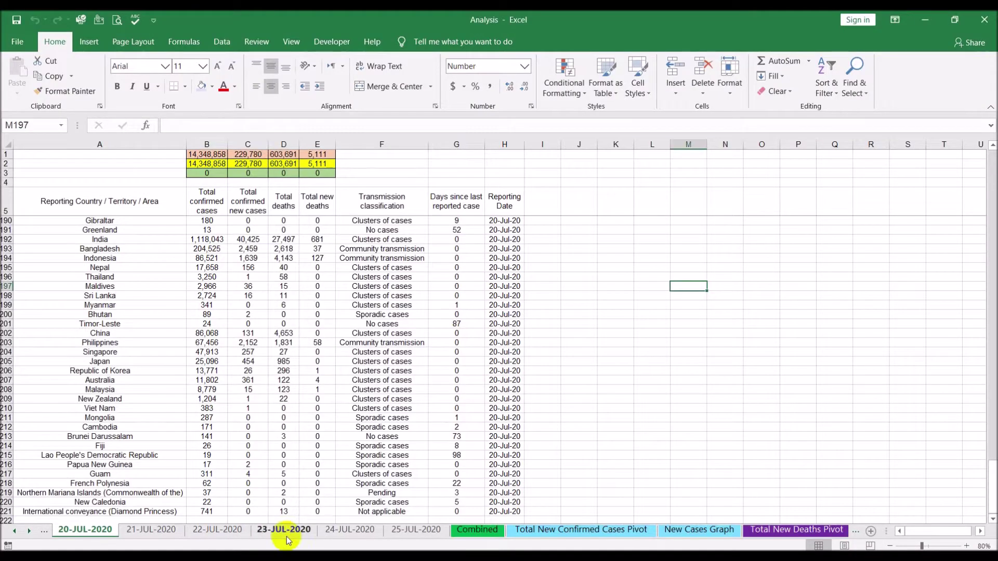
pyautogui.click(400, 531)
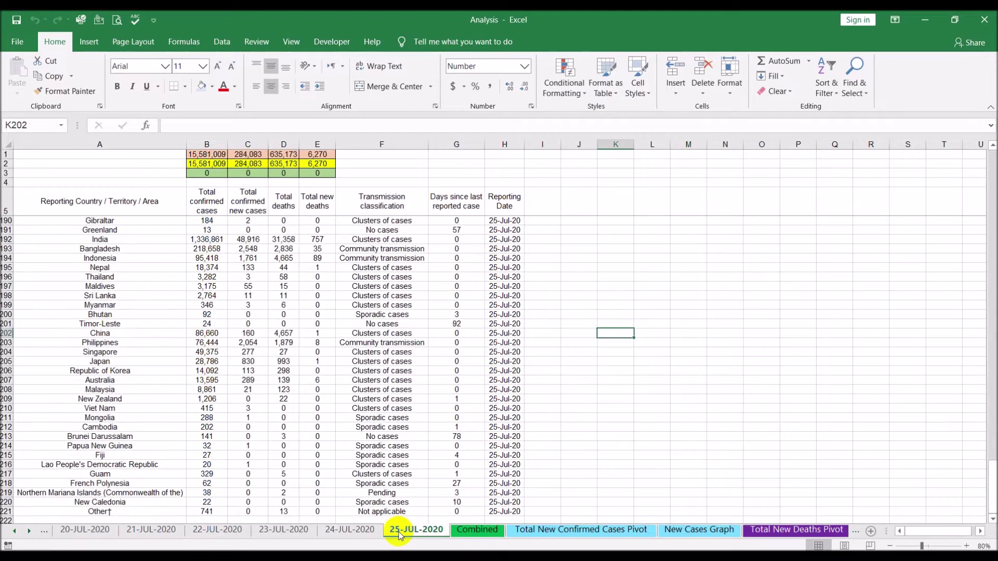
pyautogui.click(587, 239)
pyautogui.scroll(6, 367, 278)
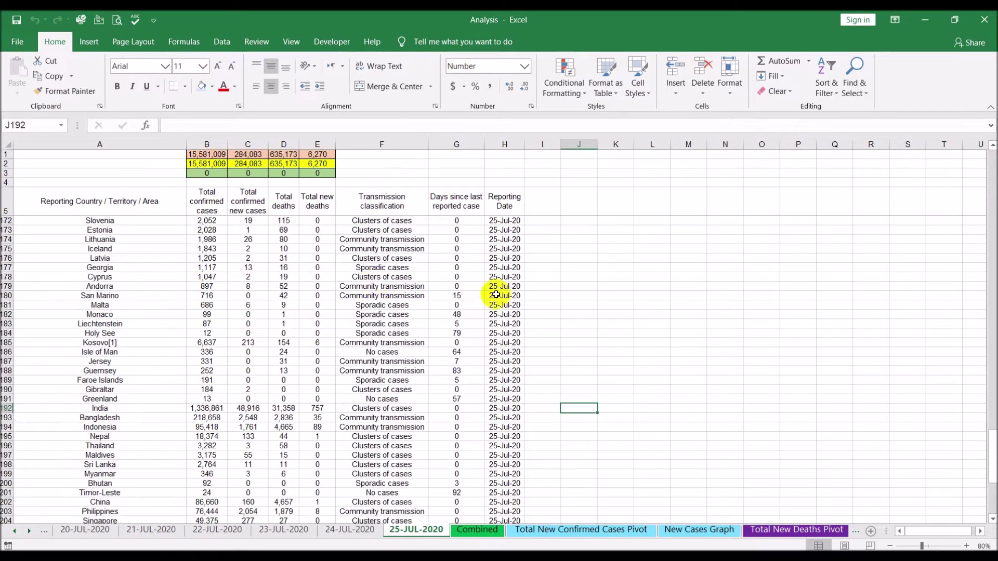
pyautogui.moveTo(992, 448); pyautogui.dragTo(982, 107)
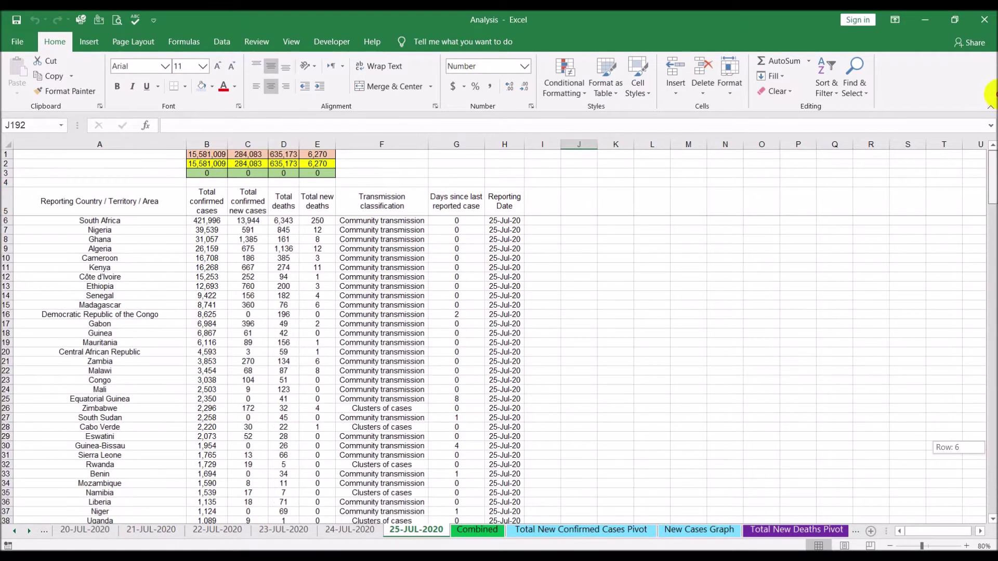
pyautogui.click(85, 224)
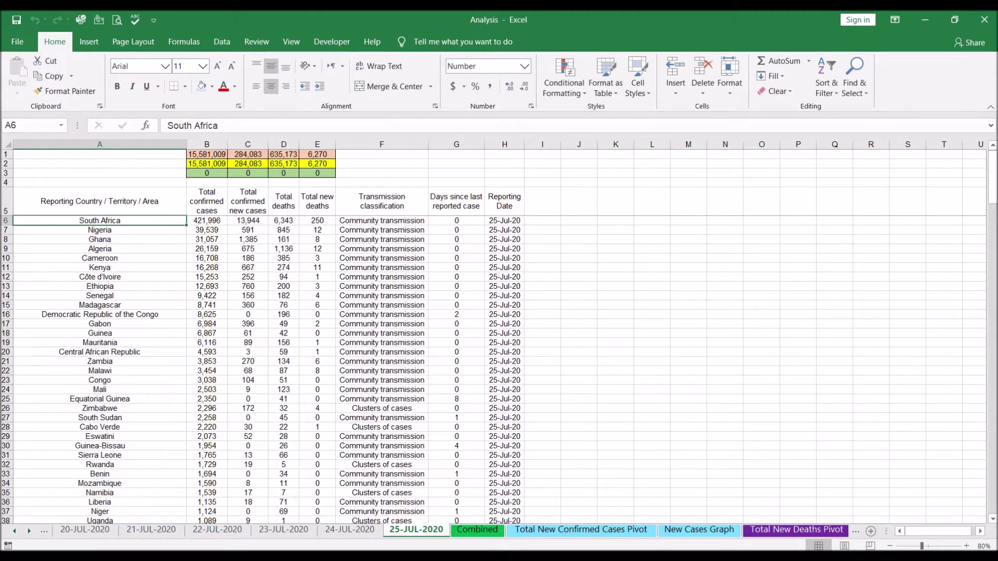
pyautogui.click(150, 557)
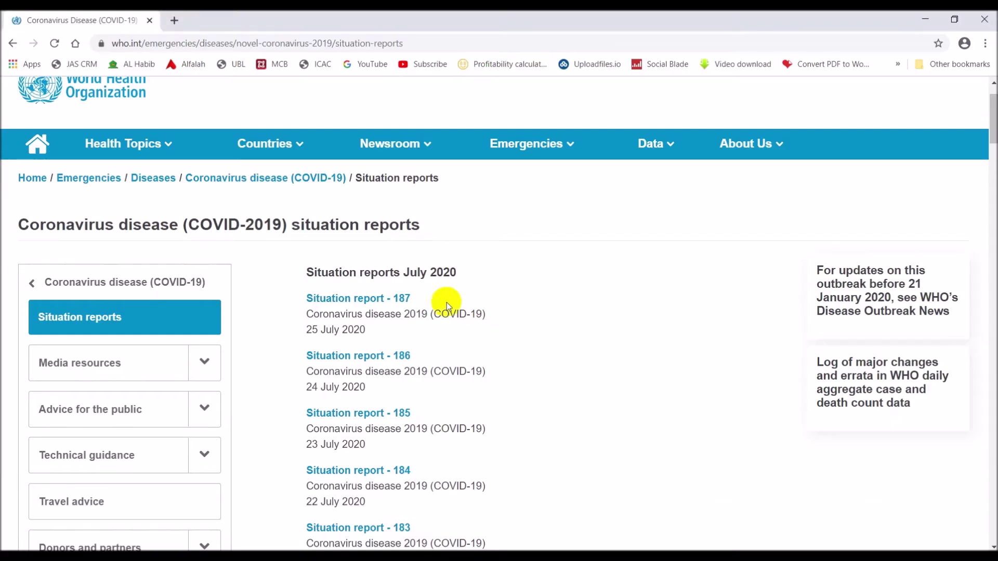
pyautogui.rightClick(362, 305)
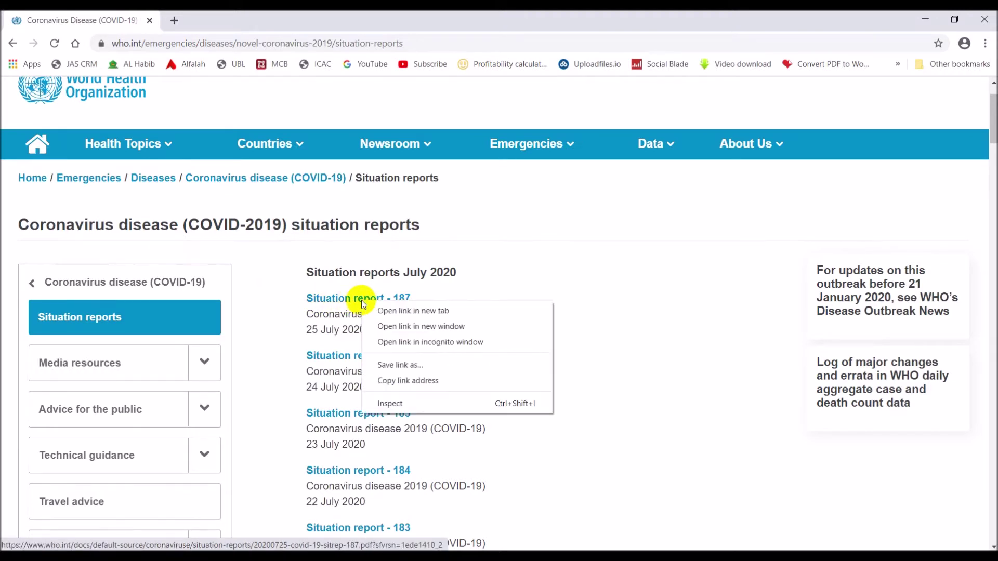
pyautogui.click(407, 364)
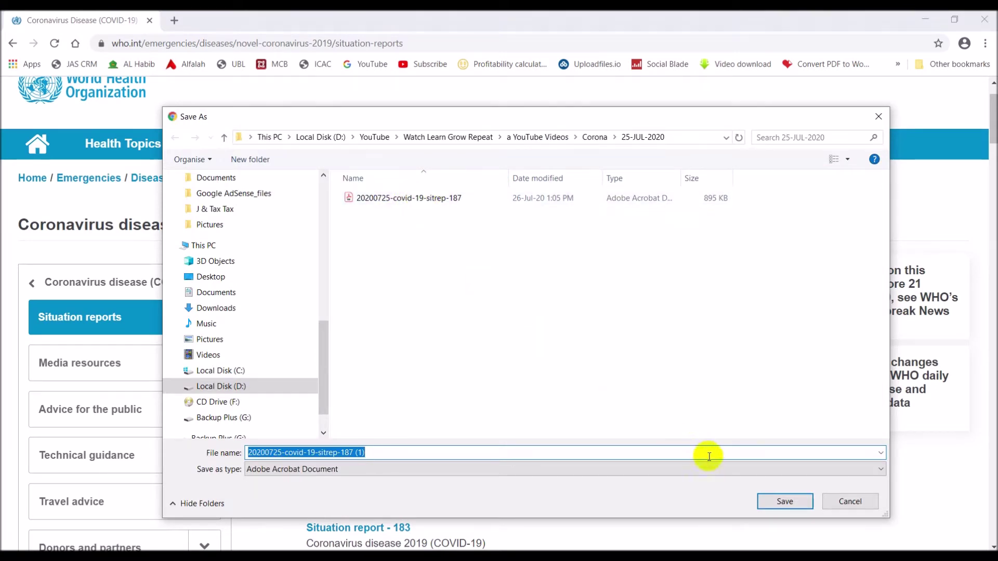
pyautogui.click(851, 501)
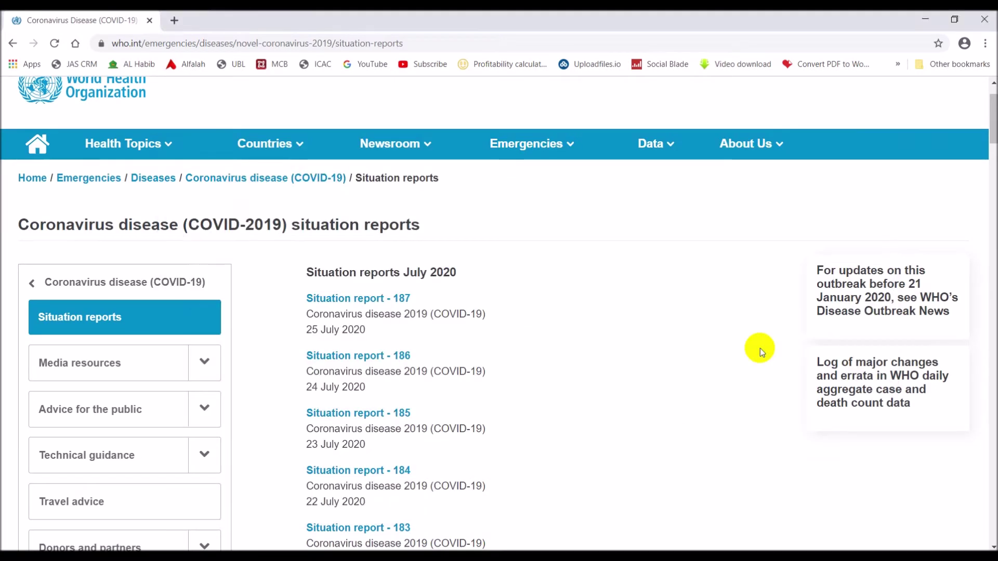
# Open iLovePDF's PDF to Word converter in a new tab and load 20200725-covid-19-sitrep-187 from the Corona folder's 25-JUL-2020 subfolder.
pyautogui.click(174, 20)
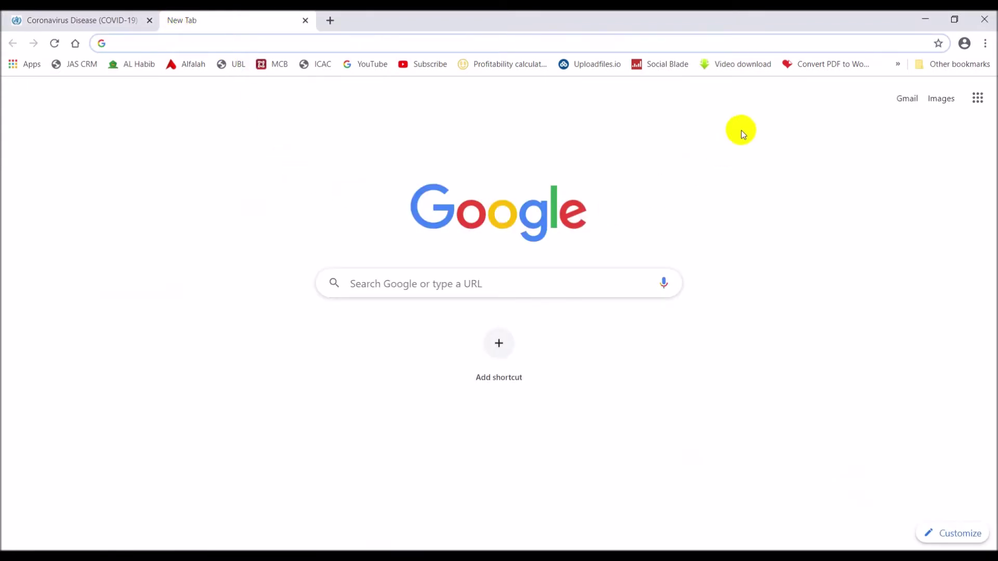
pyautogui.click(795, 66)
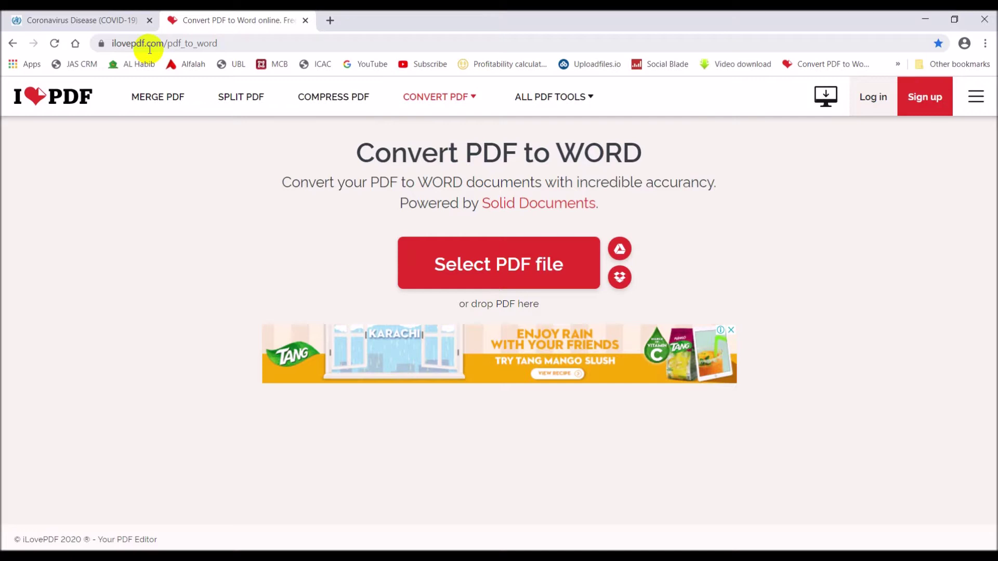
pyautogui.click(503, 274)
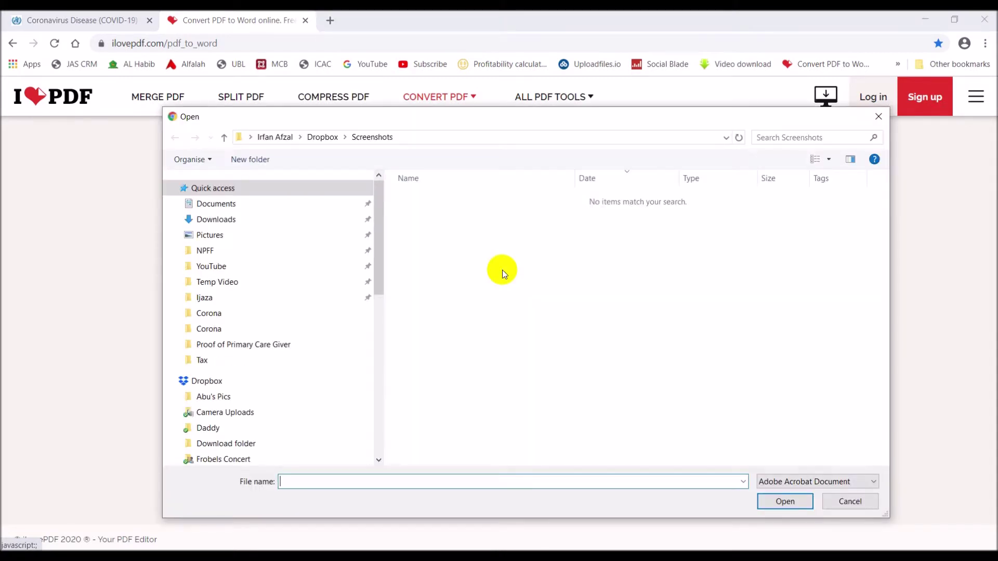
pyautogui.click(254, 317)
pyautogui.click(474, 198)
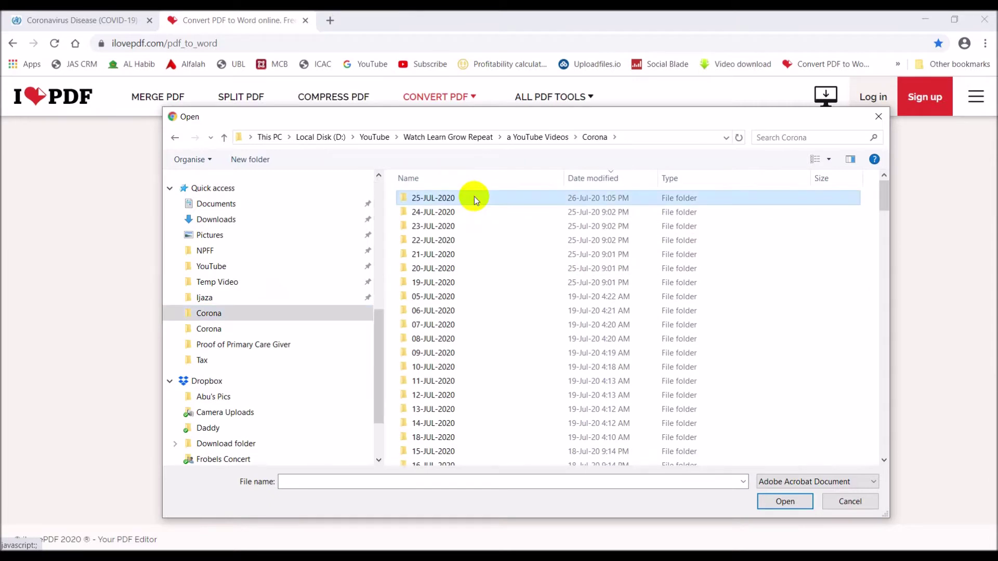
pyautogui.doubleClick(473, 198)
pyautogui.click(474, 199)
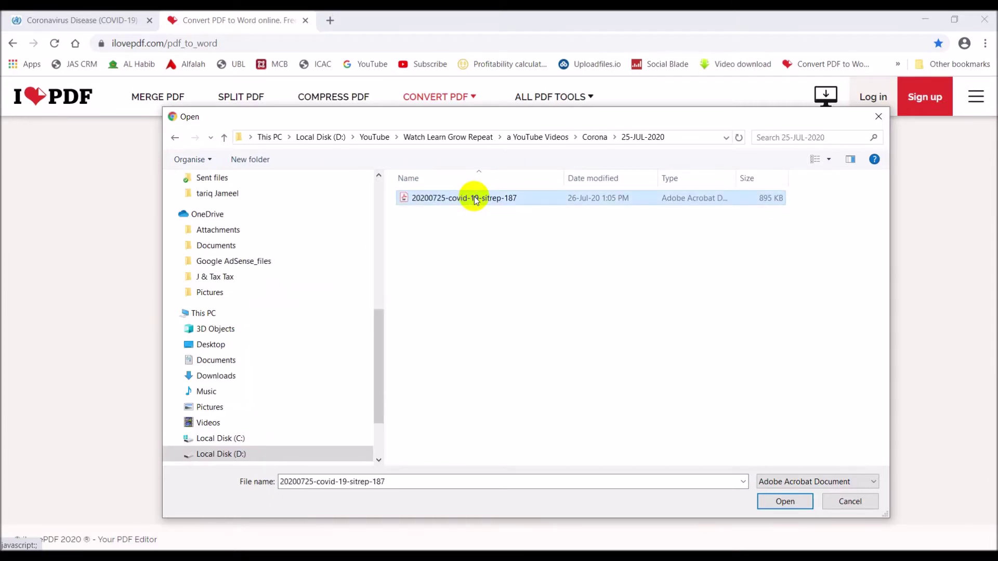
pyautogui.doubleClick(474, 199)
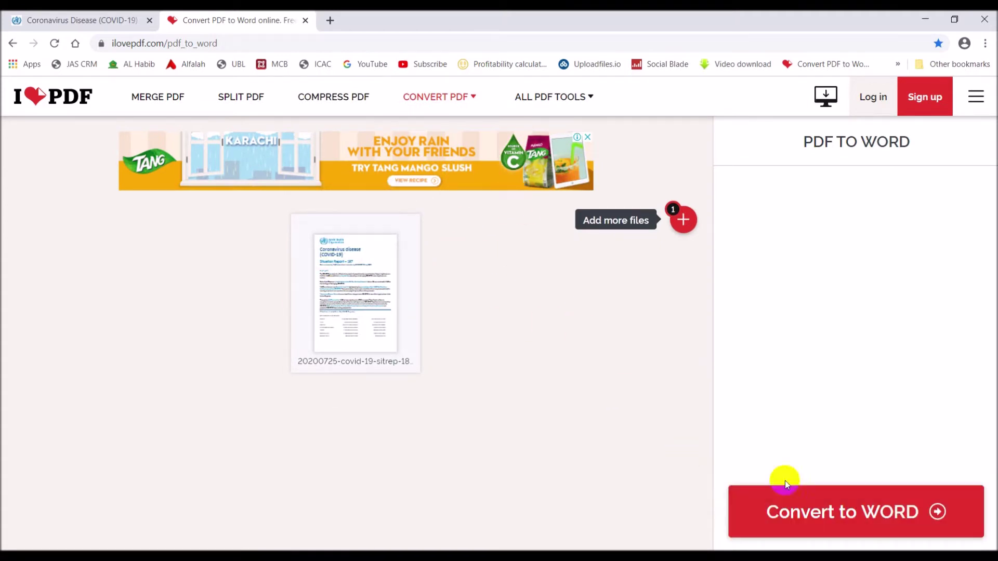
# Convert the loaded PDF to Word, then open the downloaded document in Word and enable editing.
pyautogui.click(892, 517)
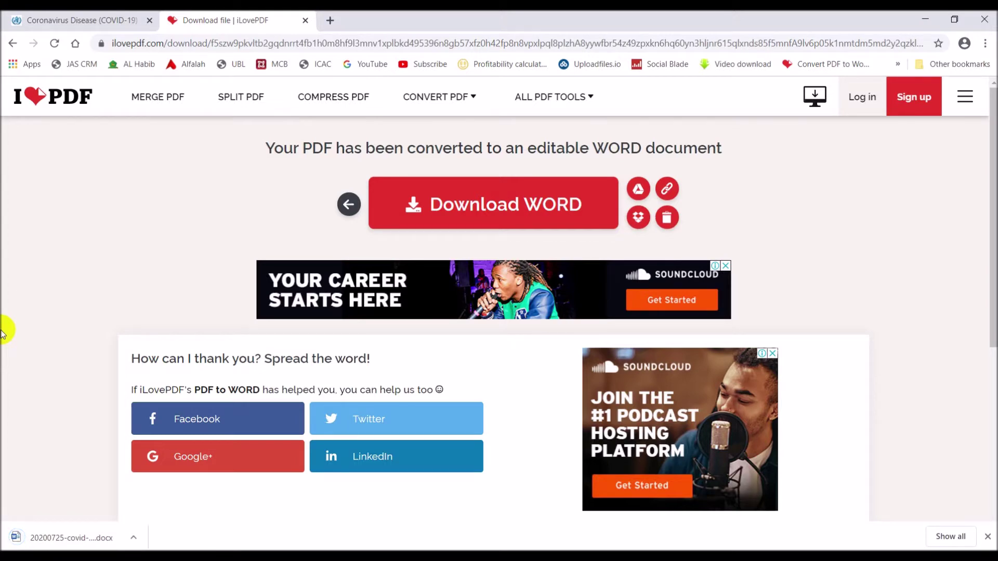
pyautogui.click(85, 21)
pyautogui.click(223, 20)
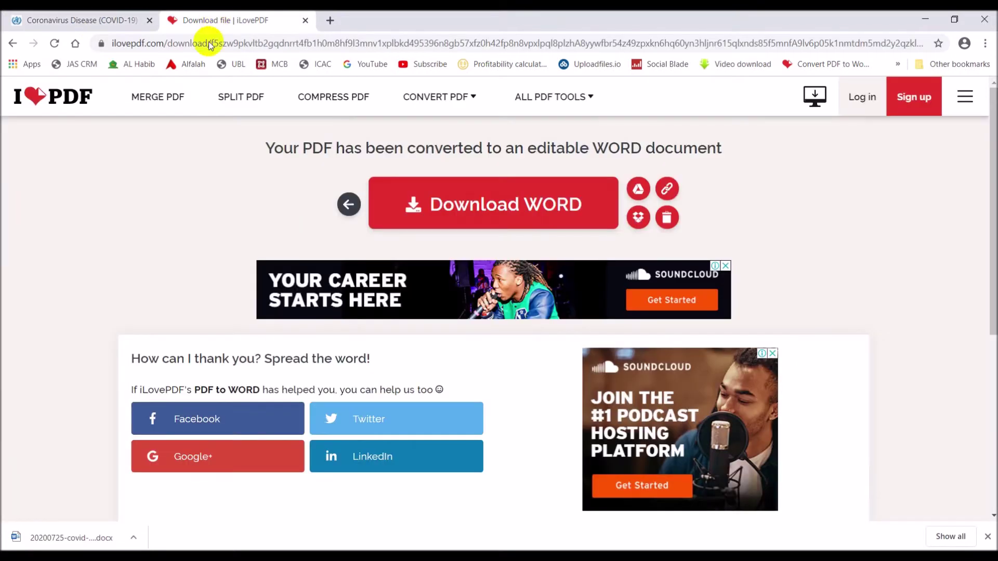
pyautogui.click(54, 539)
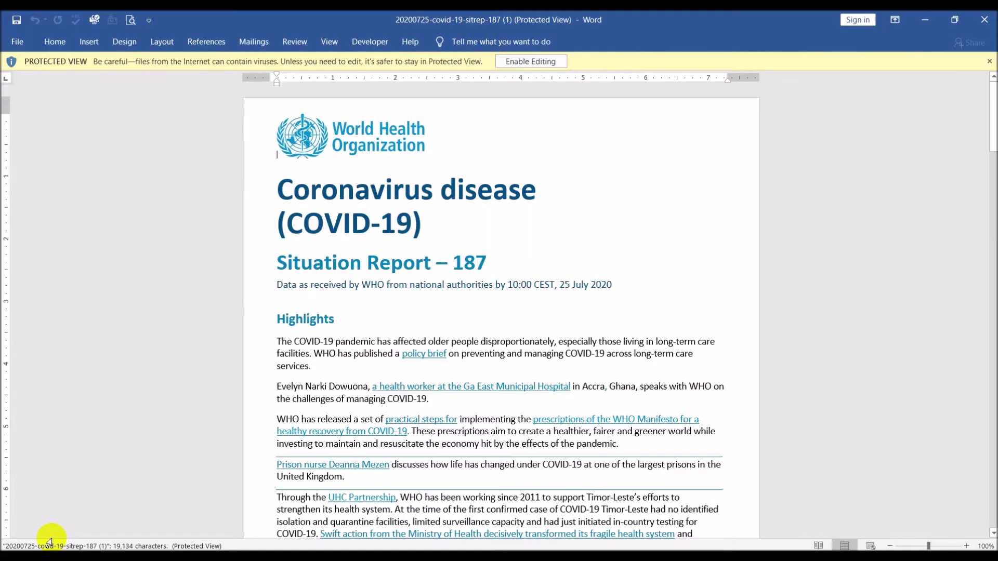
pyautogui.click(517, 63)
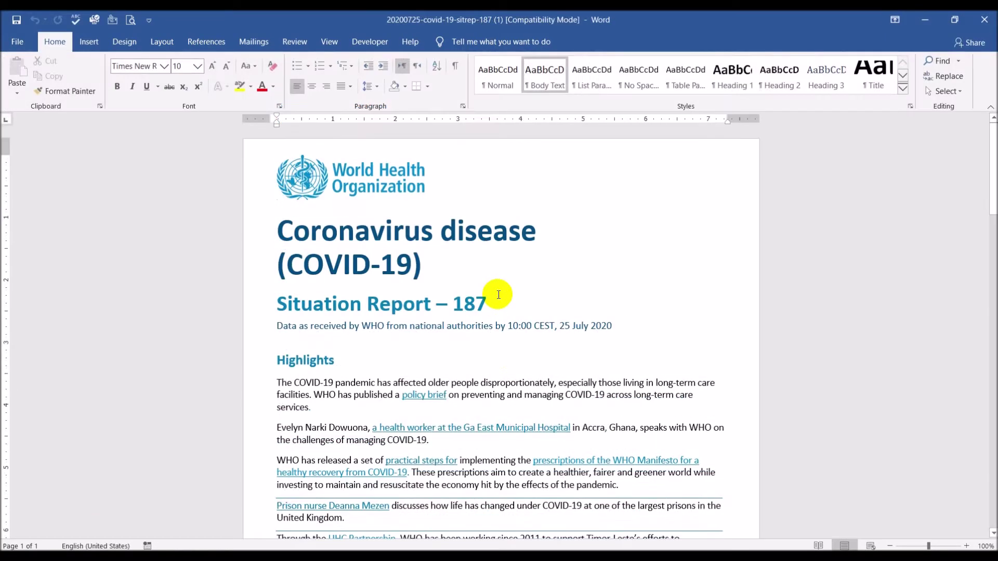
# Look through the report's first page in Word, then switch to Excel and create a new blank workbook.
pyautogui.scroll(-3, 499, 291)
pyautogui.scroll(-2, 499, 292)
pyautogui.scroll(-3, 498, 296)
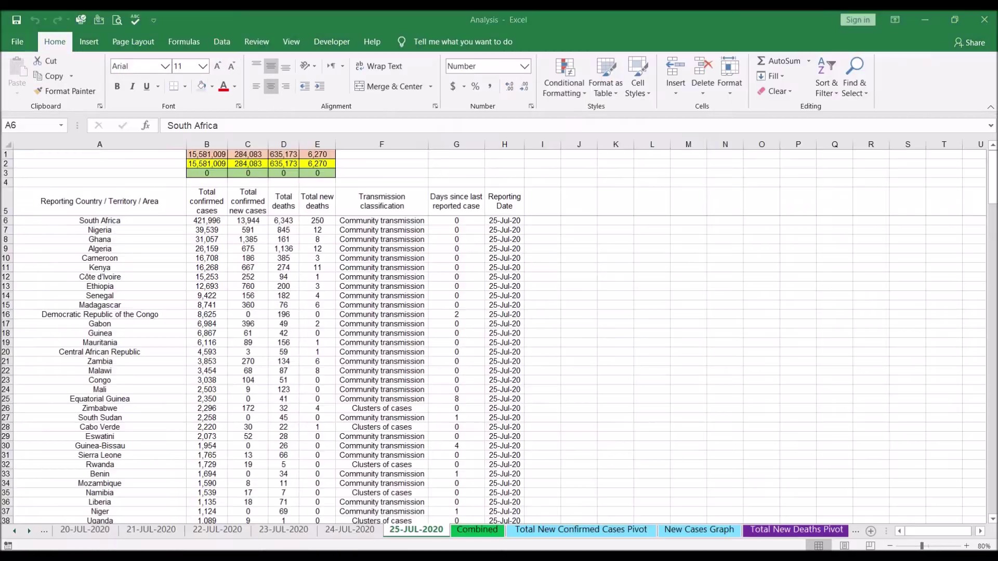
pyautogui.click(263, 557)
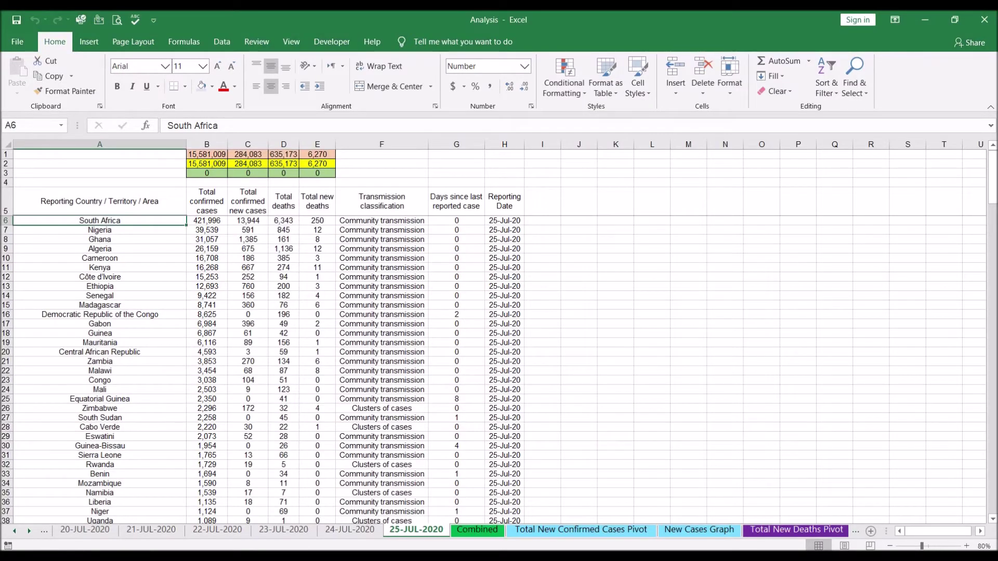
pyautogui.hotkey('ctrl', 'n')
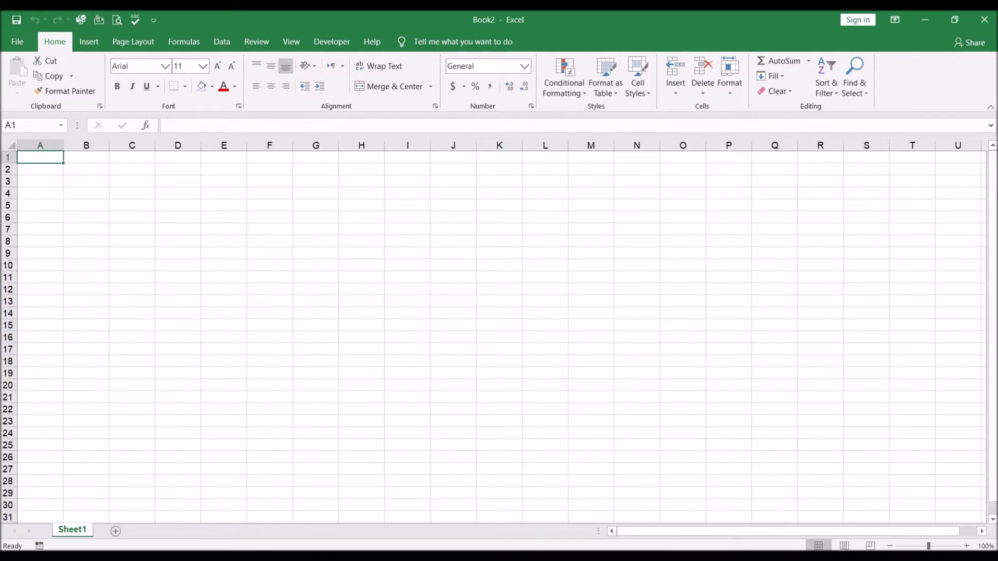
# Return to the Word report and copy Table 1's rows from South Africa through Grand total.
pyautogui.click(460, 557)
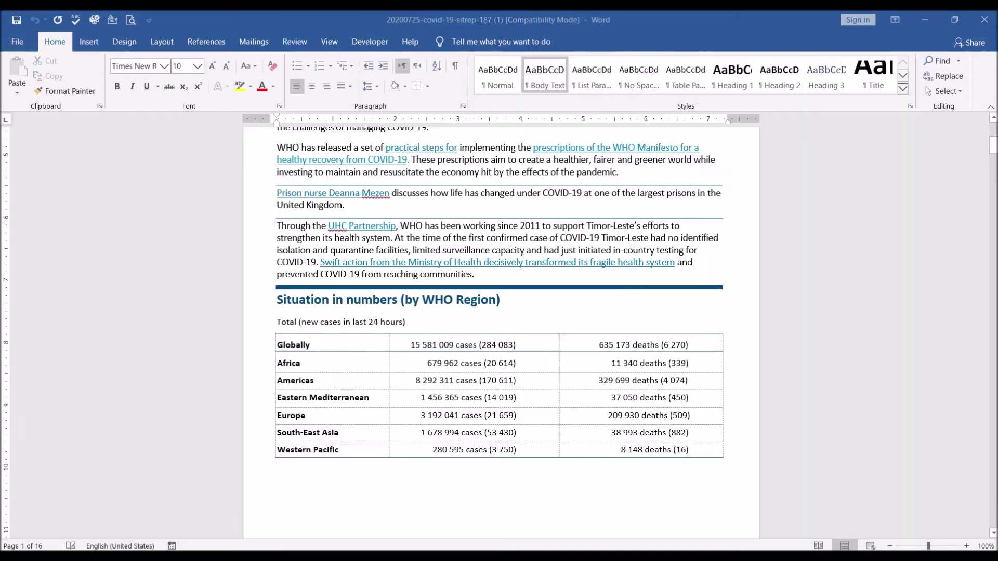
pyautogui.scroll(-3, 510, 192)
pyautogui.scroll(-1, 511, 193)
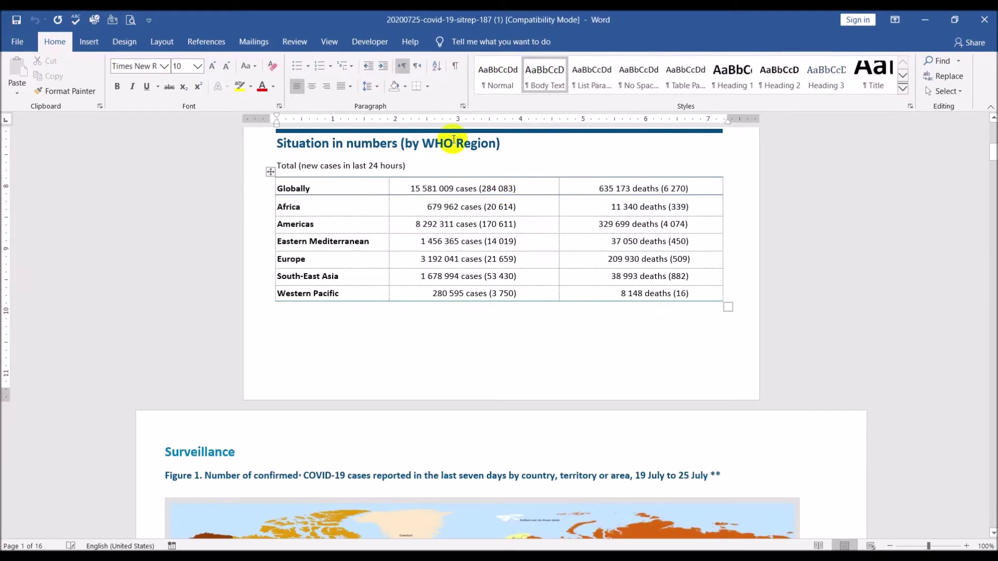
pyautogui.scroll(-15, 454, 139)
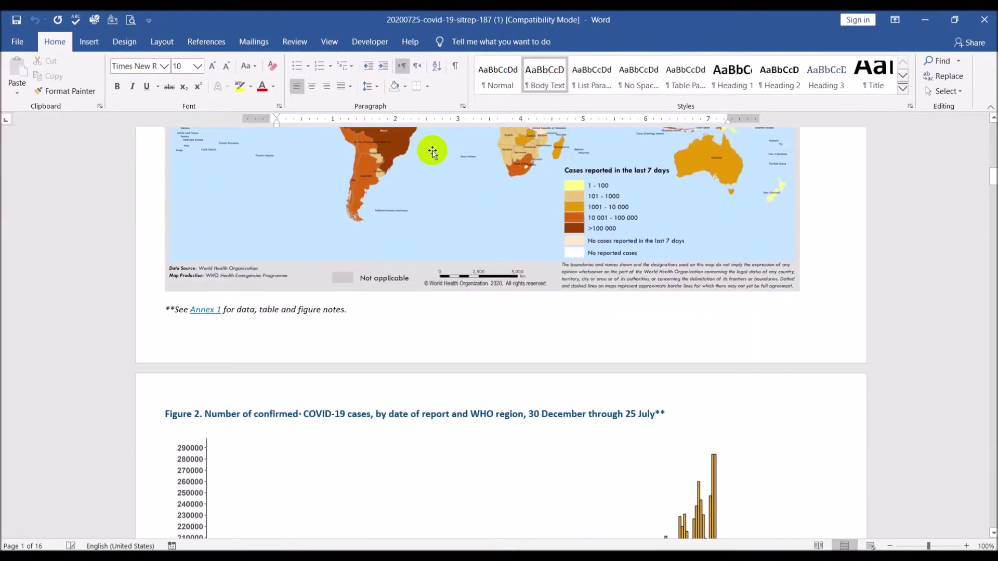
pyautogui.scroll(-15, 433, 150)
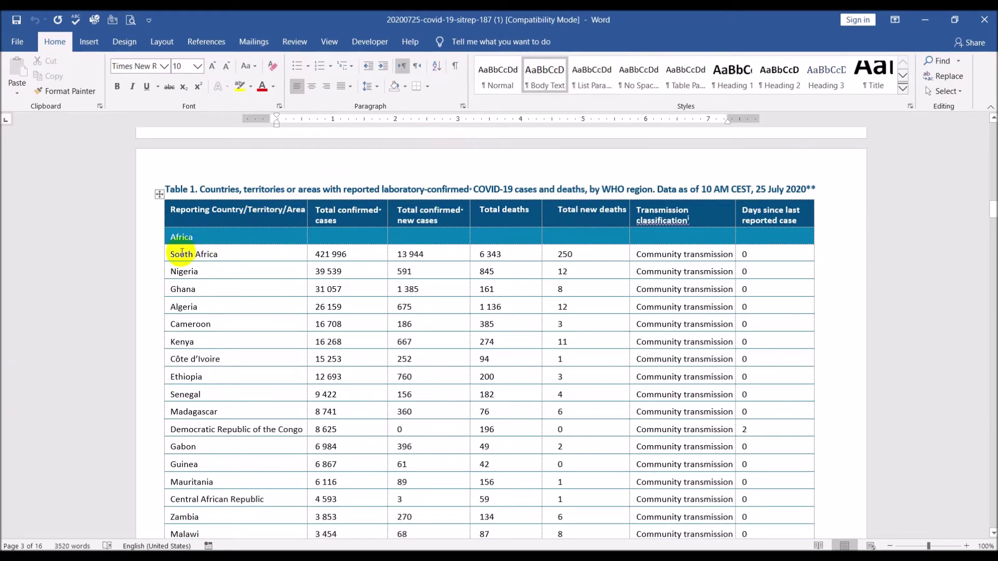
pyautogui.click(170, 254)
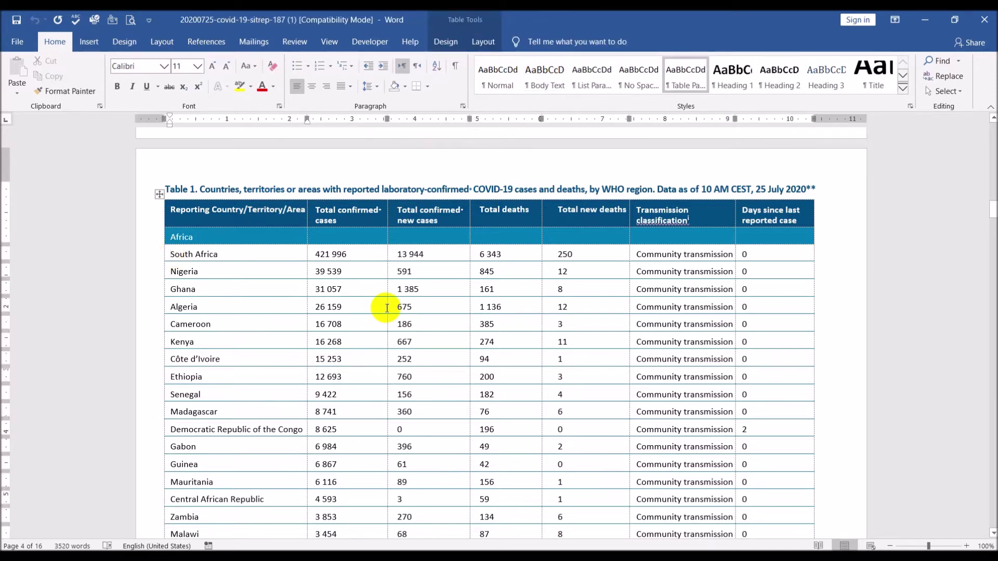
pyautogui.scroll(-18, 387, 308)
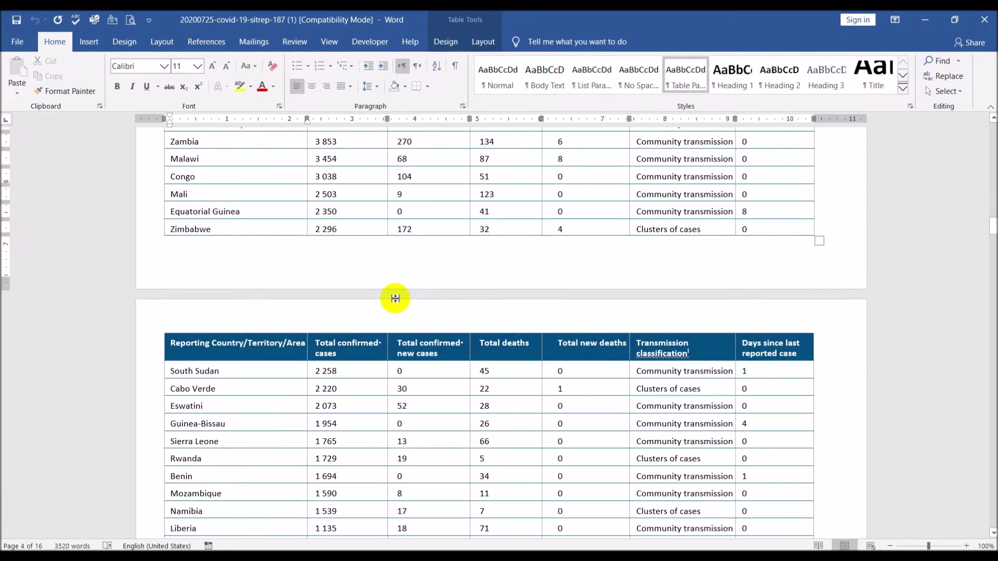
pyautogui.scroll(-20, 396, 299)
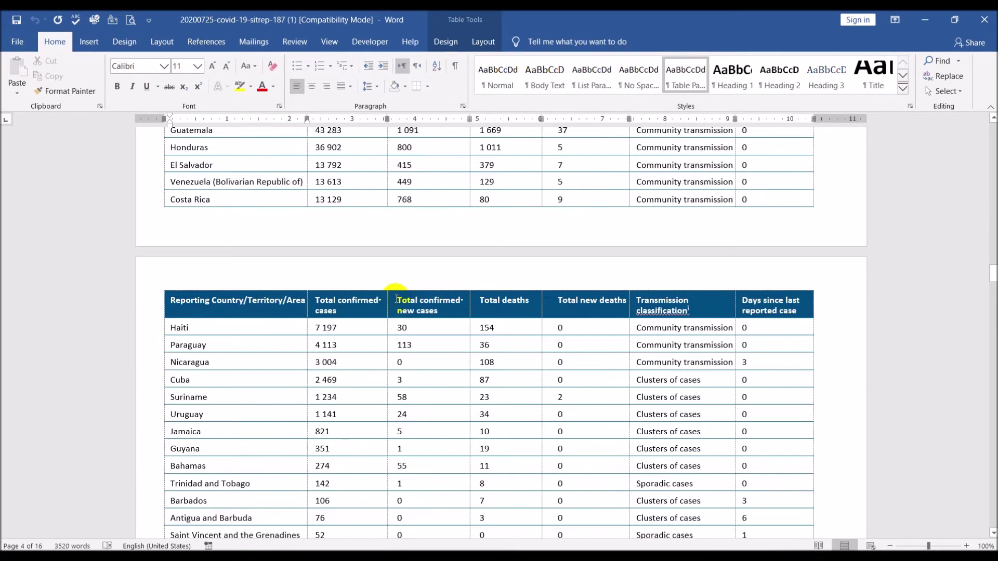
pyautogui.scroll(-20, 396, 299)
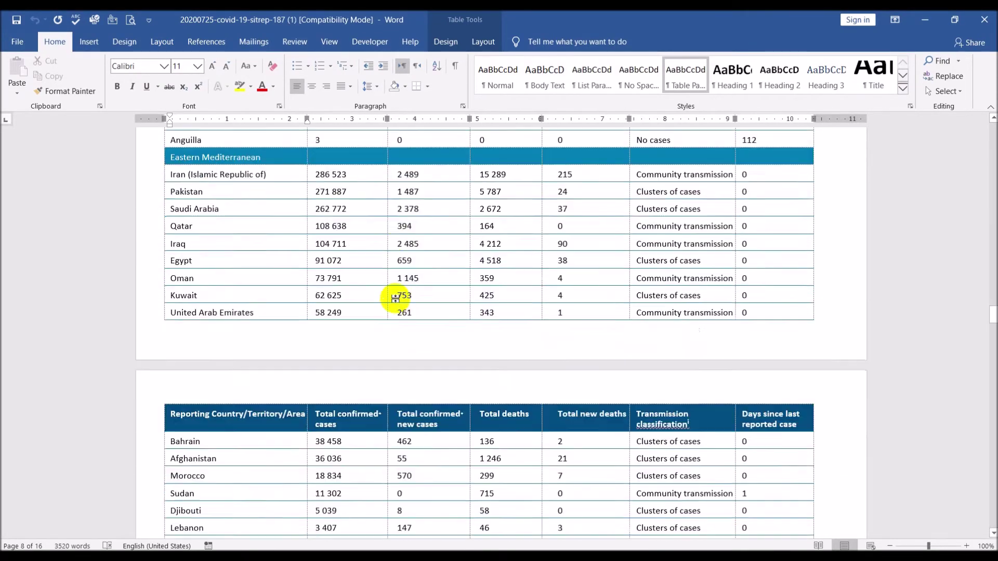
pyautogui.scroll(-20, 397, 300)
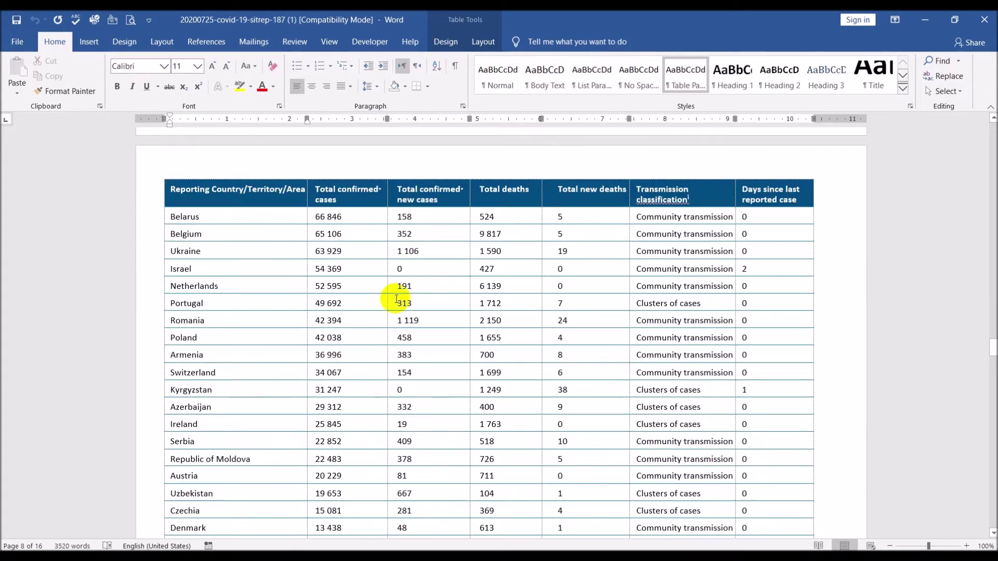
pyautogui.scroll(-20, 396, 300)
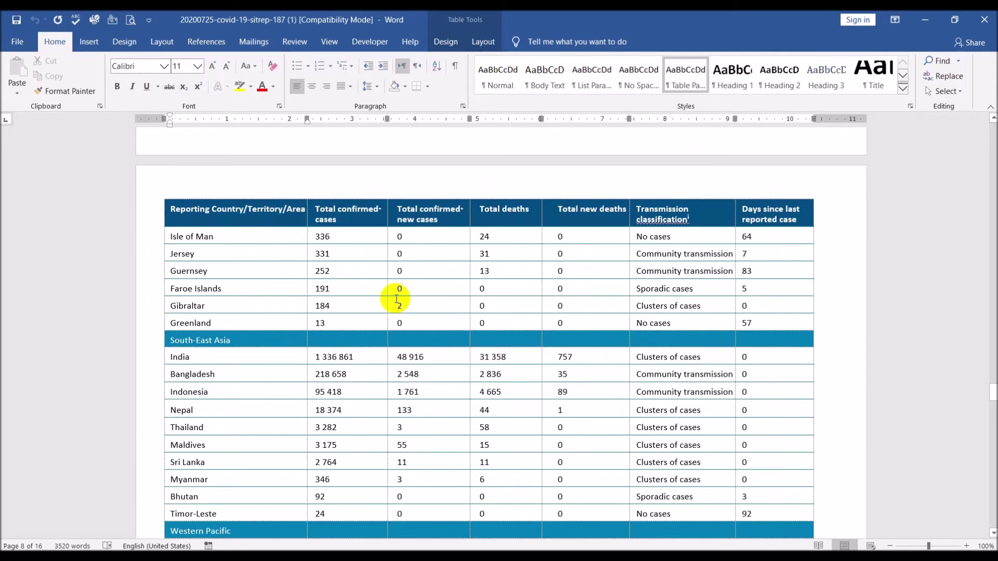
pyautogui.scroll(-15, 396, 299)
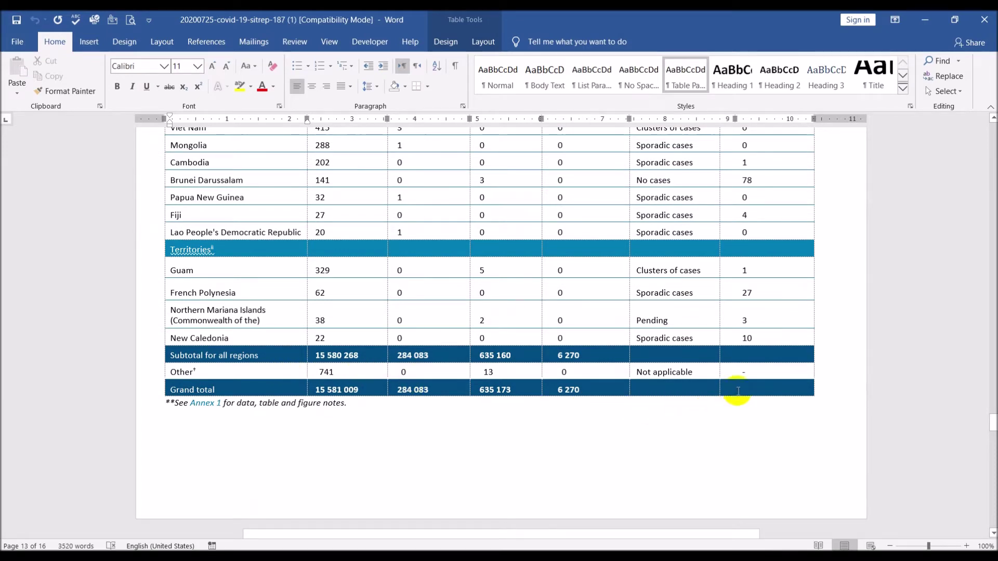
pyautogui.keyDown('shift'); pyautogui.click(776, 387); pyautogui.keyUp('shift')
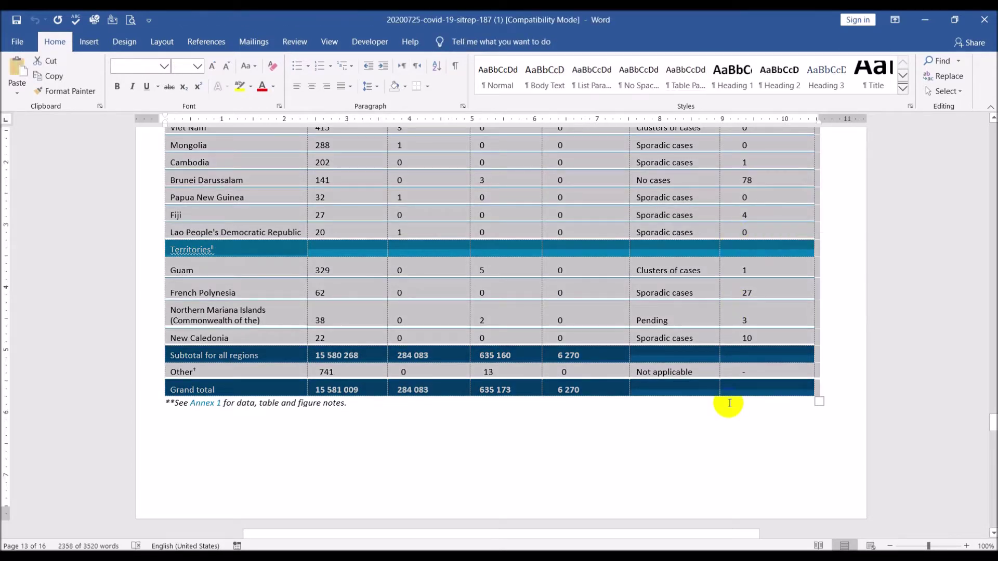
# Paste the copied table at A1 of the new Excel workbook, and remove its merged cells and text wrapping.
pyautogui.click(229, 555)
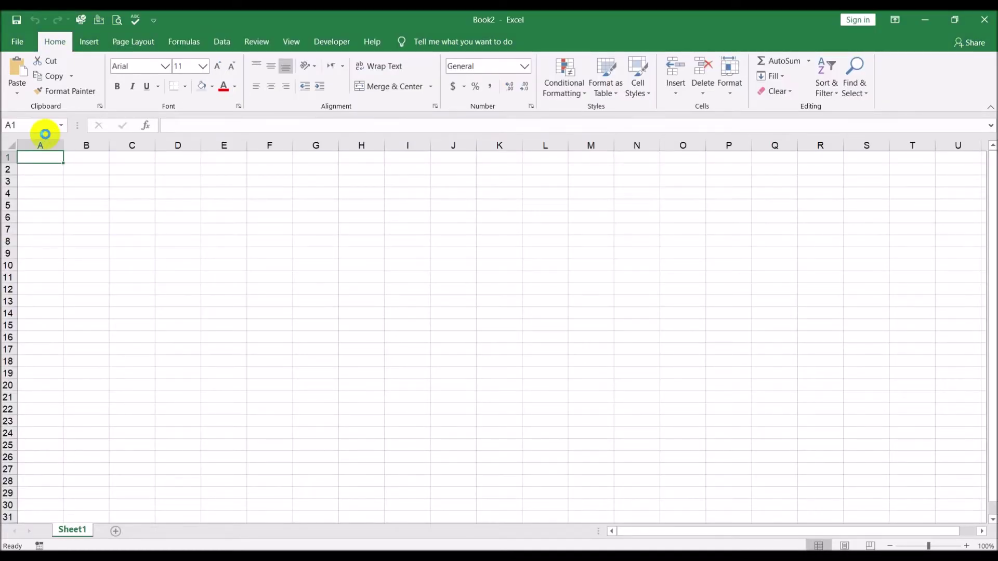
pyautogui.hotkey('ctrl', 'v')
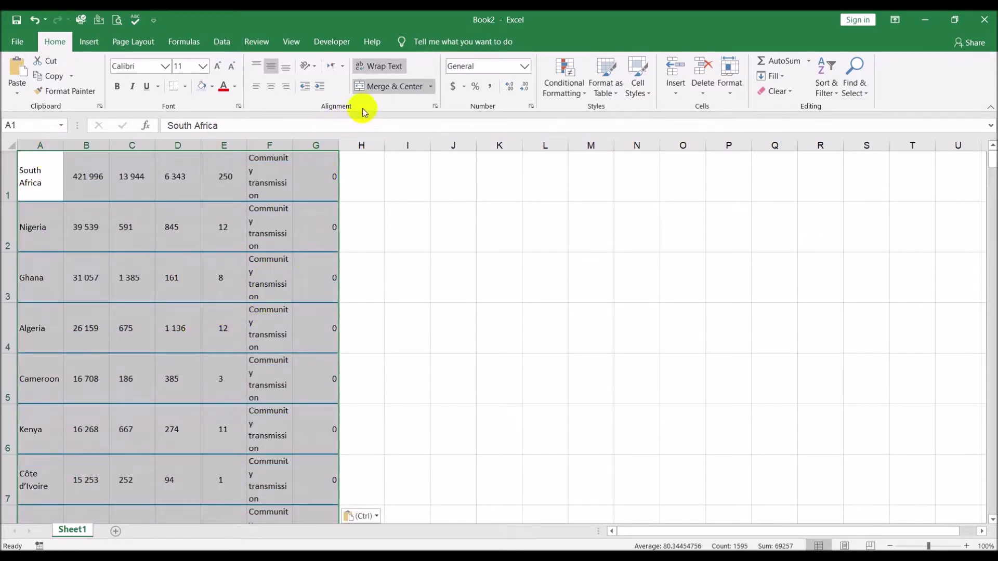
pyautogui.click(377, 93)
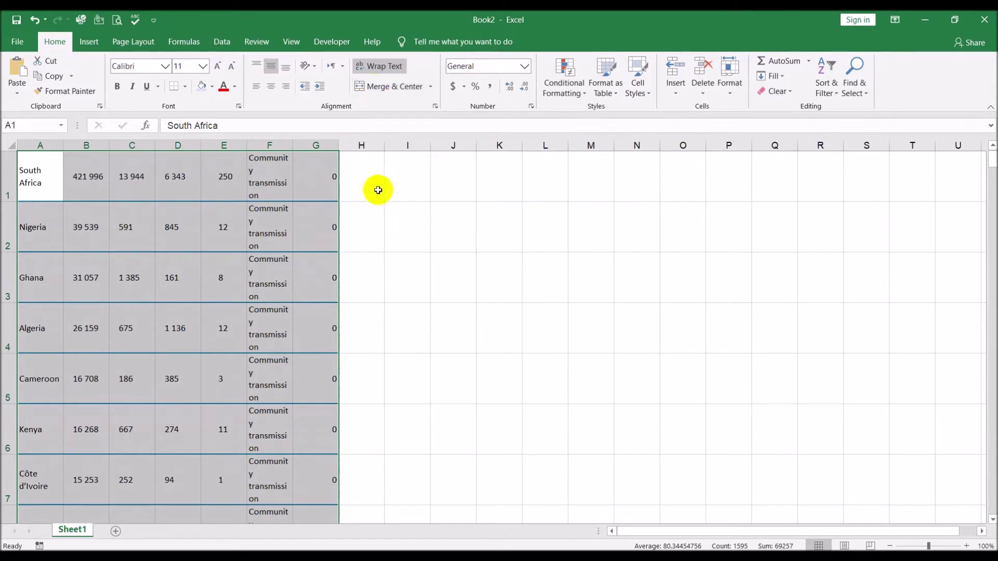
pyautogui.click(377, 68)
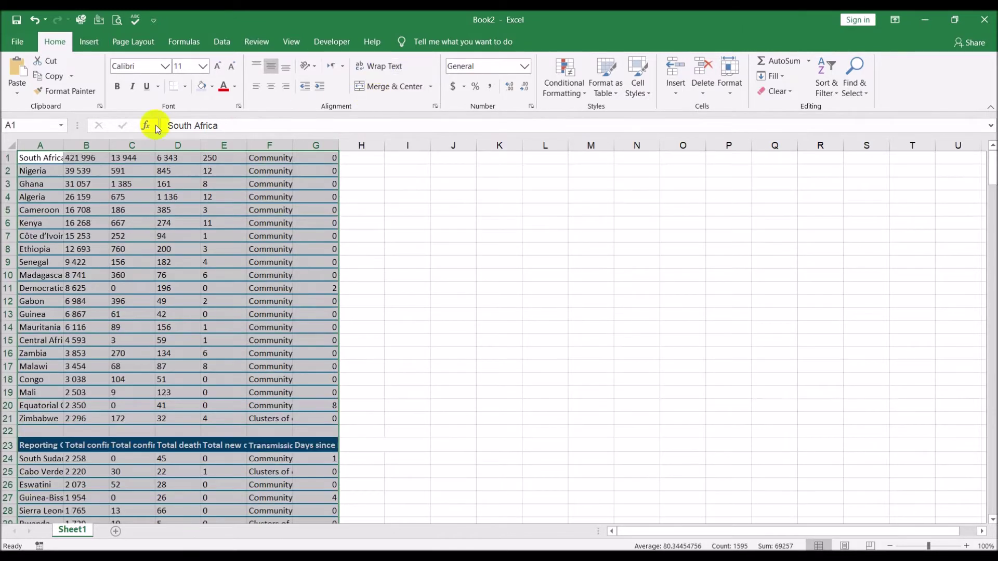
# Autofit the widths of all columns in the sheet to their contents.
pyautogui.click(4, 147)
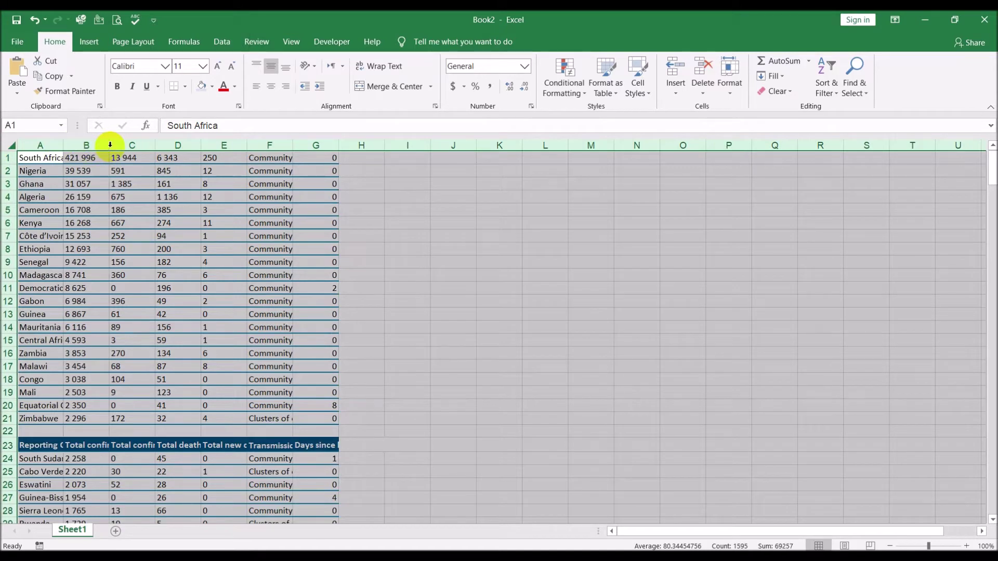
pyautogui.doubleClick(110, 145)
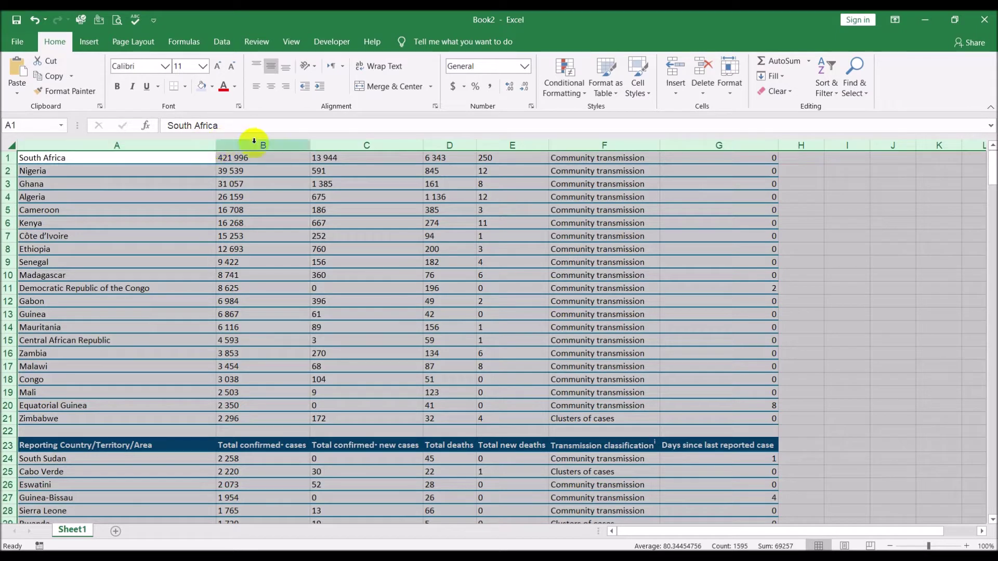
pyautogui.click(215, 146)
pyautogui.click(215, 146)
pyautogui.click(284, 176)
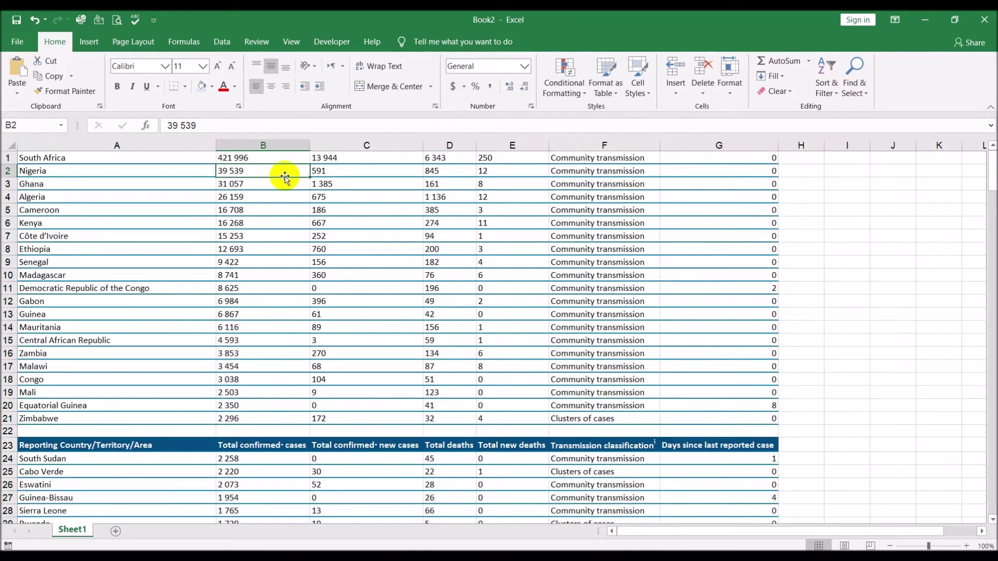
# Check the spaced numbers in column B, then replace all spaces with nothing in columns B to E and G.
pyautogui.click(232, 157)
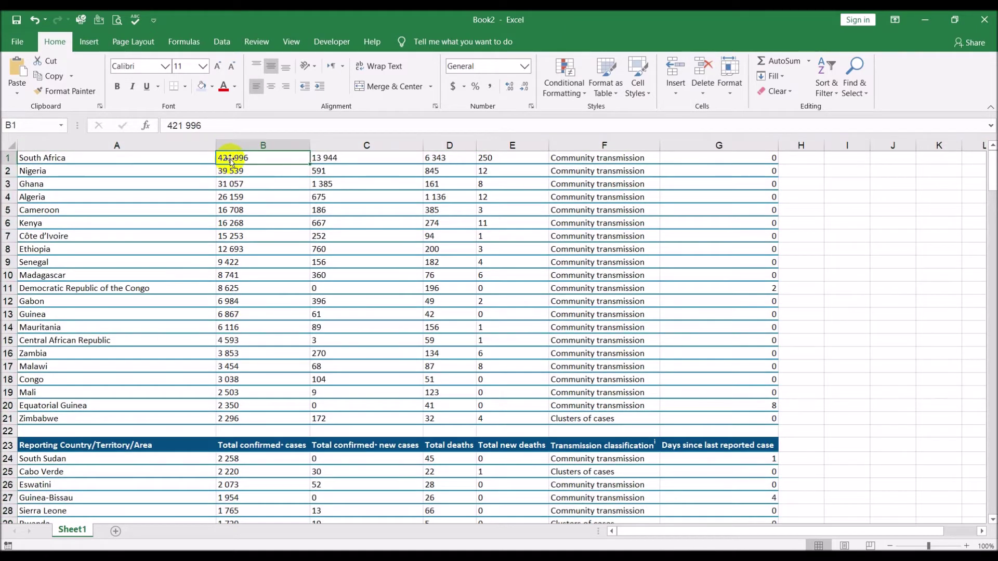
pyautogui.click(231, 172)
pyautogui.click(232, 157)
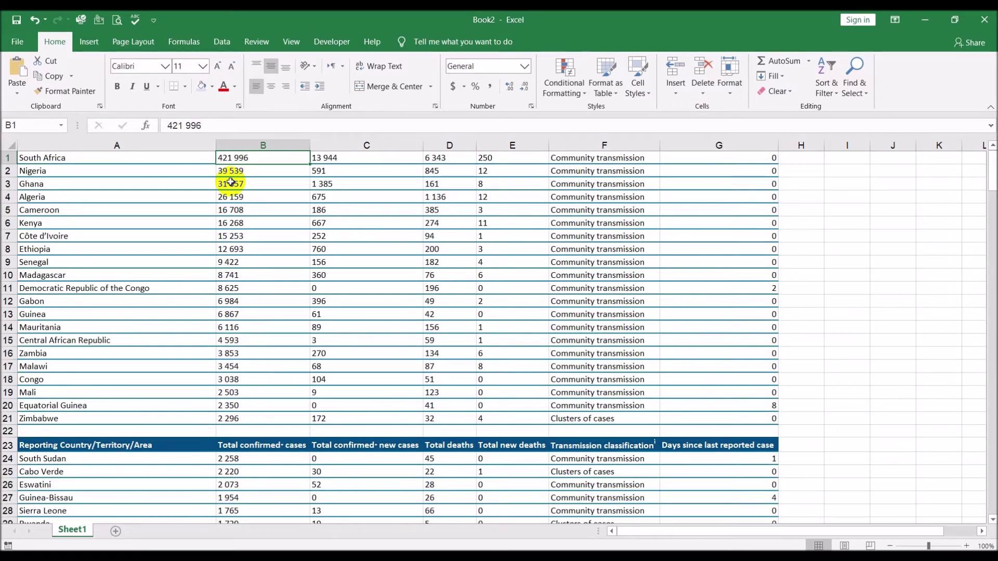
pyautogui.click(263, 145)
pyautogui.moveTo(265, 145); pyautogui.dragTo(478, 147)
pyautogui.keyDown('ctrl'); pyautogui.click(719, 145); pyautogui.keyUp('ctrl')
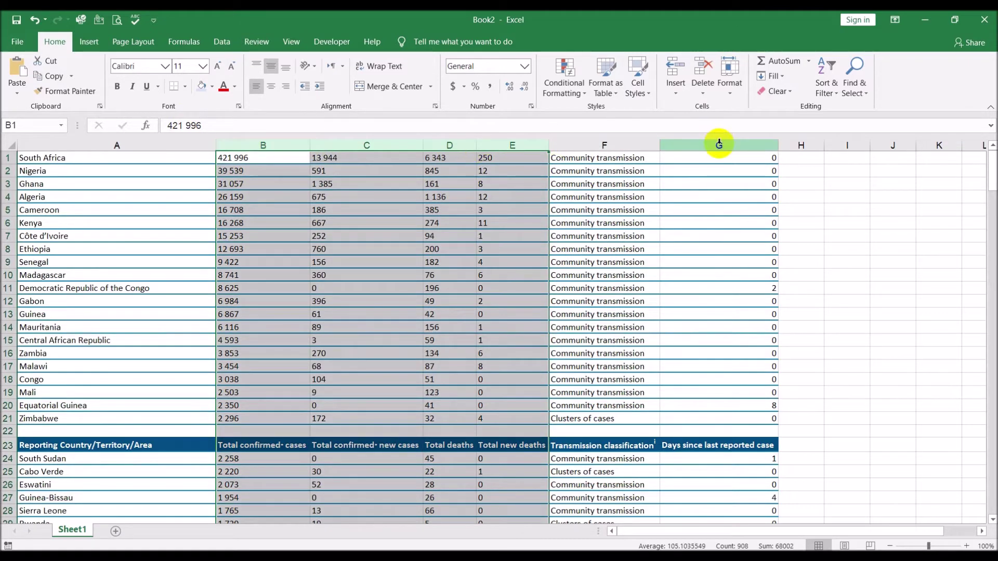
pyautogui.click(854, 83)
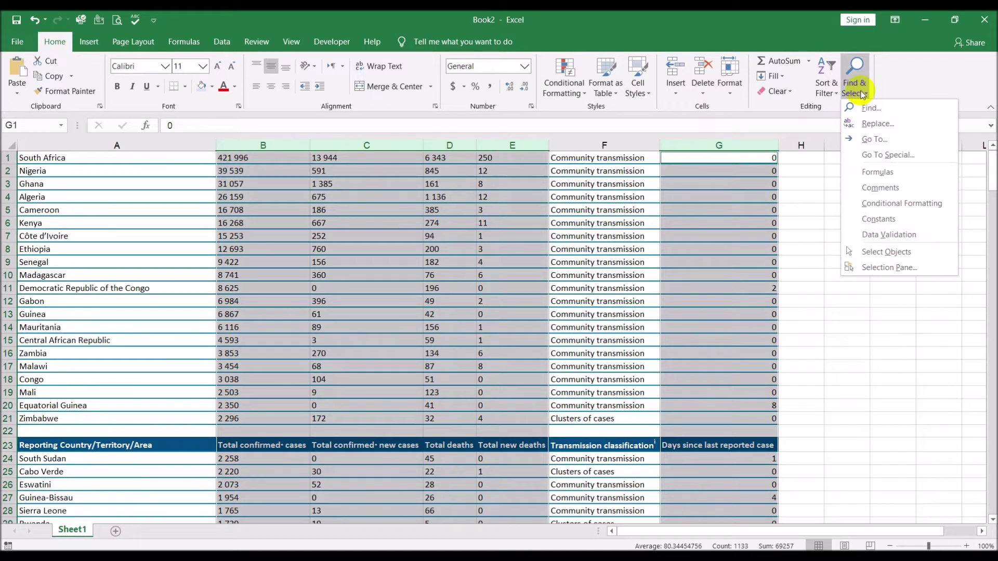
pyautogui.click(864, 123)
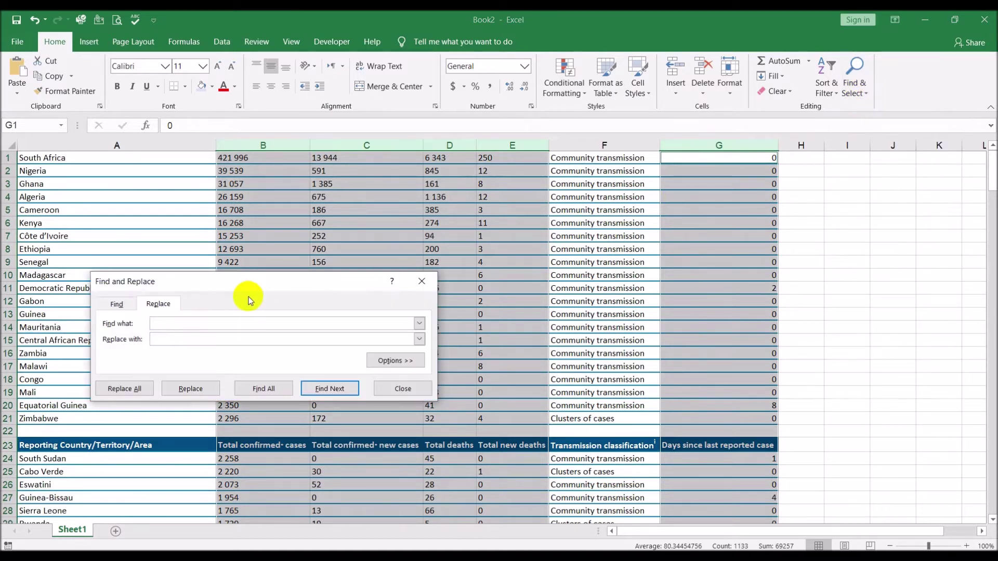
pyautogui.click(161, 336)
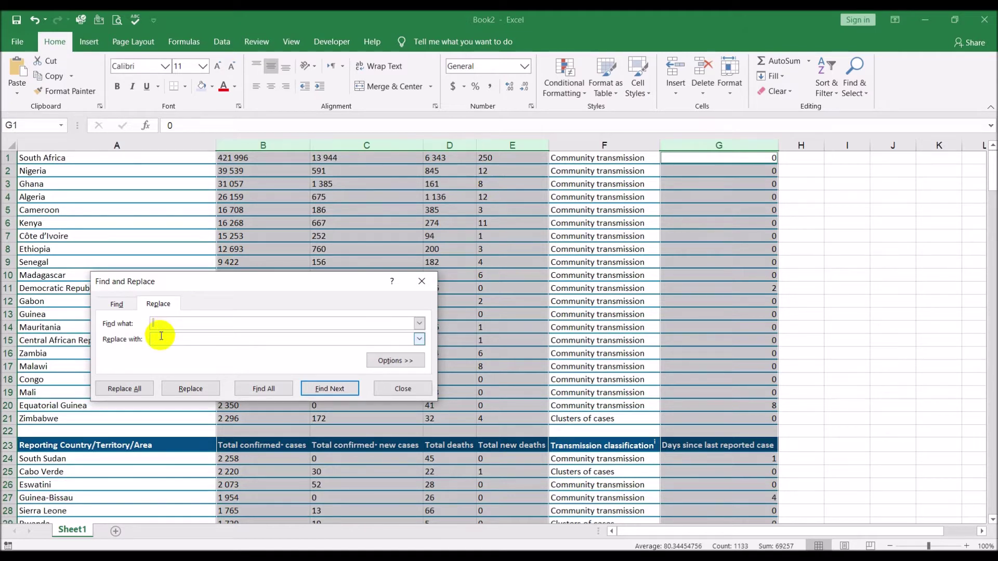
pyautogui.click(145, 391)
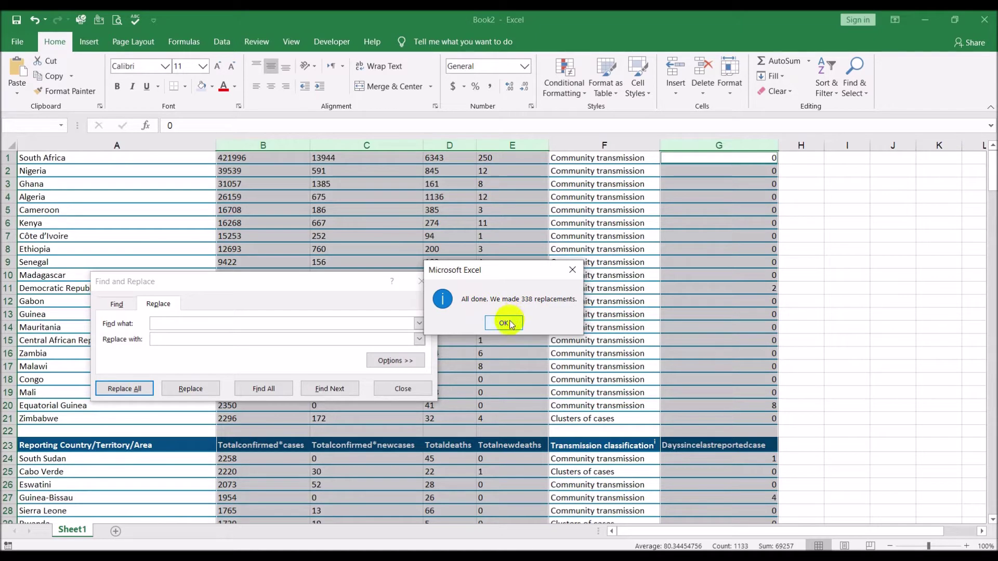
pyautogui.click(503, 322)
pyautogui.click(403, 388)
pyautogui.click(350, 270)
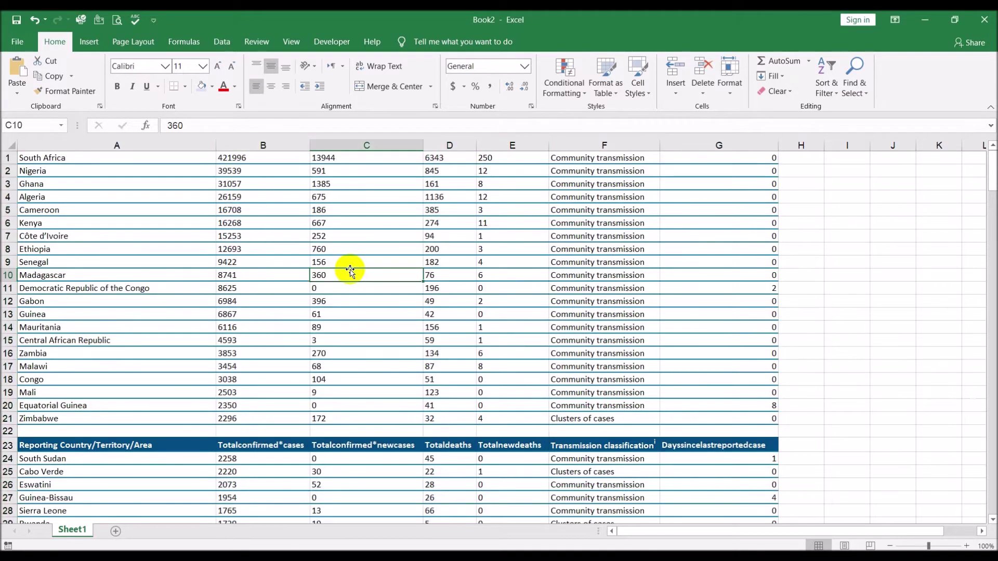
# Delete the blank row 22 and the repeated header row 23 below Zimbabwe.
pyautogui.scroll(-2, 354, 269)
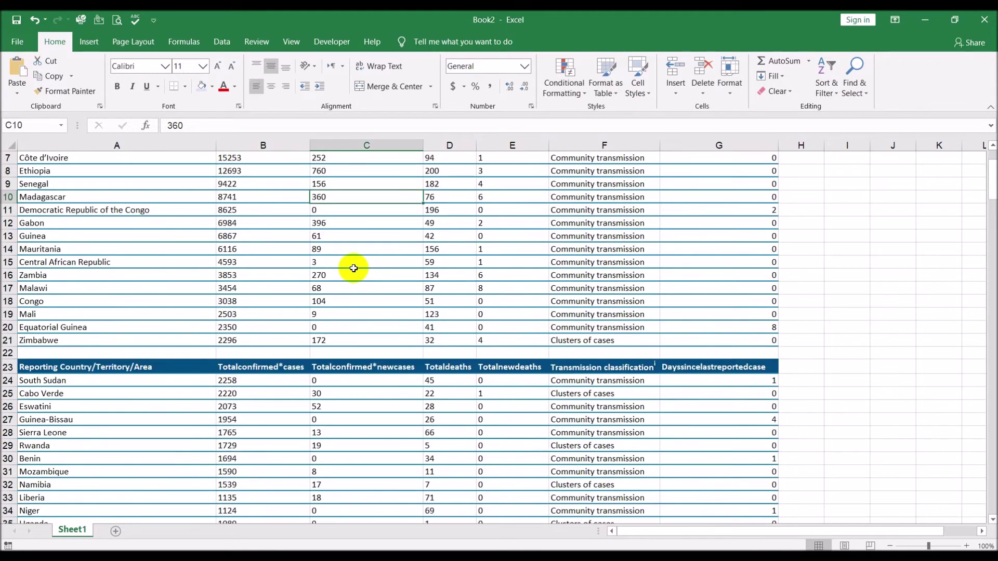
pyautogui.click(12, 352)
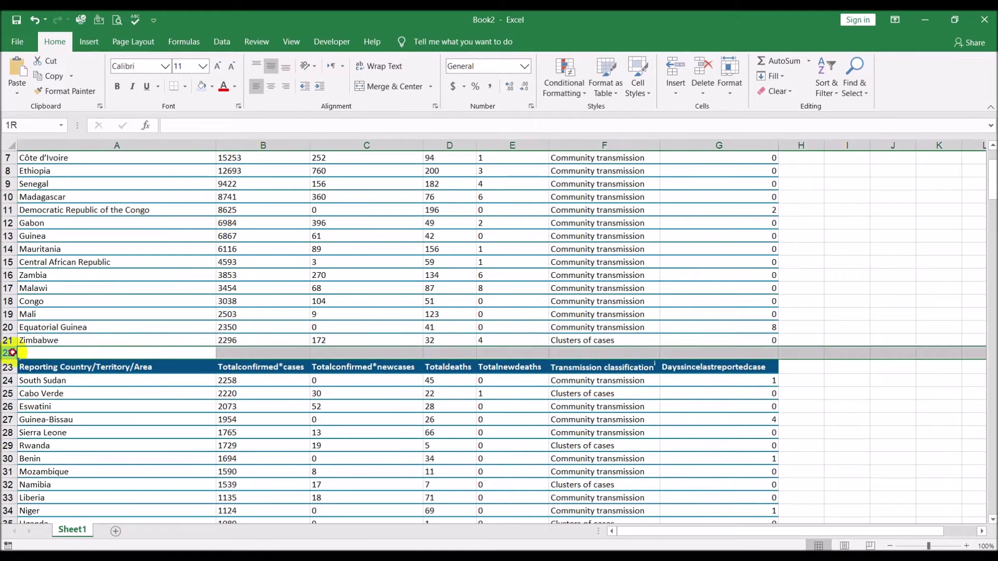
pyautogui.rightClick(54, 358)
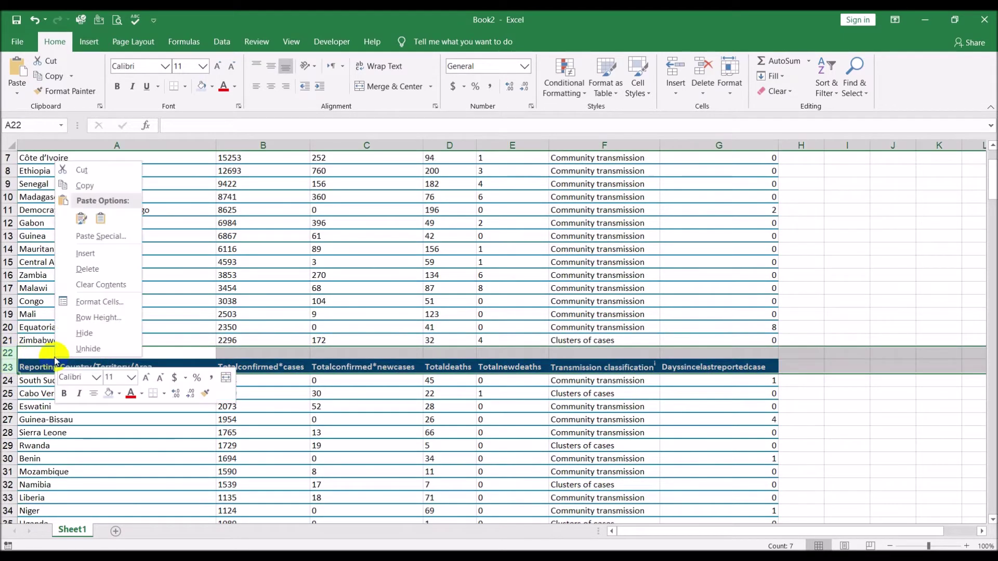
pyautogui.click(87, 268)
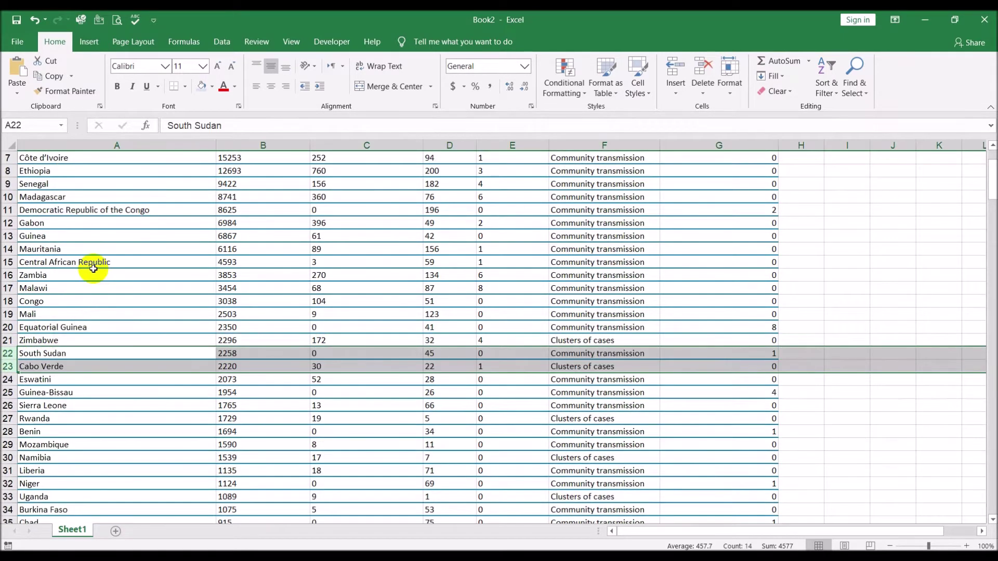
# Delete the blank row 45 and the repeated header row 46 below Comoros.
pyautogui.scroll(-1, 106, 274)
pyautogui.scroll(-8, 106, 274)
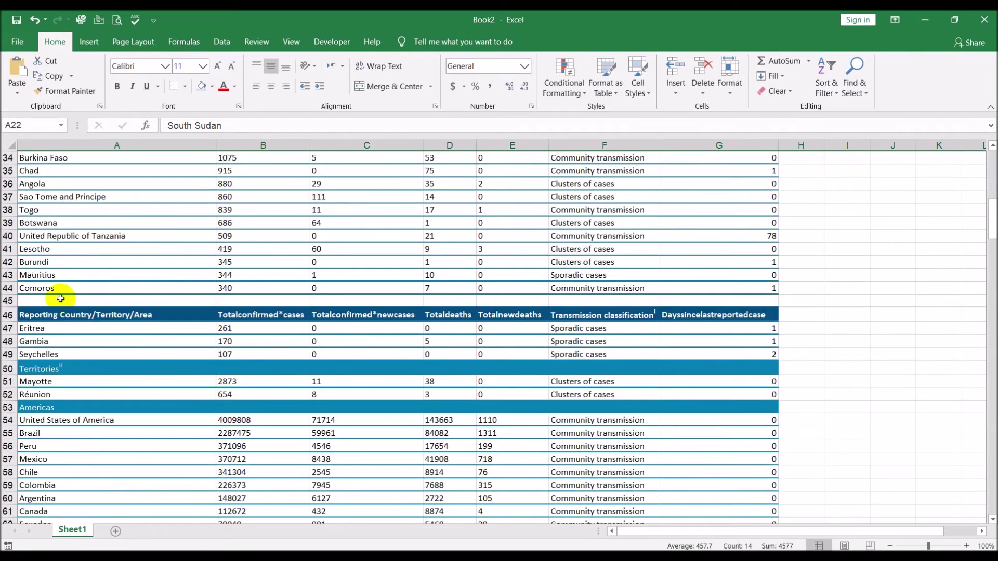
pyautogui.moveTo(10, 300); pyautogui.dragTo(10, 313)
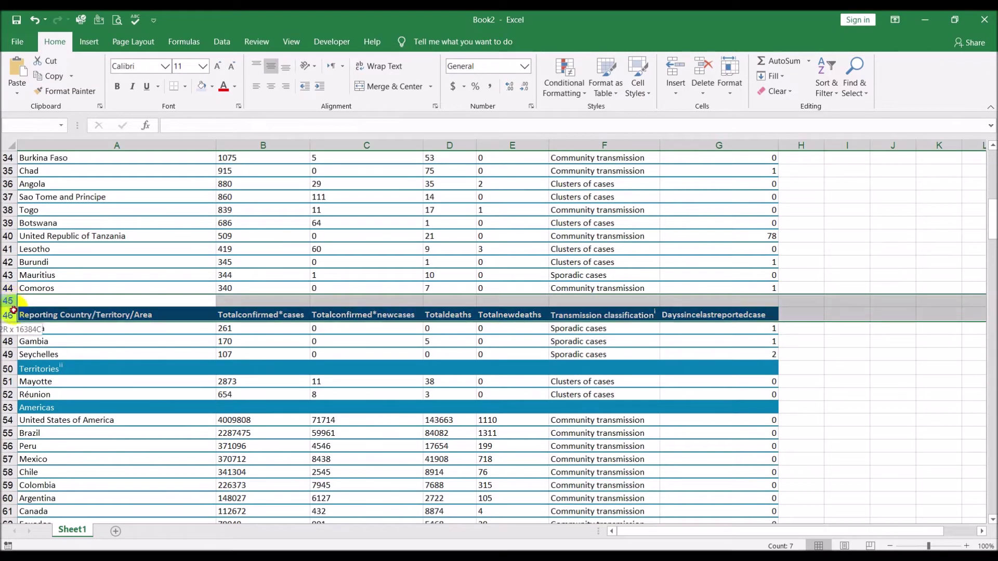
pyautogui.rightClick(95, 312)
pyautogui.click(128, 416)
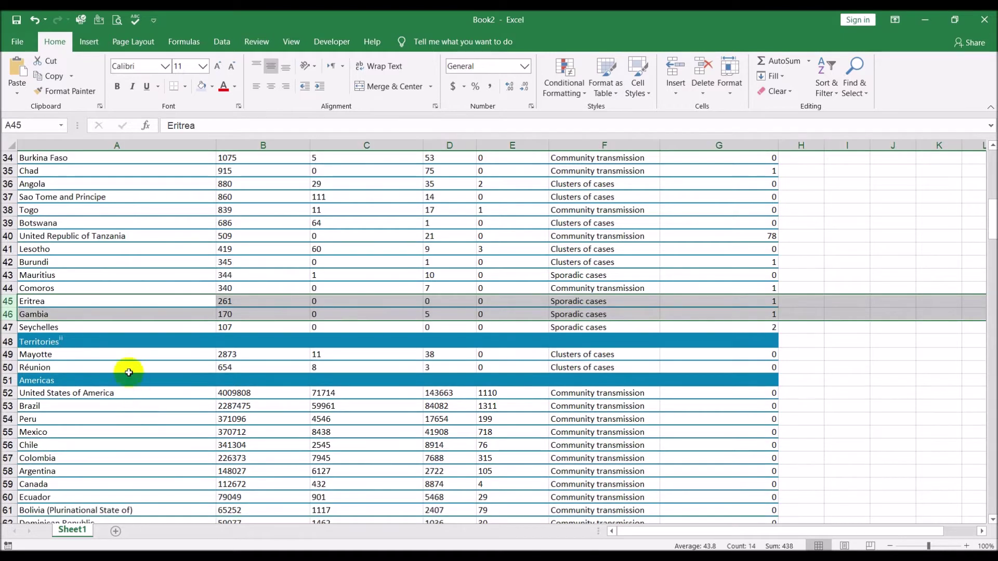
# Delete the Territories heading row 48 below Seychelles and the Americas heading row 50 below Réunion.
pyautogui.click(8, 342)
pyautogui.rightClick(9, 341)
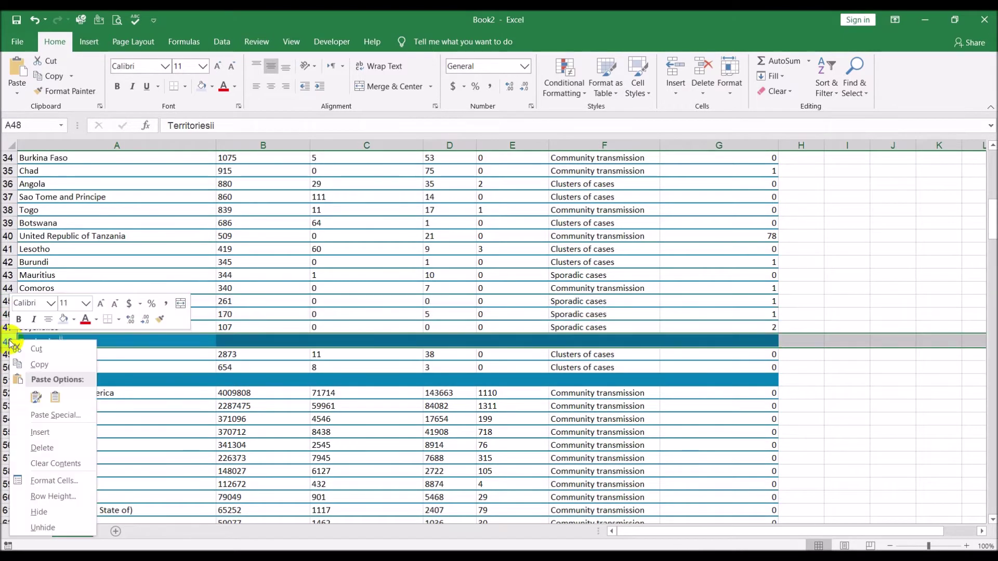
pyautogui.click(57, 447)
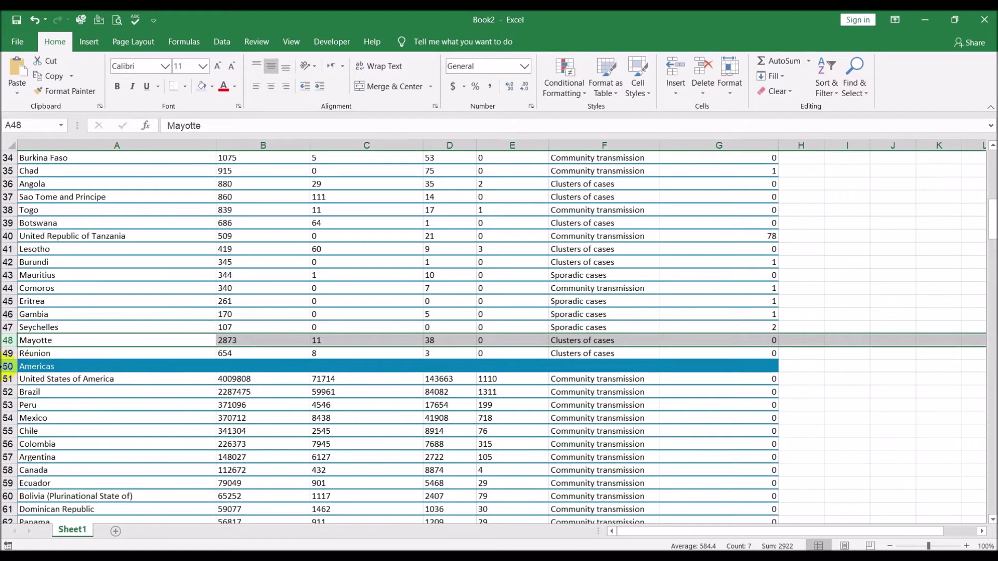
pyautogui.click(7, 367)
pyautogui.rightClick(7, 366)
pyautogui.click(47, 279)
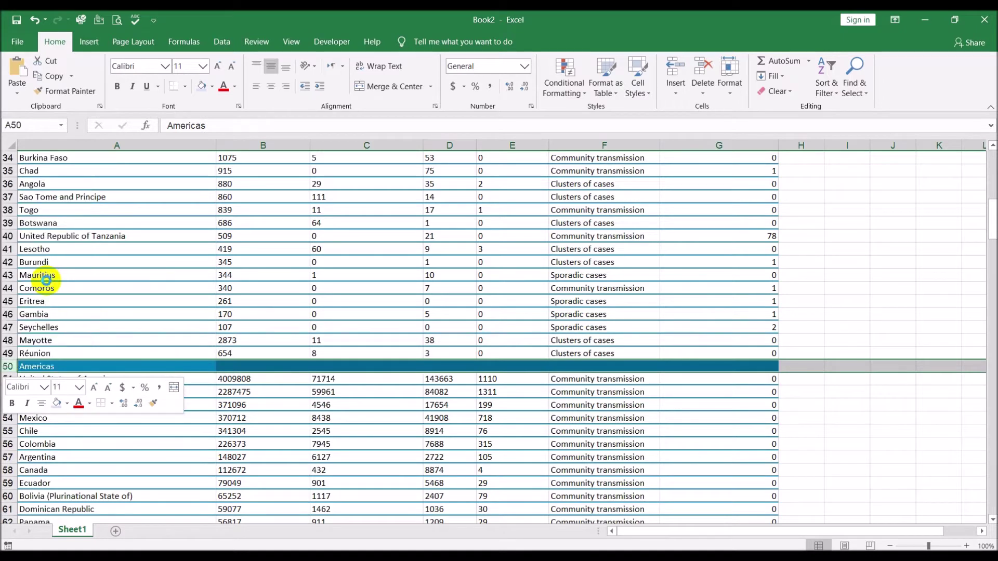
# Delete the blank row 67 and the repeated header row 68 below Costa Rica.
pyautogui.scroll(-8, 161, 281)
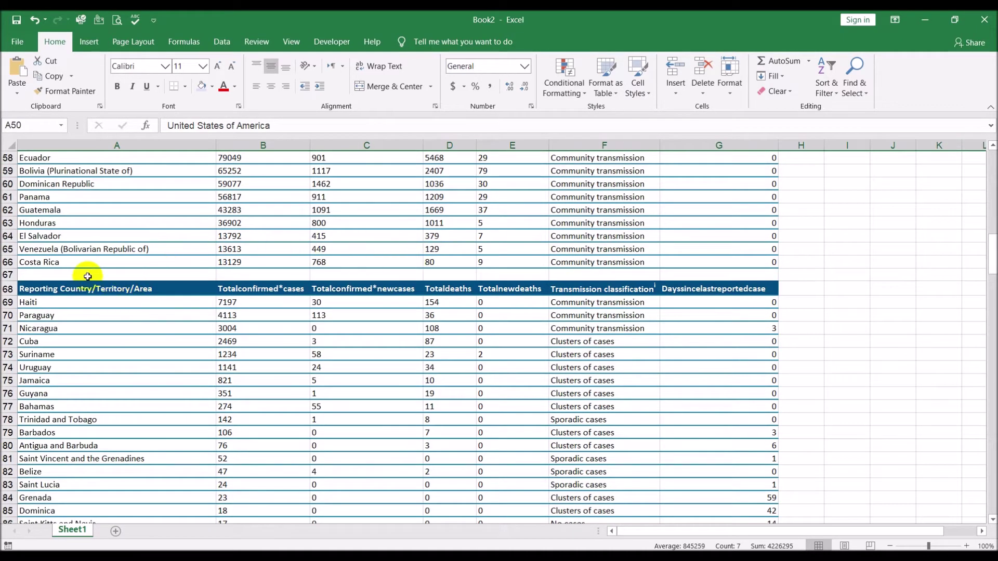
pyautogui.click(7, 276)
pyautogui.moveTo(8, 276); pyautogui.dragTo(8, 288)
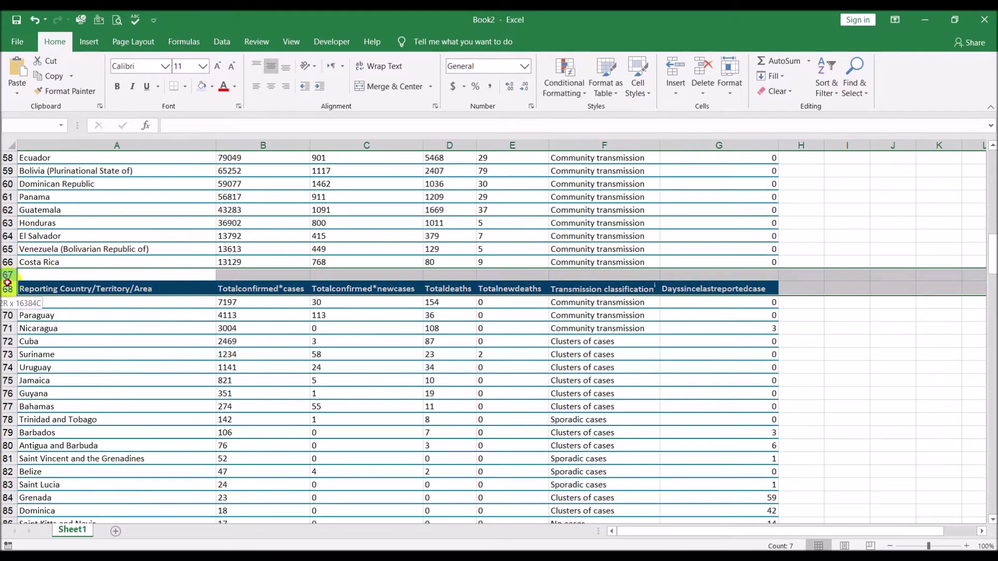
pyautogui.rightClick(63, 292)
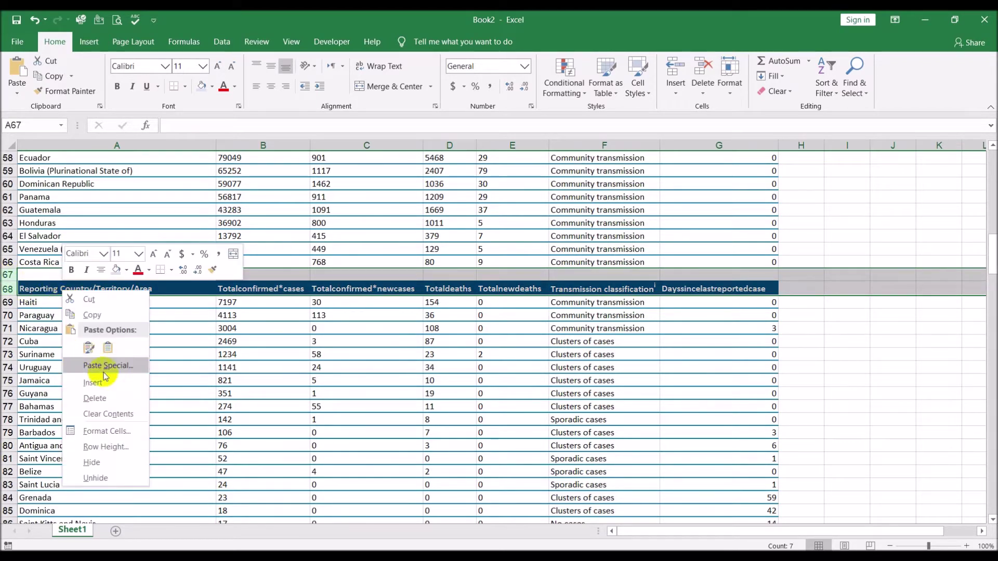
pyautogui.click(111, 398)
# Delete the Territories heading row 85 below Saint Kitts and Nevis, and the blank and repeated header rows below Cayman Islands.
pyautogui.scroll(-5, 150, 325)
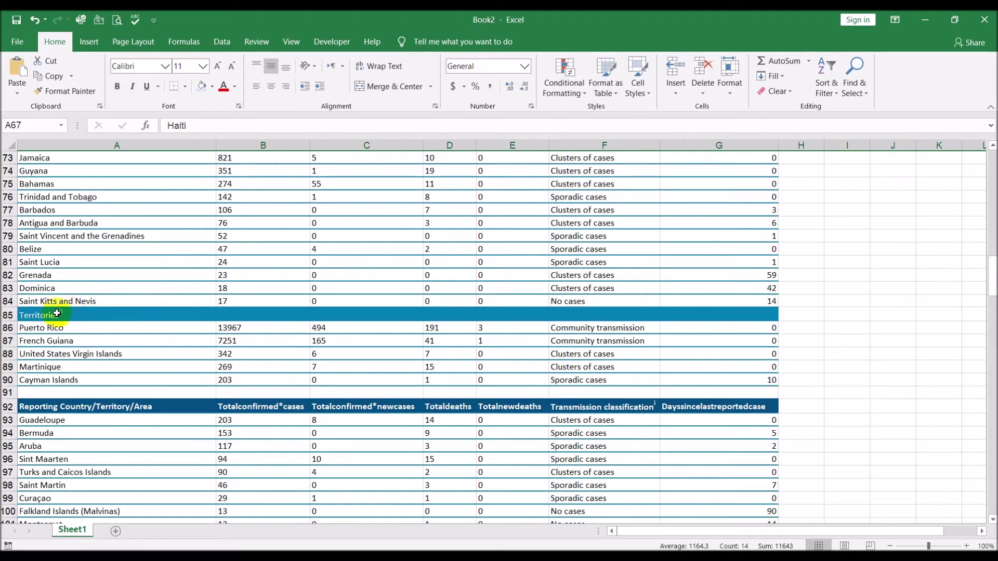
pyautogui.rightClick(7, 315)
pyautogui.click(48, 427)
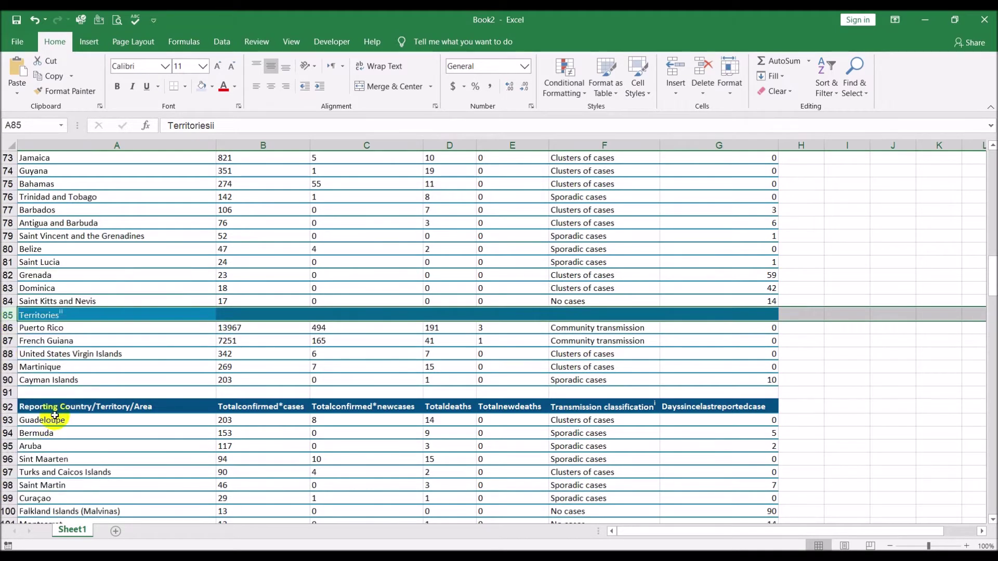
pyautogui.moveTo(8, 378); pyautogui.dragTo(7, 393)
pyautogui.rightClick(6, 394)
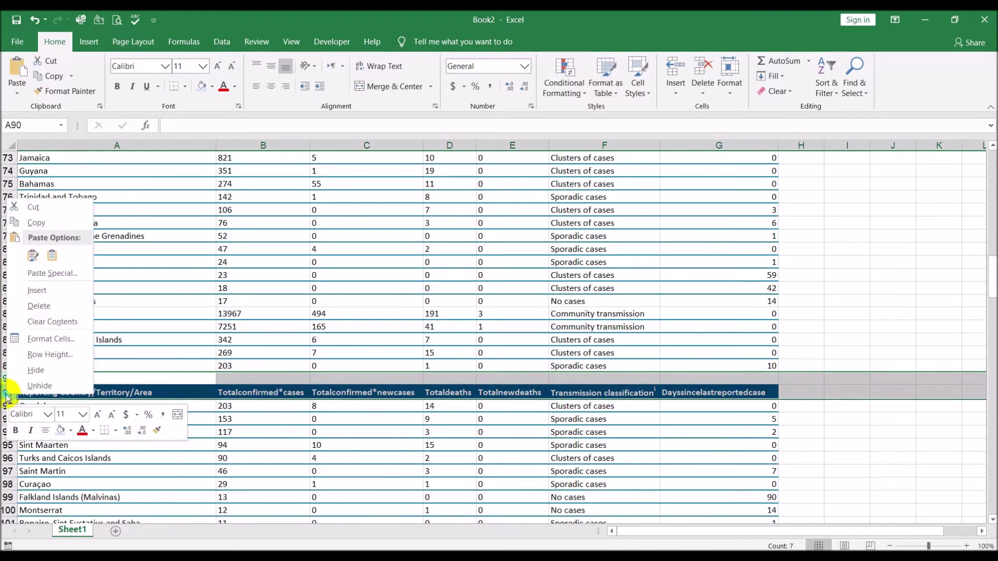
pyautogui.click(63, 312)
# Delete the Eastern Mediterranean heading row 104 below Anguilla.
pyautogui.scroll(-6, 244, 300)
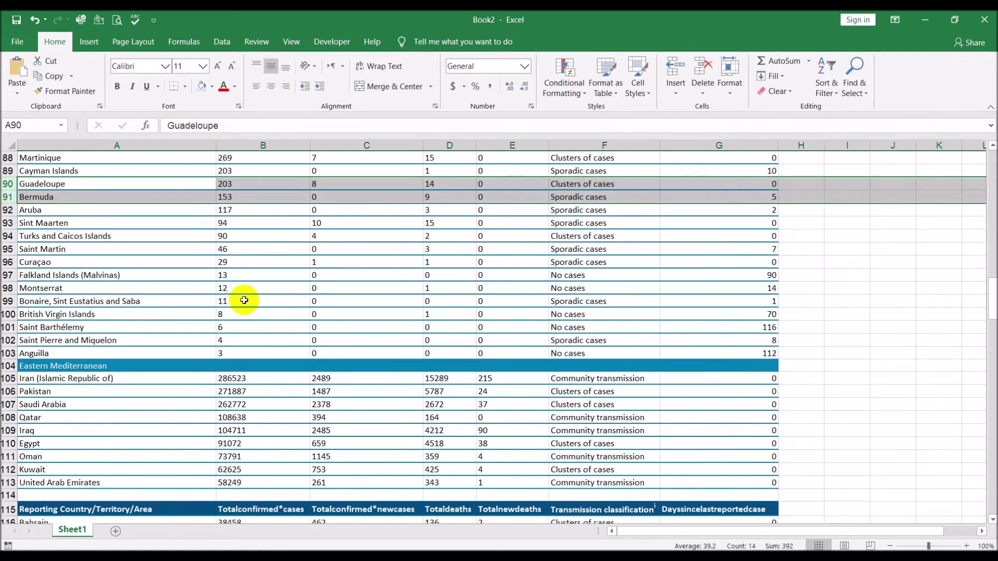
pyautogui.click(7, 326)
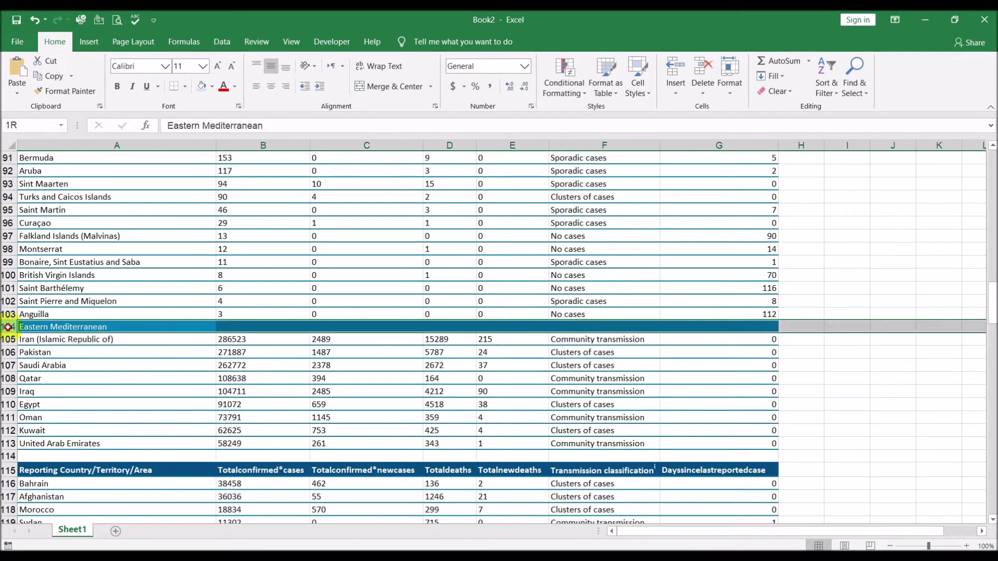
pyautogui.rightClick(8, 327)
pyautogui.click(59, 438)
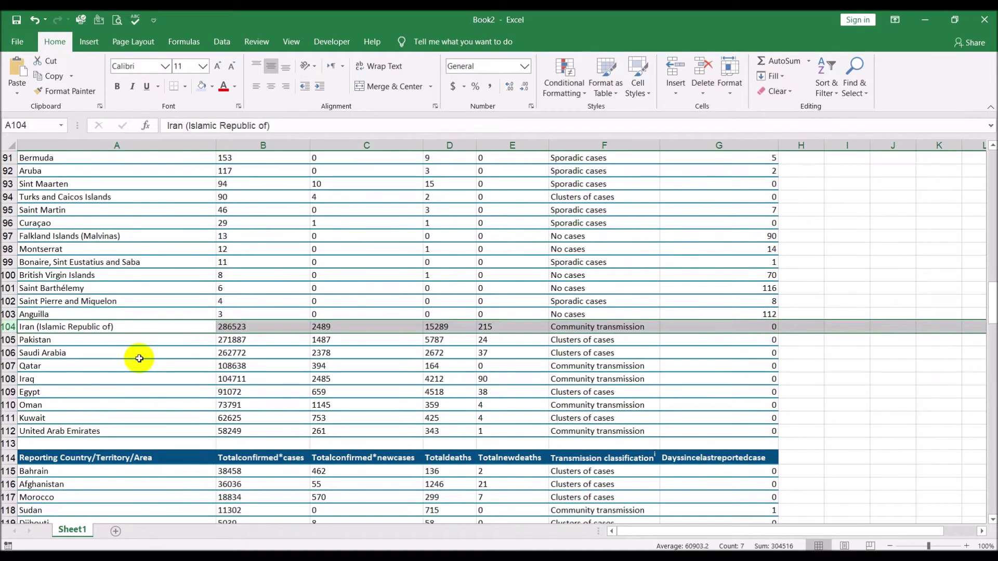
# Delete the blank row 113 and the repeated header row 114 below United Arab Emirates.
pyautogui.scroll(-3, 138, 358)
pyautogui.click(6, 325)
pyautogui.moveTo(6, 326); pyautogui.dragTo(8, 339)
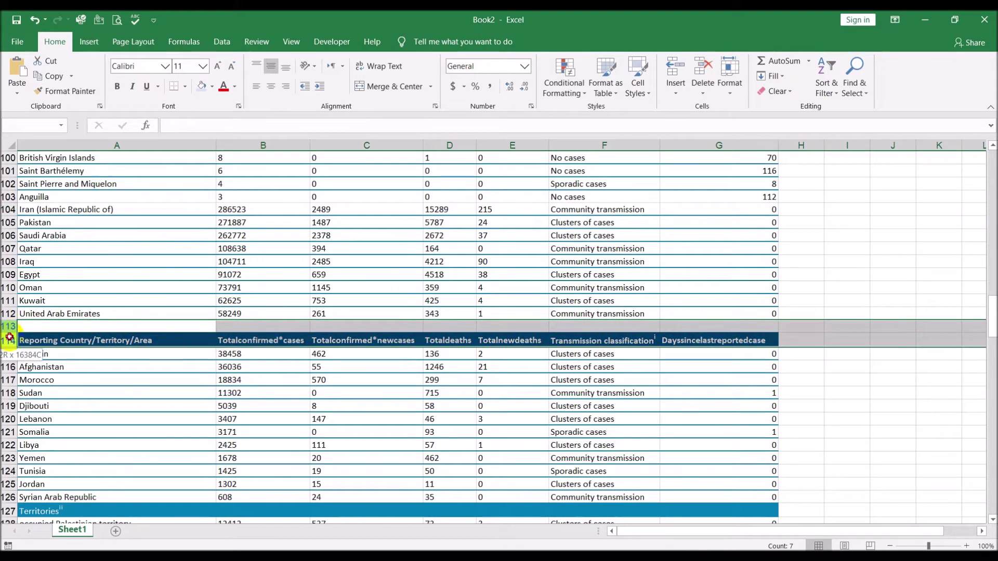
pyautogui.rightClick(9, 339)
pyautogui.click(58, 445)
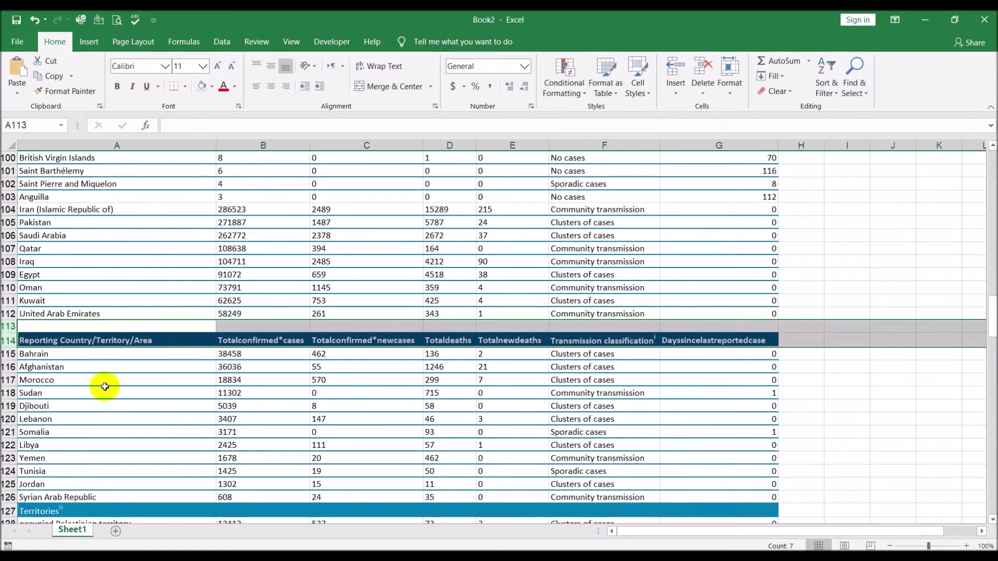
# Delete the Territories heading row 125 and the Europe heading row 127 around the occupied Palestinian territory row.
pyautogui.scroll(-4, 219, 323)
pyautogui.click(10, 328)
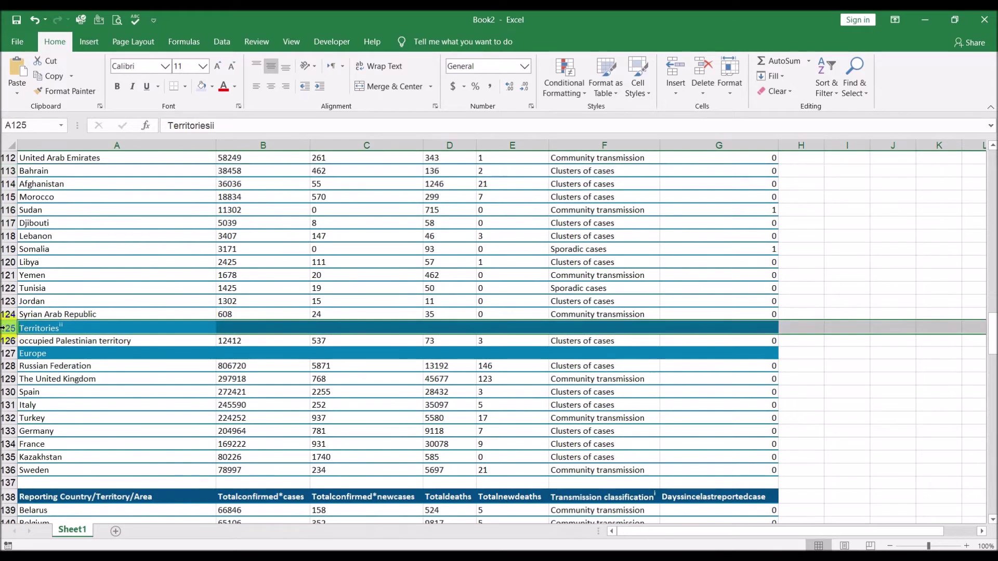
pyautogui.keyDown('ctrl'); pyautogui.click(7, 353); pyautogui.keyUp('ctrl')
pyautogui.rightClick(8, 353)
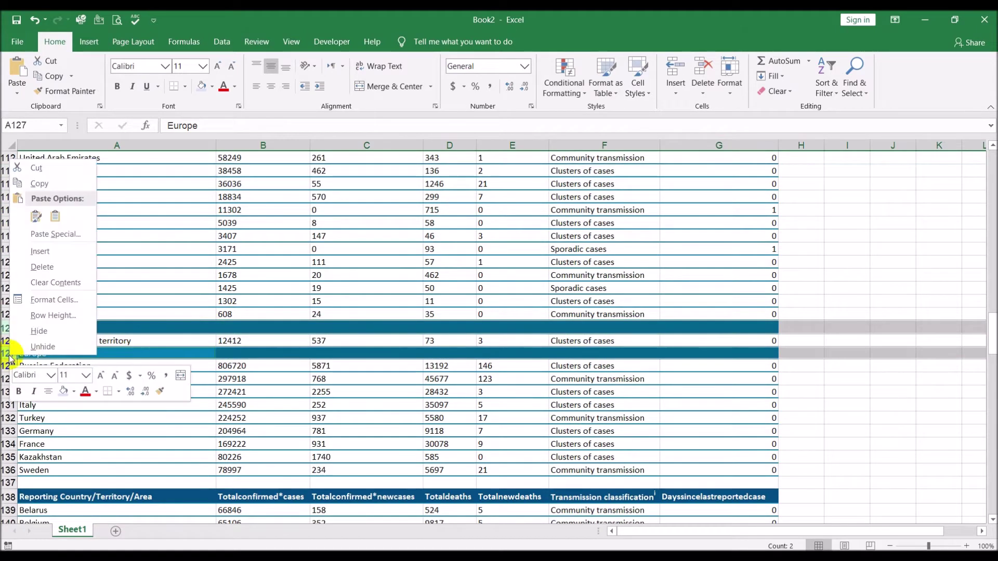
pyautogui.click(56, 264)
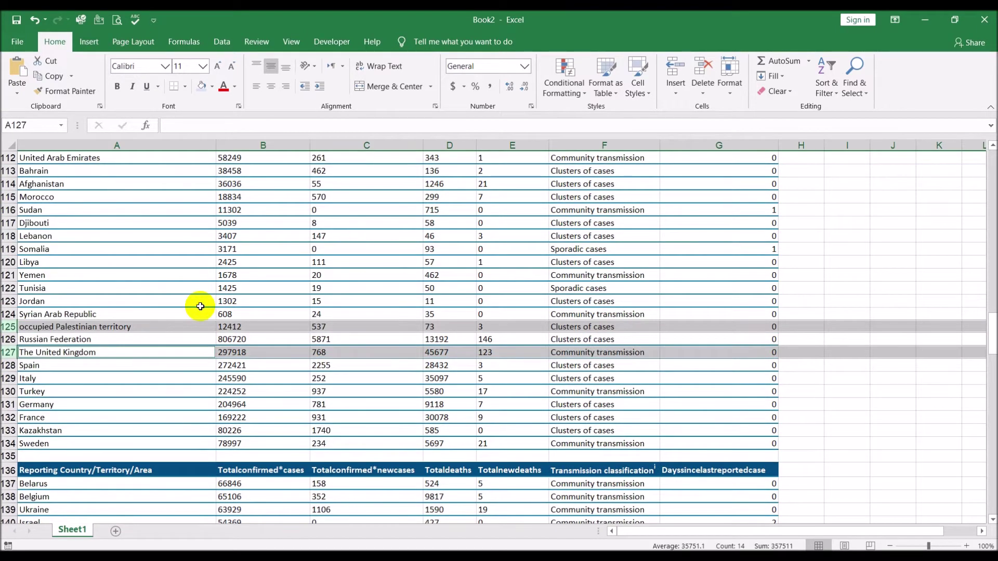
# Delete the blank row 135 and the repeated header row 136 below Sweden.
pyautogui.scroll(-3, 200, 306)
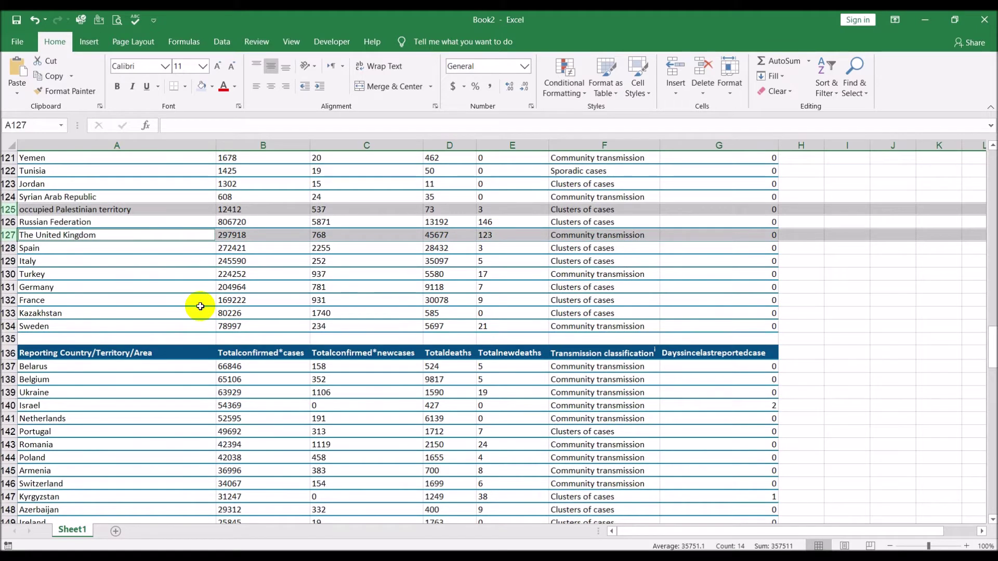
pyautogui.scroll(-1, 200, 306)
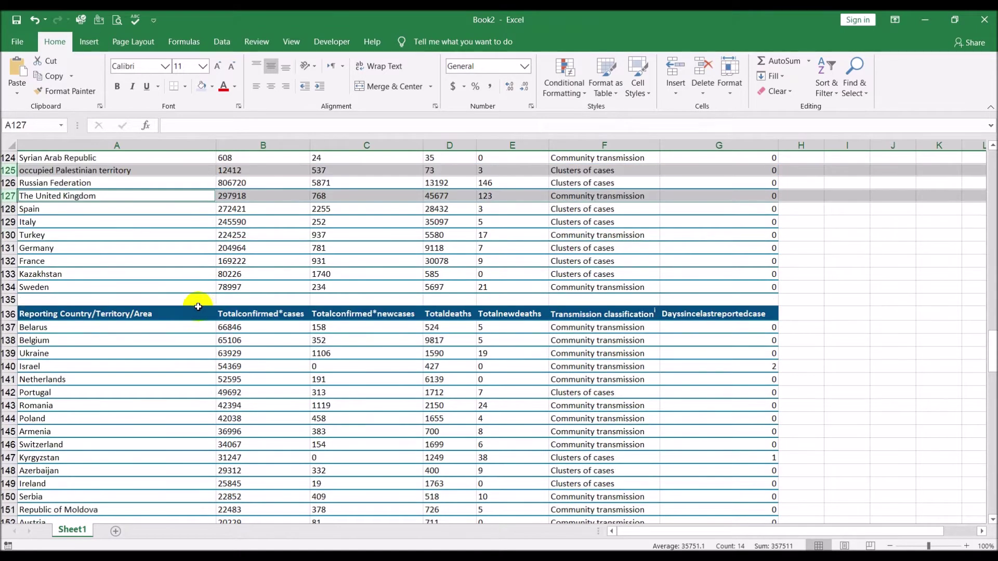
pyautogui.moveTo(12, 300); pyautogui.dragTo(13, 309)
pyautogui.rightClick(9, 314)
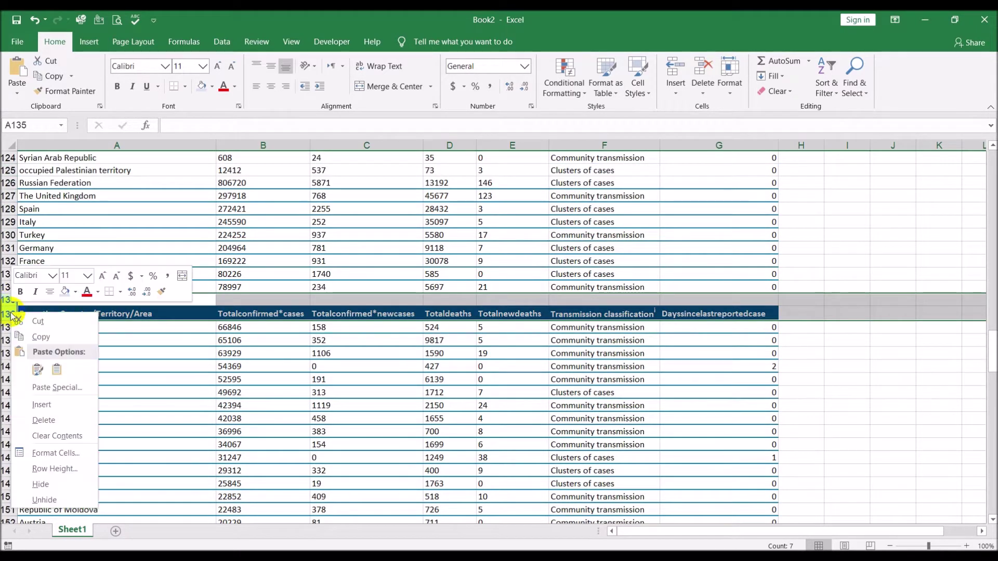
pyautogui.click(47, 422)
# Delete the blank row 159 and the repeated header row 160 below Finland.
pyautogui.scroll(-7, 260, 313)
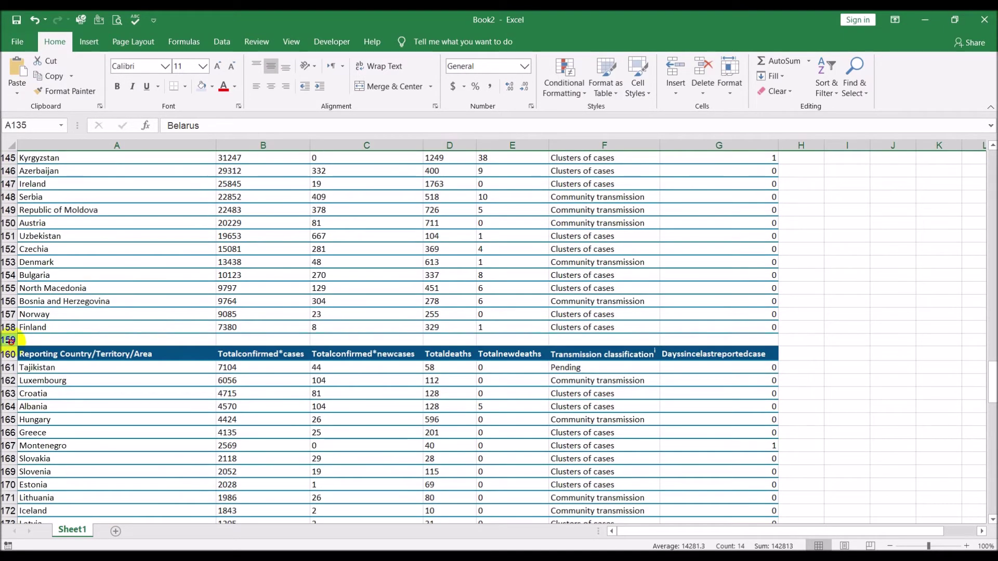
pyautogui.moveTo(9, 341); pyautogui.dragTo(13, 355)
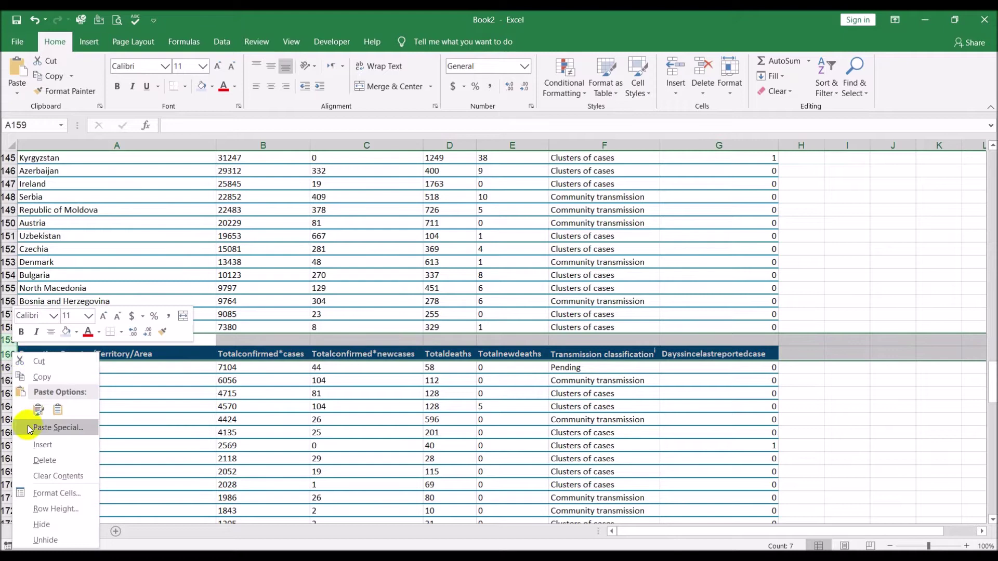
pyautogui.click(45, 461)
# Delete the Territories heading row 180 below Holy See.
pyautogui.scroll(-4, 161, 404)
pyautogui.scroll(-2, 161, 404)
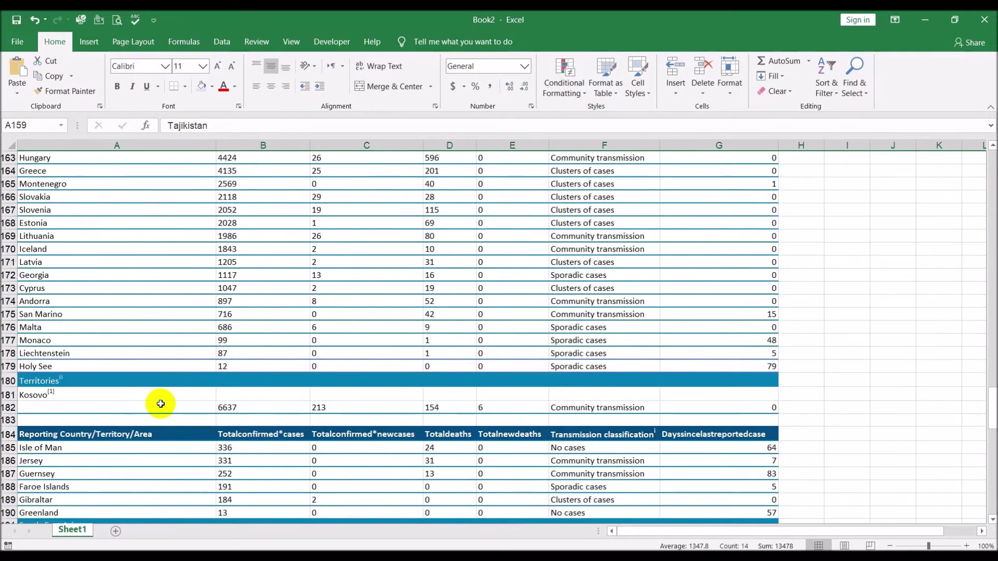
pyautogui.click(6, 381)
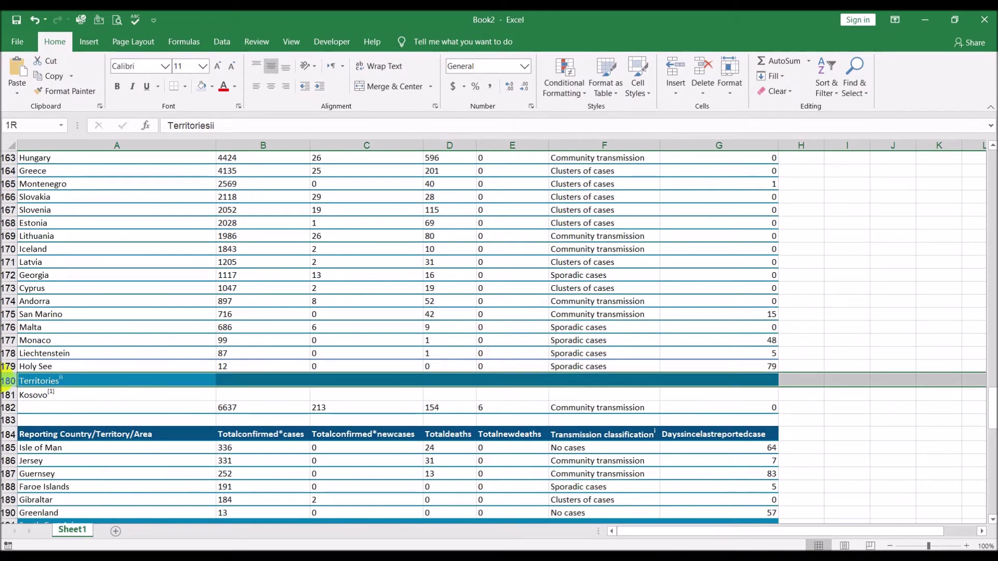
pyautogui.rightClick(7, 381)
pyautogui.click(51, 295)
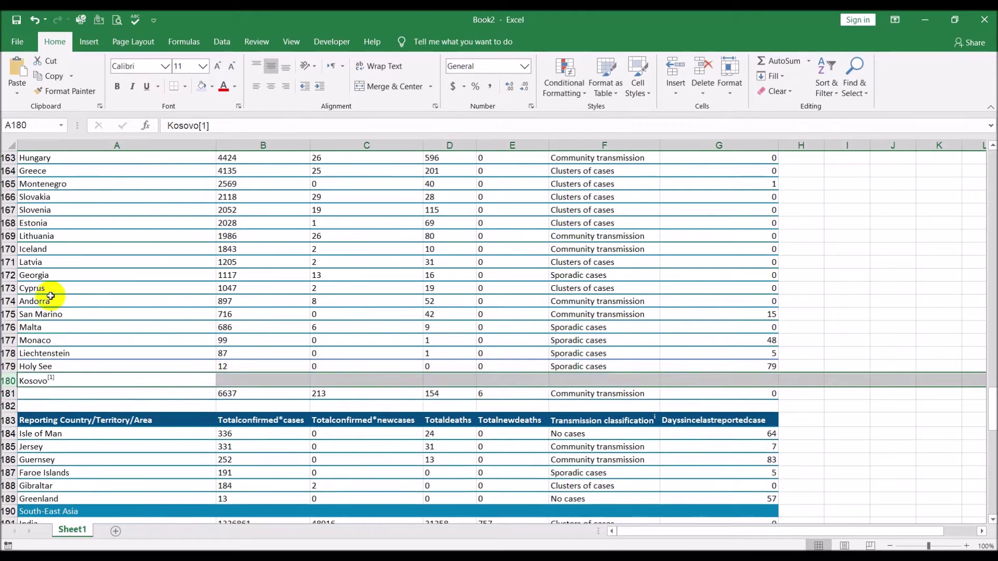
# Move the Kosovo label from A180 to A181 beside its figures, and delete the empty rows 180 and 182 and the repeated header row 183.
pyautogui.click(93, 382)
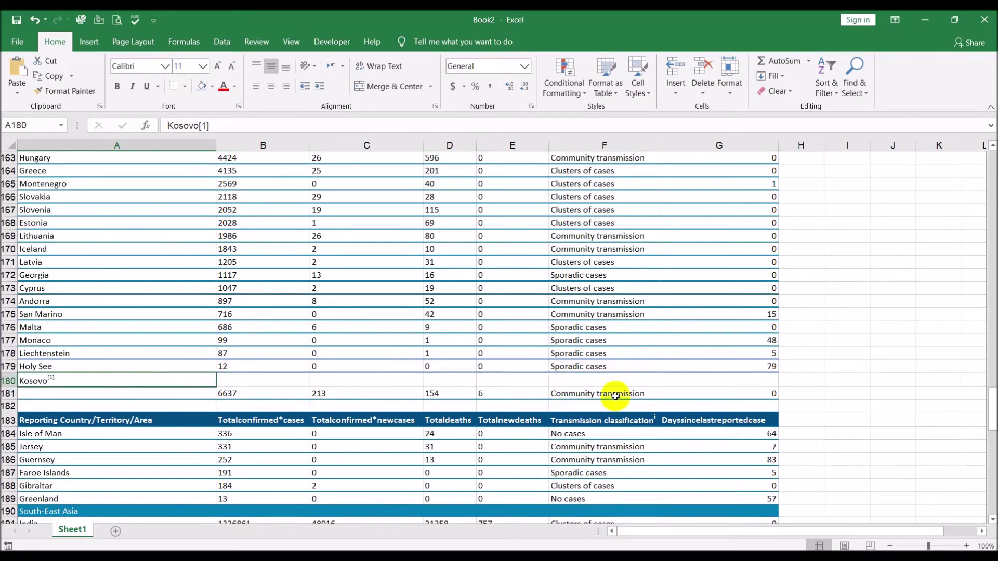
pyautogui.moveTo(88, 379); pyautogui.dragTo(87, 391)
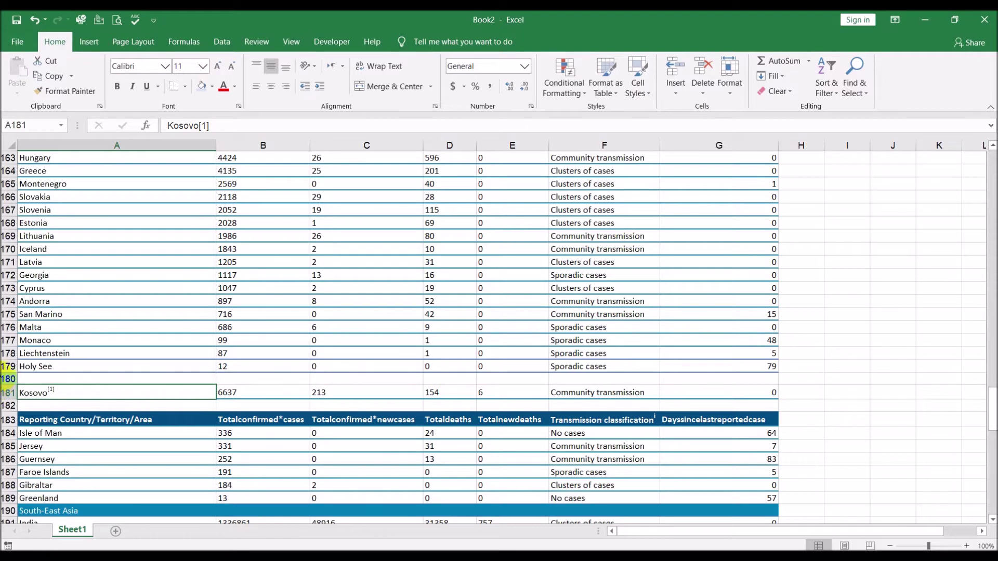
pyautogui.click(7, 379)
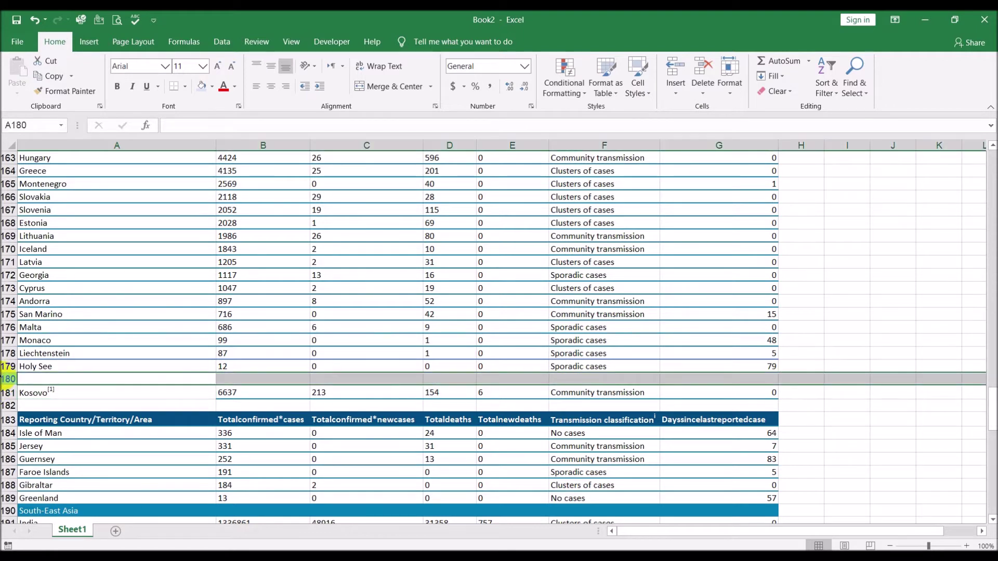
pyautogui.click(6, 405)
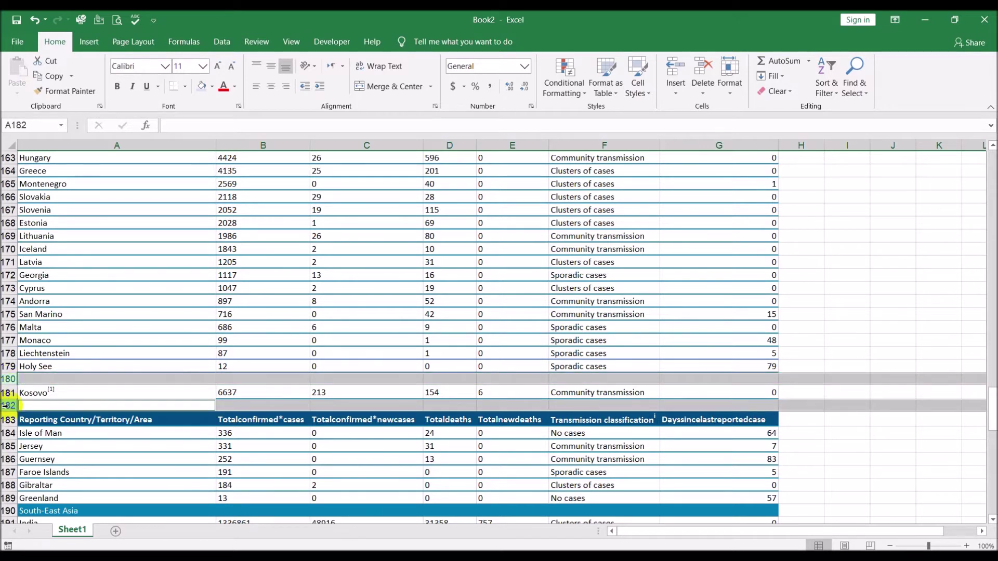
pyautogui.keyDown('ctrl'); pyautogui.click(6, 419); pyautogui.keyUp('ctrl')
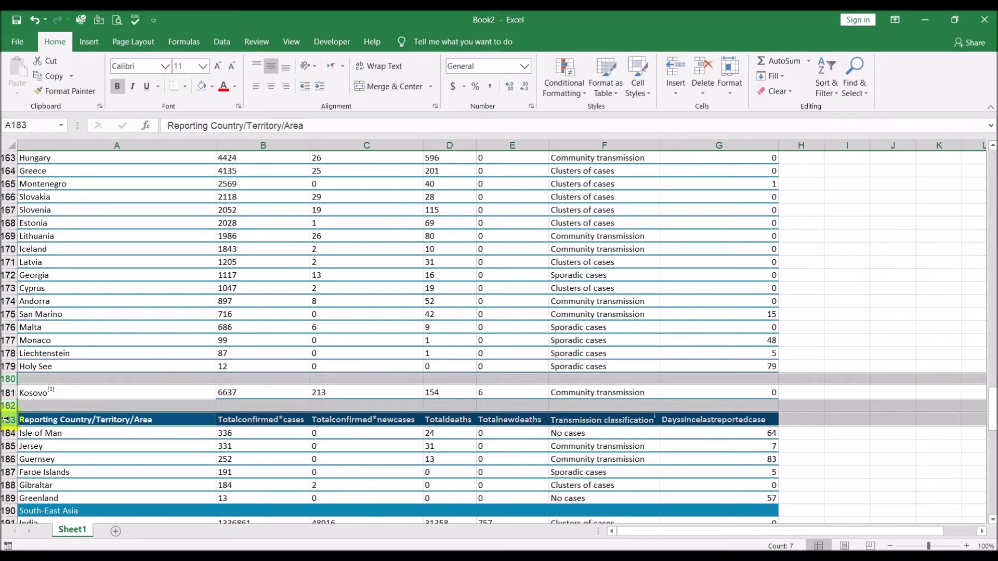
pyautogui.rightClick(6, 420)
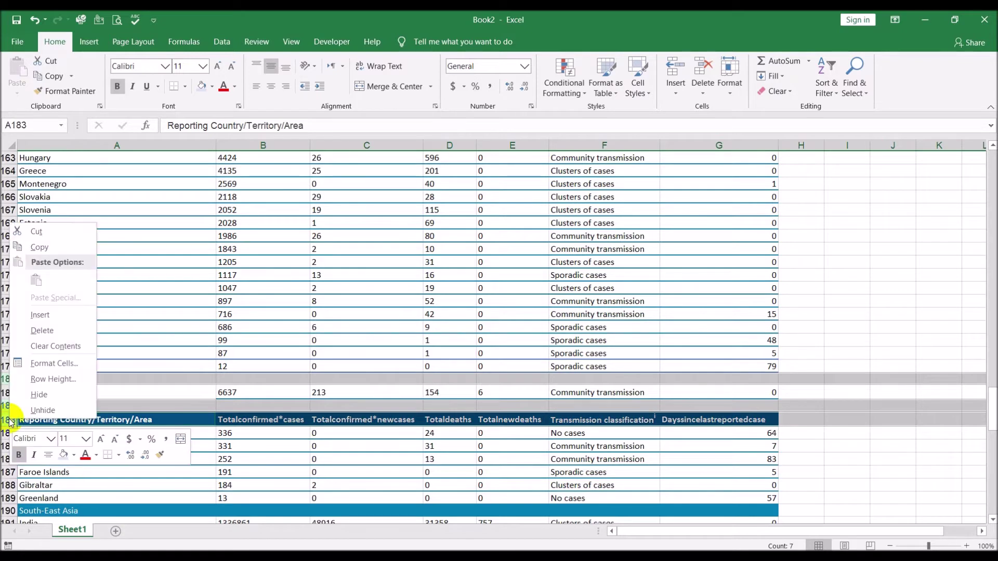
pyautogui.click(72, 334)
pyautogui.click(195, 352)
pyautogui.scroll(-3, 196, 351)
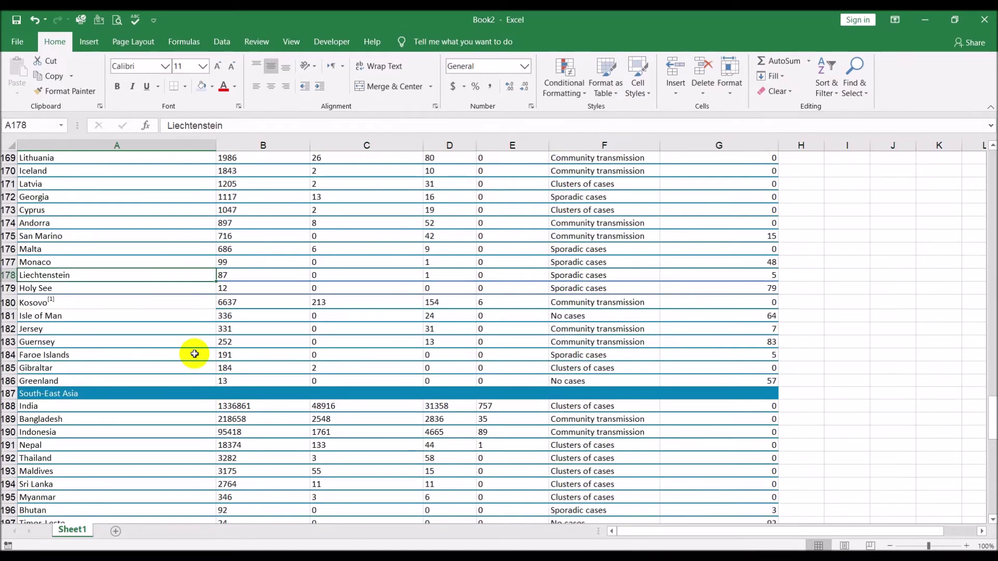
# Delete the South-East Asia heading row 187 and the Western Pacific heading row 197.
pyautogui.click(7, 354)
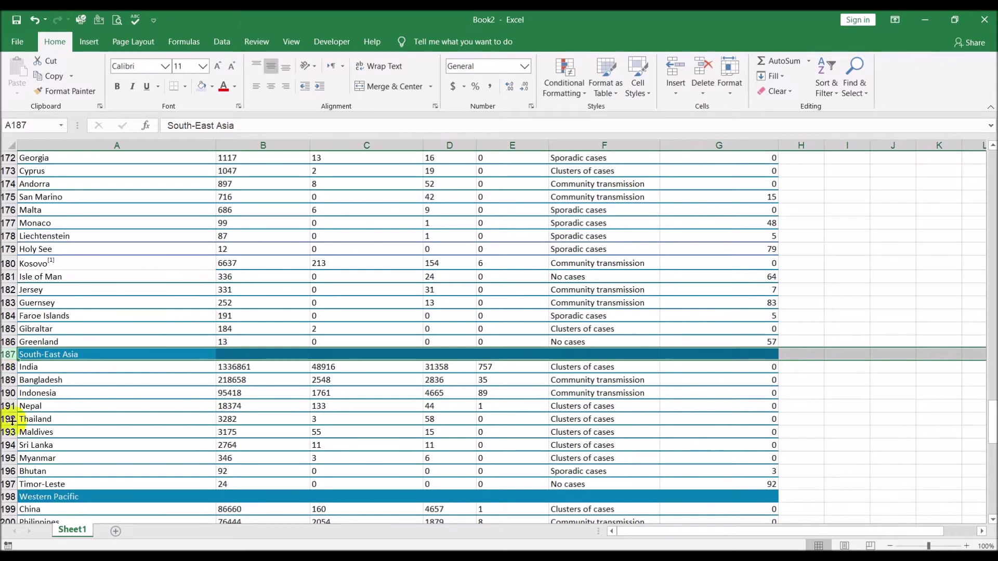
pyautogui.rightClick(8, 354)
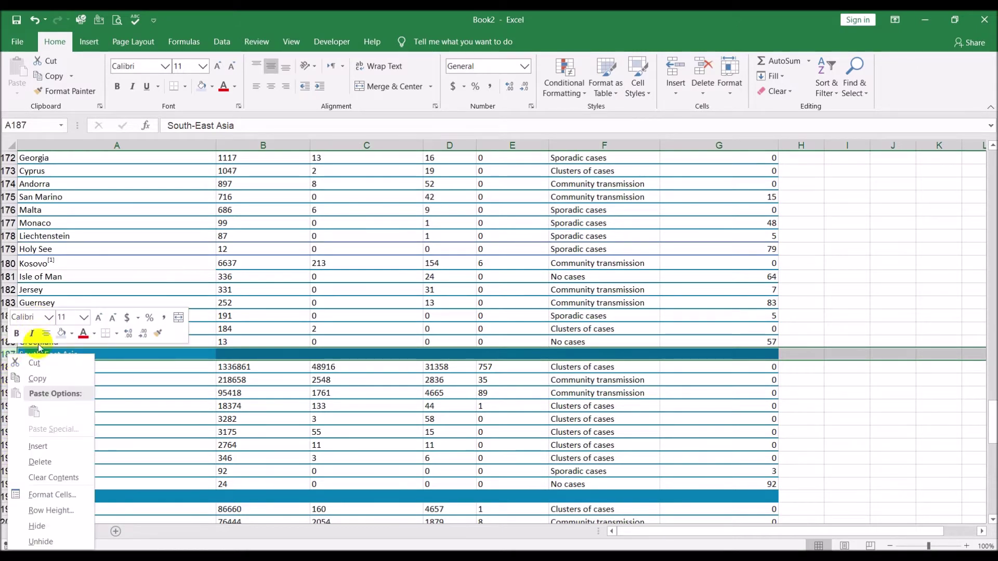
pyautogui.click(46, 461)
pyautogui.scroll(-5, 249, 341)
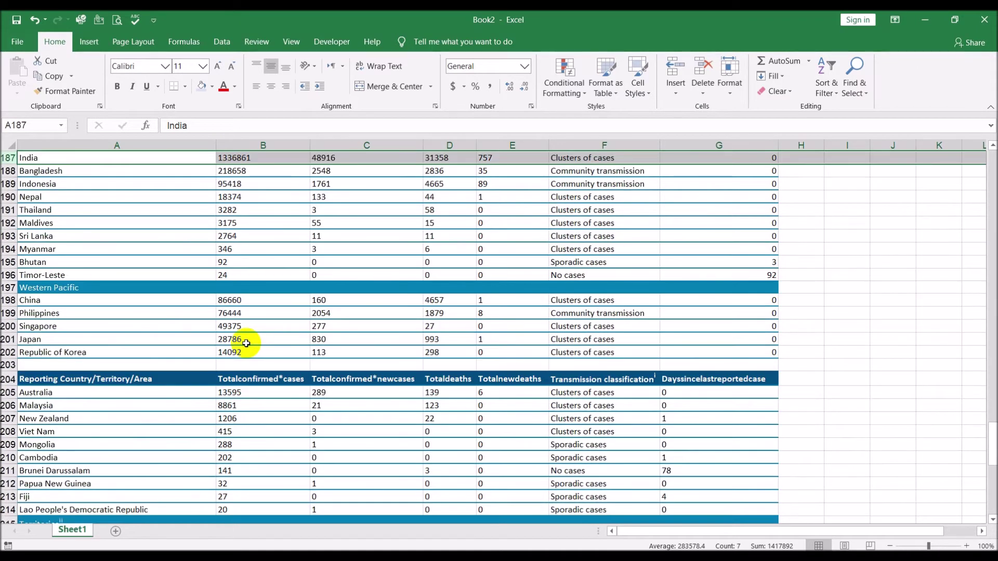
pyautogui.click(8, 287)
pyautogui.rightClick(7, 288)
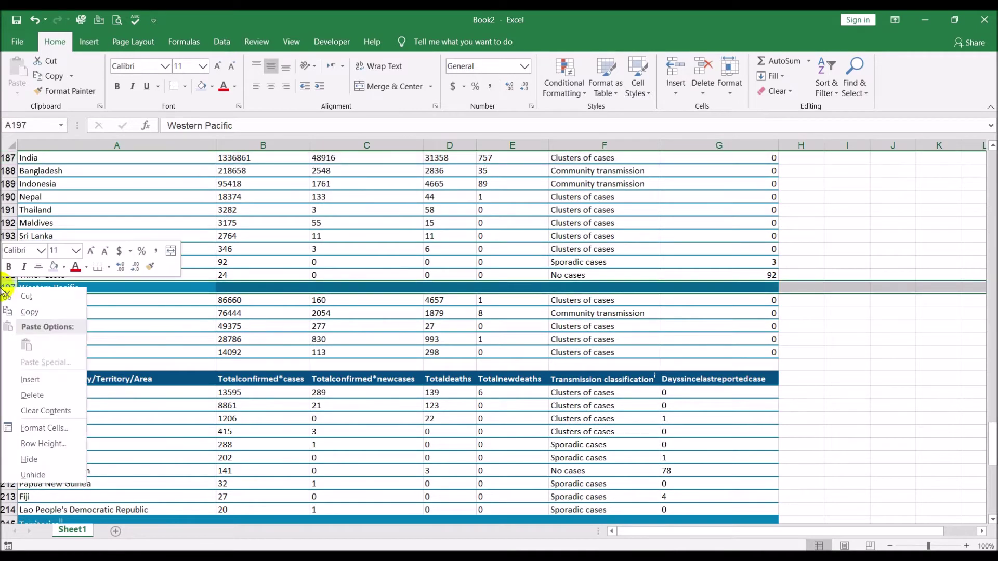
pyautogui.click(34, 393)
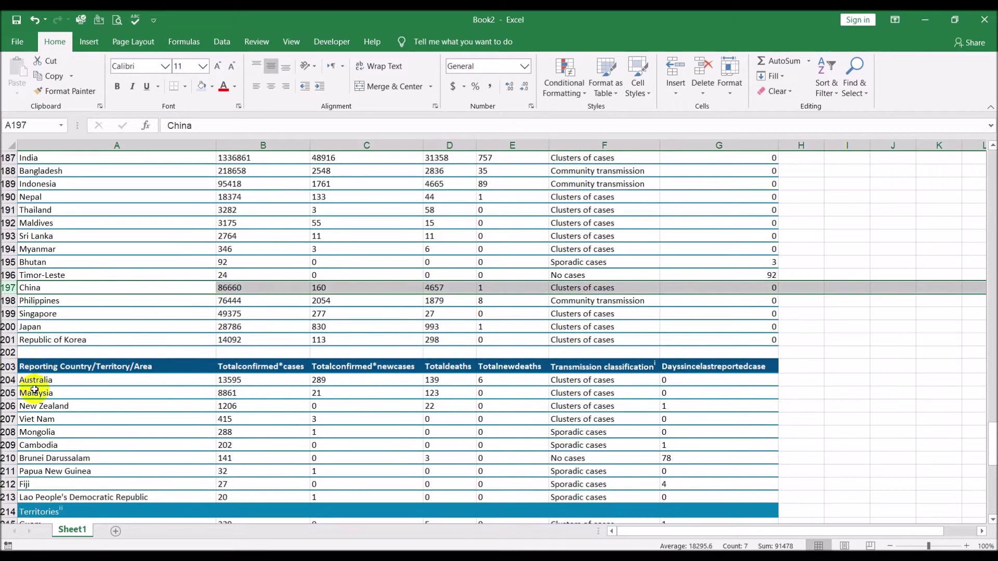
# Delete the blank row 202 and the repeated header row 203 below Republic of Korea.
pyautogui.click(8, 354)
pyautogui.moveTo(8, 354); pyautogui.dragTo(8, 366)
pyautogui.rightClick(8, 366)
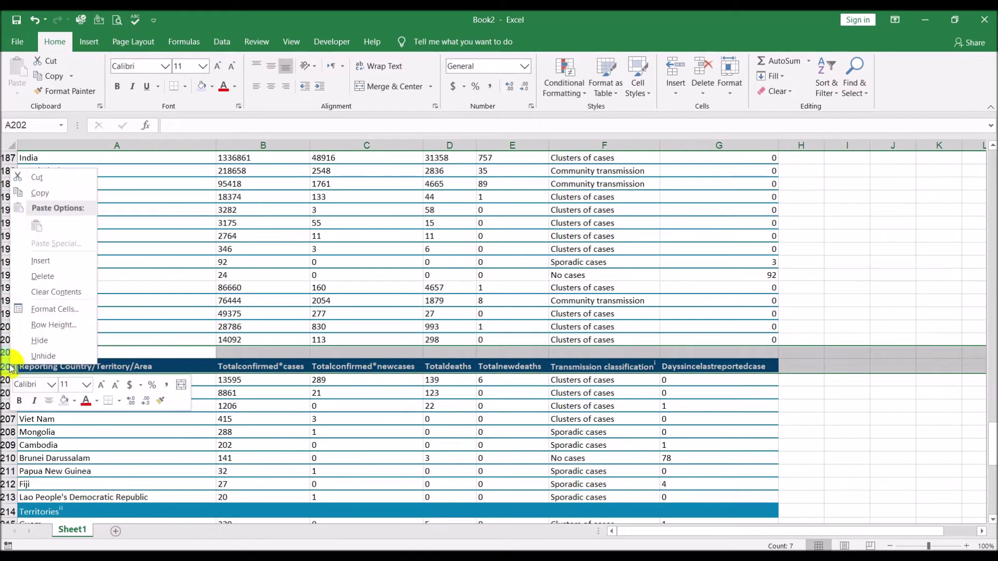
pyautogui.click(55, 276)
# Delete the Territories heading row 212 and the blank row 213 below Guam.
pyautogui.scroll(-4, 61, 274)
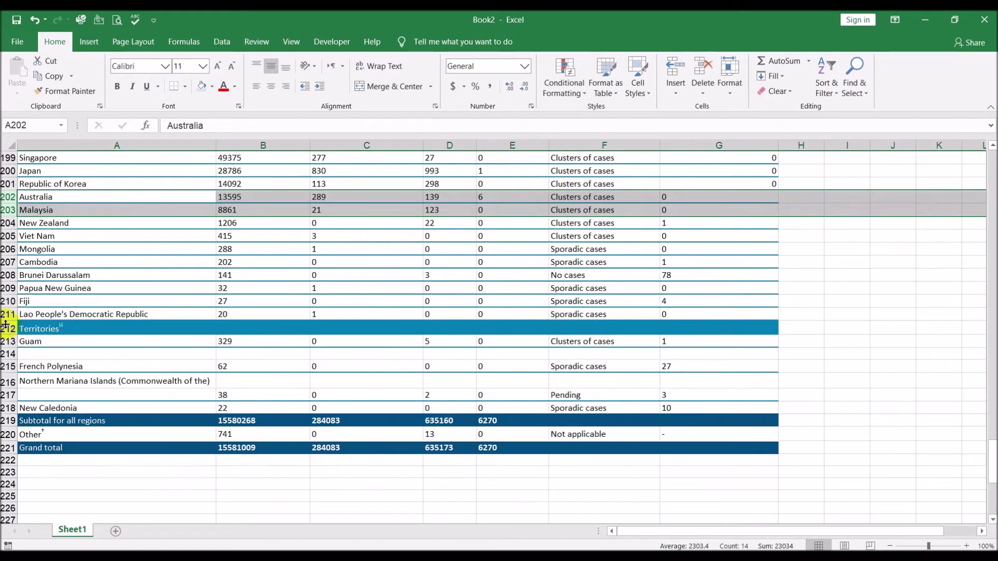
pyautogui.moveTo(5, 325); pyautogui.dragTo(4, 328)
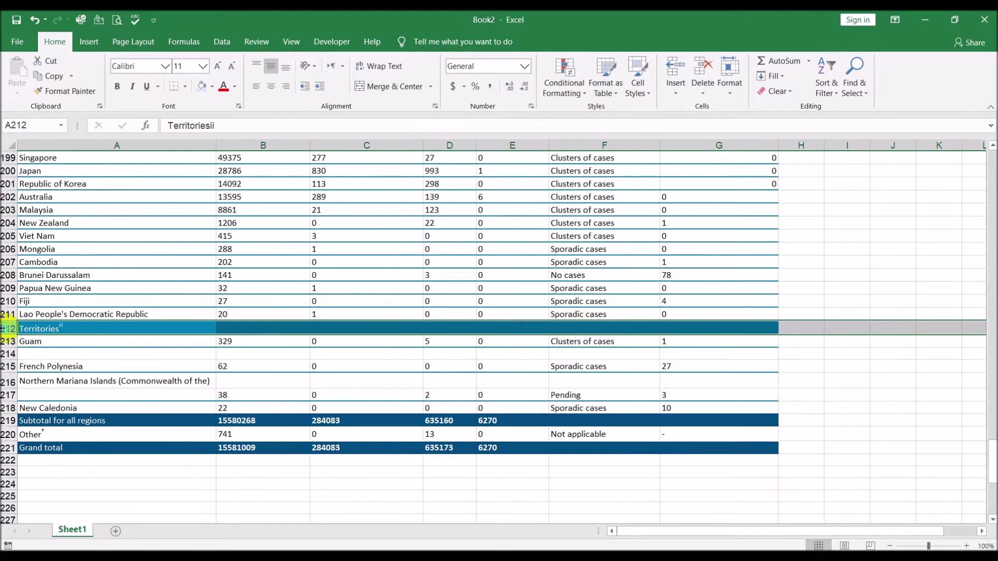
pyautogui.rightClick(4, 328)
pyautogui.click(42, 427)
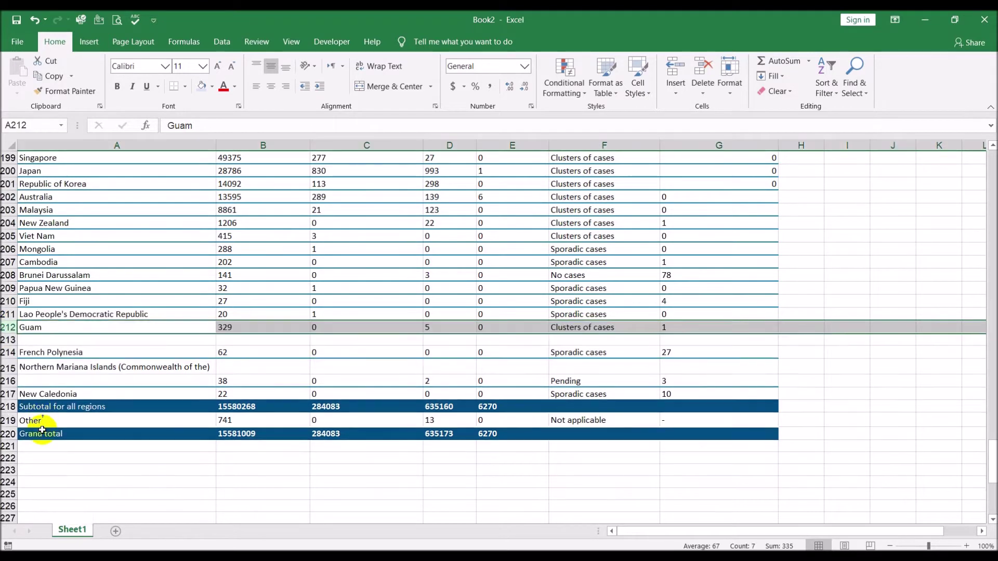
pyautogui.click(8, 340)
pyautogui.rightClick(5, 339)
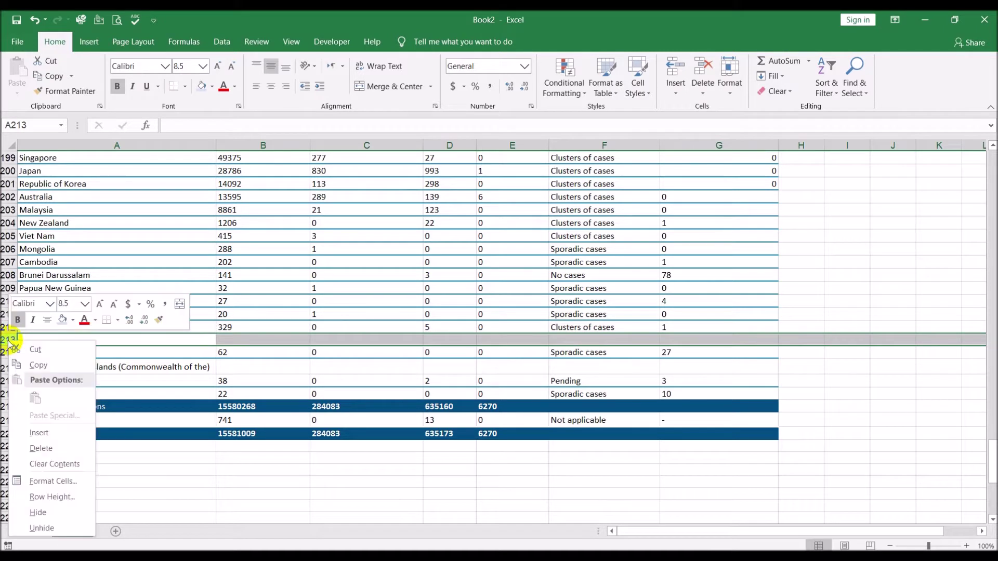
pyautogui.click(55, 443)
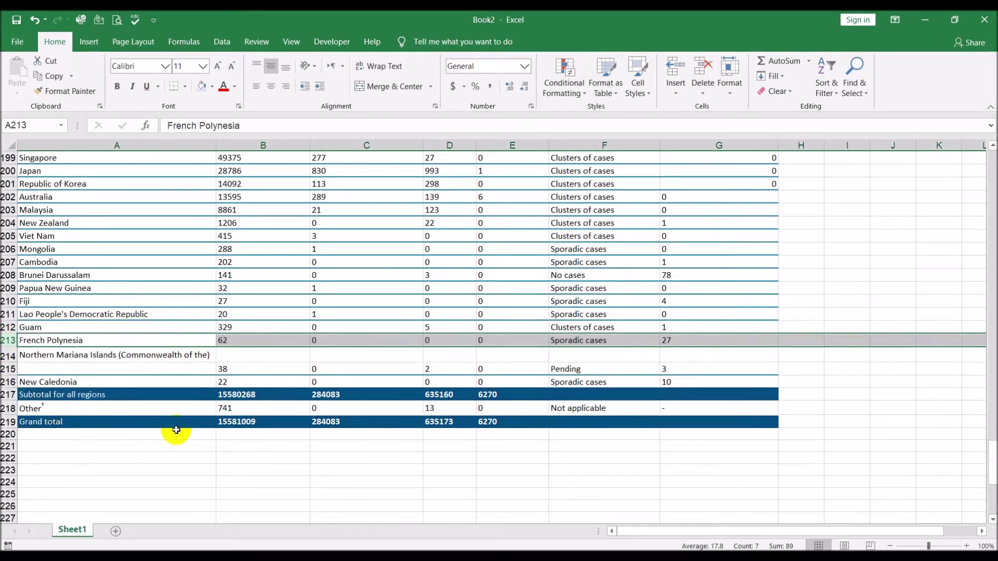
# Move the Northern Mariana Islands label from A214 to A215 beside its figures, and delete the emptied row 214.
pyautogui.click(150, 359)
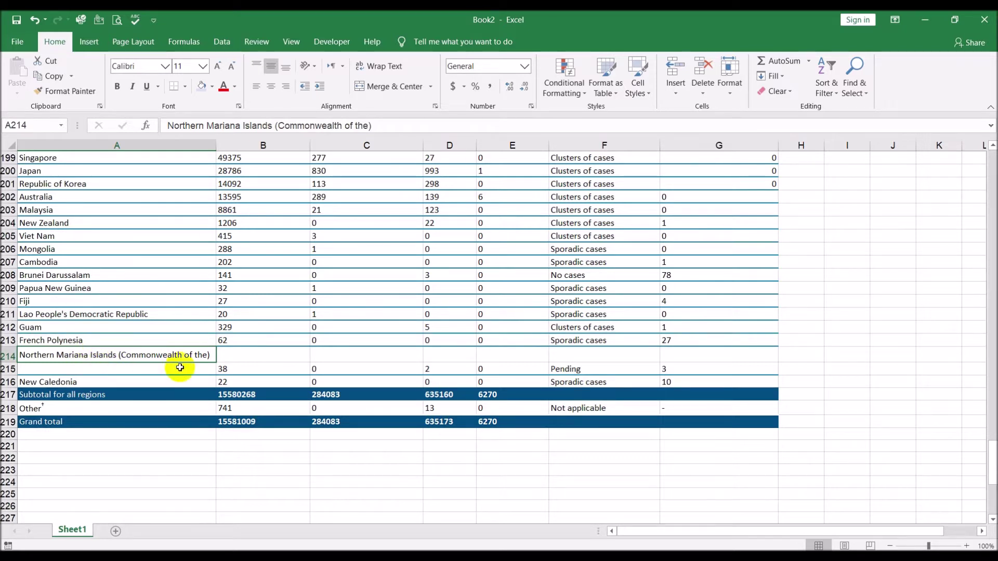
pyautogui.moveTo(172, 366); pyautogui.dragTo(172, 370)
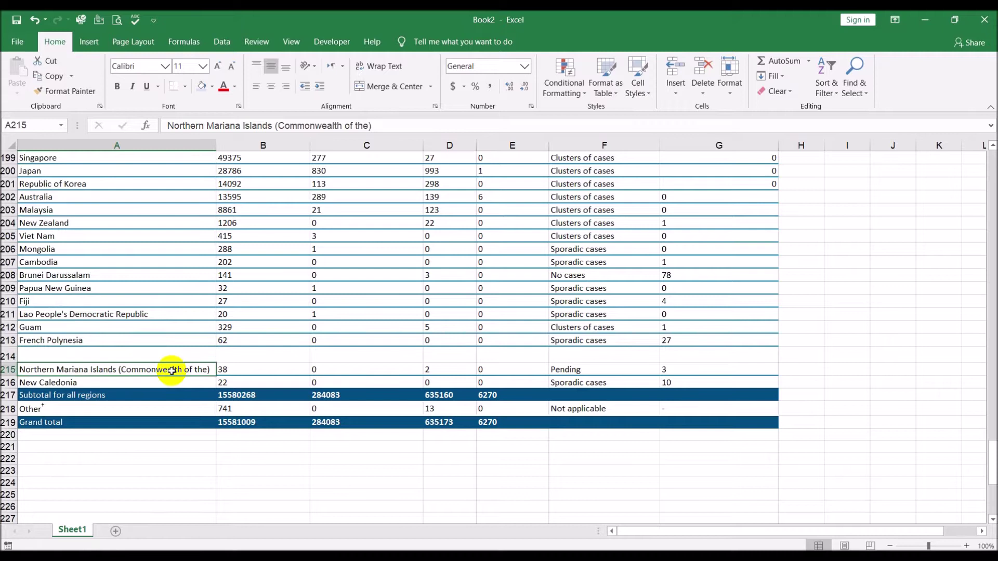
pyautogui.click(5, 355)
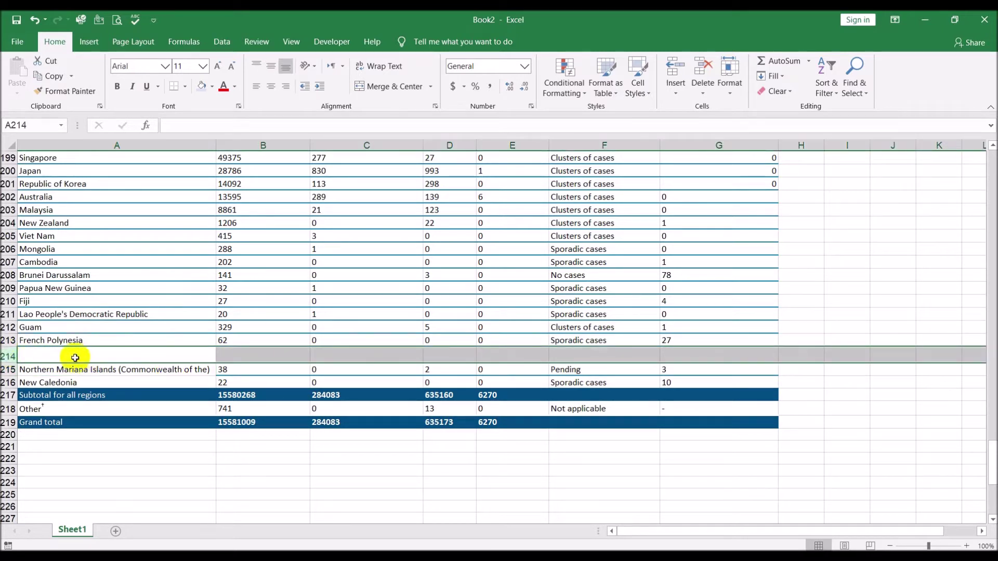
pyautogui.rightClick(2, 355)
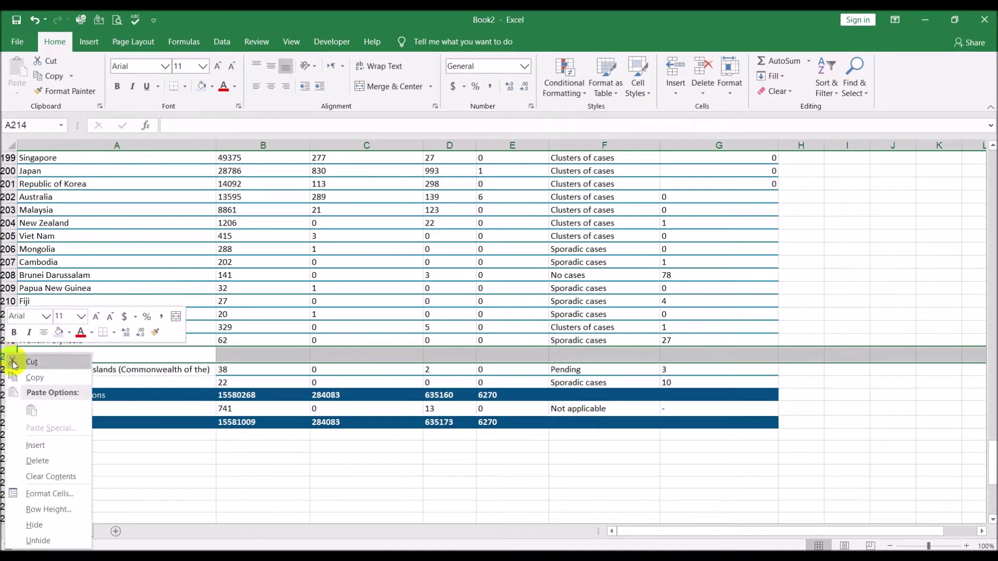
pyautogui.click(52, 457)
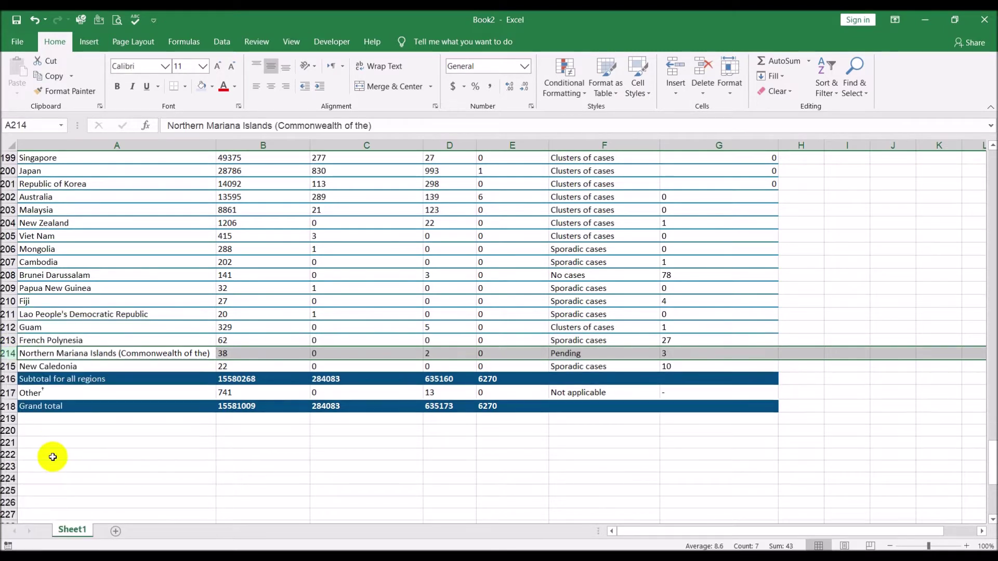
# Delete the Subtotal for all regions row 216 and move the Grand total row down to row 223.
pyautogui.click(8, 378)
pyautogui.rightClick(8, 379)
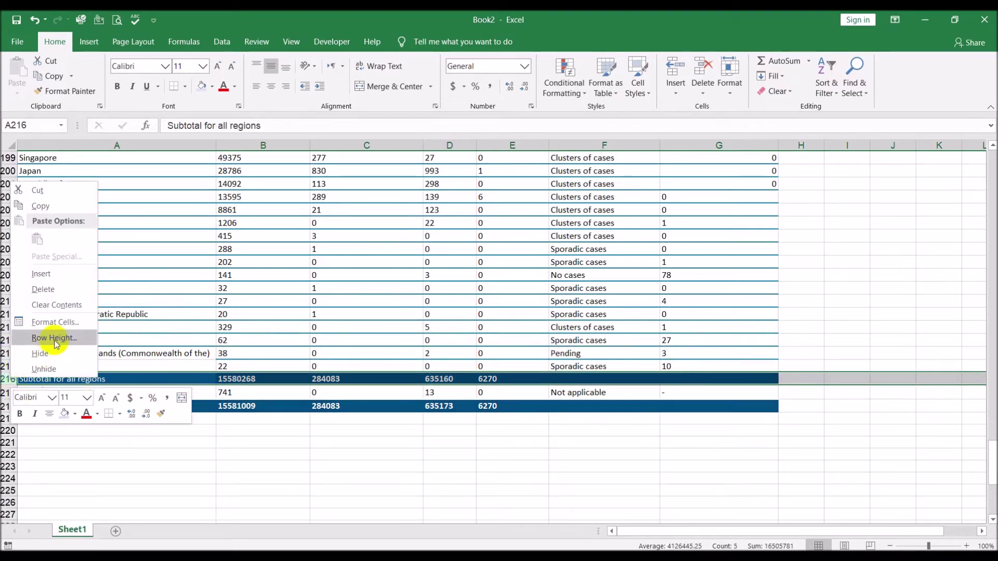
pyautogui.click(65, 289)
pyautogui.click(8, 393)
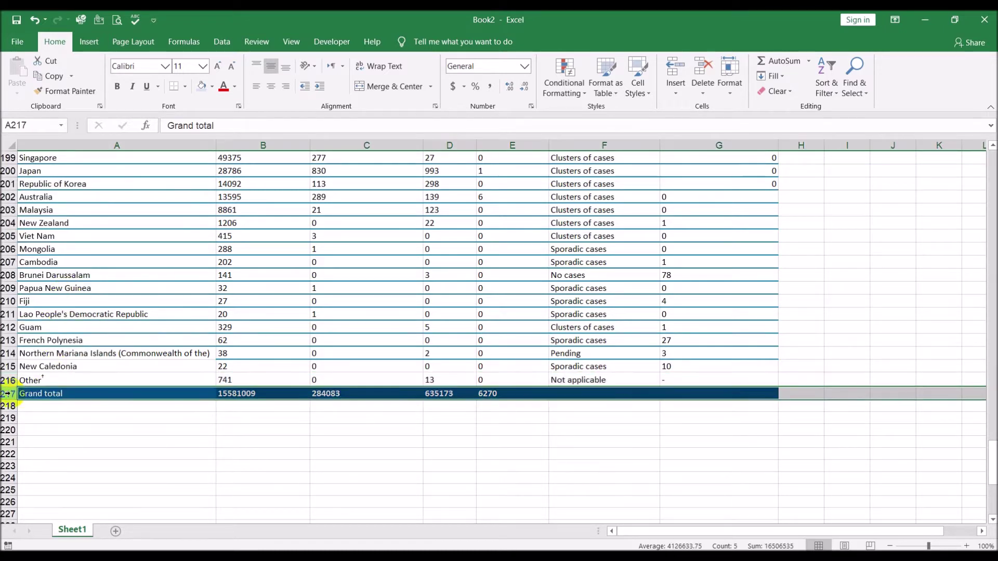
pyautogui.moveTo(52, 400); pyautogui.dragTo(54, 471)
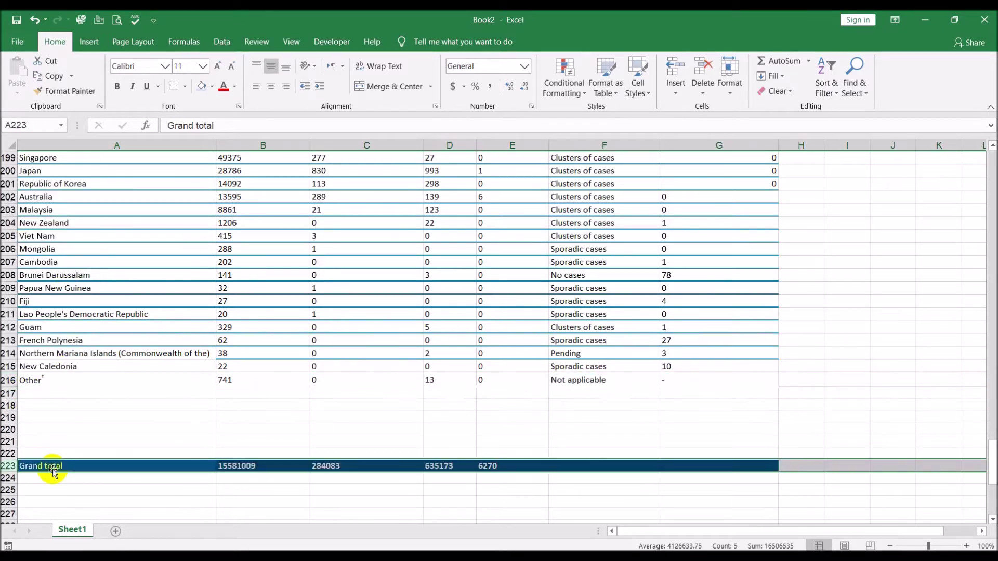
pyautogui.click(234, 392)
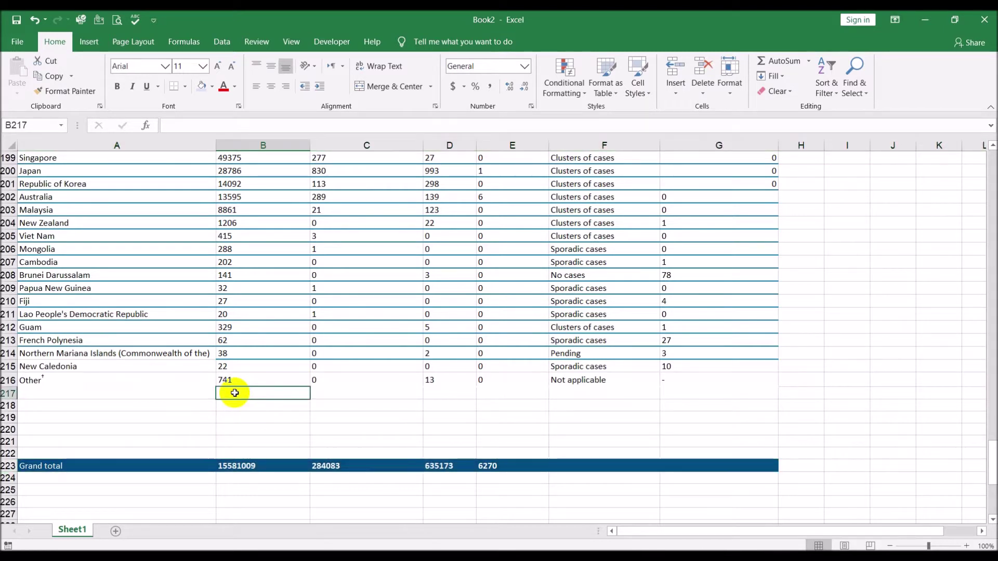
pyautogui.click(769, 61)
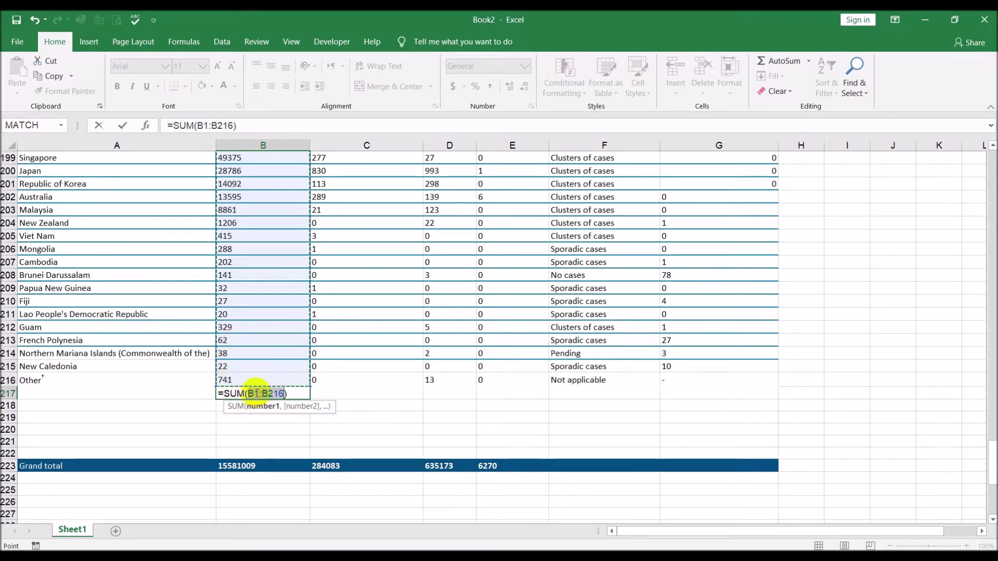
pyautogui.press('Escape')
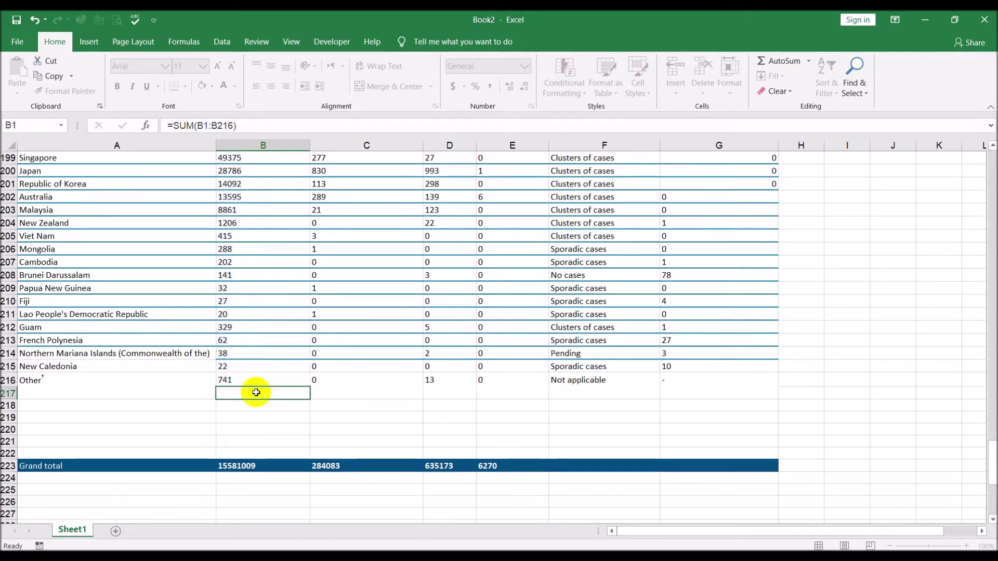
# Try AutoSum in B217 with Fiji's confirmed cases in B210 emptied, and restore the removed value.
pyautogui.click(251, 300)
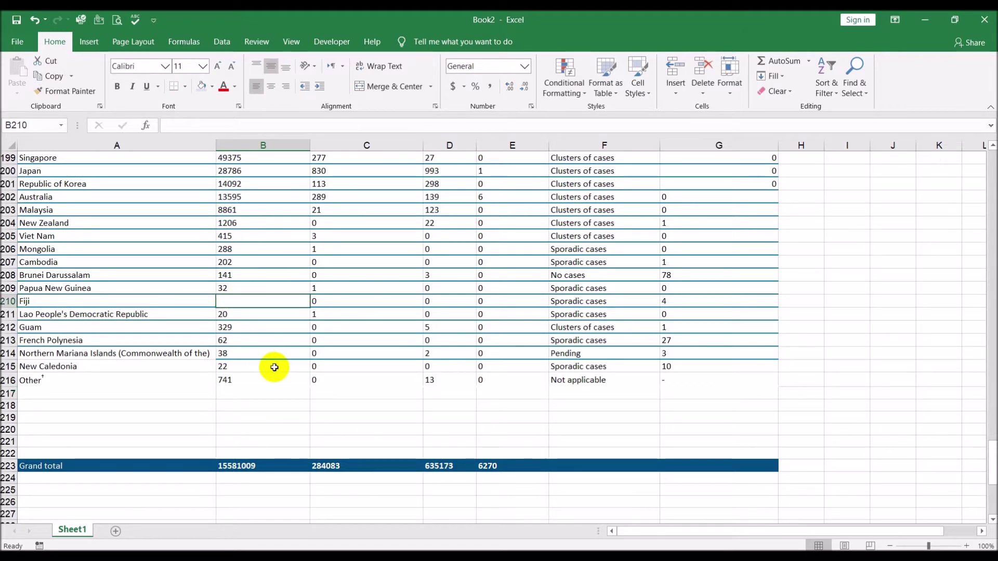
pyautogui.click(230, 394)
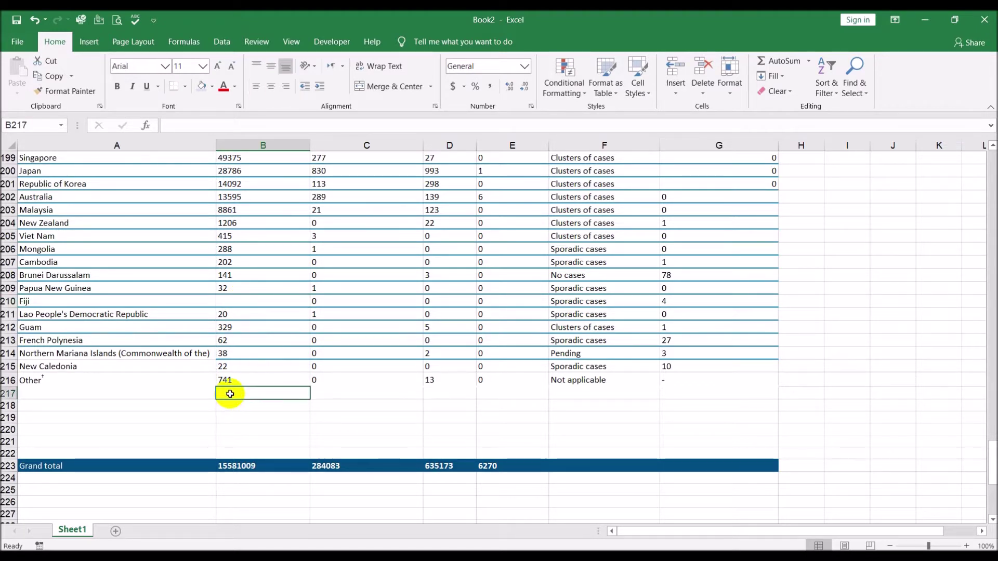
pyautogui.click(762, 61)
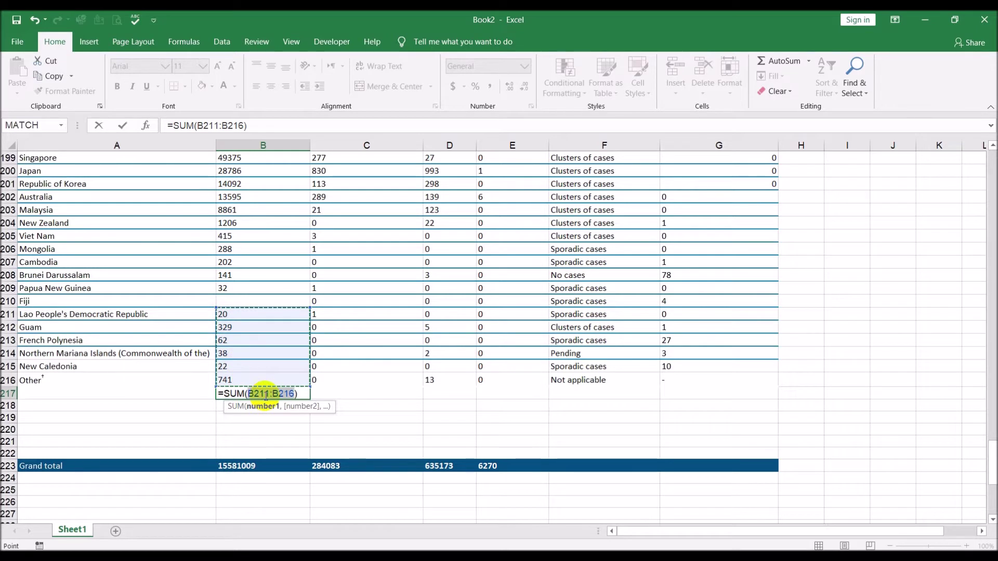
pyautogui.press('Escape')
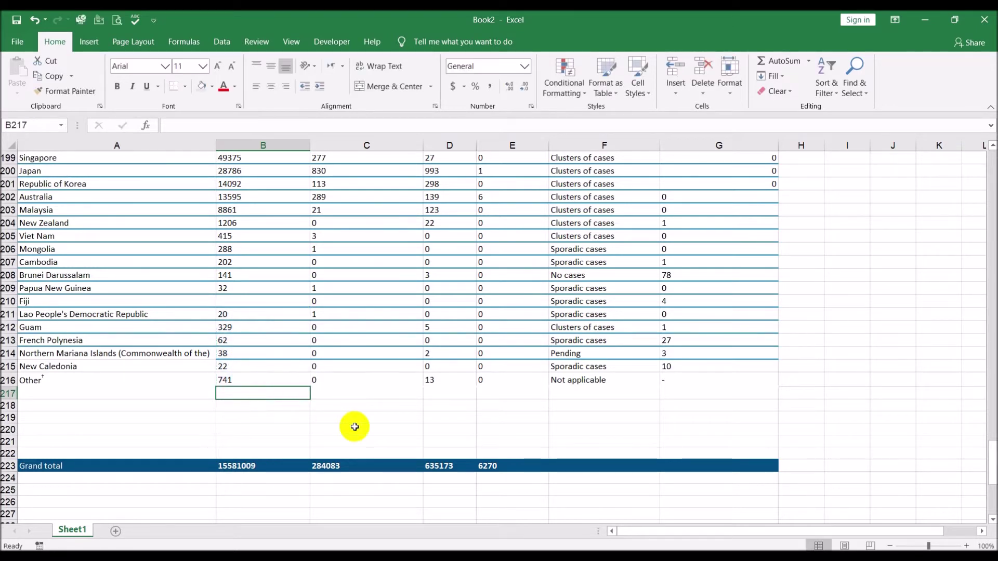
pyautogui.hotkey('ctrl', 'z')
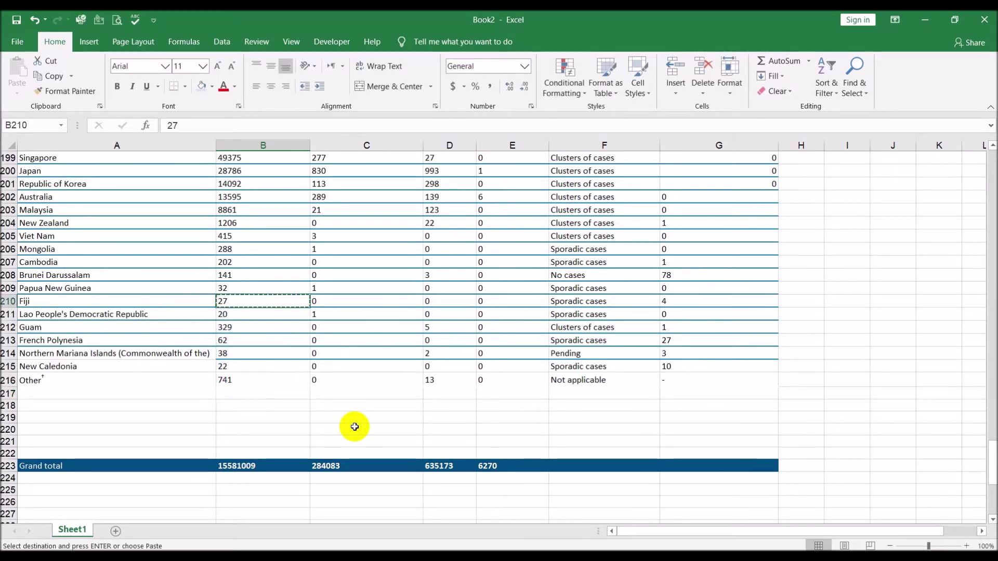
pyautogui.hotkey('ctrl', 'c')
# Total confirmed cases in B217 with =SUM(B1:B216) and compare it with the Grand total figure in B223.
pyautogui.click(265, 394)
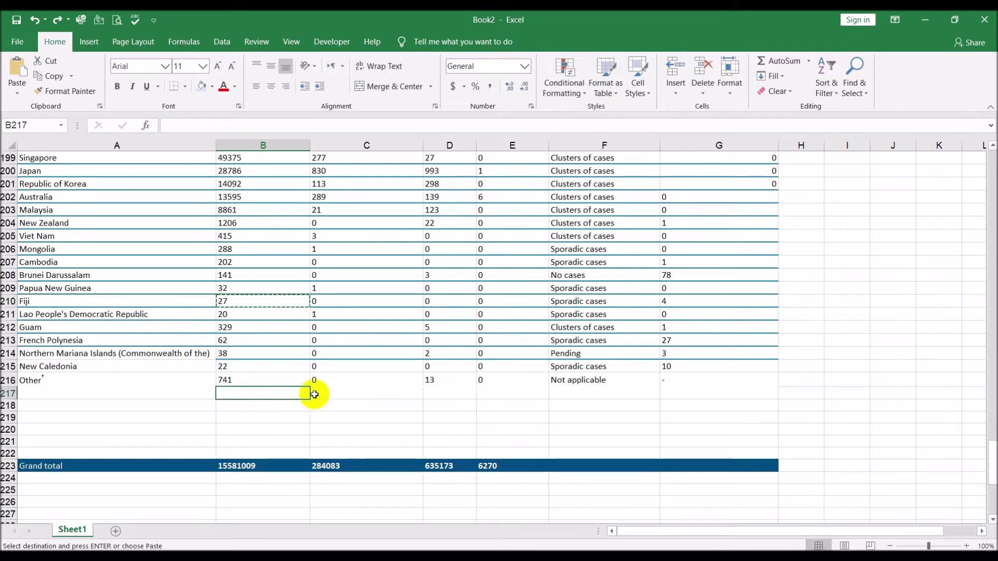
pyautogui.click(768, 61)
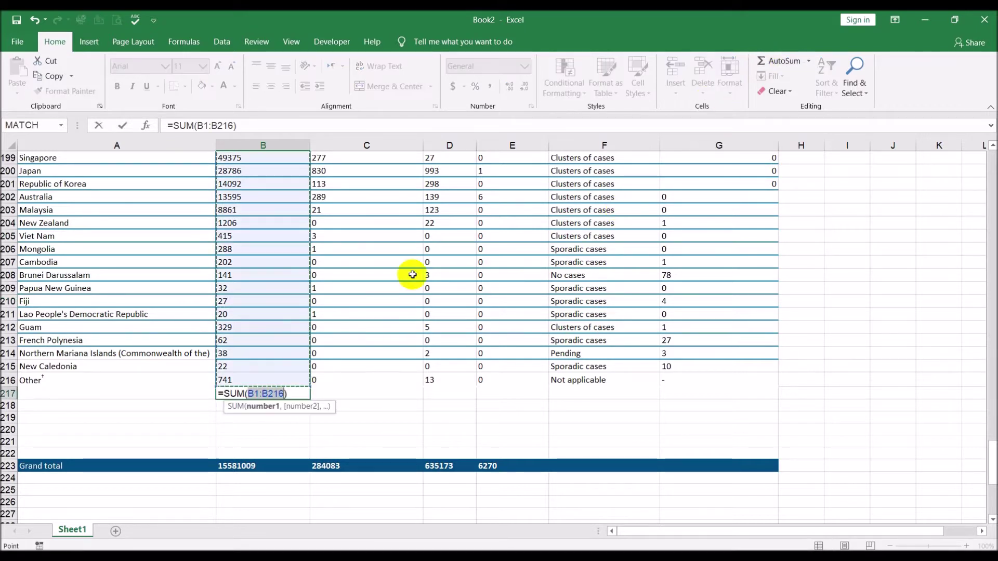
pyautogui.press('Return')
pyautogui.click(249, 394)
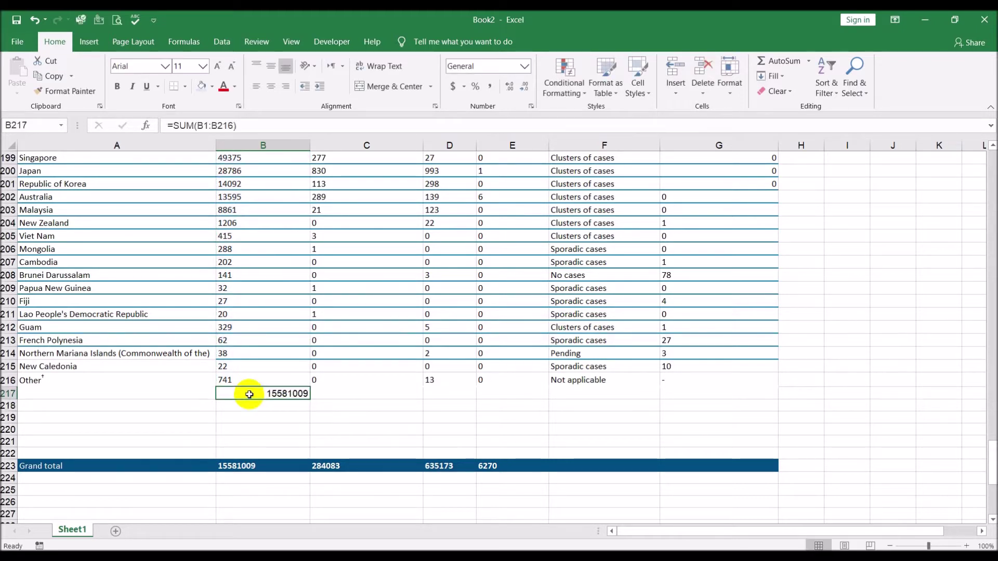
pyautogui.click(245, 466)
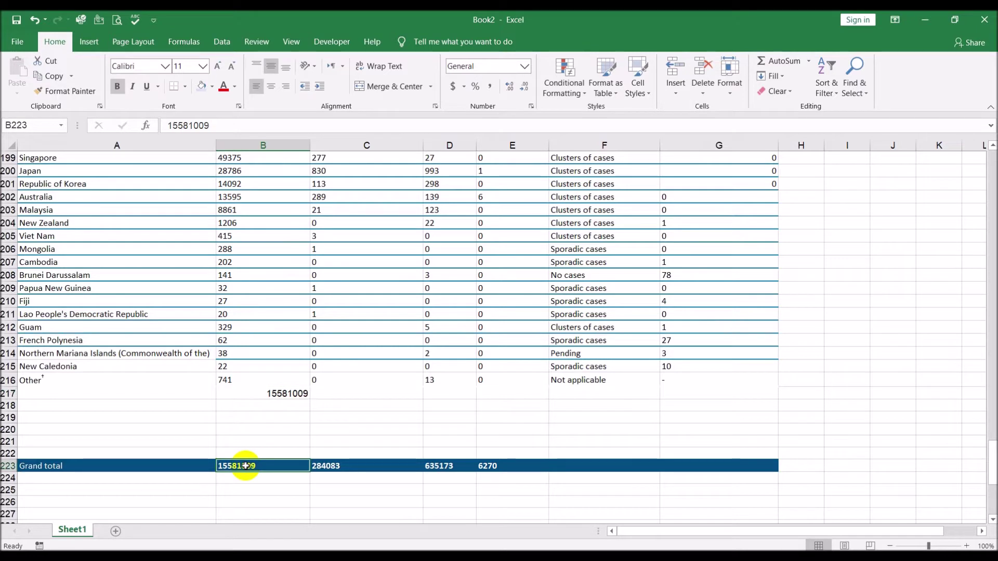
pyautogui.click(272, 392)
# Replace the dash in G216 of the Other row with 0.
pyautogui.click(664, 380)
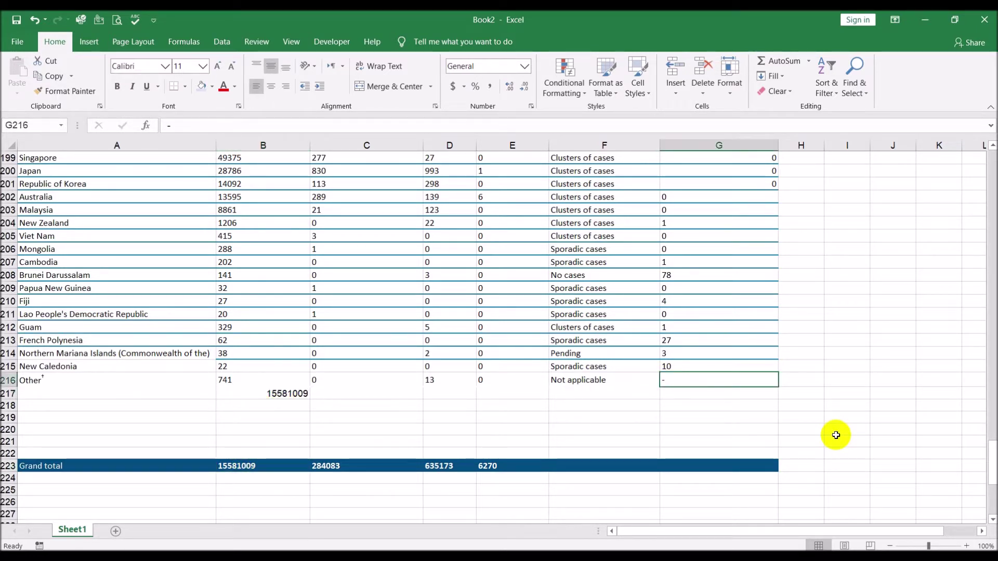
pyautogui.write('0')
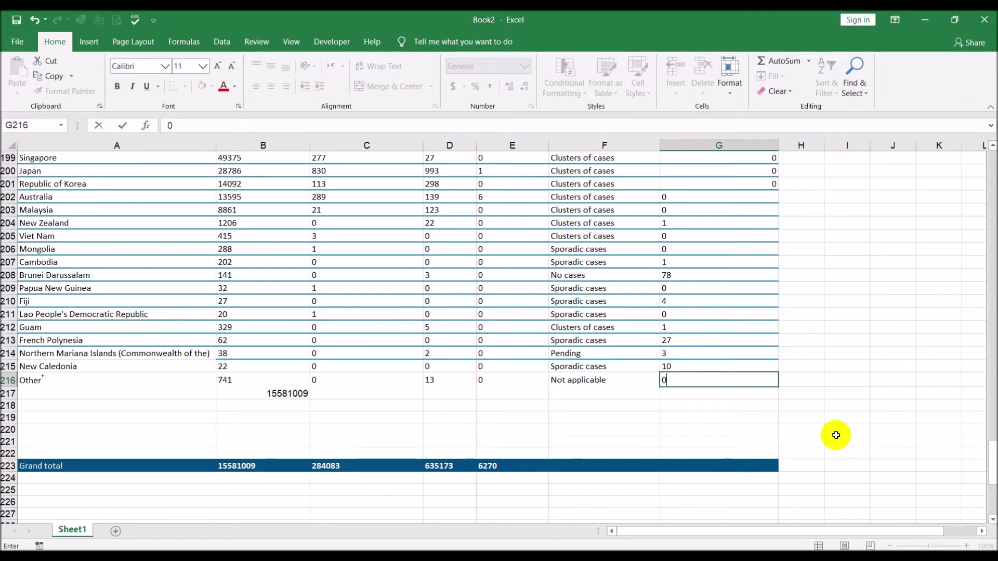
pyautogui.press('Return')
# Commit the 0 in G216 and copy the country data in A1:G216.
pyautogui.press('Up')
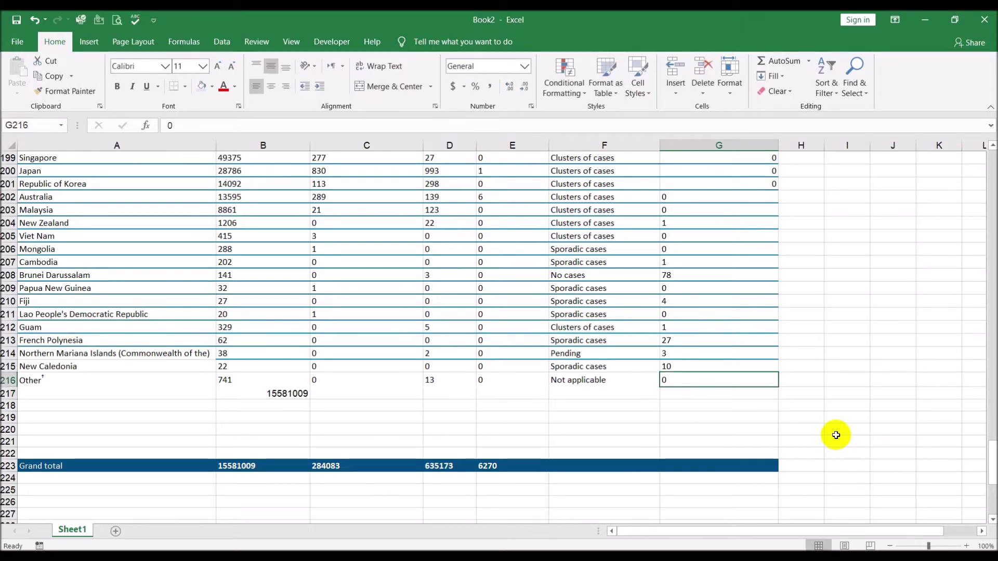
pyautogui.hotkey('ctrl', 'shift', 'Up')
pyautogui.hotkey('shift', 'Left')
pyautogui.hotkey('ctrl', 'shift', 'Left')
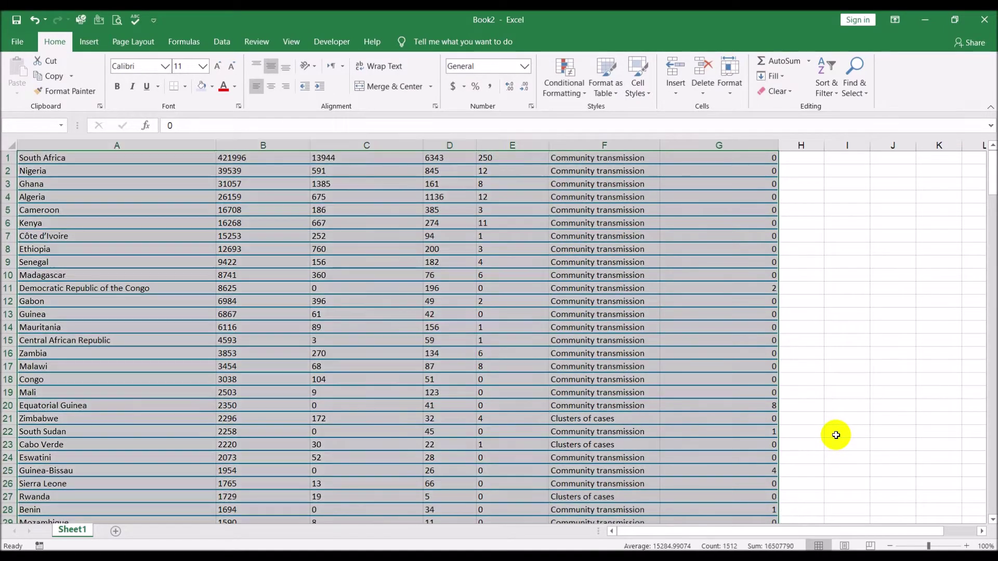
pyautogui.hotkey('ctrl', 'c')
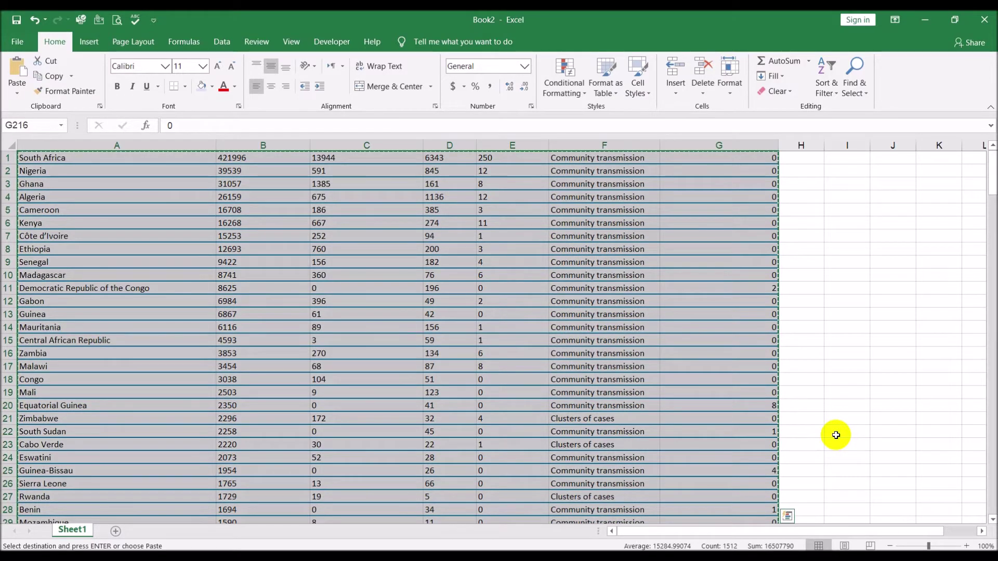
# Switch to the Analysis workbook and review the daily sheets 22-JUL-2020 to 25-JUL-2020, including the header totals on 25-JUL-2020.
pyautogui.hotkey('alt', 'Tab')
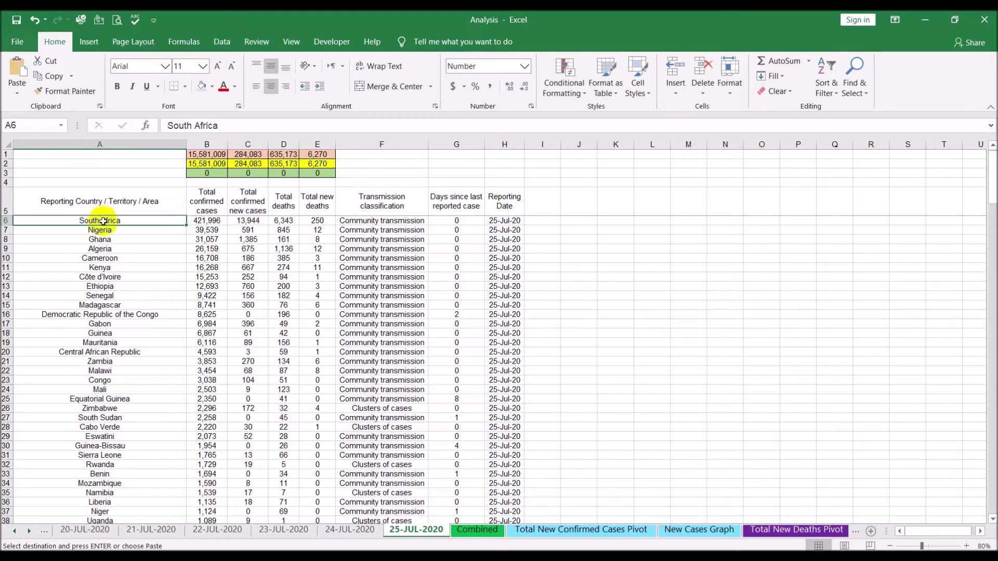
pyautogui.click(222, 531)
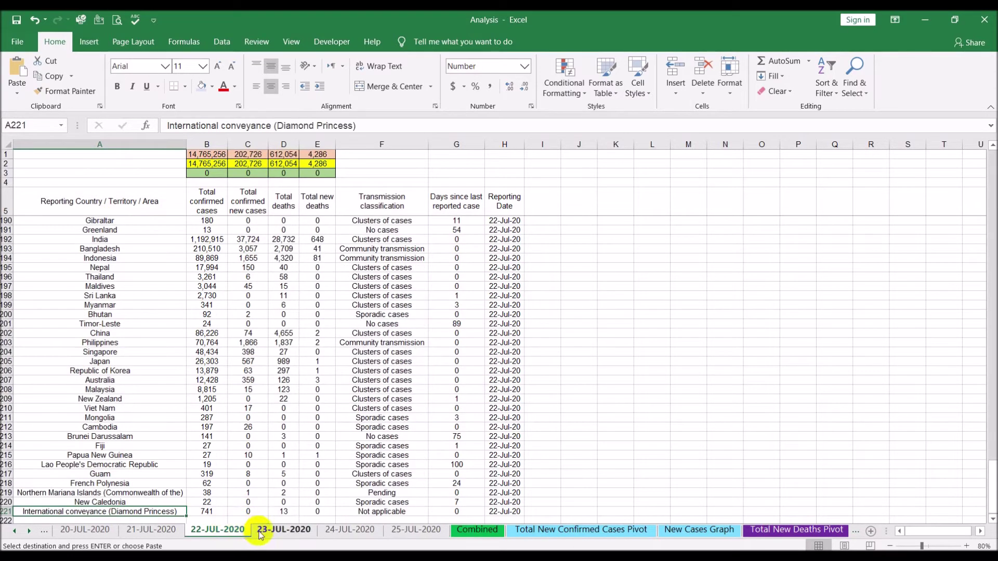
pyautogui.click(263, 531)
pyautogui.click(349, 530)
pyautogui.click(416, 530)
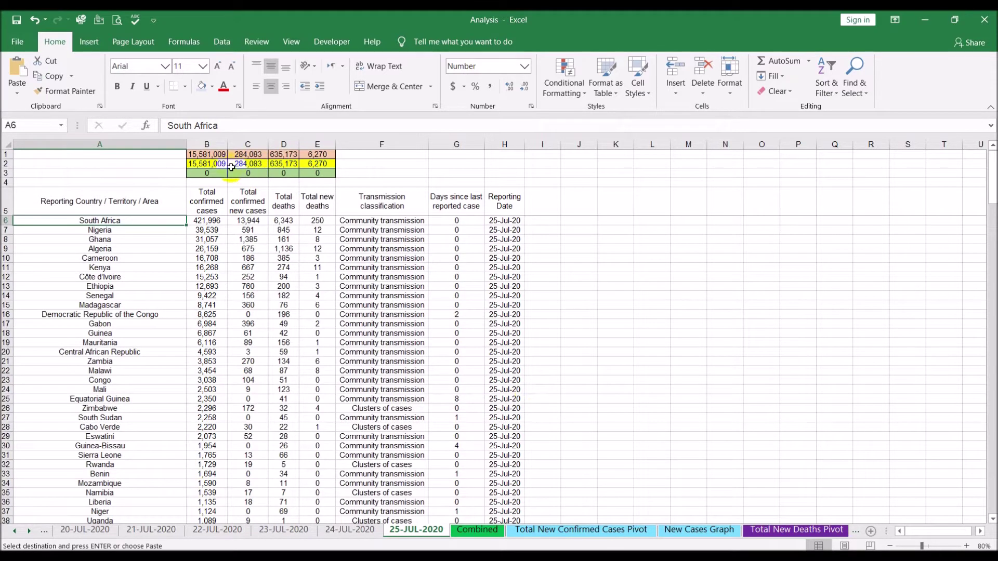
pyautogui.click(205, 155)
pyautogui.click(285, 154)
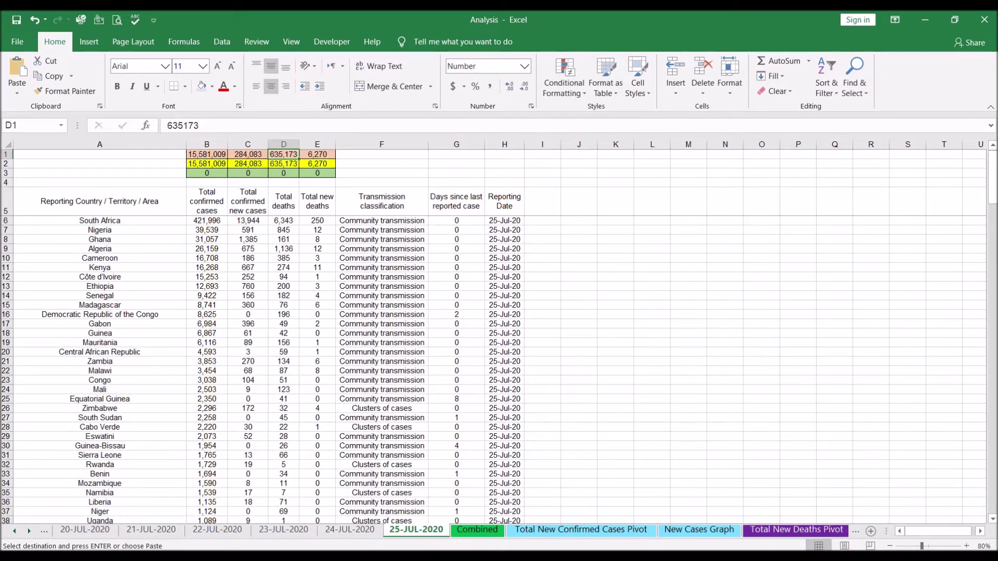
# Compare Book2's Grand total row 223 with the totals in B1 and B2 of the Analysis workbook's 25-JUL-2020 sheet.
pyautogui.click(357, 556)
pyautogui.moveTo(338, 402); pyautogui.dragTo(346, 396)
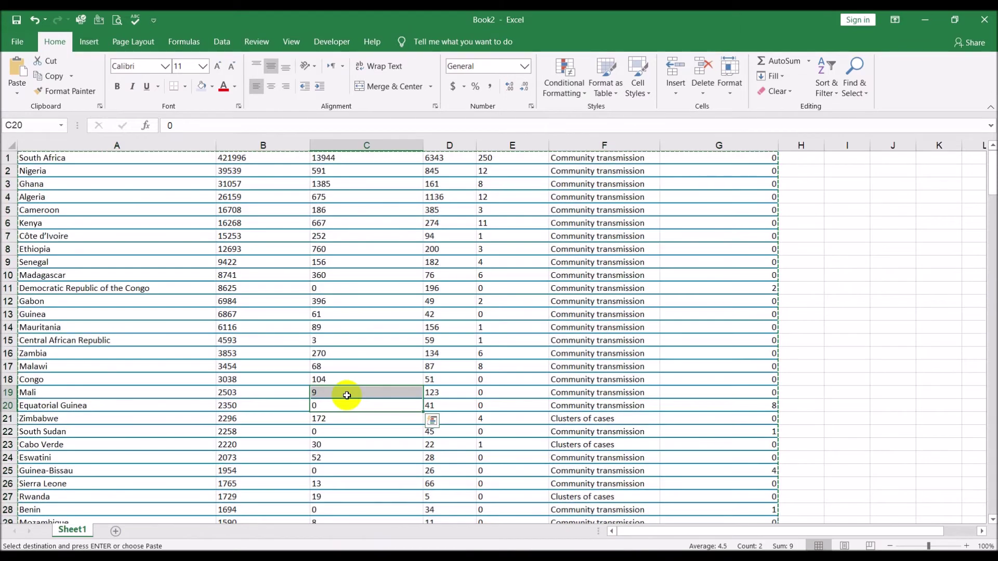
pyautogui.scroll(-20, 346, 396)
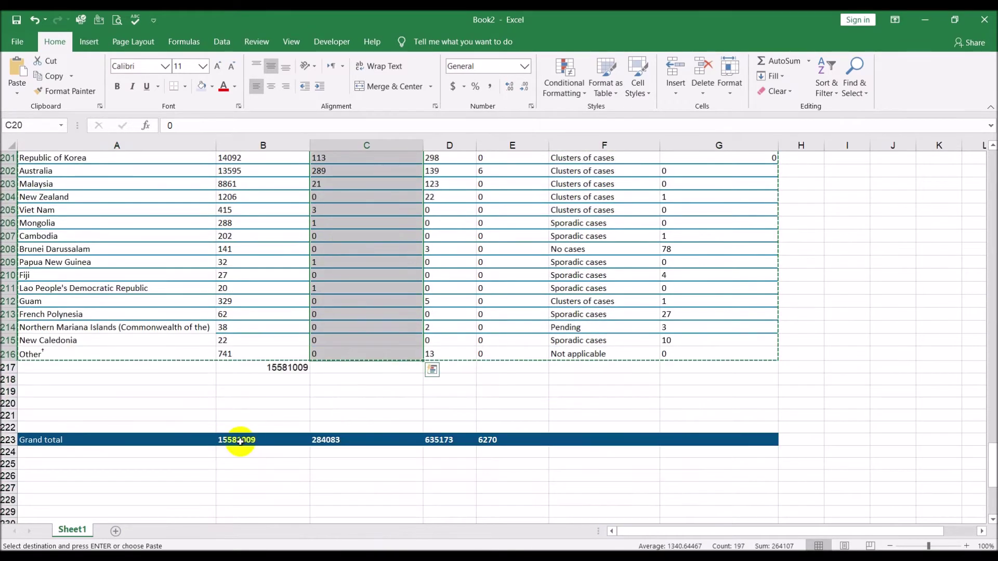
pyautogui.moveTo(234, 439); pyautogui.dragTo(479, 439)
pyautogui.hotkey('alt', 'Tab')
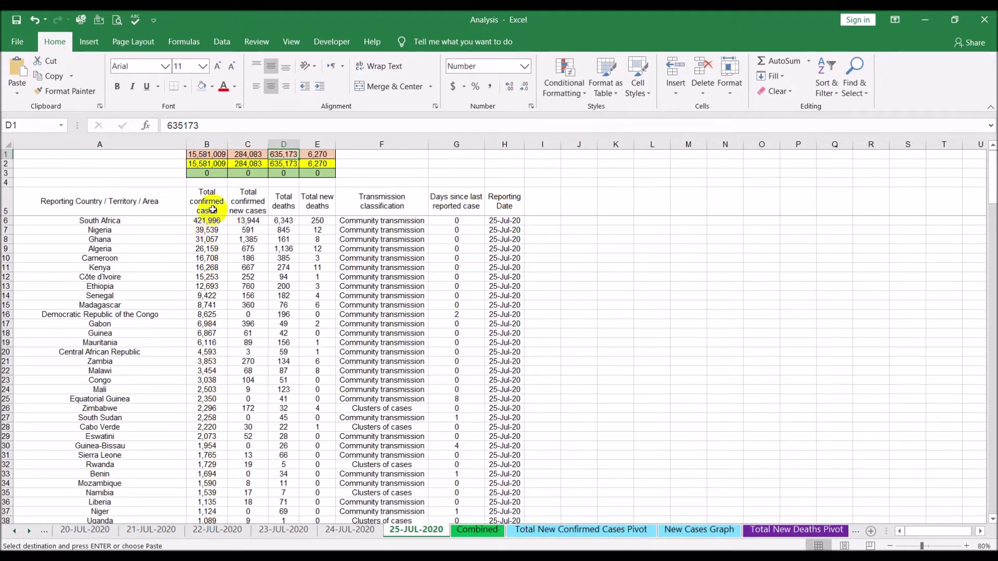
pyautogui.click(210, 163)
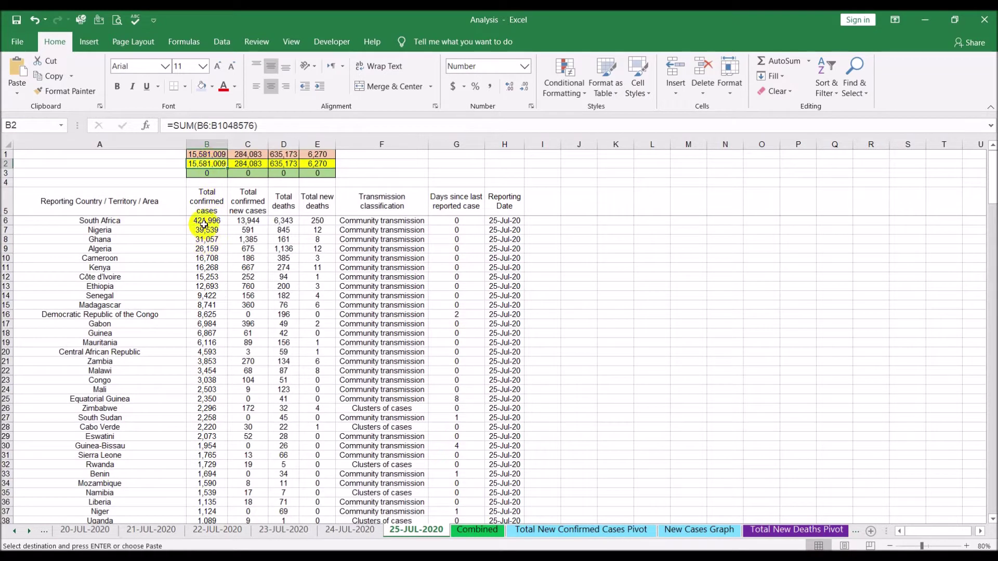
pyautogui.click(222, 154)
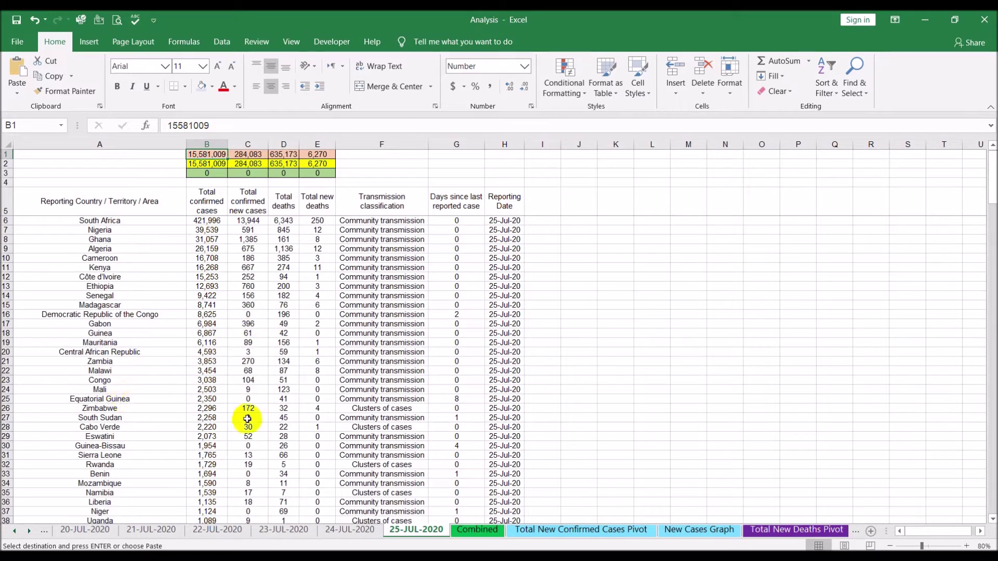
# Examine how the Combined sheet stacks the daily records by Reporting Date, down to its last rows.
pyautogui.click(476, 530)
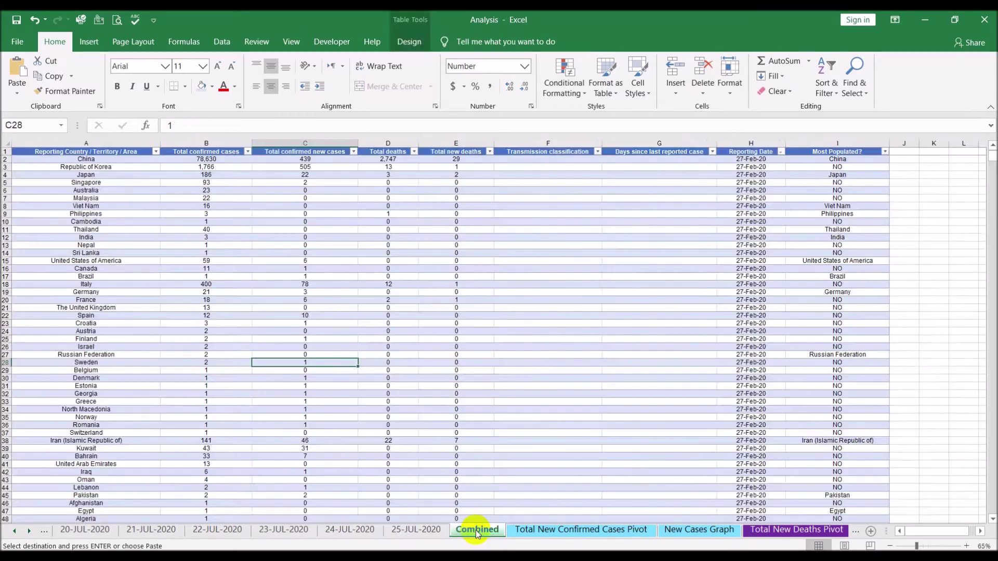
pyautogui.scroll(-17, 612, 333)
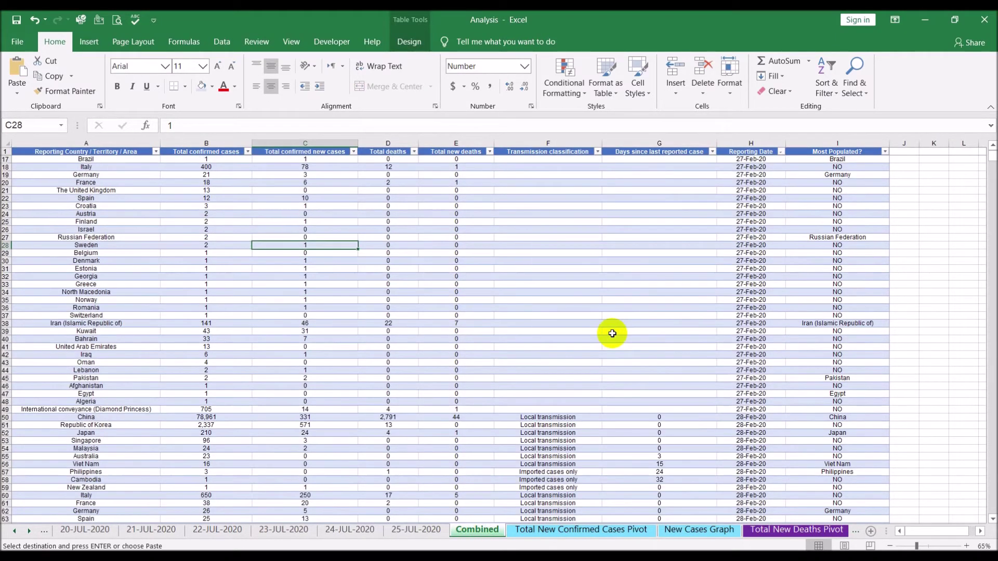
pyautogui.scroll(-5, 612, 333)
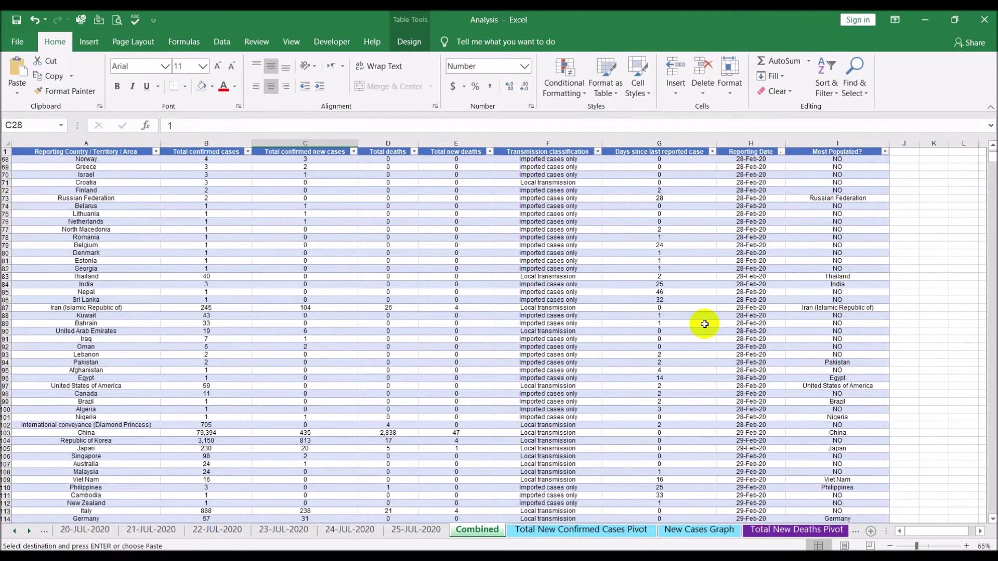
pyautogui.scroll(-19, 704, 324)
pyautogui.scroll(-12, 704, 324)
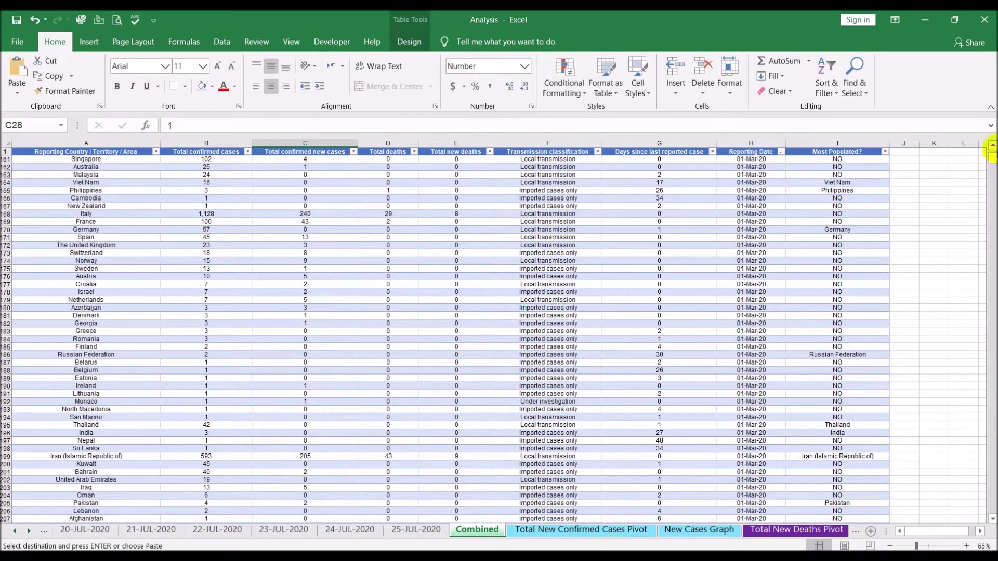
pyautogui.moveTo(993, 159); pyautogui.dragTo(993, 219)
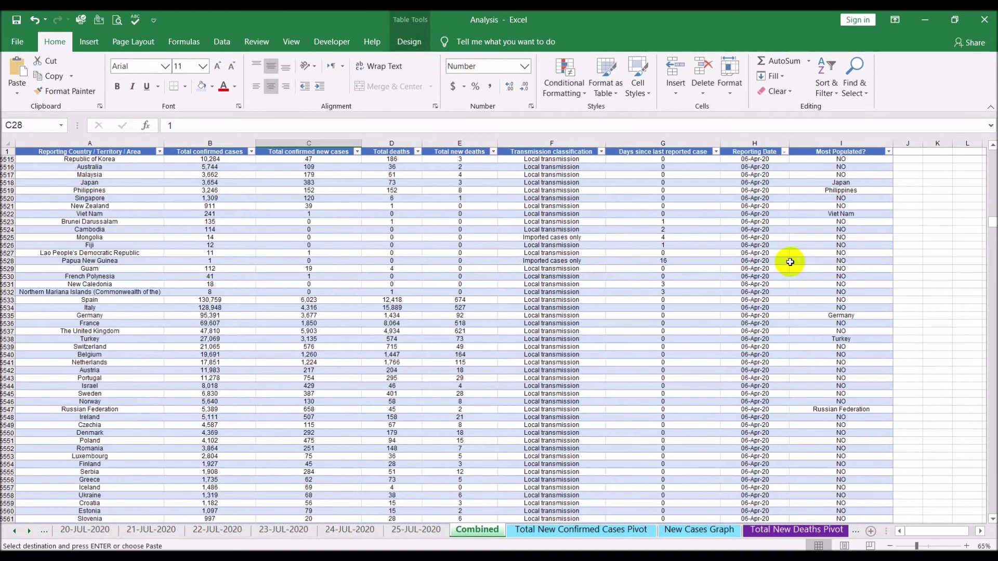
pyautogui.click(734, 285)
pyautogui.hotkey('ctrl', 'shift', 'Down')
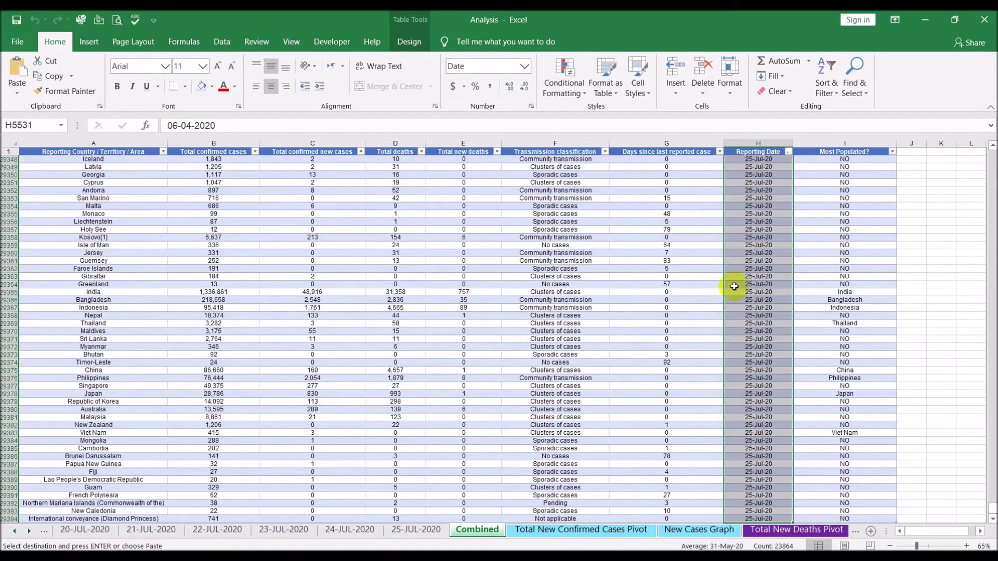
pyautogui.scroll(-4, 726, 338)
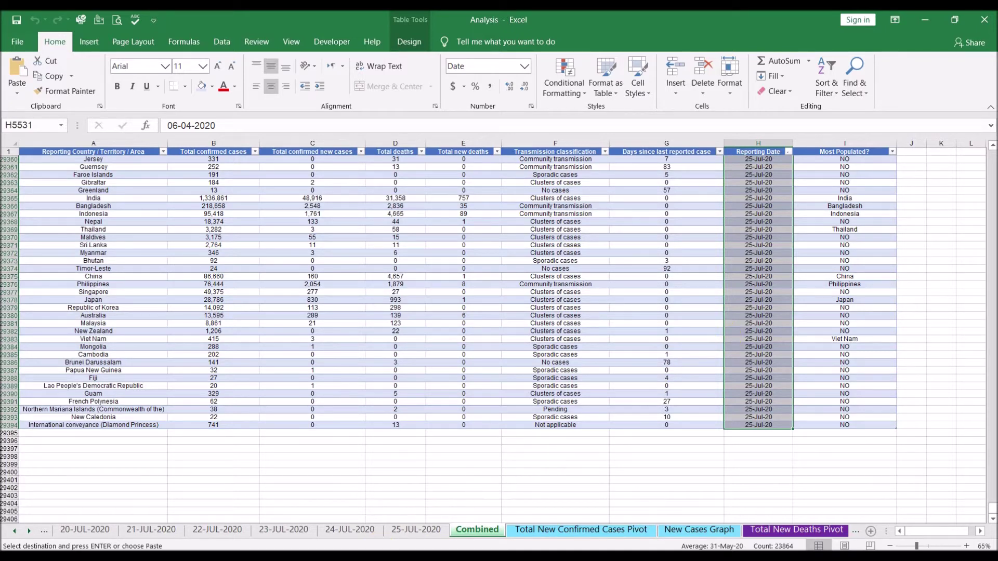
# Return to the start of the country data in Book2 and cancel the pending copy.
pyautogui.hotkey('alt', 'Tab')
pyautogui.scroll(13, 384, 356)
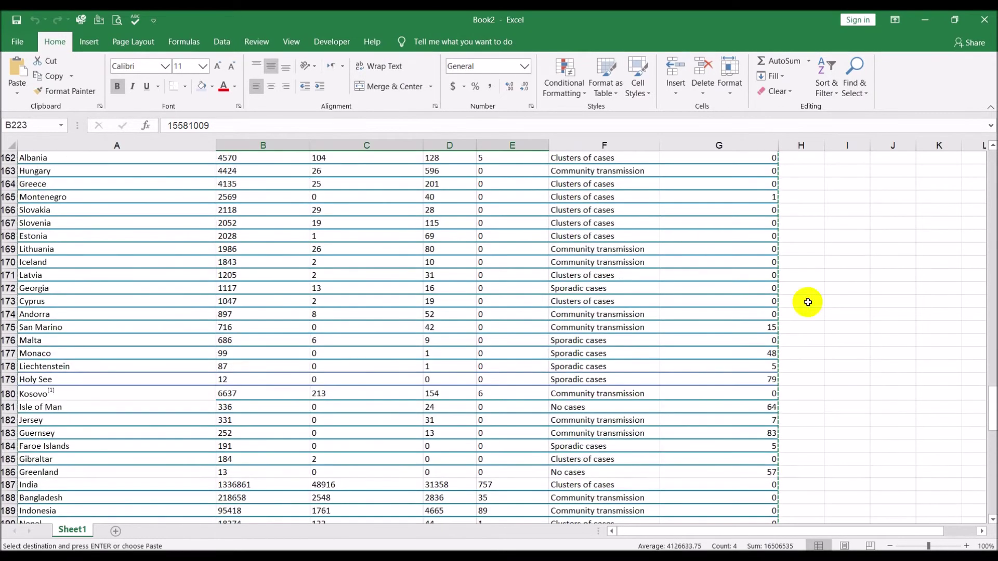
pyautogui.moveTo(992, 367); pyautogui.dragTo(991, 169)
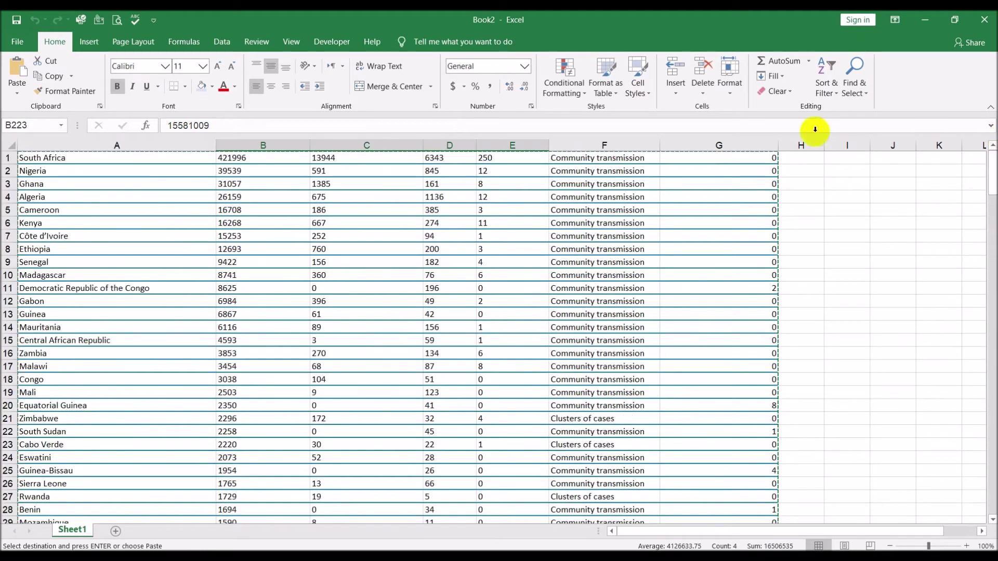
pyautogui.click(324, 185)
pyautogui.press('Escape')
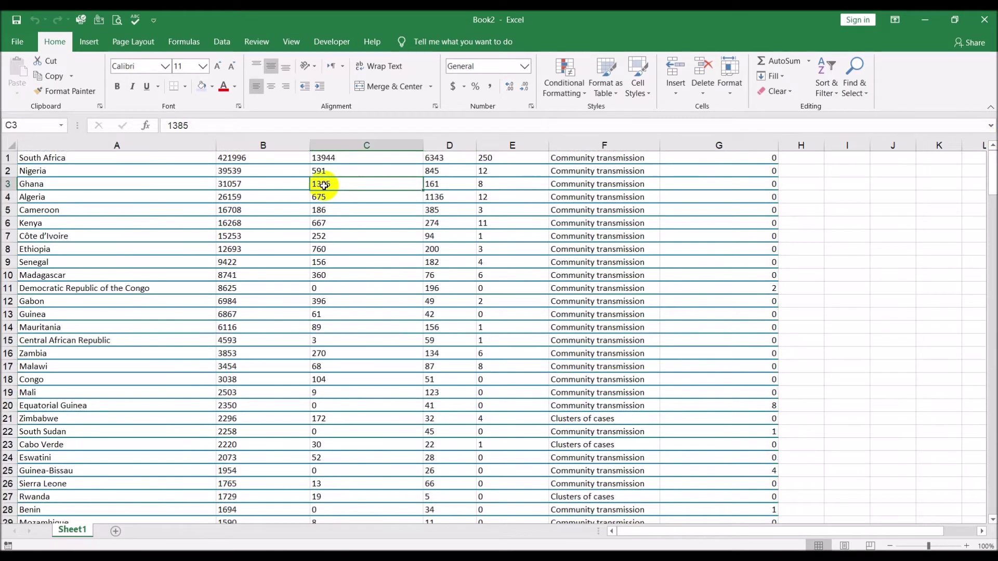
pyautogui.click(295, 274)
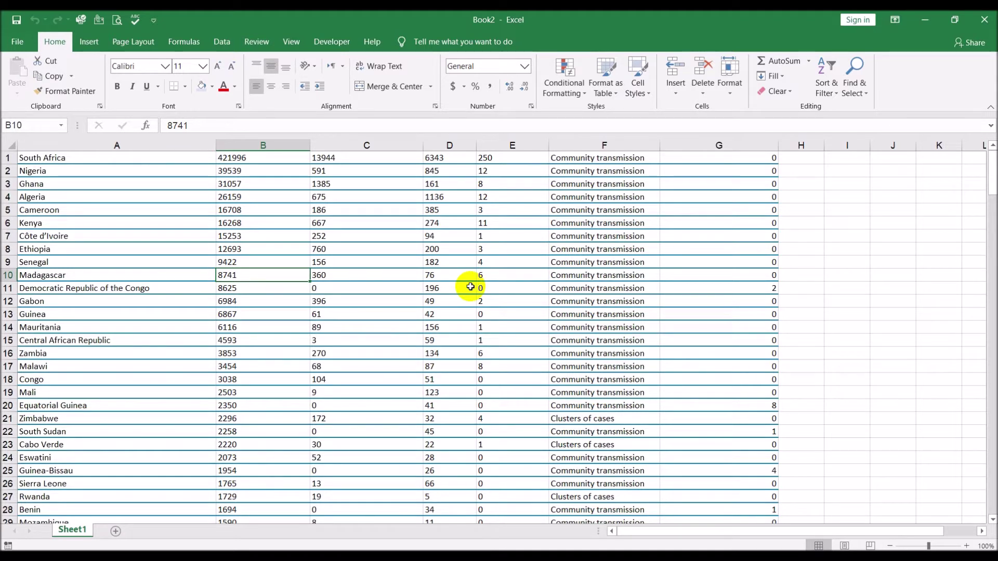
pyautogui.hotkey('ctrl', 't')
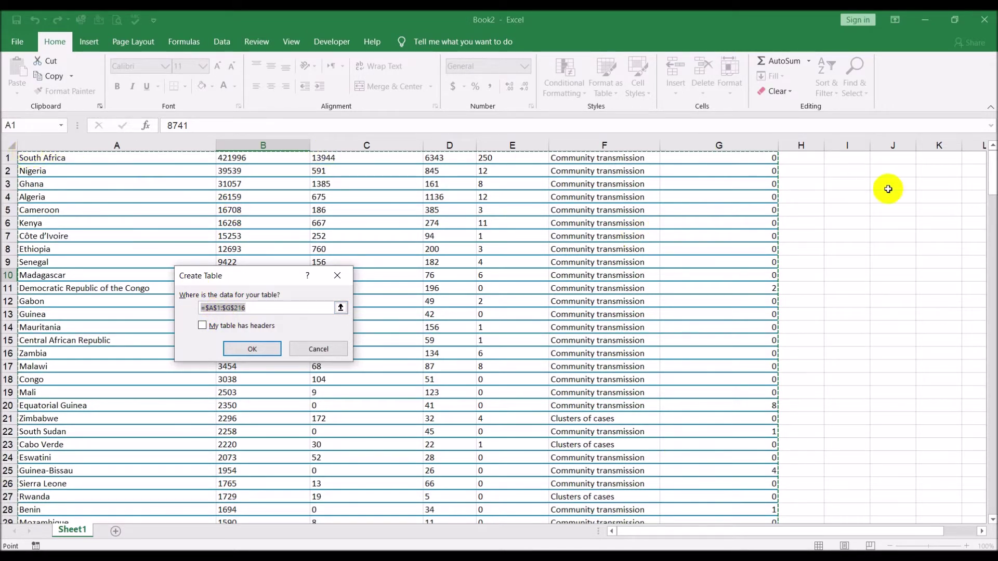
pyautogui.click(318, 348)
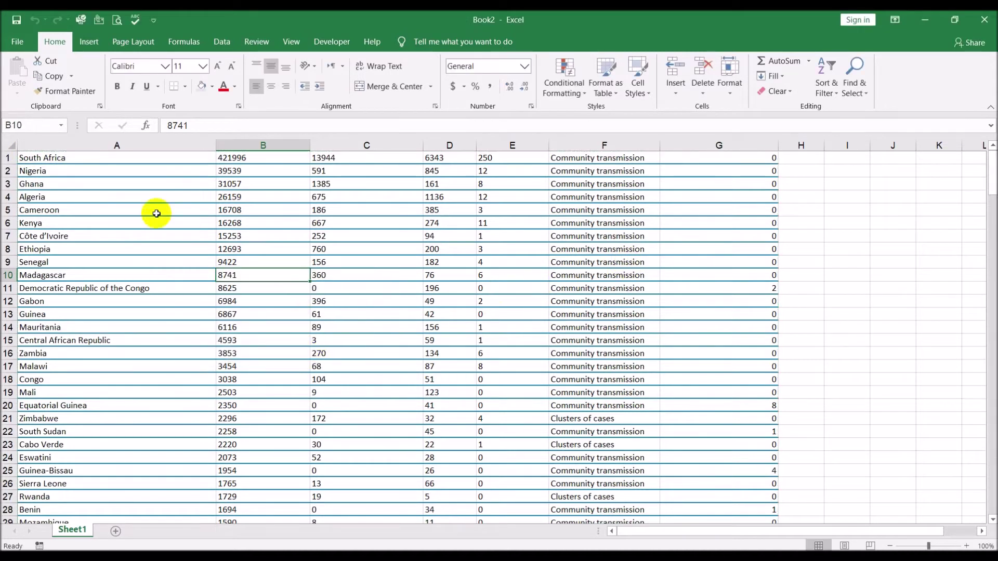
# Insert a blank row above the South Africa row in row 1.
pyautogui.click(15, 158)
pyautogui.rightClick(15, 158)
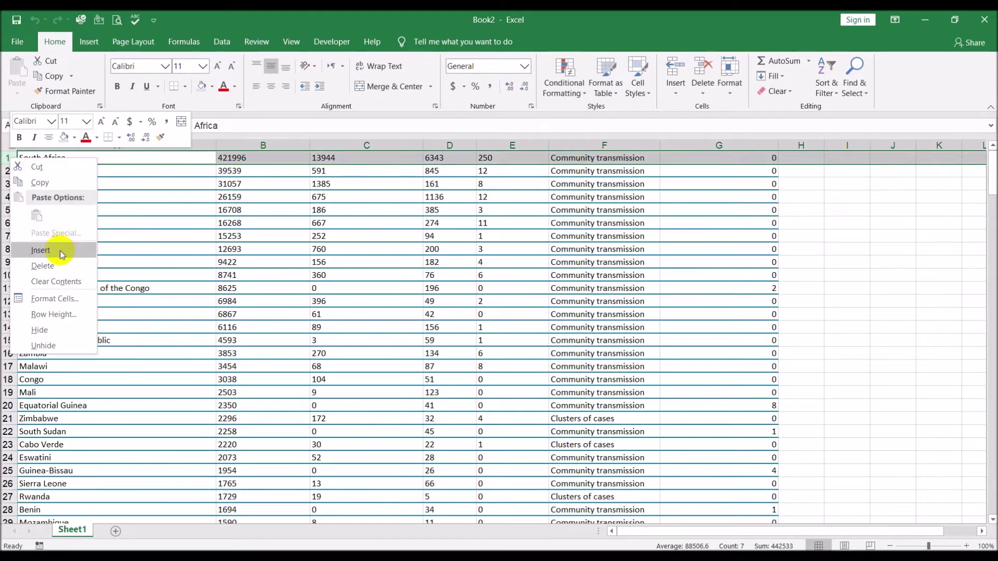
pyautogui.click(62, 254)
# Fill the blank header cells A1:G1 with the placeholder numbers 1 to 7.
pyautogui.click(72, 155)
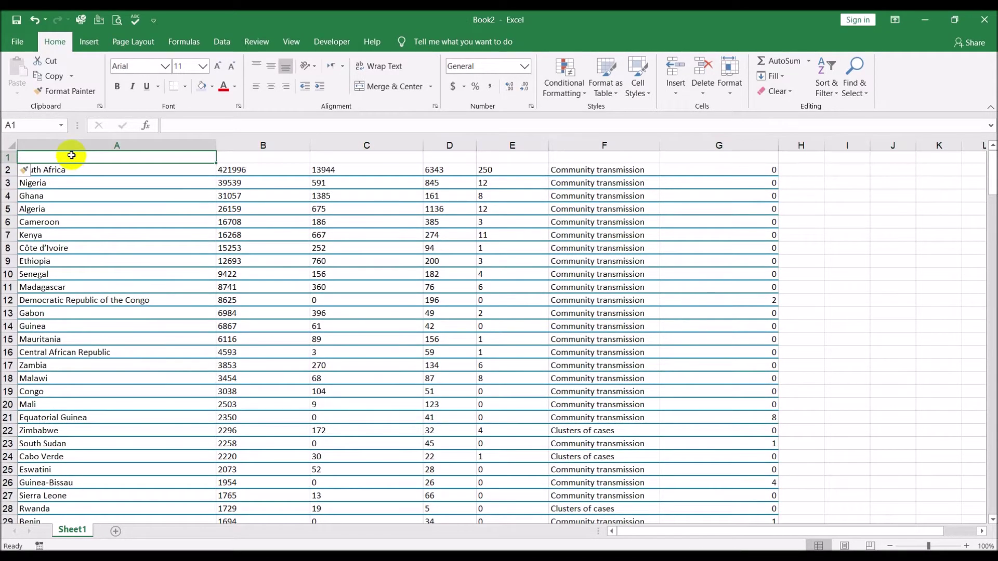
pyautogui.write('1')
pyautogui.press('Tab')
pyautogui.write('2')
pyautogui.press('Tab')
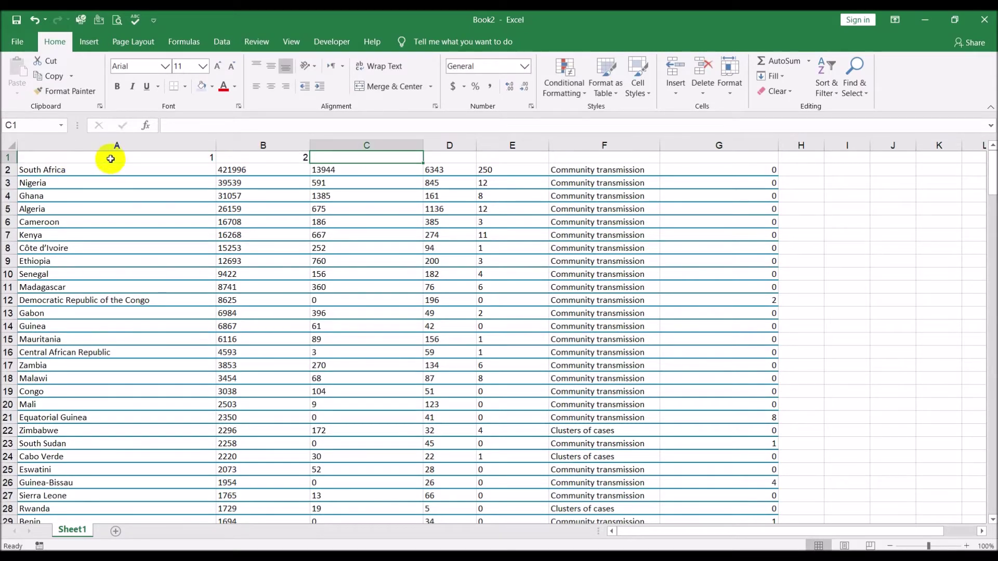
pyautogui.moveTo(111, 158); pyautogui.dragTo(777, 218)
pyautogui.click(832, 254)
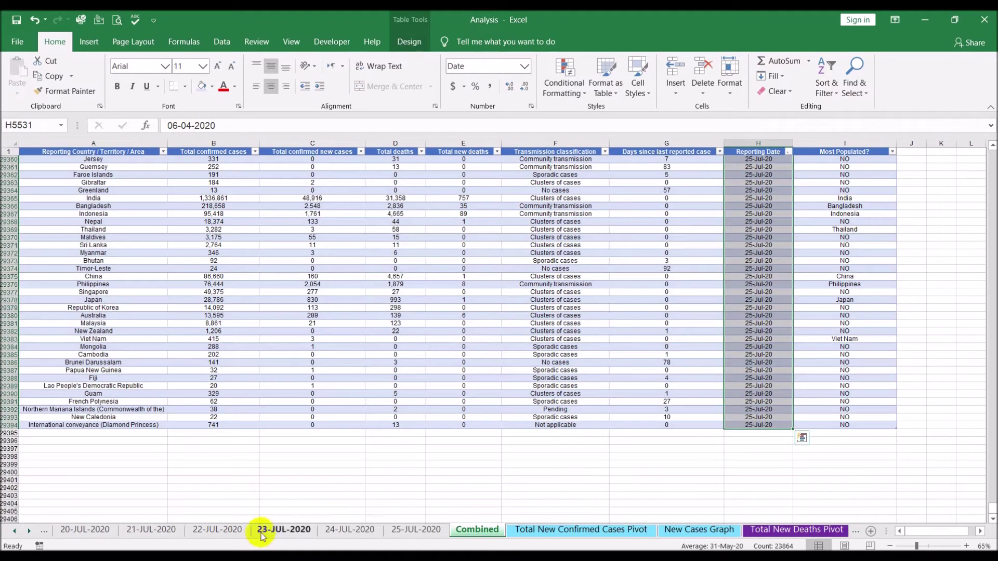
# Copy the headings A5:G5 from the Analysis workbook's 25-JUL-2020 sheet and paste them as values into A1:G1 of Book2.
pyautogui.click(416, 529)
pyautogui.click(119, 206)
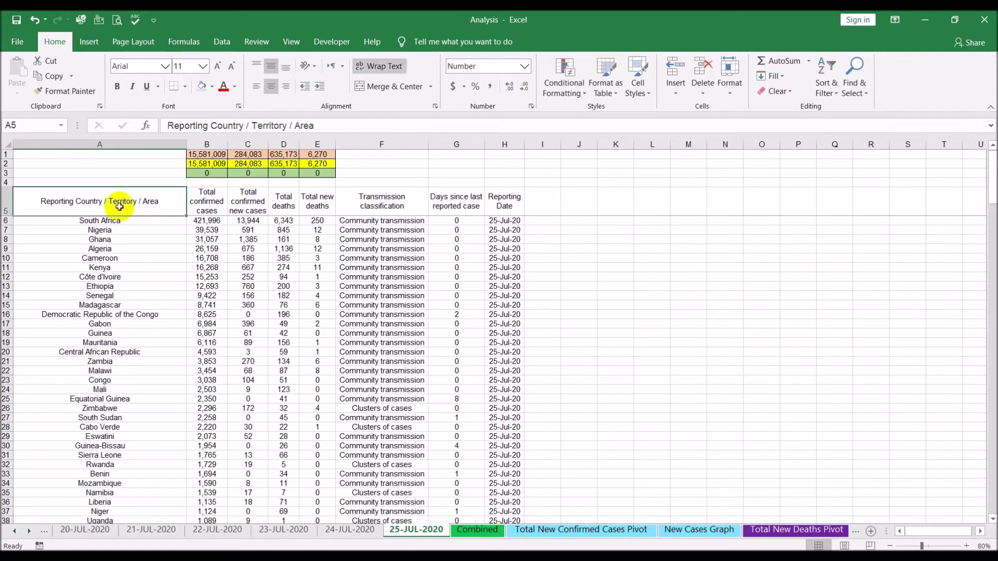
pyautogui.keyDown('shift'); pyautogui.click(475, 201); pyautogui.keyUp('shift')
pyautogui.hotkey('ctrl', 'c')
pyautogui.click(334, 554)
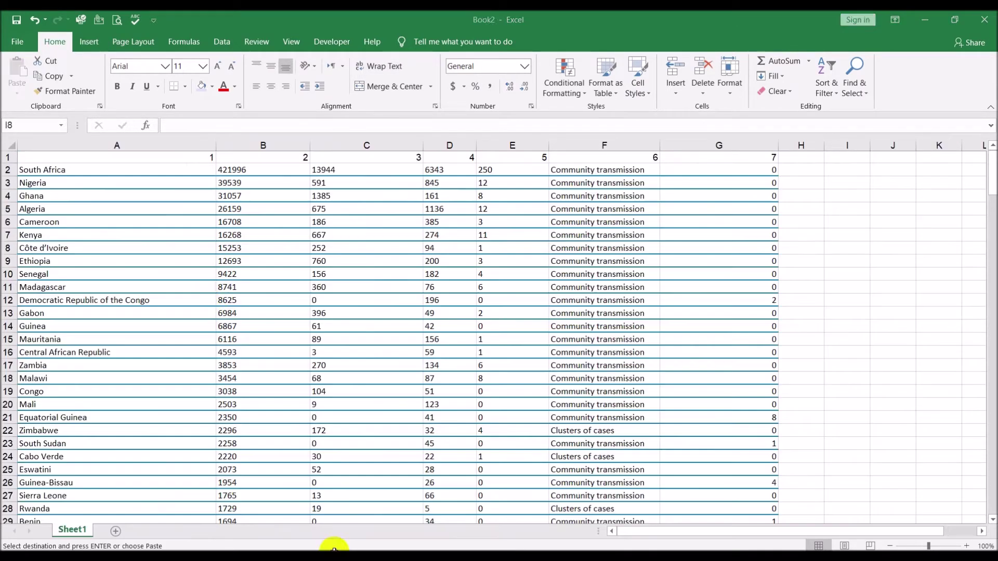
pyautogui.click(120, 157)
pyautogui.click(17, 88)
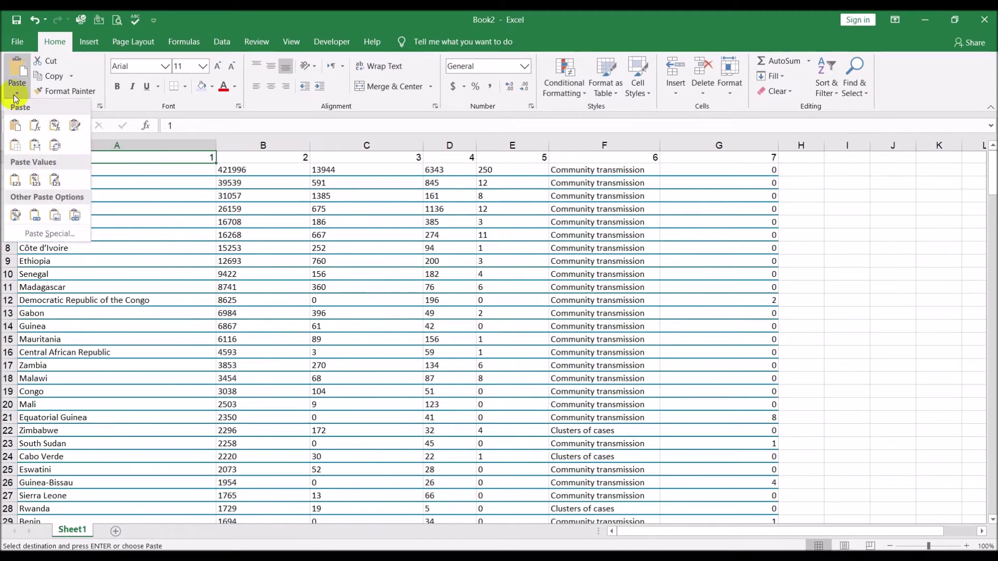
pyautogui.click(17, 176)
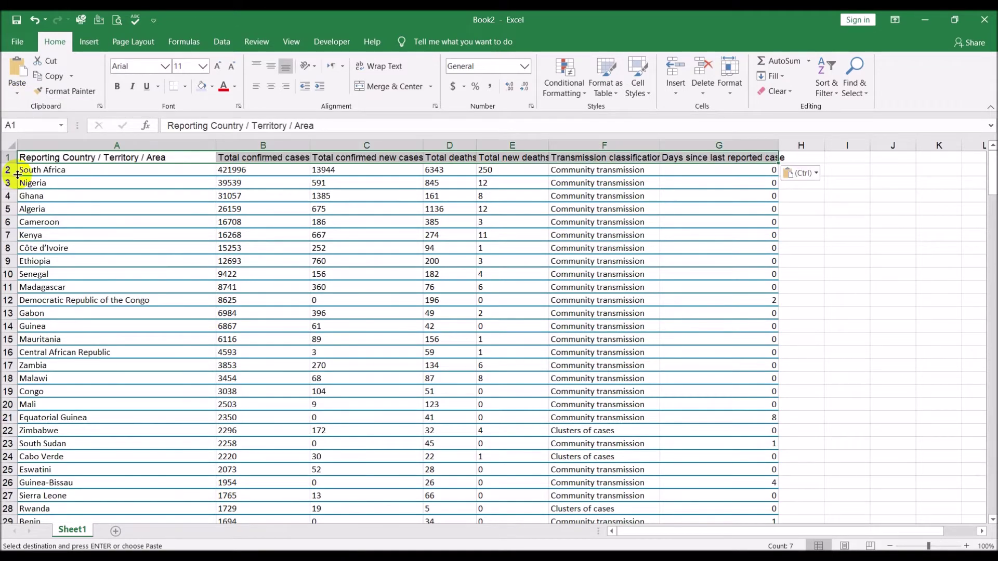
# Autofit the widths of all columns in Sheet1 to their contents.
pyautogui.click(11, 145)
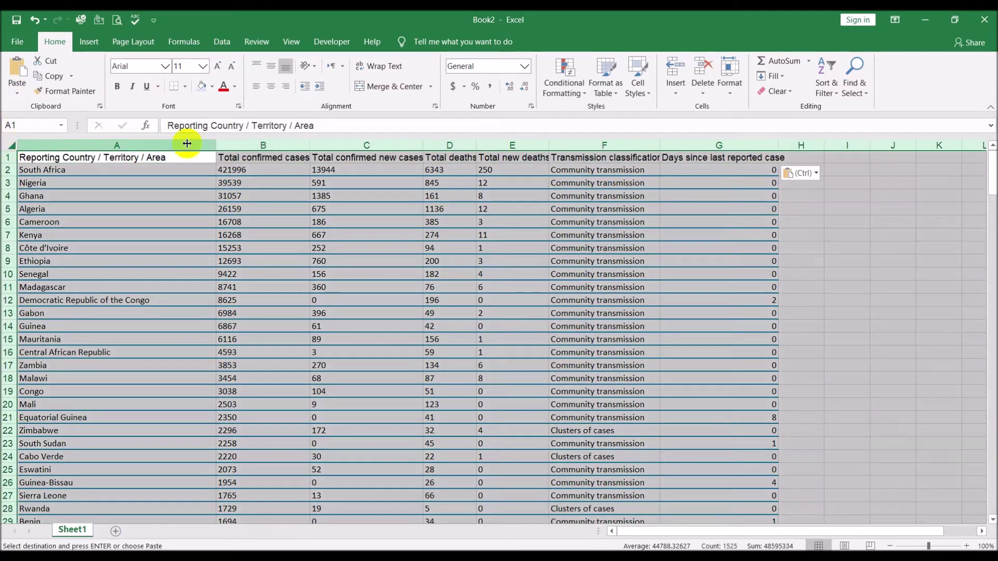
pyautogui.doubleClick(215, 144)
pyautogui.click(319, 250)
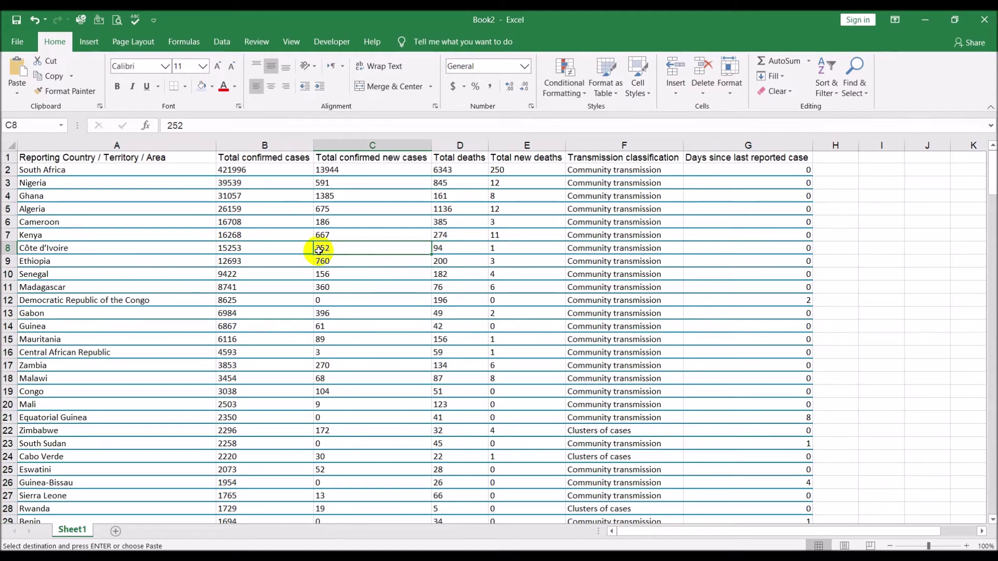
# Convert the range A1:G217 in Book2 into a table with headers and look through its rows.
pyautogui.hotkey('ctrl', 't')
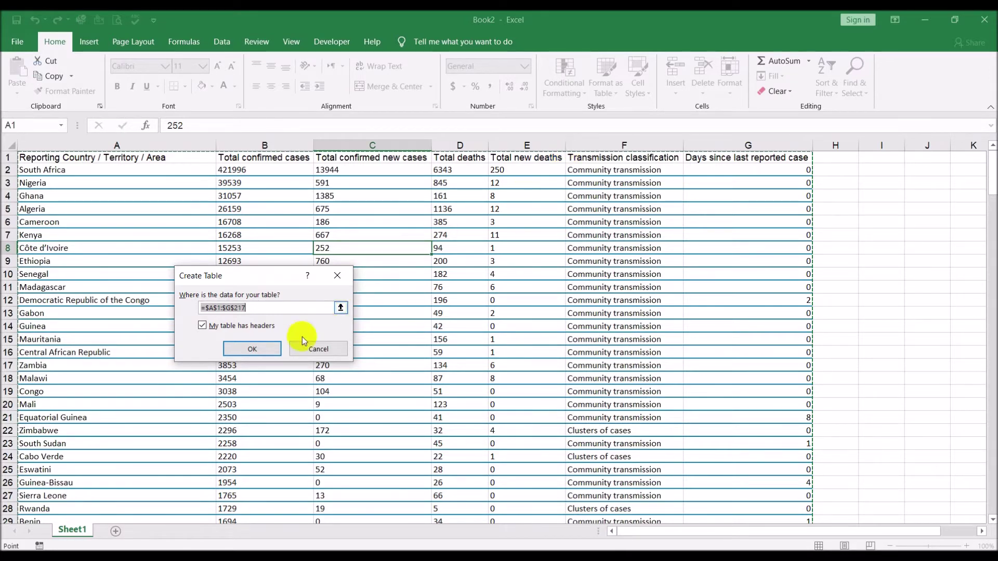
pyautogui.click(266, 346)
pyautogui.click(541, 338)
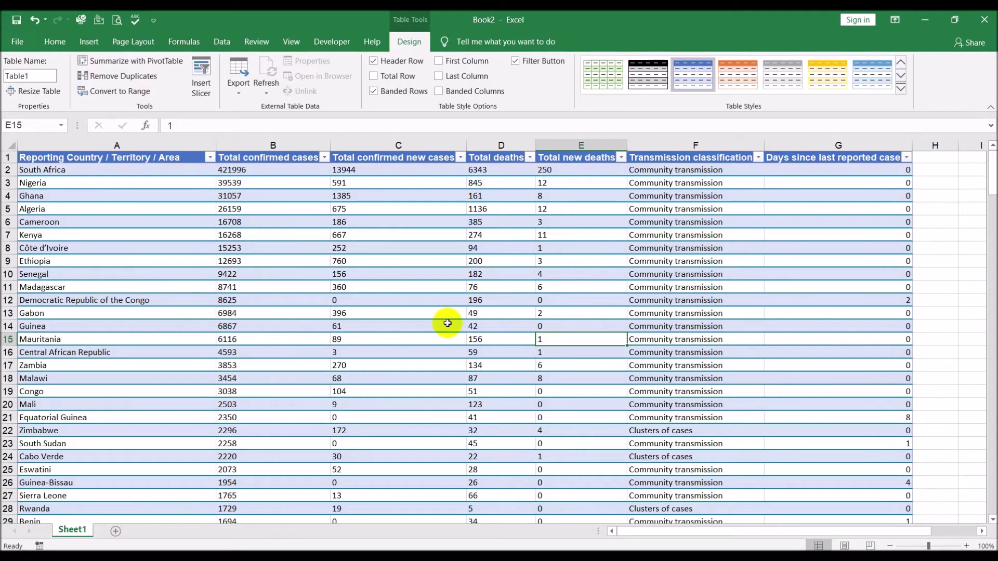
pyautogui.scroll(-7, 448, 322)
pyautogui.scroll(-16, 447, 322)
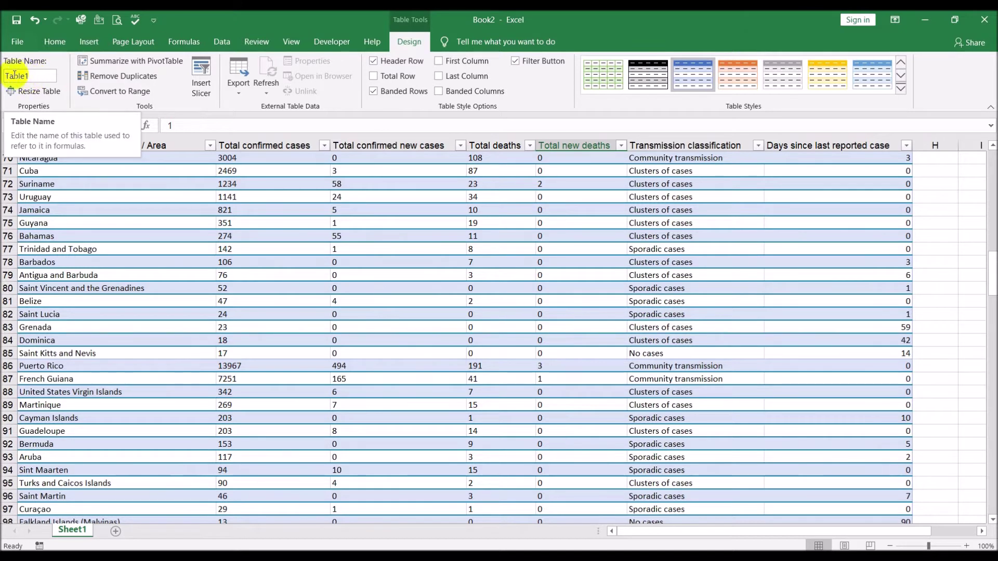
# Open the Combined sheet in the Analysis workbook and close Book2 without saving its changes.
pyautogui.click(259, 238)
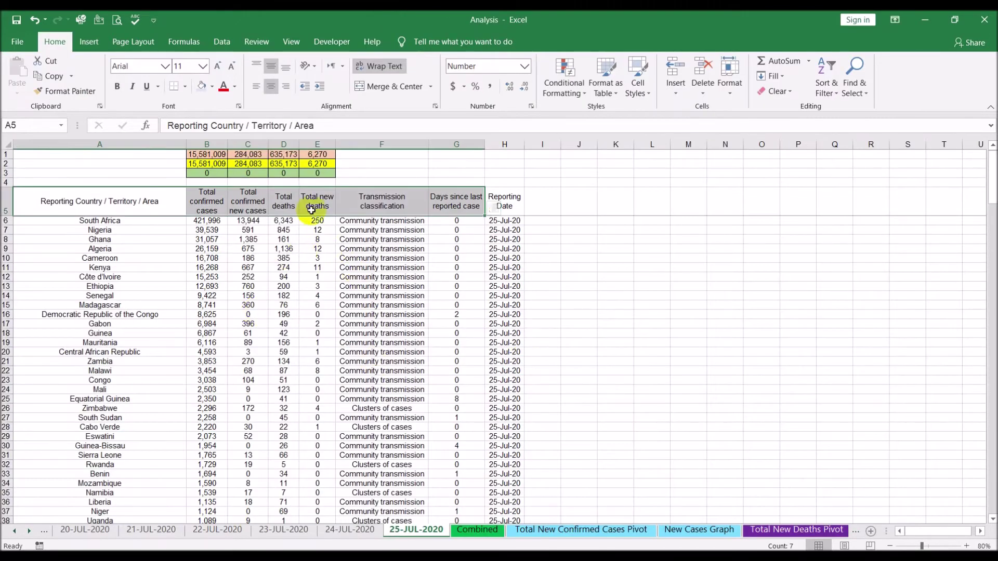
pyautogui.click(255, 316)
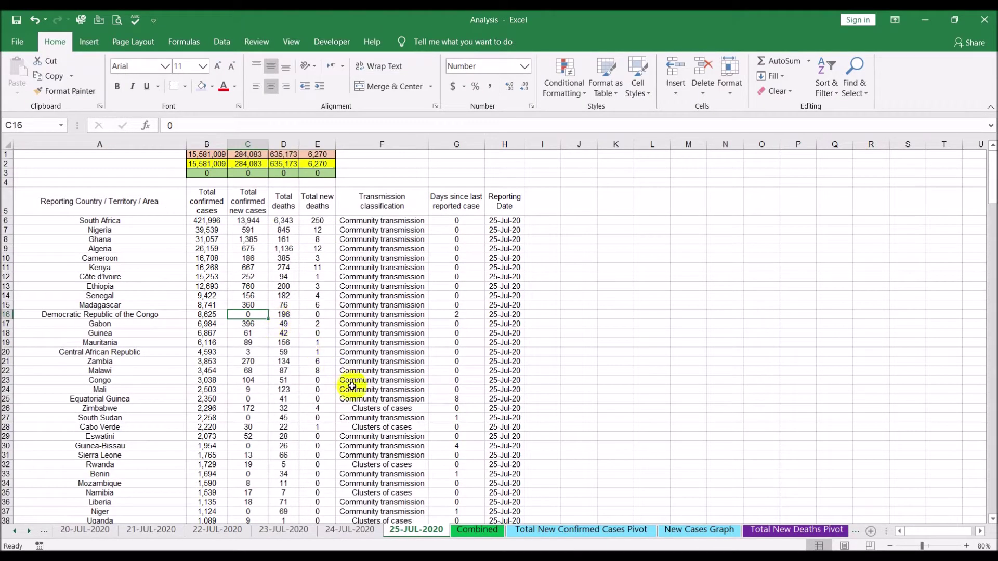
pyautogui.click(481, 531)
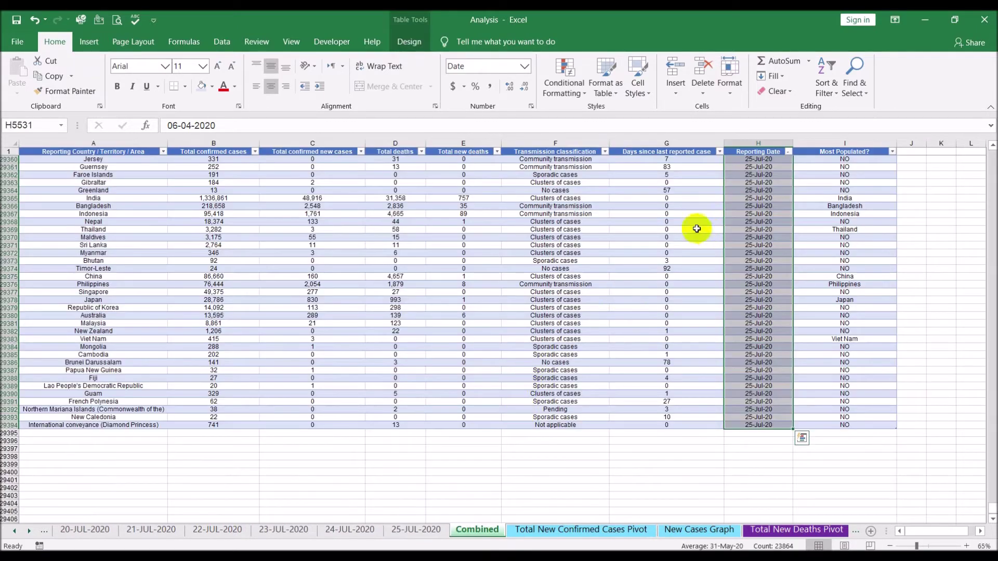
pyautogui.click(642, 363)
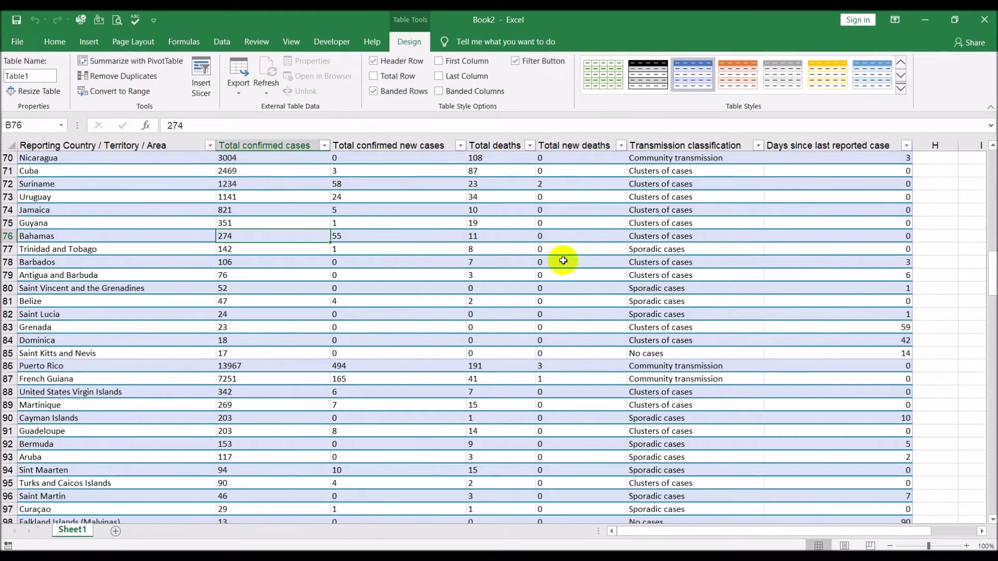
pyautogui.click(985, 15)
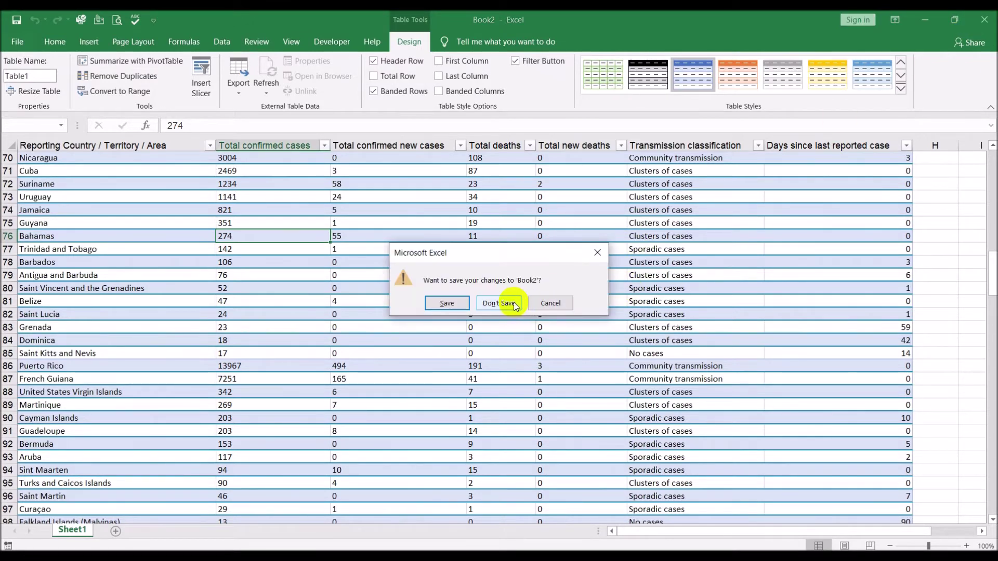
pyautogui.click(514, 304)
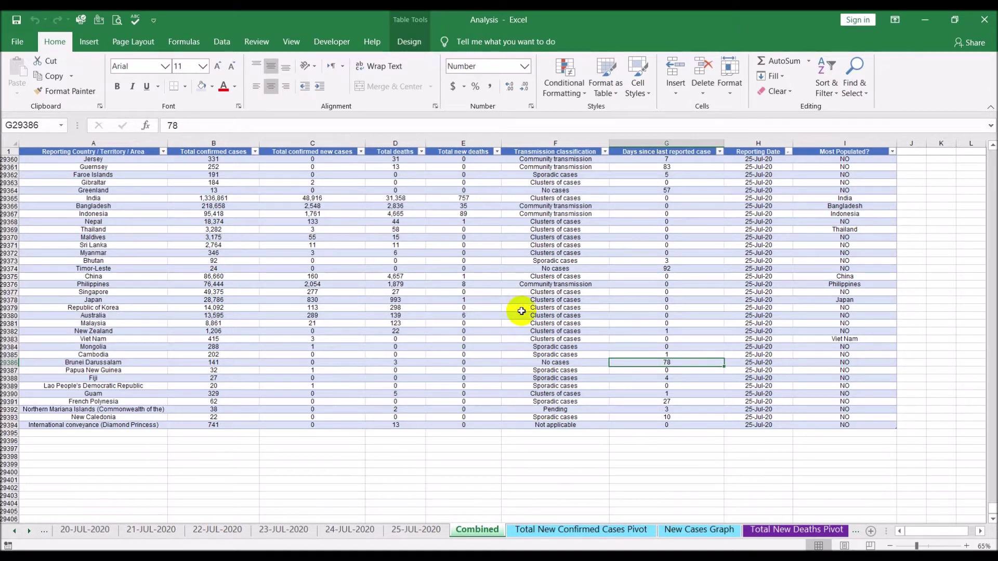
# Inspect the lookup formula in the Most Populated? column of the Combined sheet and return to its first rows.
pyautogui.click(841, 174)
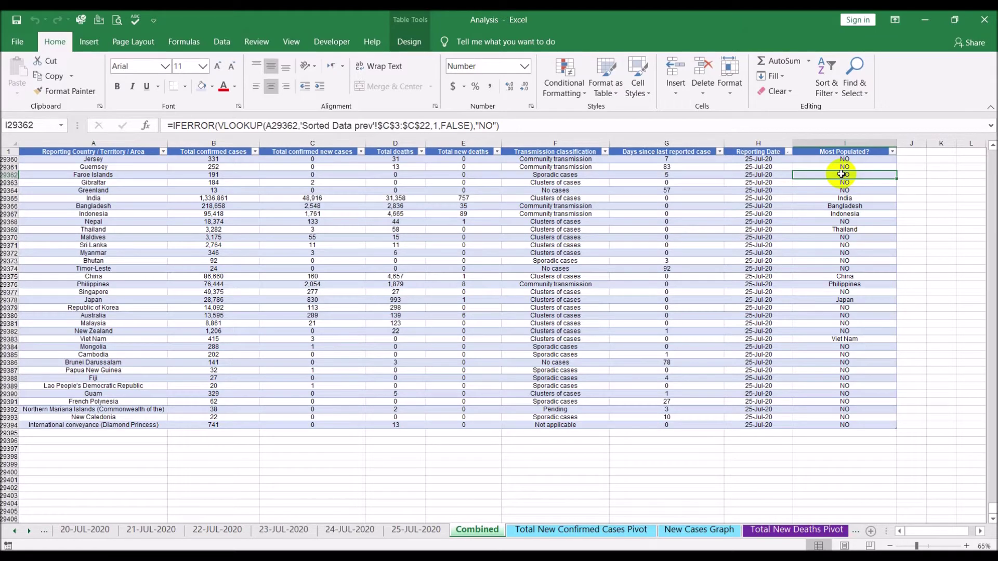
pyautogui.moveTo(993, 508); pyautogui.dragTo(992, 149)
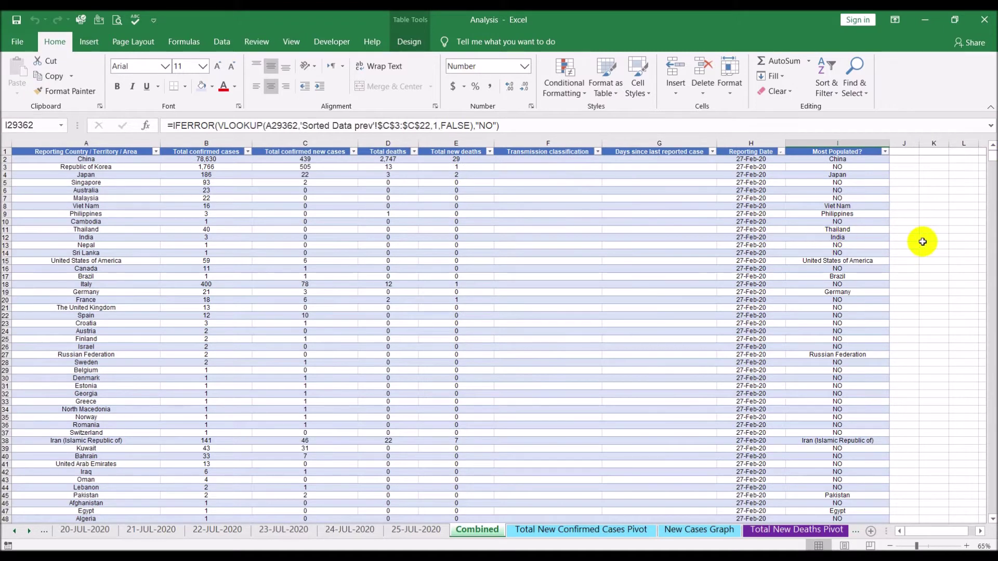
pyautogui.click(922, 242)
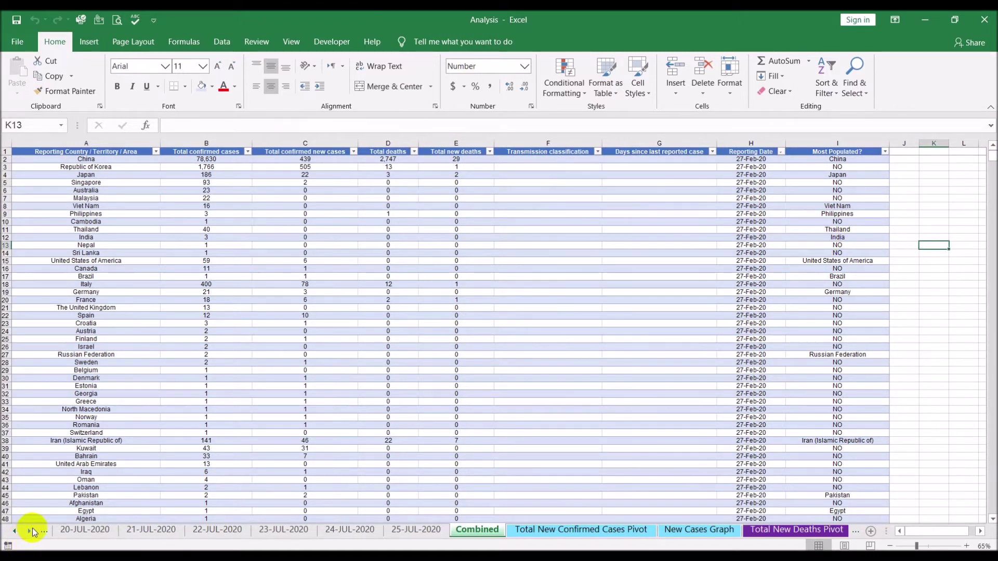
# Open the Population sheet at the end of the Analysis workbook.
pyautogui.click(32, 530)
pyautogui.click(32, 530)
pyautogui.click(32, 530)
pyautogui.click(33, 530)
pyautogui.click(33, 530)
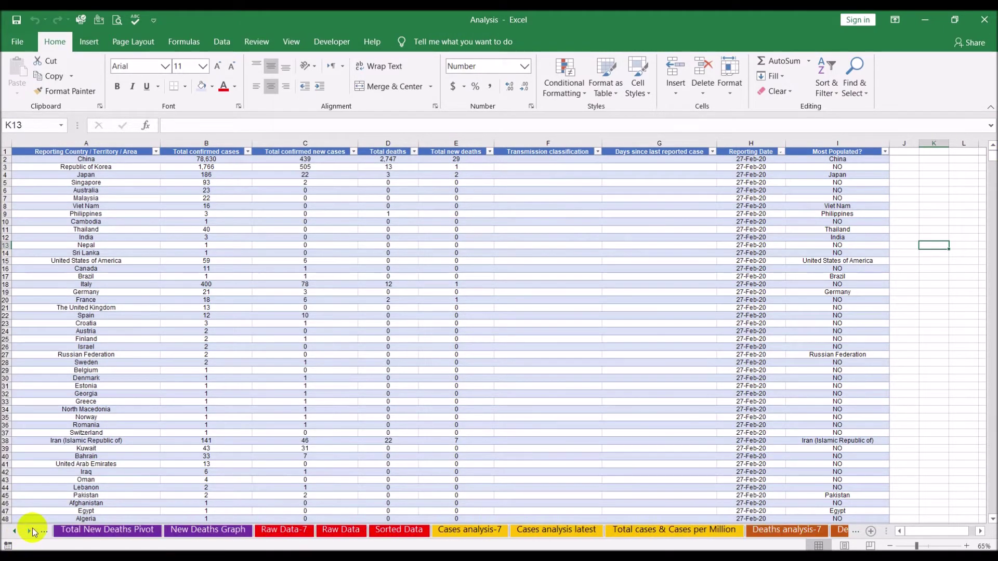
pyautogui.click(32, 530)
pyautogui.click(32, 530)
pyautogui.click(768, 530)
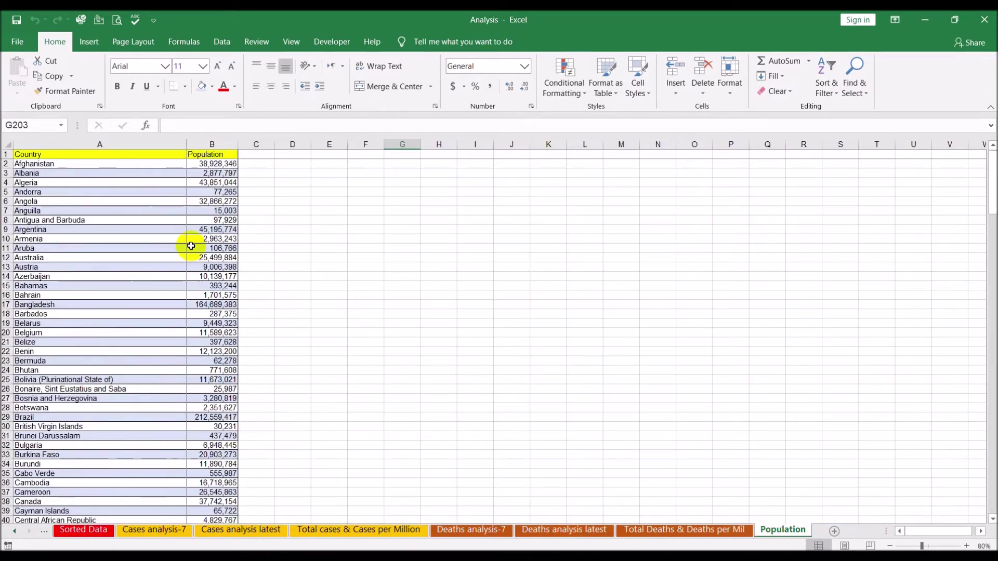
# Sort the Country and Population columns by Population from largest to smallest.
pyautogui.click(174, 190)
pyautogui.moveTo(149, 143); pyautogui.dragTo(211, 148)
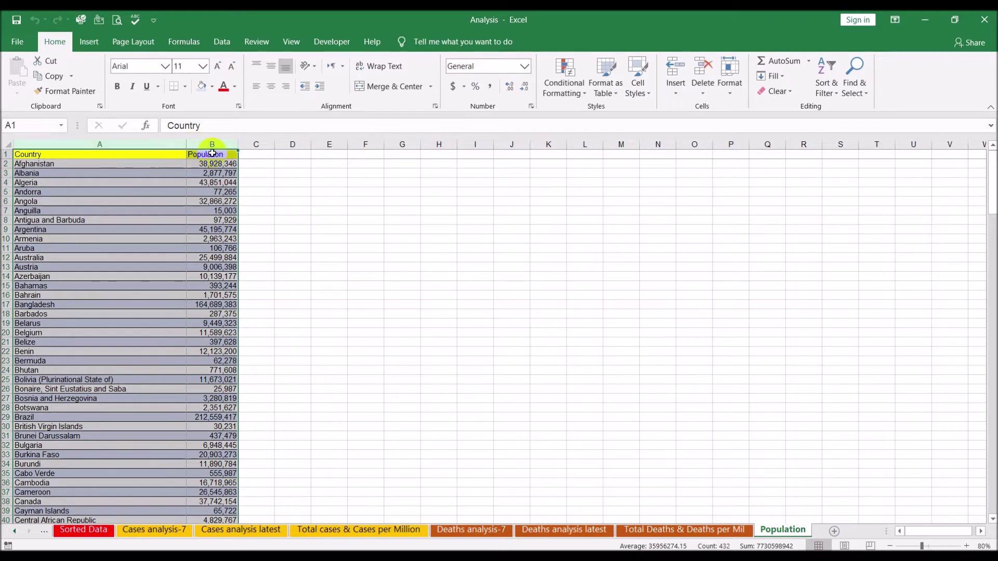
pyautogui.click(825, 93)
pyautogui.click(847, 138)
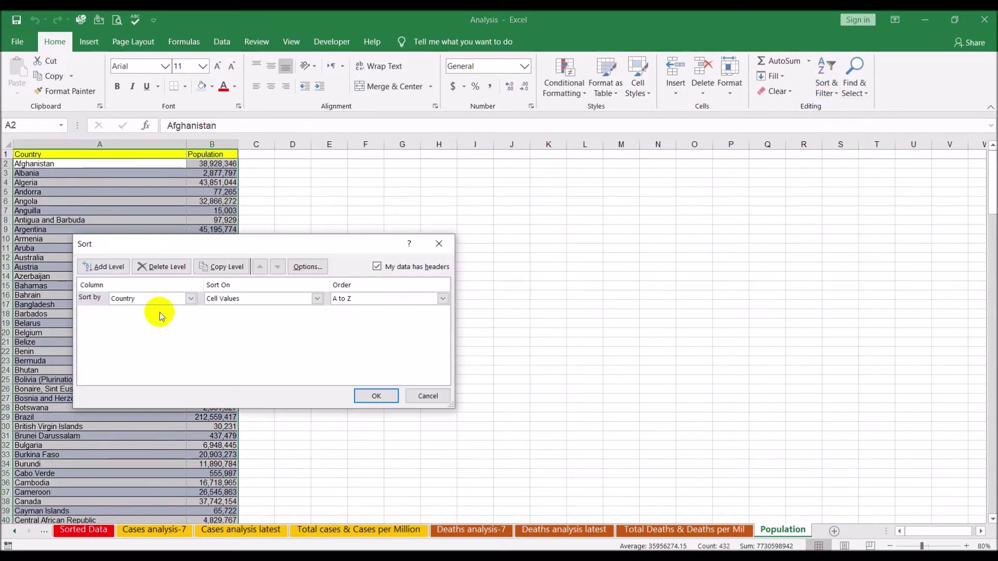
pyautogui.click(188, 298)
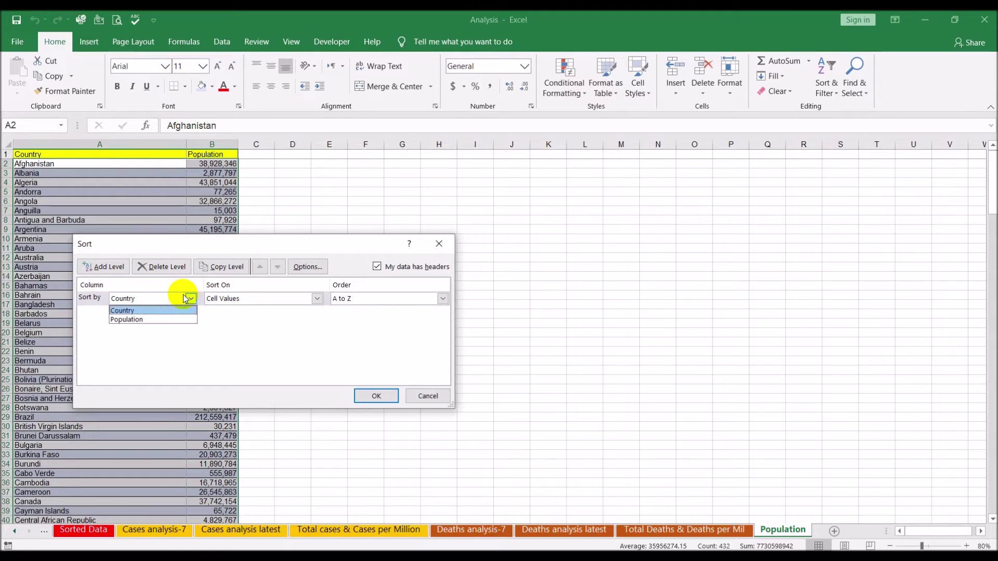
pyautogui.click(170, 317)
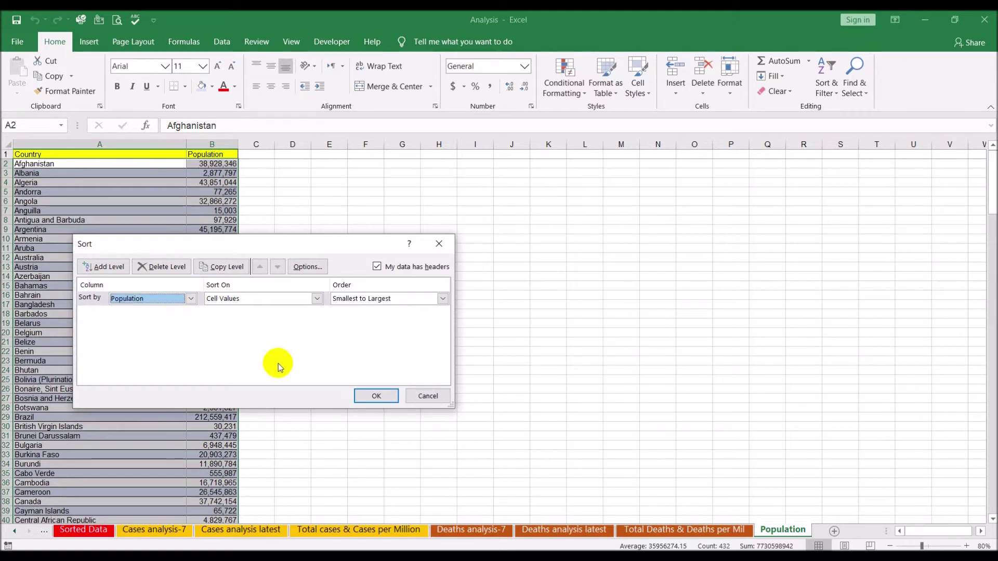
pyautogui.click(391, 301)
pyautogui.click(368, 318)
pyautogui.click(374, 396)
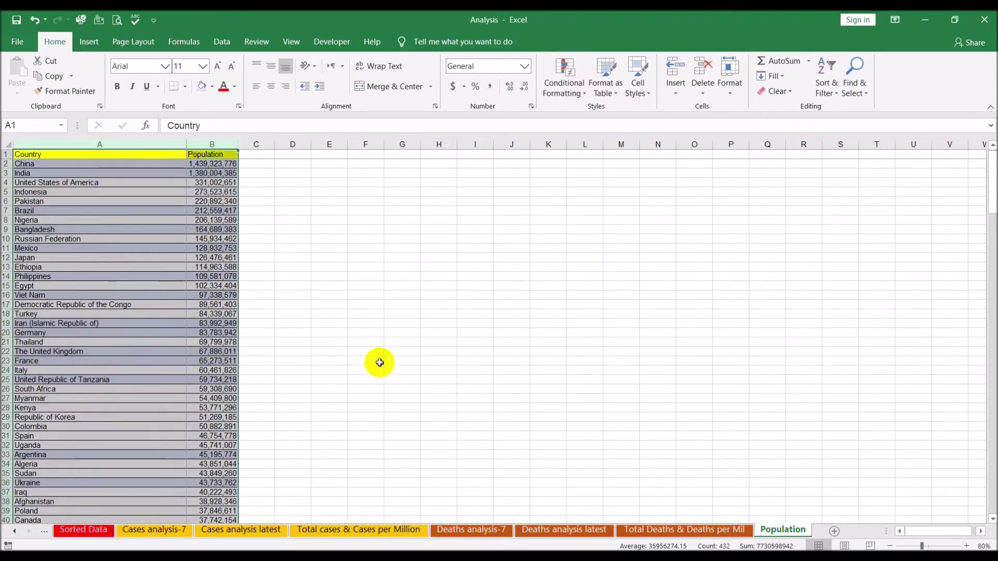
pyautogui.click(376, 354)
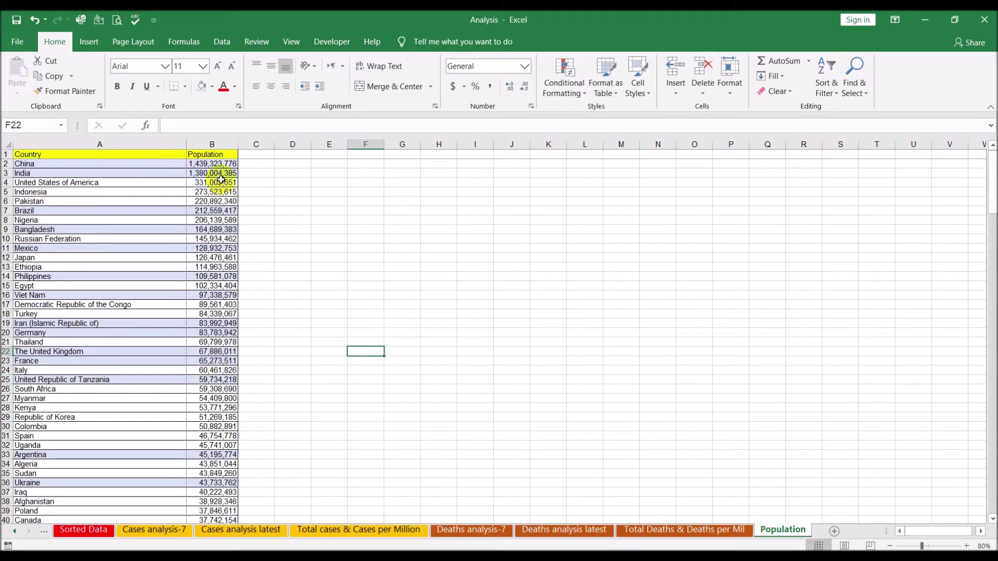
# Select the most populous countries from China to Germany in A2:A20 and undo the population sort.
pyautogui.click(148, 165)
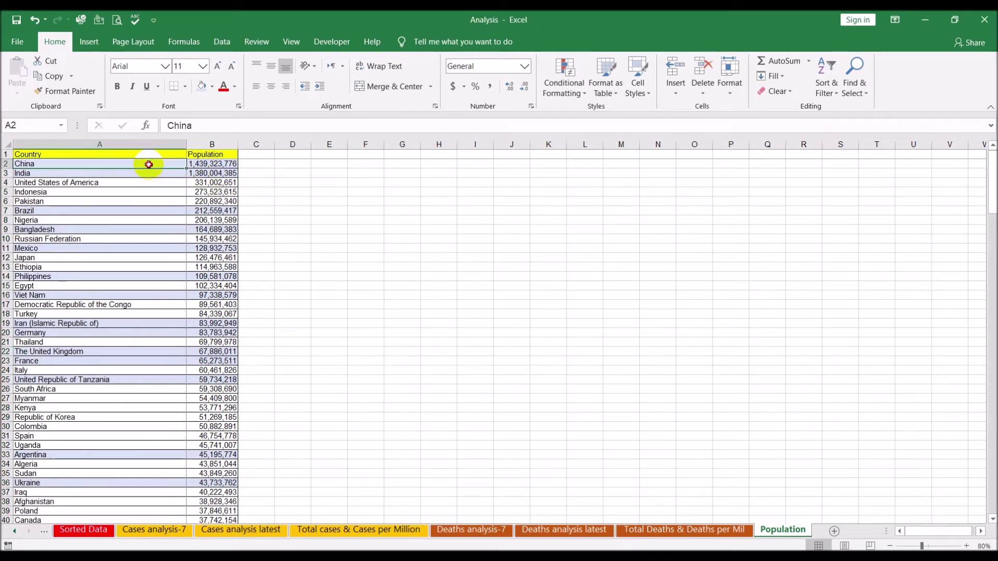
pyautogui.moveTo(148, 165); pyautogui.dragTo(167, 331)
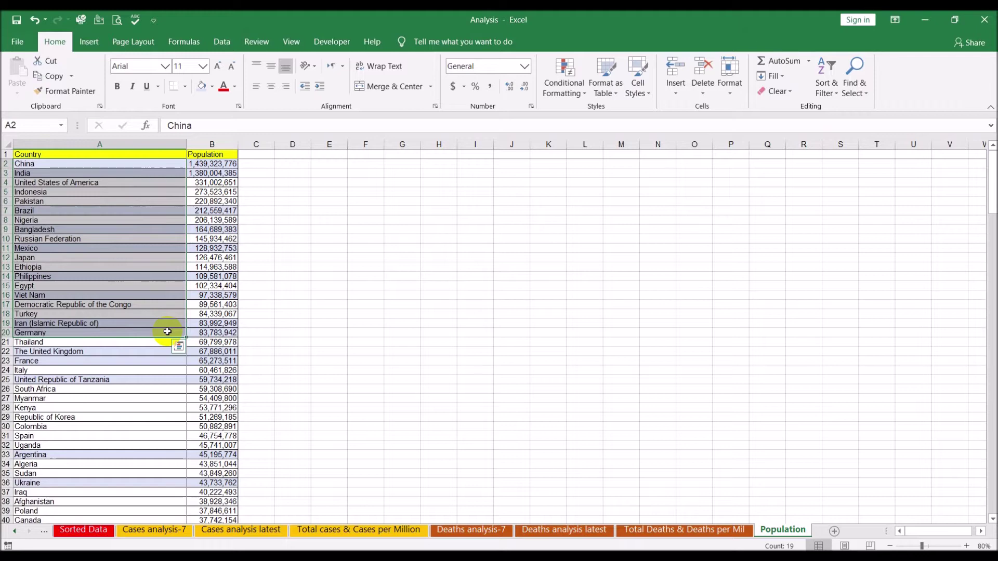
pyautogui.hotkey('ctrl', 'z')
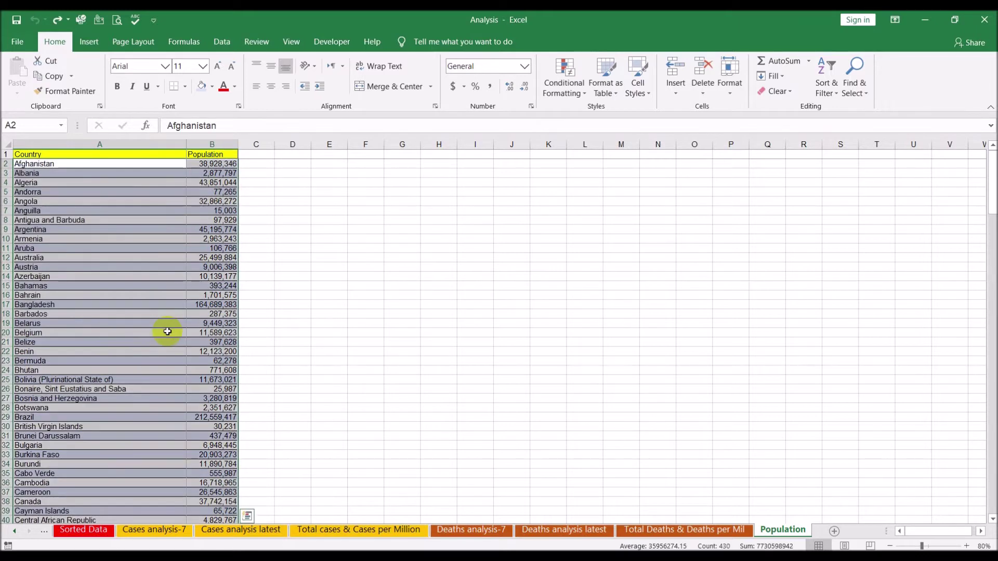
pyautogui.click(396, 239)
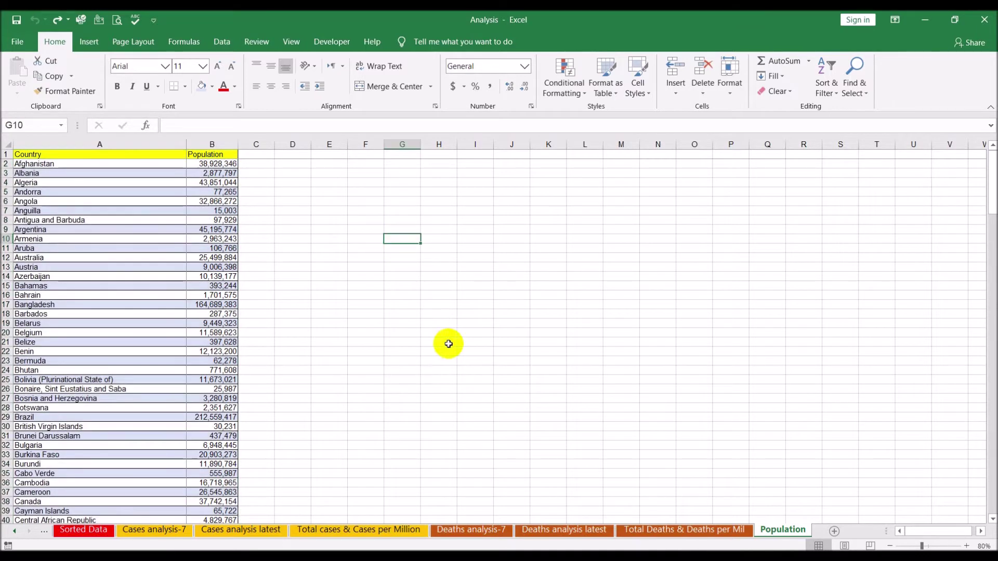
# Return from the Population sheet to the Combined sheet.
pyautogui.click(14, 531)
pyautogui.click(15, 531)
pyautogui.click(15, 531)
pyautogui.click(14, 531)
pyautogui.click(15, 531)
pyautogui.click(15, 531)
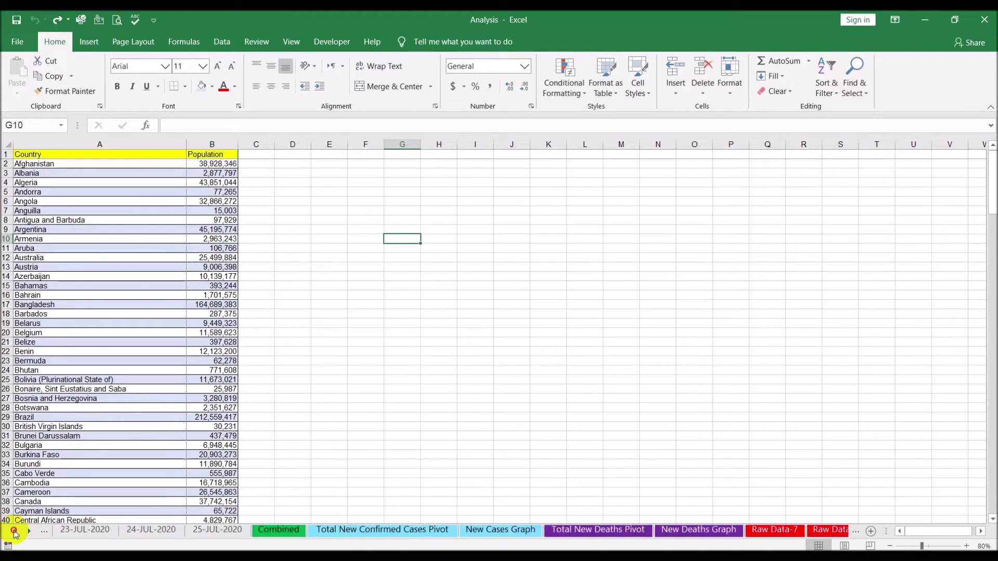
pyautogui.click(15, 531)
pyautogui.click(346, 530)
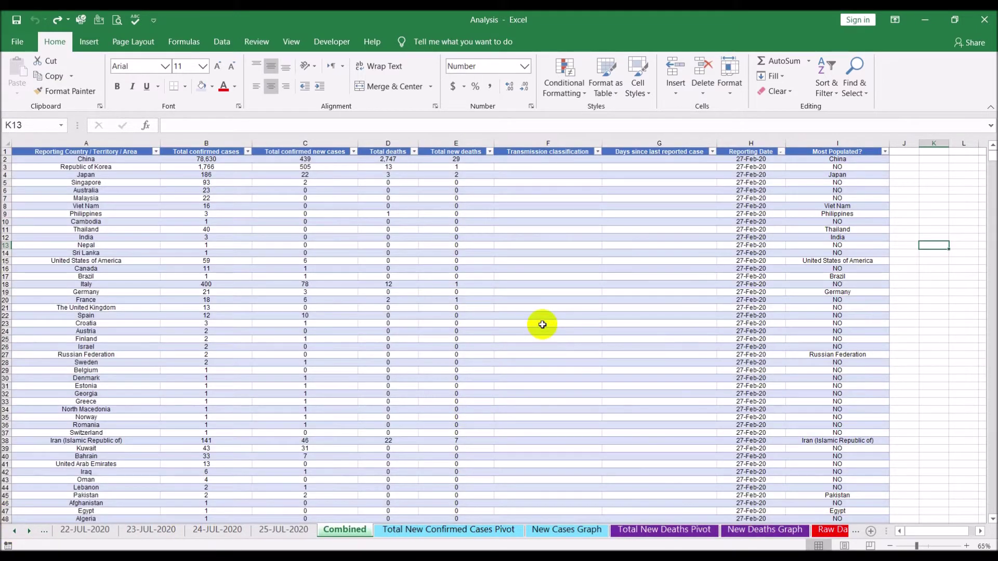
# Check how many country records the Combined table holds and inspect the Most Populated? formula in I2.
pyautogui.click(118, 162)
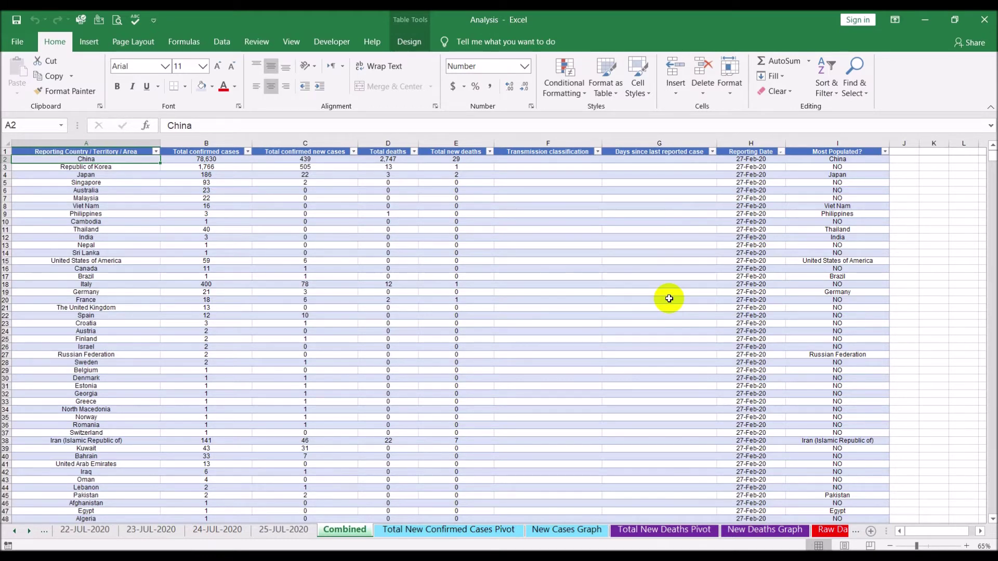
pyautogui.hotkey('ctrl', 'shift', 'Down')
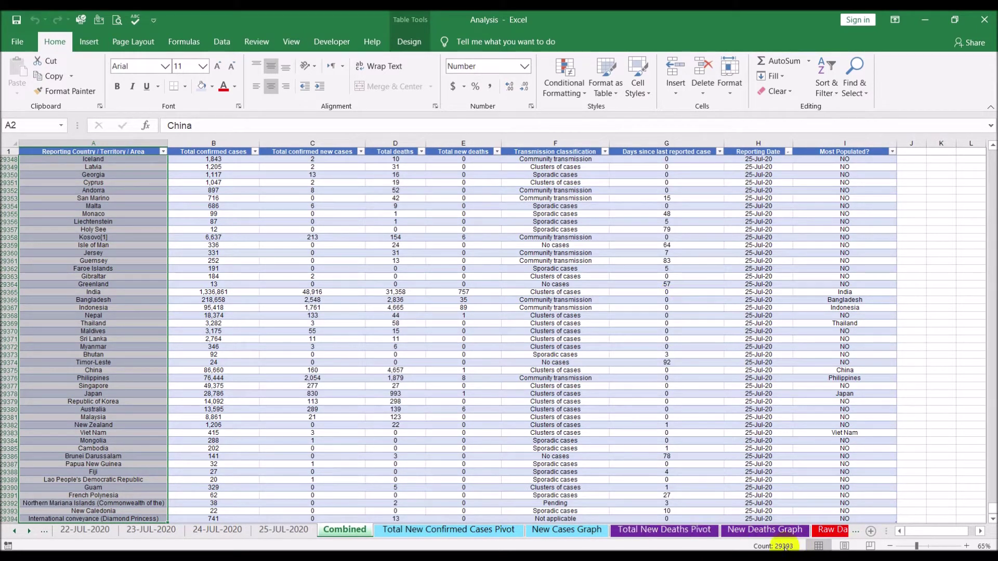
pyautogui.moveTo(993, 507); pyautogui.dragTo(993, 154)
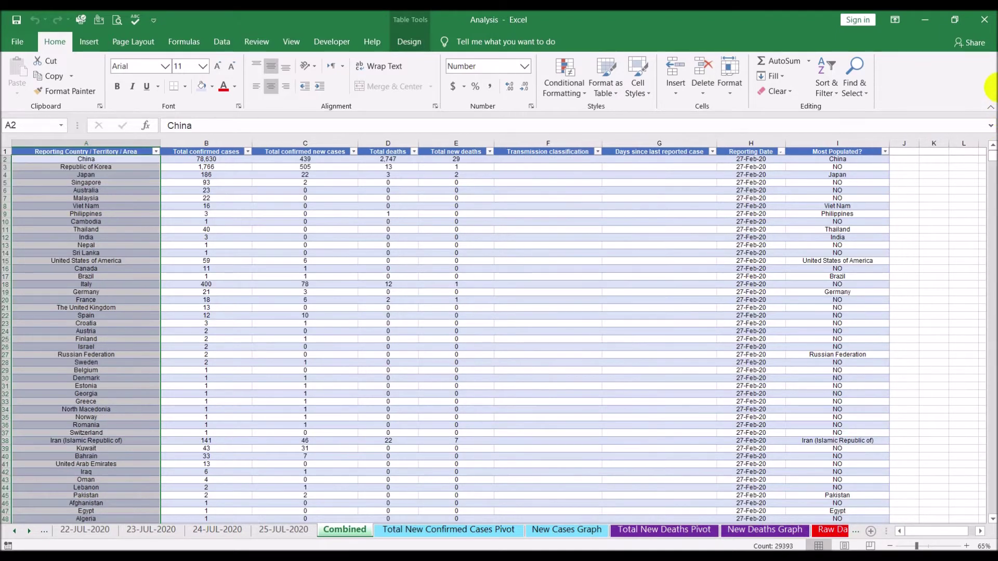
pyautogui.click(855, 161)
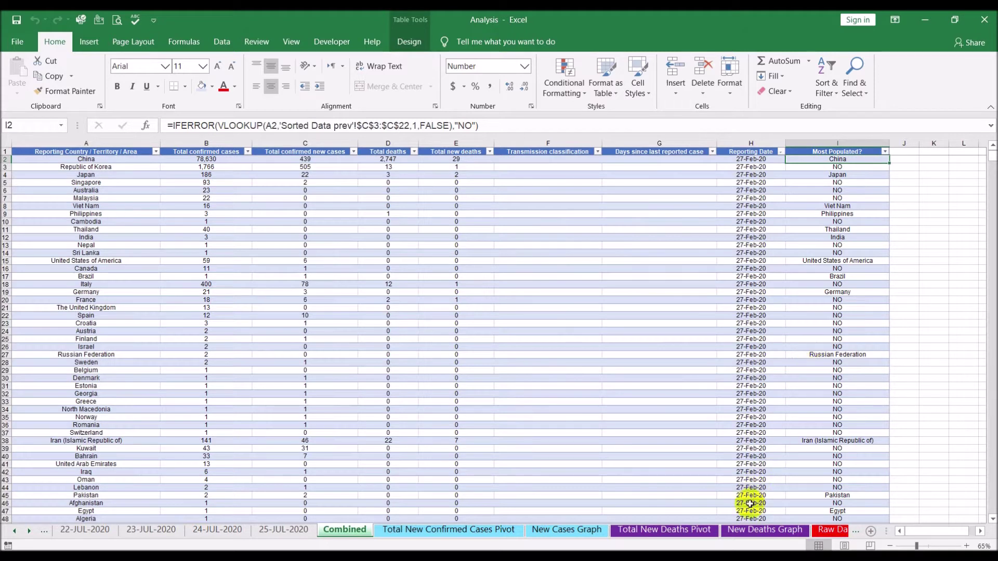
# Unhide the Sorted Data prev sheet and select its first Reporting Country list, C3:C22.
pyautogui.click(27, 532)
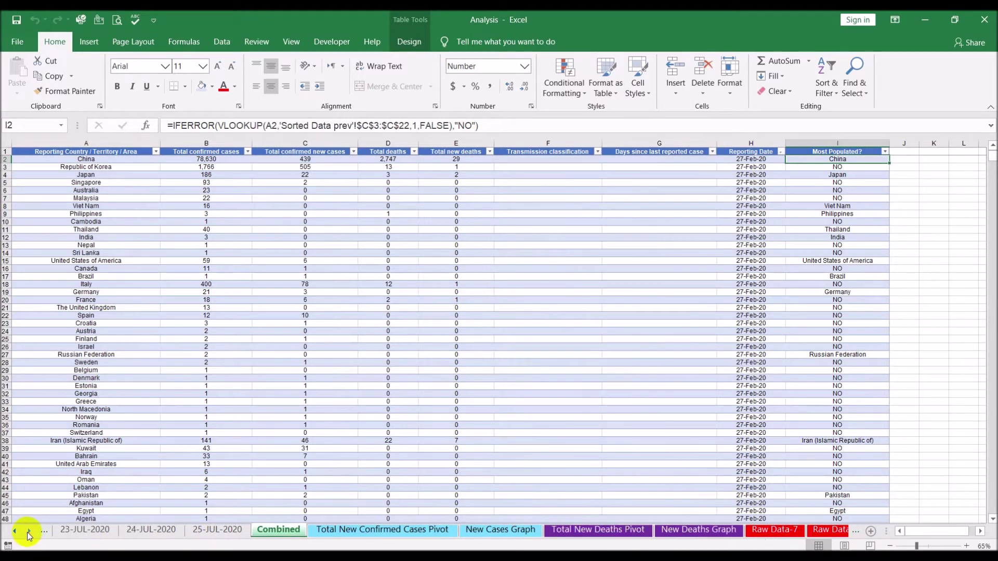
pyautogui.click(28, 533)
pyautogui.click(27, 532)
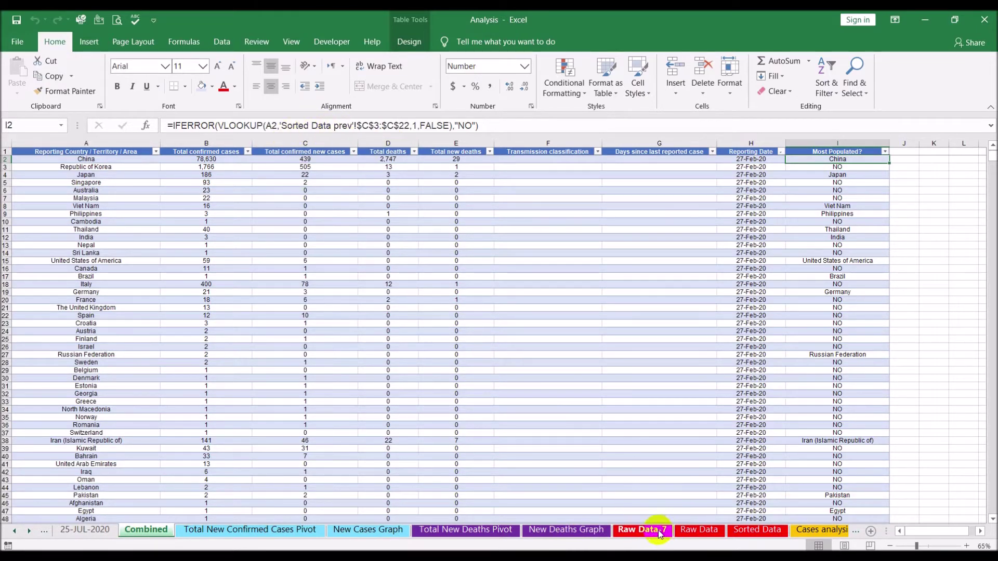
pyautogui.click(659, 530)
pyautogui.rightClick(659, 530)
pyautogui.click(679, 502)
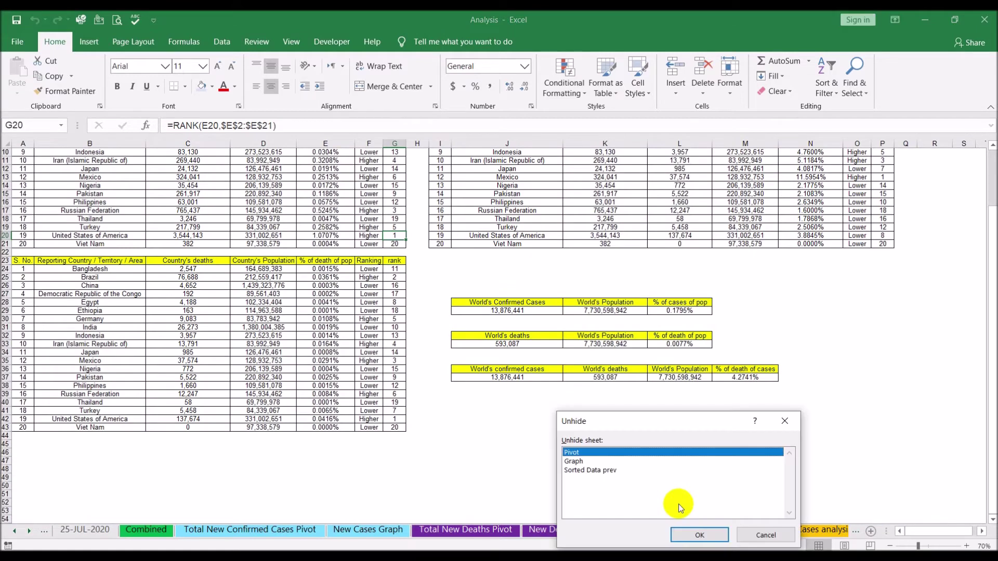
pyautogui.click(590, 471)
pyautogui.click(700, 534)
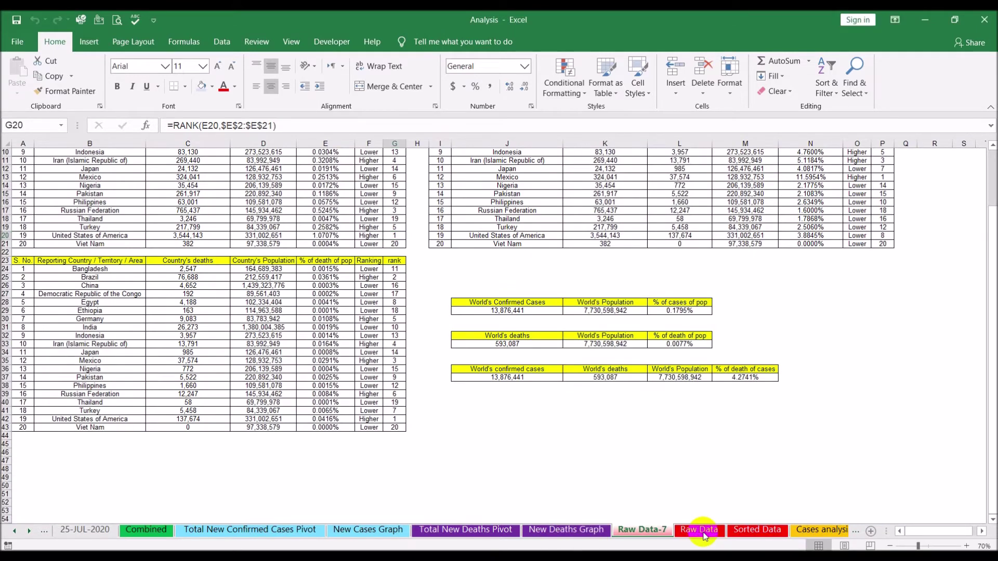
pyautogui.moveTo(103, 173); pyautogui.dragTo(128, 328)
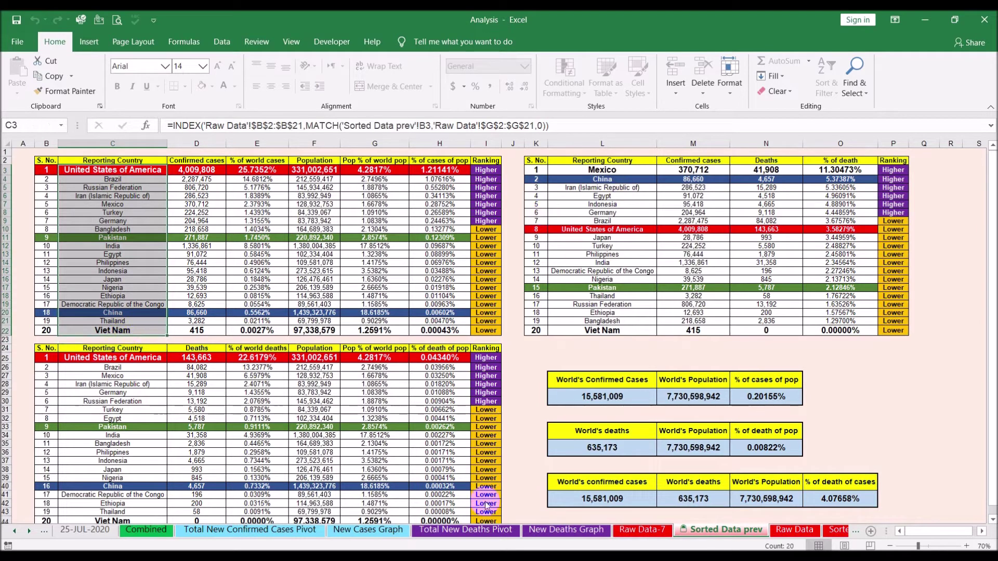
# Hide the Sorted Data prev sheet and return to the Combined sheet.
pyautogui.rightClick(744, 535)
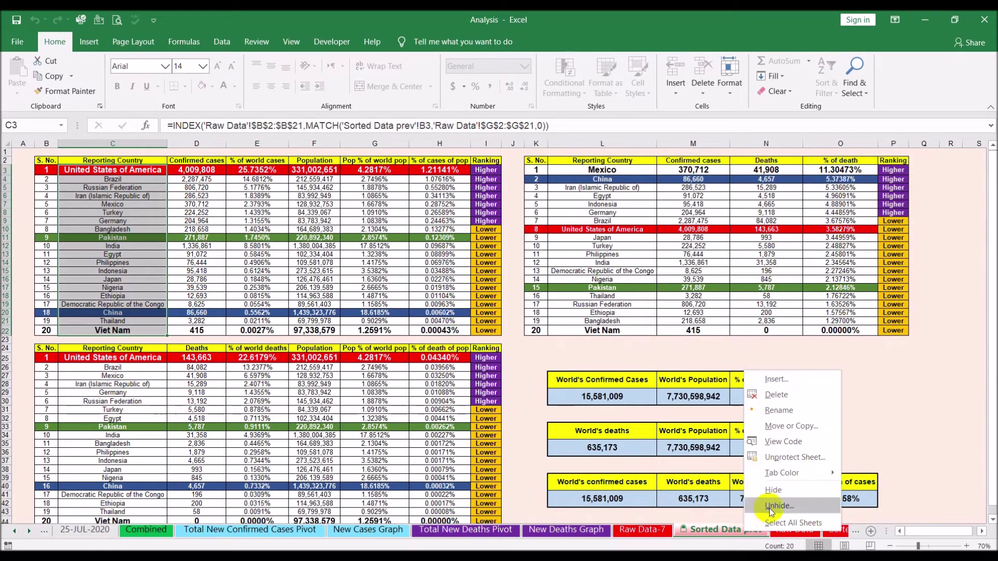
pyautogui.click(773, 490)
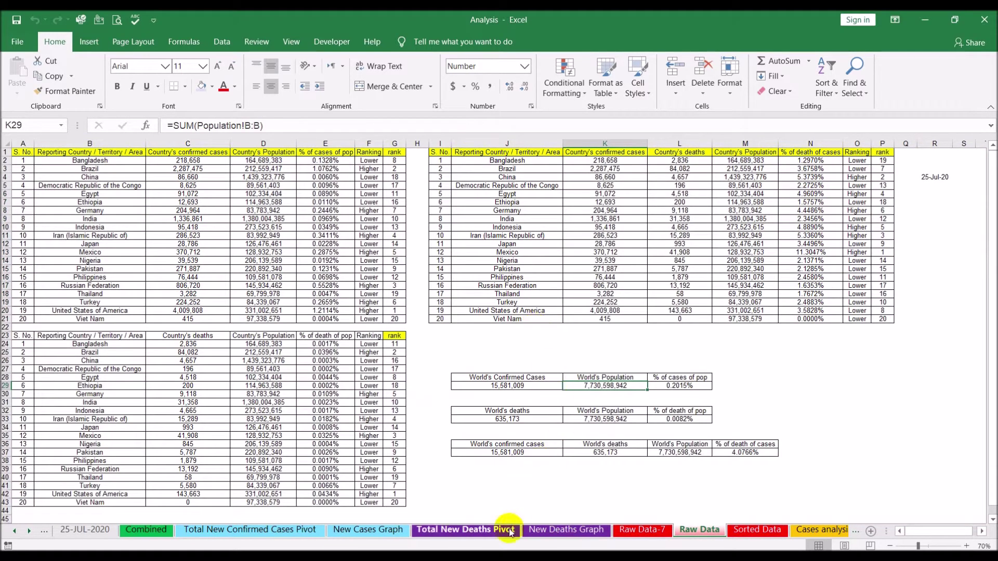
pyautogui.click(146, 530)
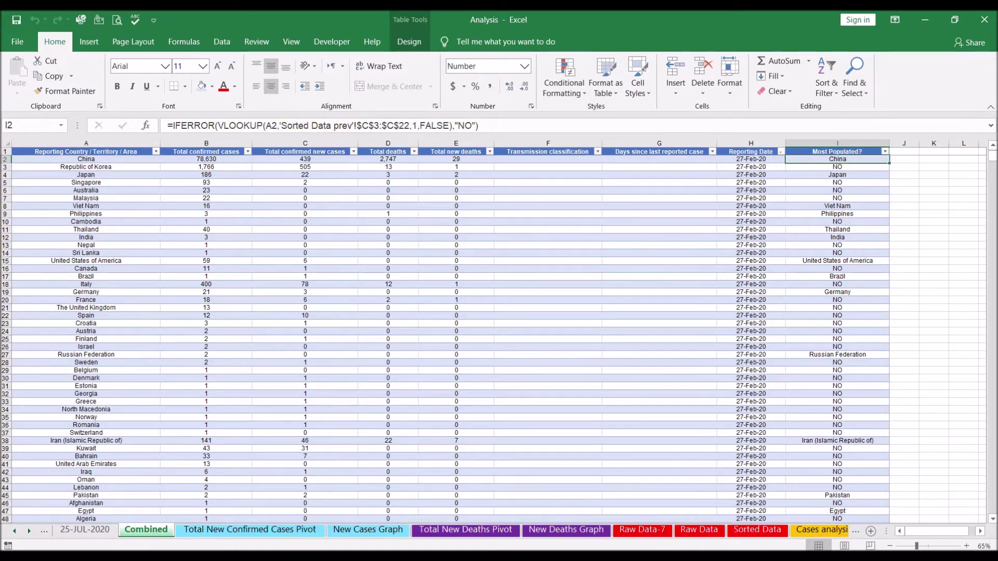
# On the Population sheet, remove the fill colour from all country rows below the header.
pyautogui.click(30, 534)
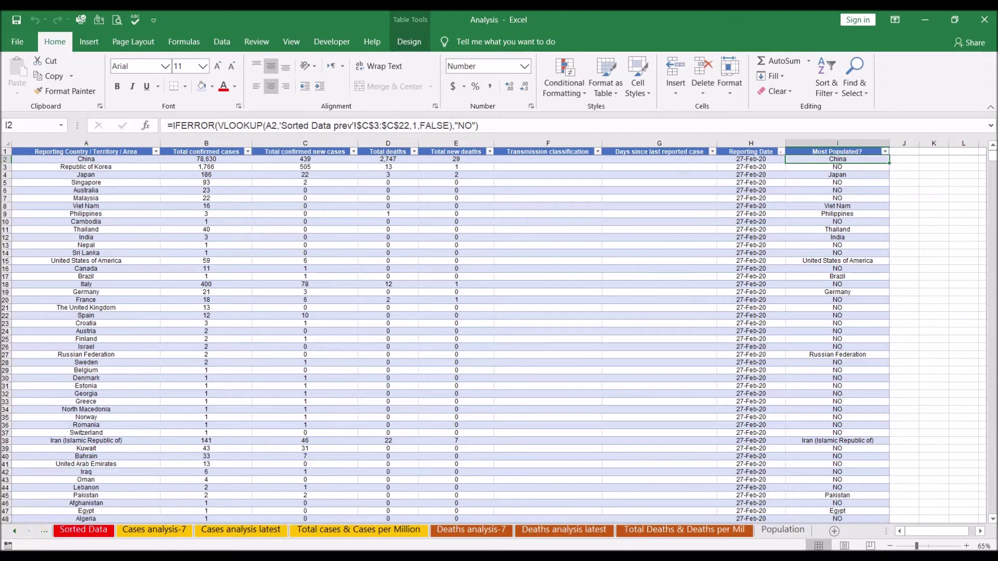
pyautogui.click(779, 530)
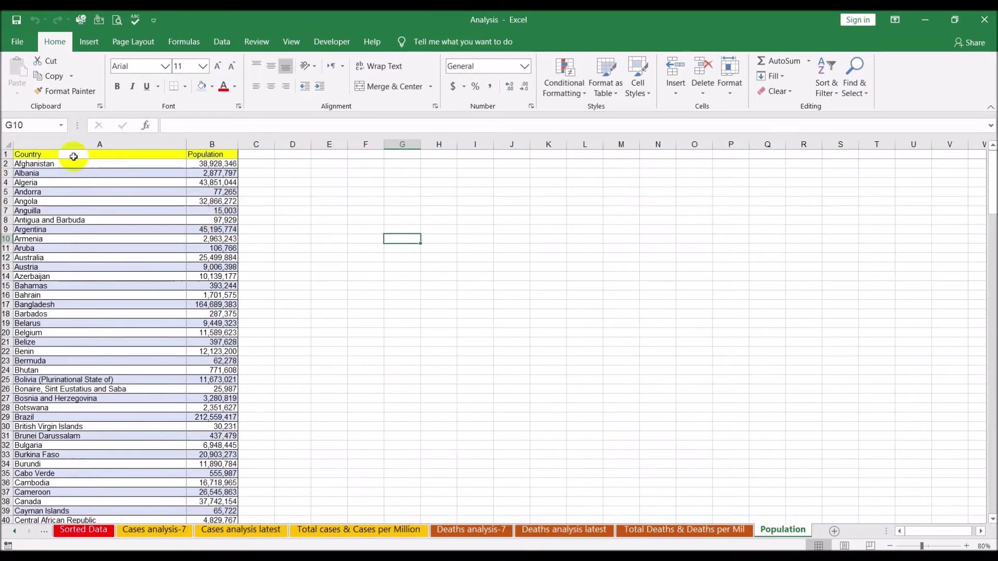
pyautogui.click(4, 163)
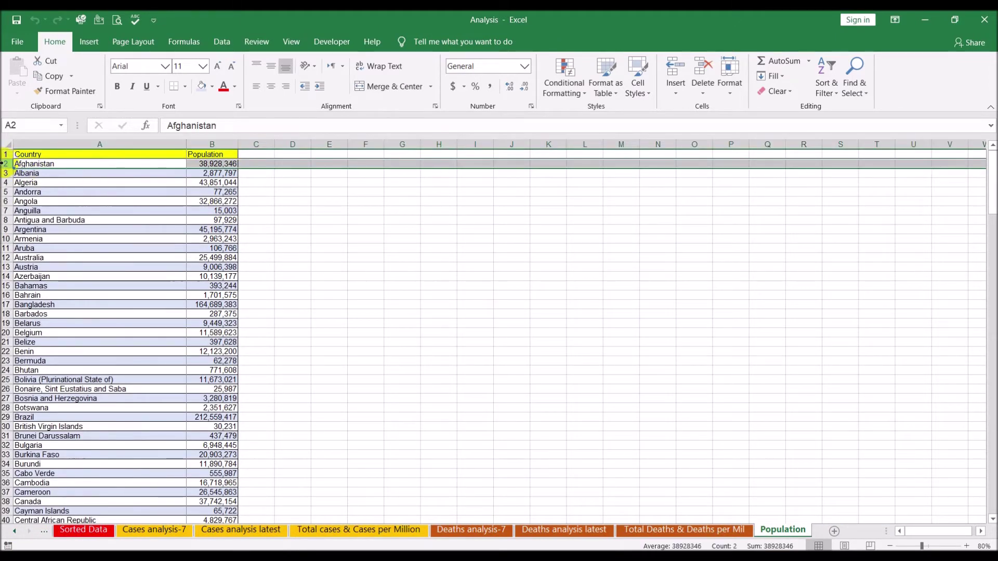
pyautogui.moveTo(2, 163); pyautogui.dragTo(6, 517)
pyautogui.click(212, 86)
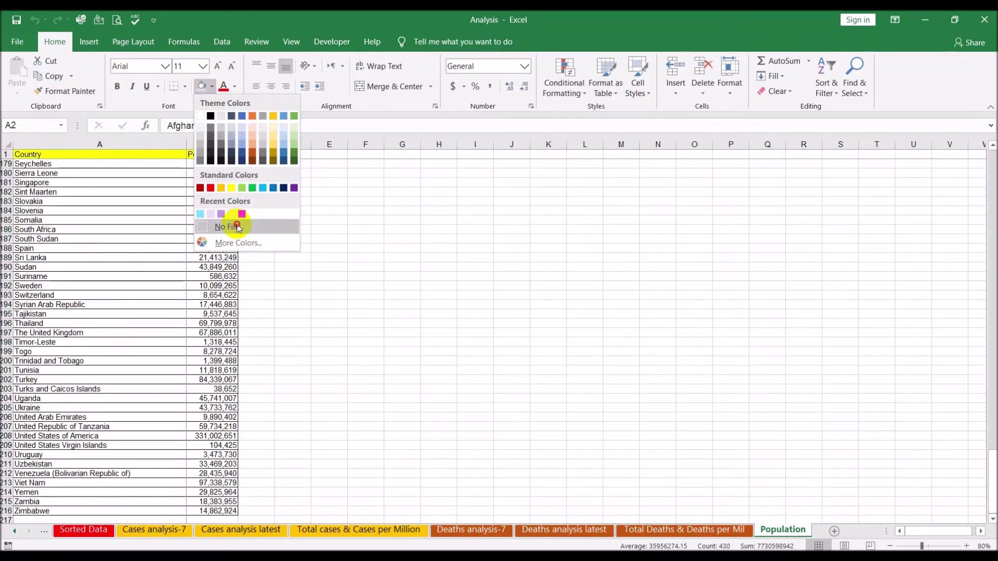
pyautogui.click(236, 227)
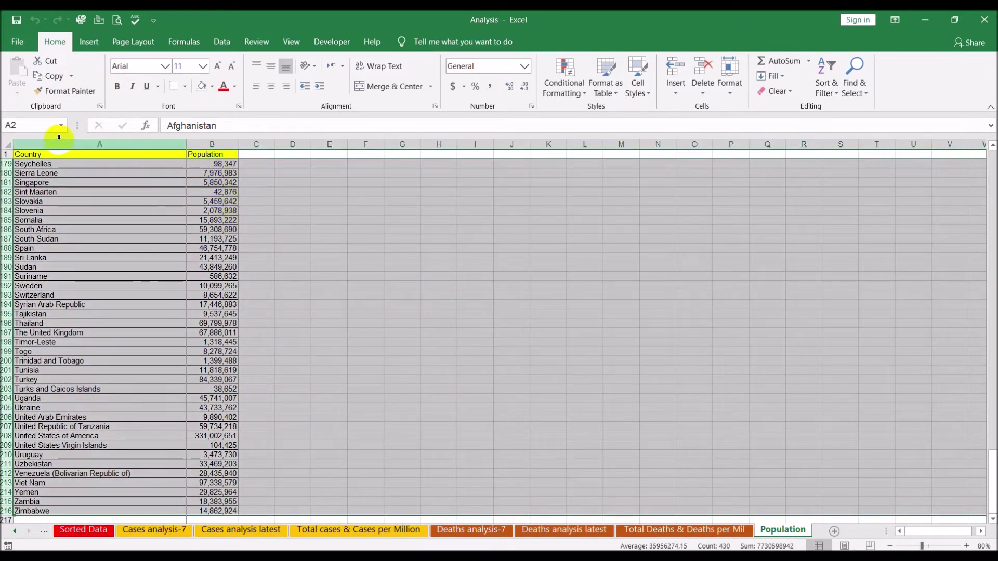
# Sort columns A:B of the Population sheet by Population from largest to smallest, treating the first row as headers.
pyautogui.moveTo(67, 143); pyautogui.dragTo(213, 141)
pyautogui.click(827, 78)
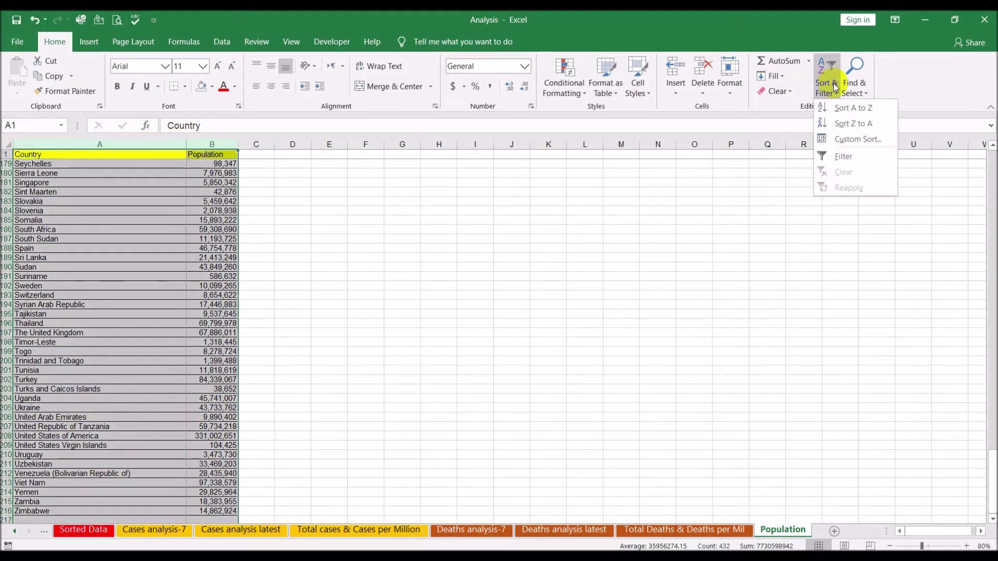
pyautogui.click(853, 137)
pyautogui.click(191, 298)
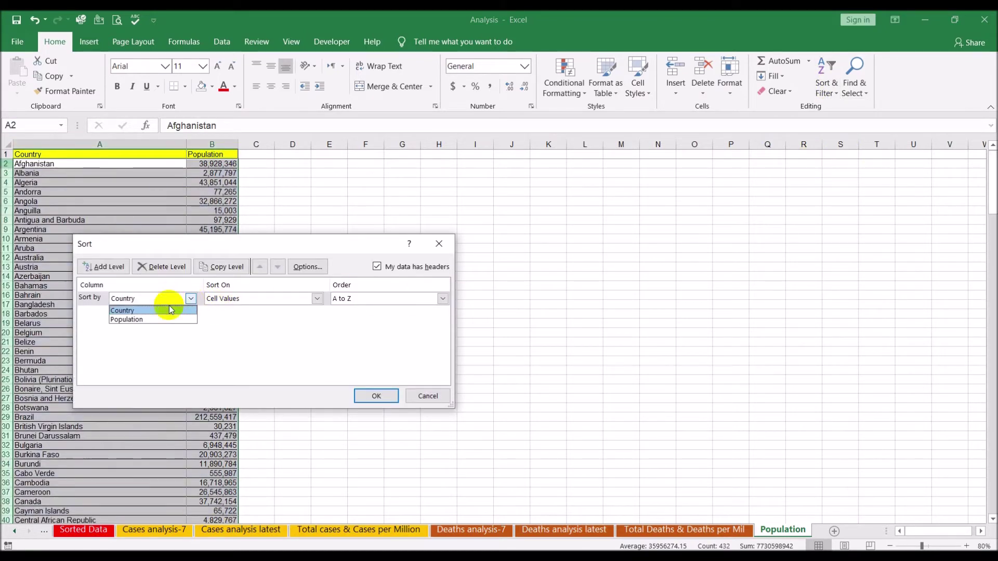
pyautogui.click(162, 317)
pyautogui.click(407, 301)
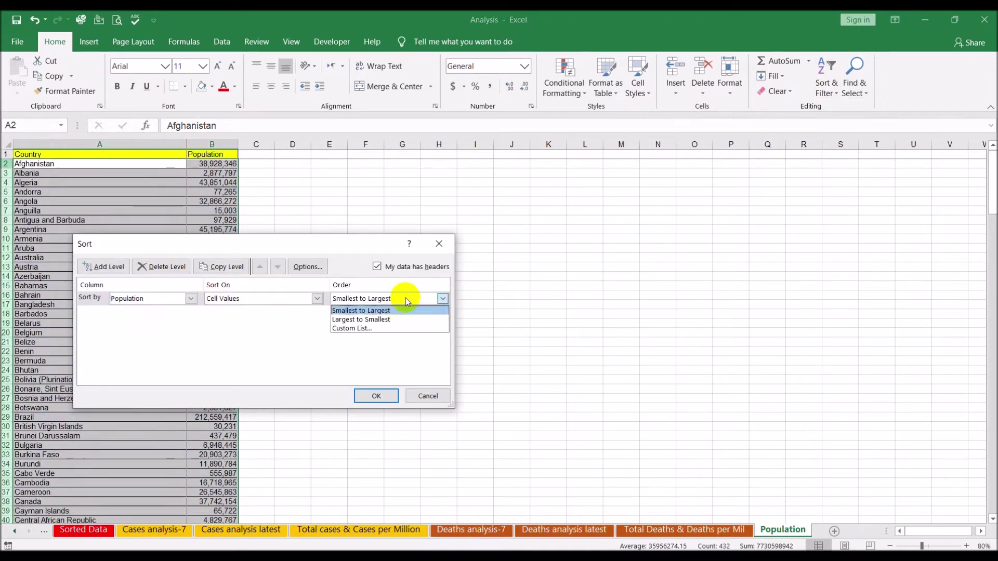
pyautogui.click(383, 320)
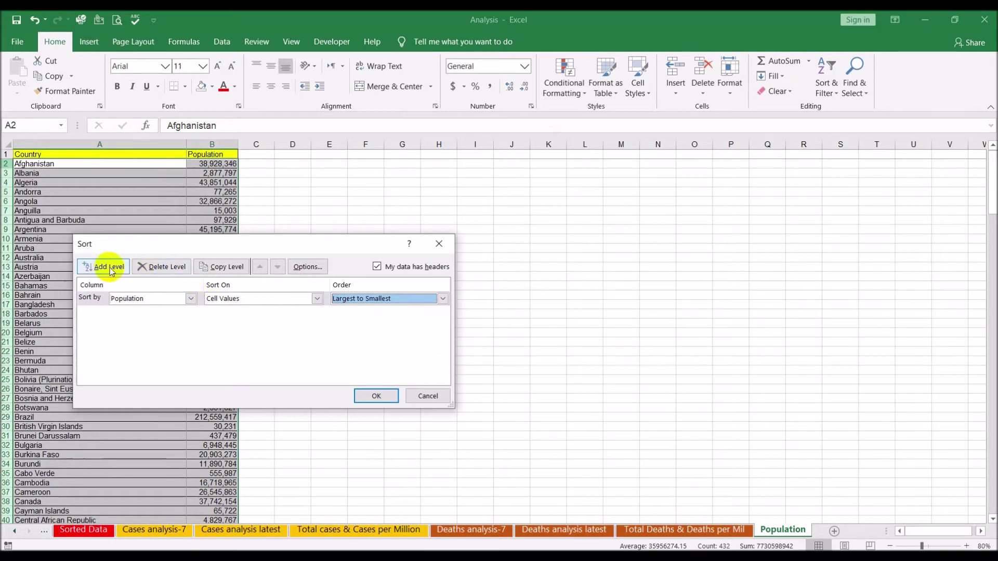
pyautogui.click(376, 399)
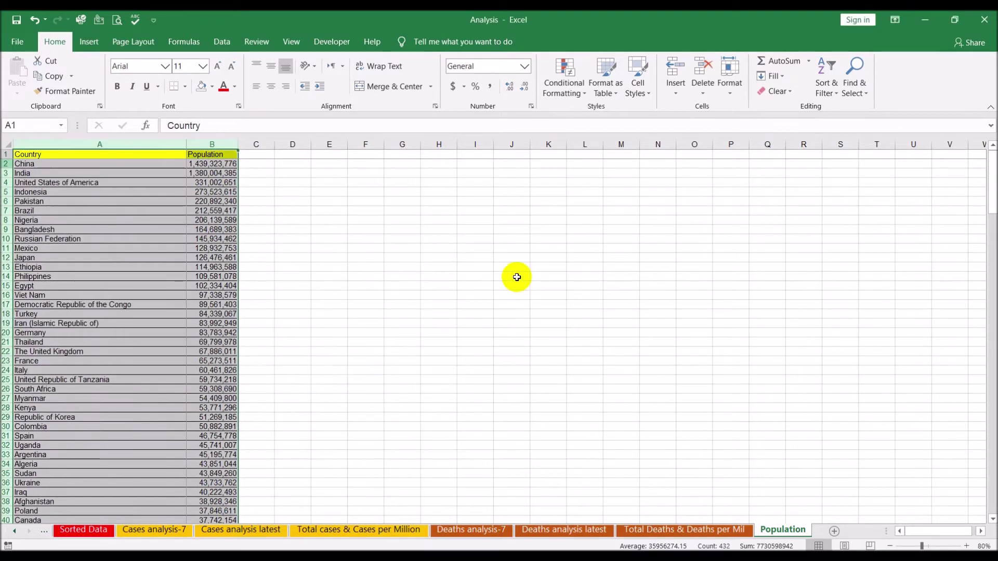
pyautogui.click(540, 267)
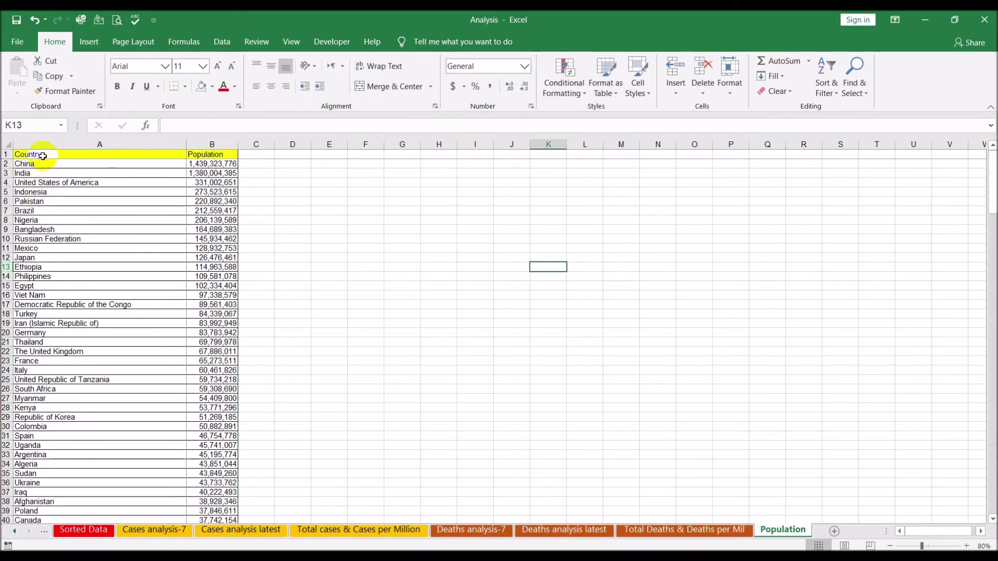
# Copy the 20 most populated countries with their populations from A2:B21 to the range starting at E2.
pyautogui.moveTo(39, 155); pyautogui.dragTo(55, 239)
pyautogui.moveTo(66, 165); pyautogui.dragTo(82, 332)
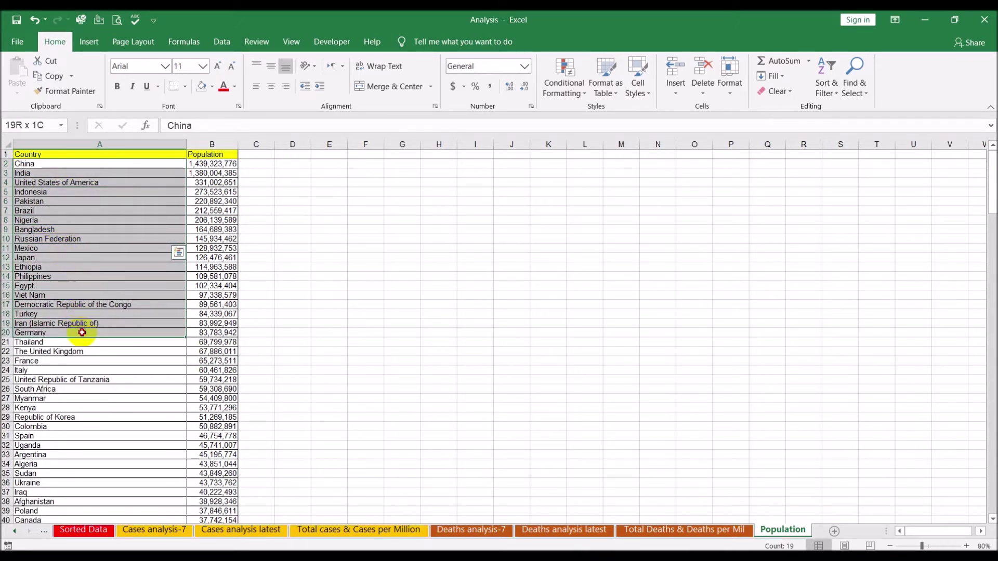
pyautogui.moveTo(84, 334); pyautogui.dragTo(203, 343)
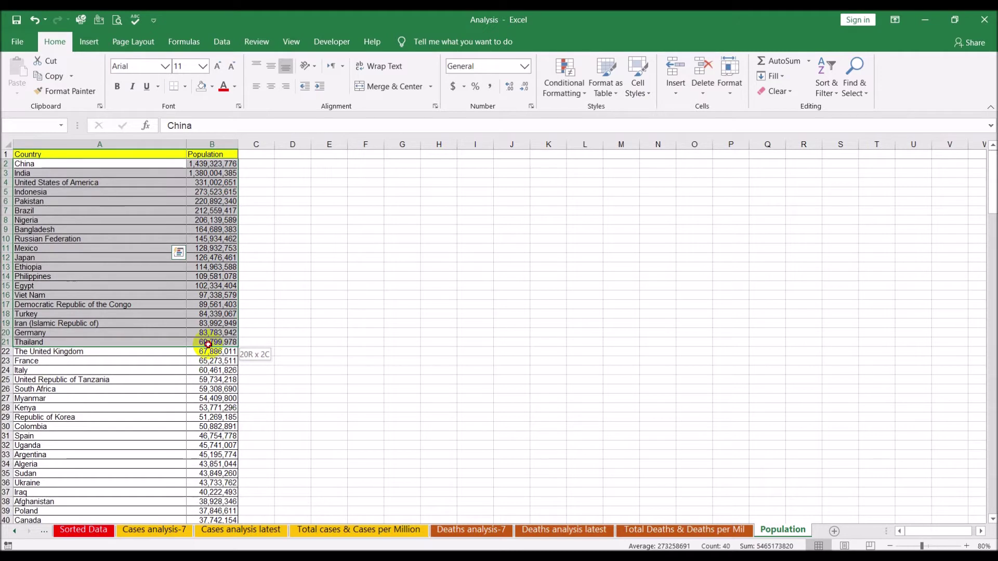
pyautogui.moveTo(208, 344); pyautogui.dragTo(208, 346)
pyautogui.hotkey('ctrl', 'c')
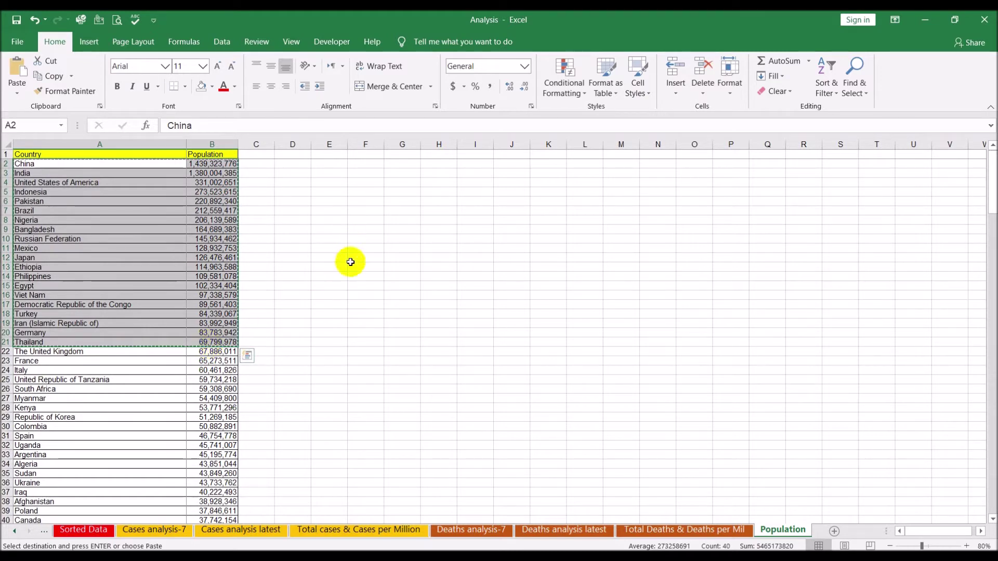
pyautogui.click(337, 163)
pyautogui.hotkey('ctrl', 'v')
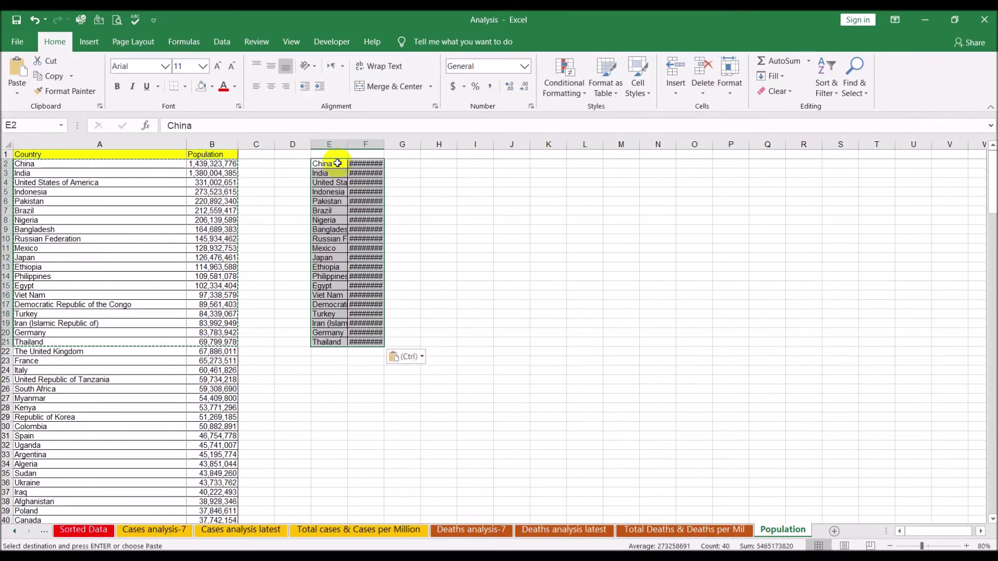
# Copy the Country and Population headers to E1:F1 and auto-fit the widths of all columns.
pyautogui.moveTo(109, 155); pyautogui.dragTo(203, 155)
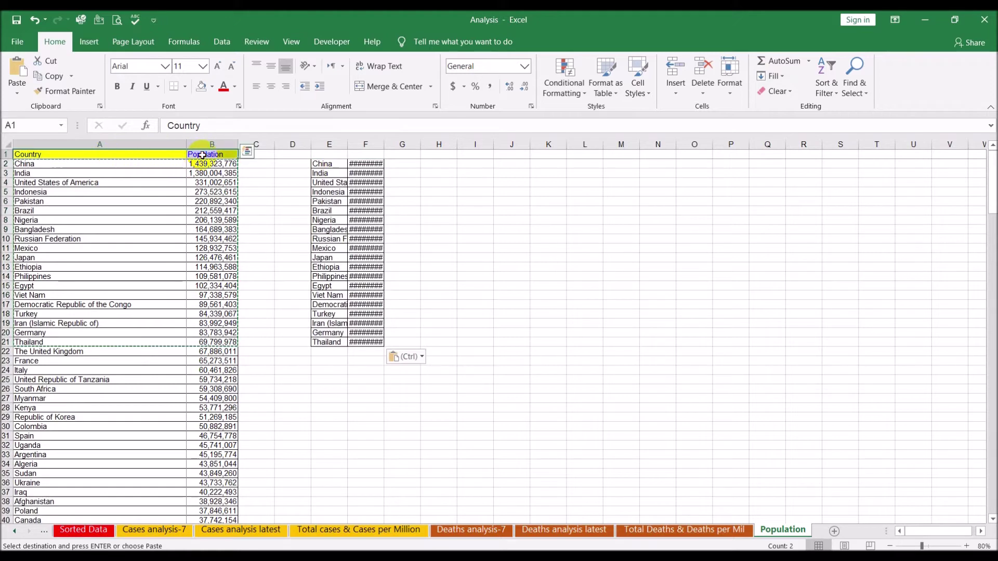
pyautogui.hotkey('ctrl', 'c')
pyautogui.click(326, 152)
pyautogui.hotkey('ctrl', 'v')
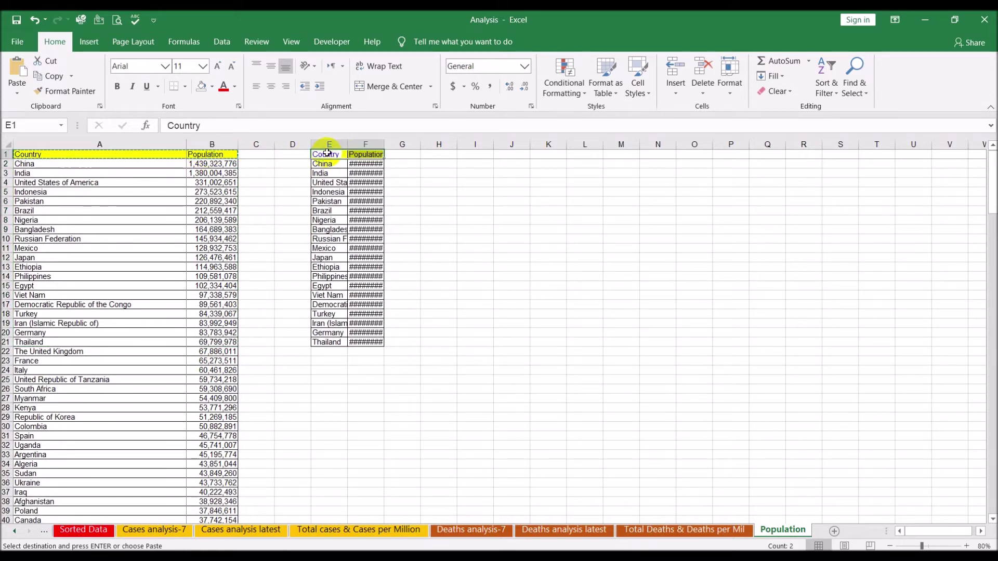
pyautogui.click(7, 144)
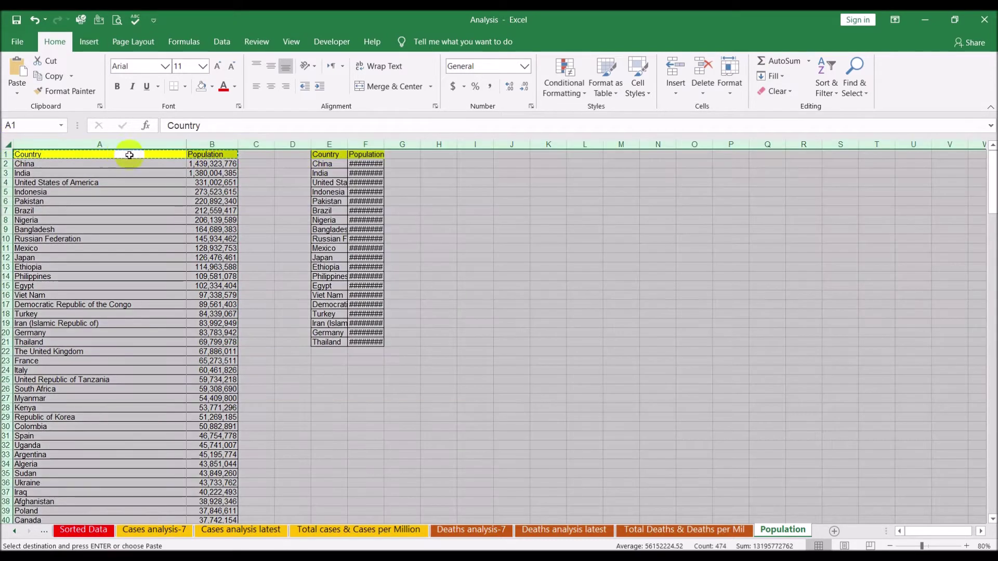
pyautogui.doubleClick(186, 143)
# Sort the full country list in columns A:B by Country from A to Z.
pyautogui.moveTo(137, 142); pyautogui.dragTo(210, 144)
pyautogui.click(826, 86)
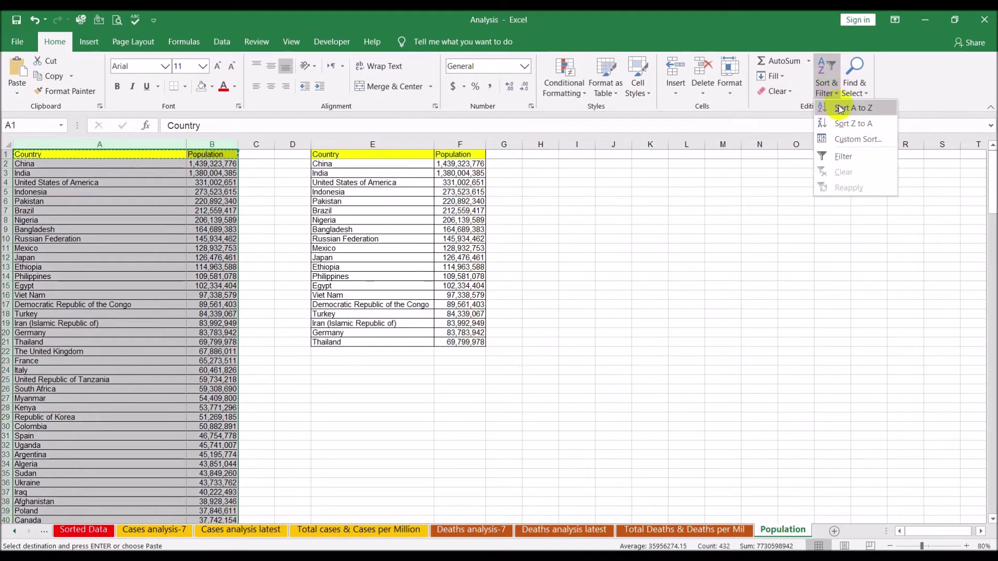
pyautogui.click(839, 141)
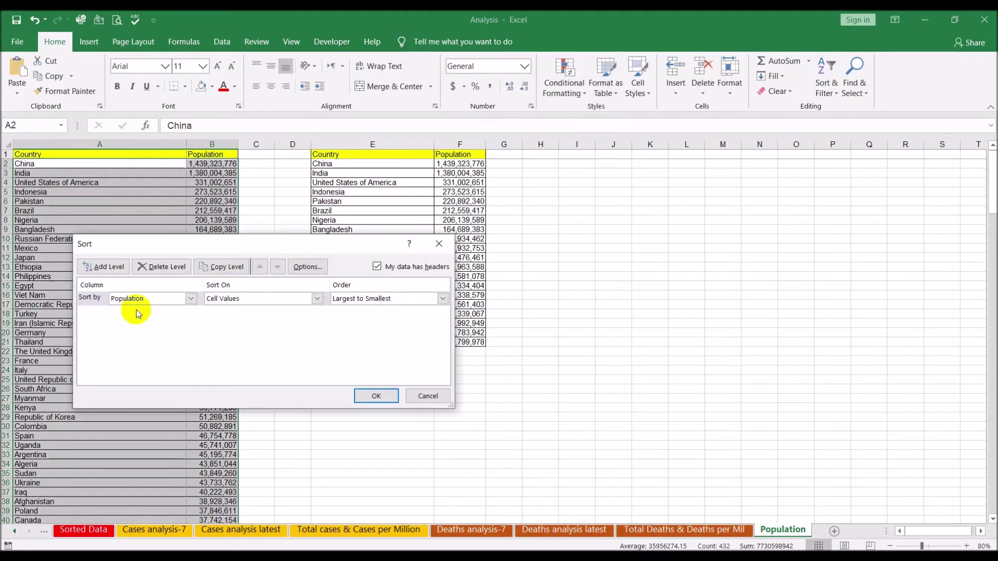
pyautogui.click(126, 298)
pyautogui.click(137, 311)
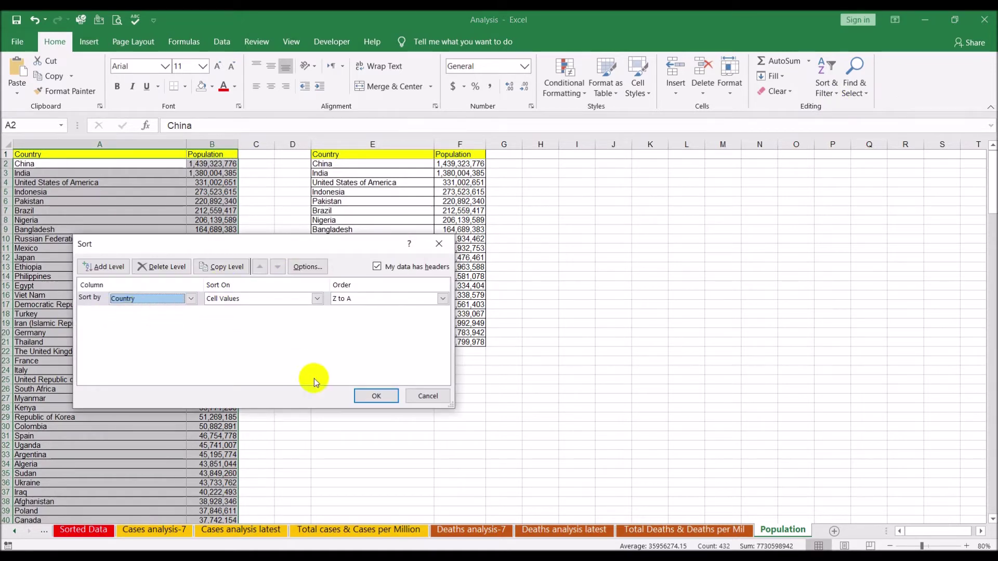
pyautogui.click(372, 299)
pyautogui.click(368, 311)
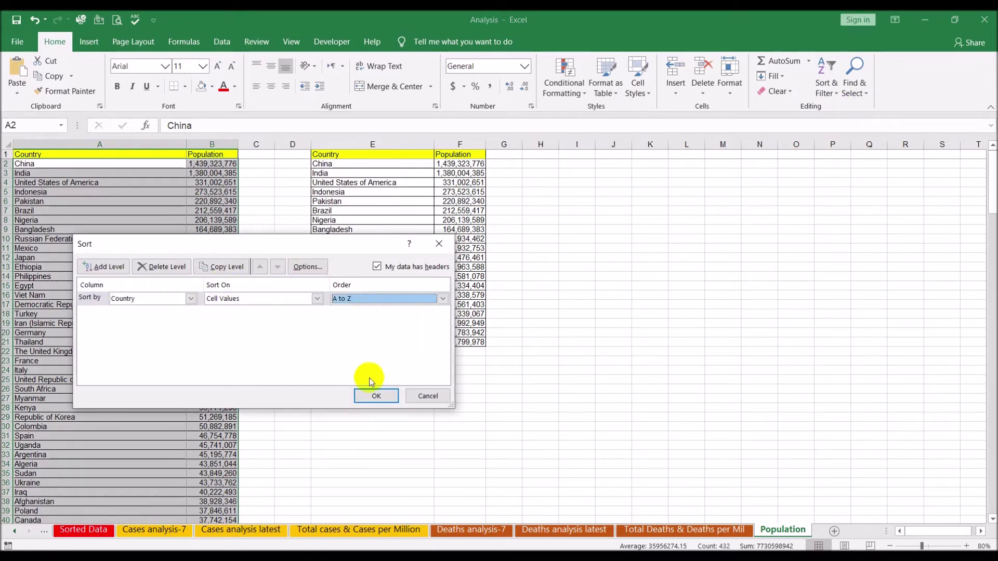
pyautogui.click(377, 396)
pyautogui.click(577, 324)
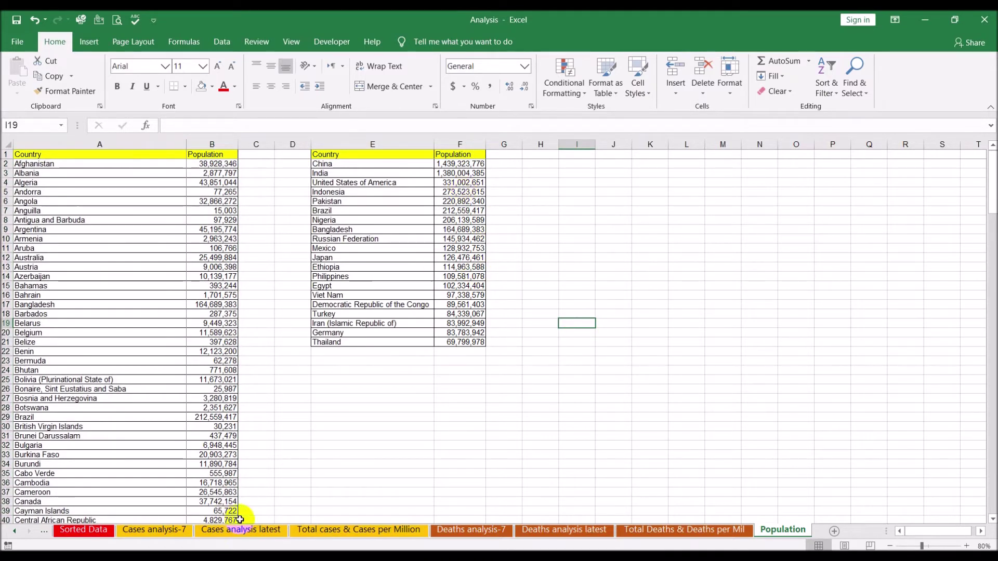
# Return from the Population sheet to the Combined sheet.
pyautogui.click(14, 531)
pyautogui.click(14, 531)
pyautogui.click(14, 531)
pyautogui.click(14, 531)
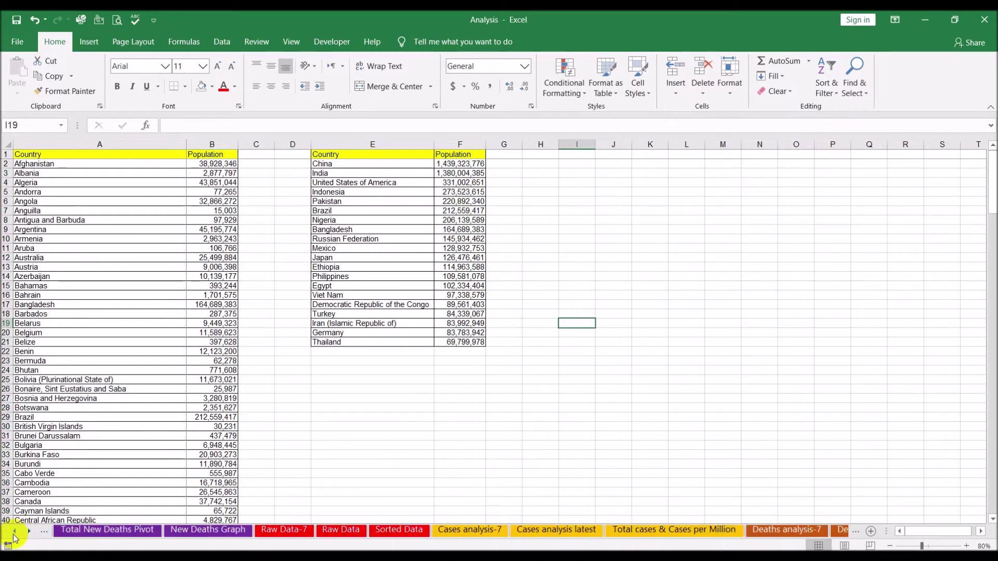
pyautogui.click(14, 531)
pyautogui.click(14, 531)
pyautogui.click(14, 531)
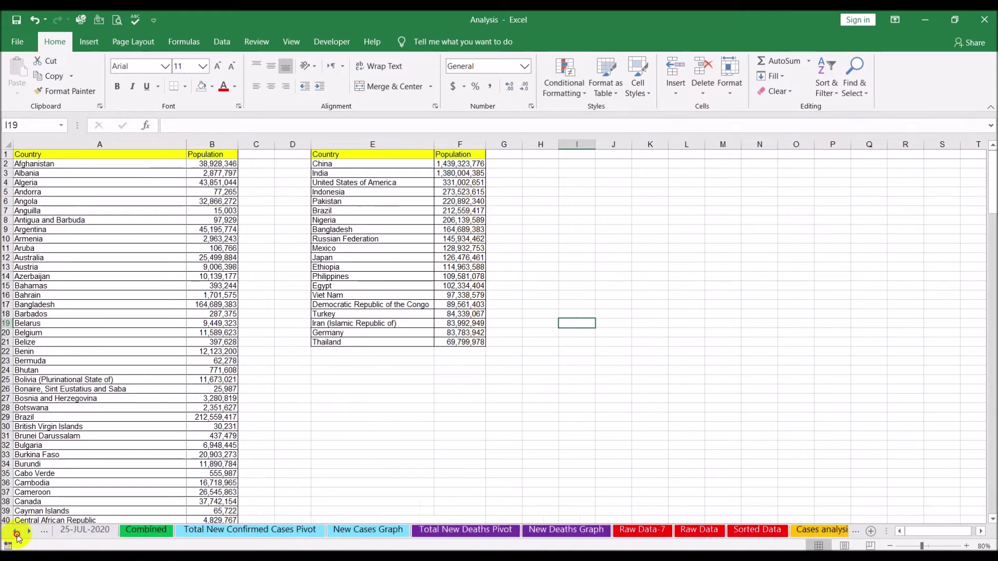
pyautogui.click(14, 531)
pyautogui.click(212, 531)
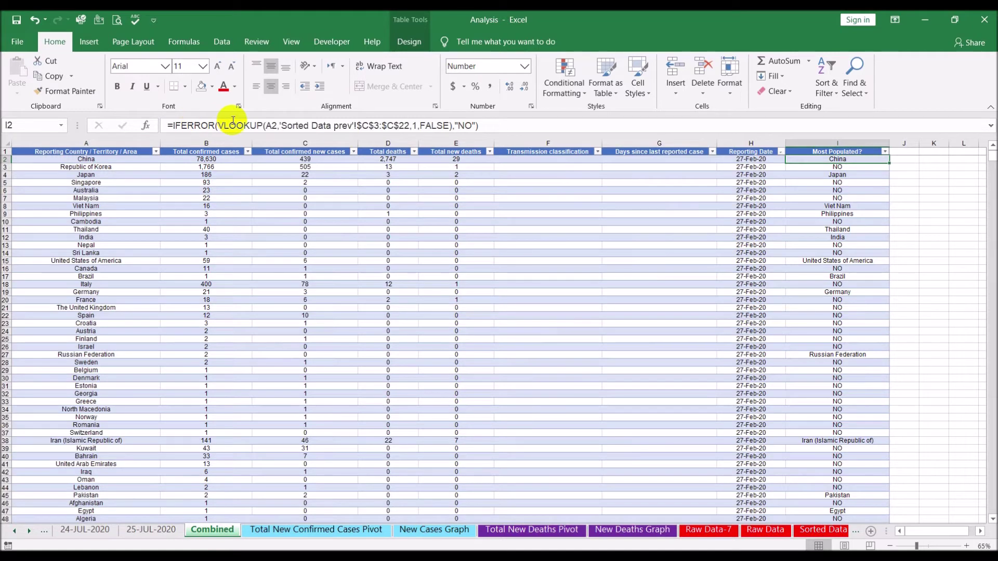
# Begin a new formula in the Most Populated? cell I2 as =VLOOKUP(a2, using the plain cell reference as lookup value.
pyautogui.click(538, 123)
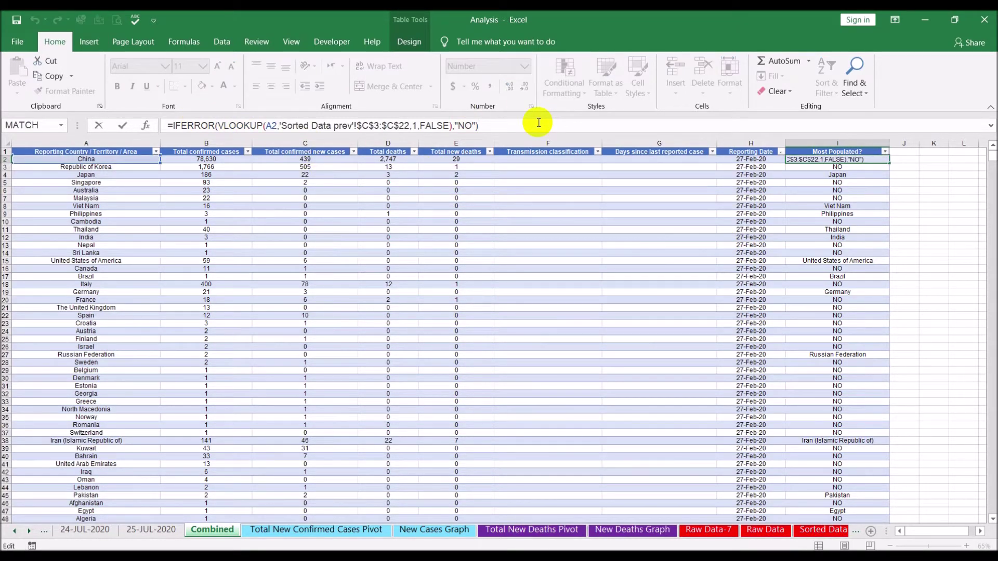
pyautogui.hotkey('ctrl', 'Return')
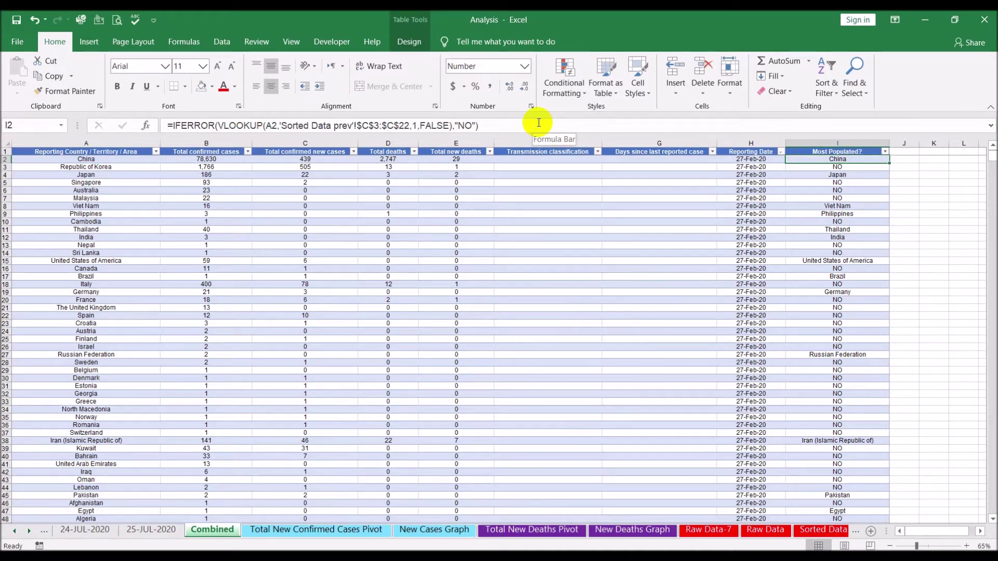
pyautogui.write('=vl')
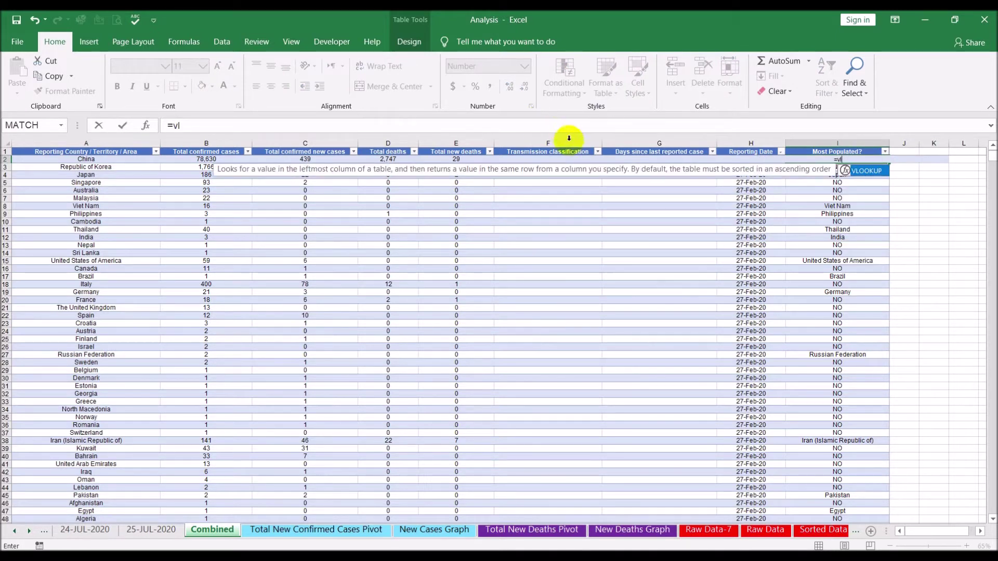
pyautogui.doubleClick(871, 173)
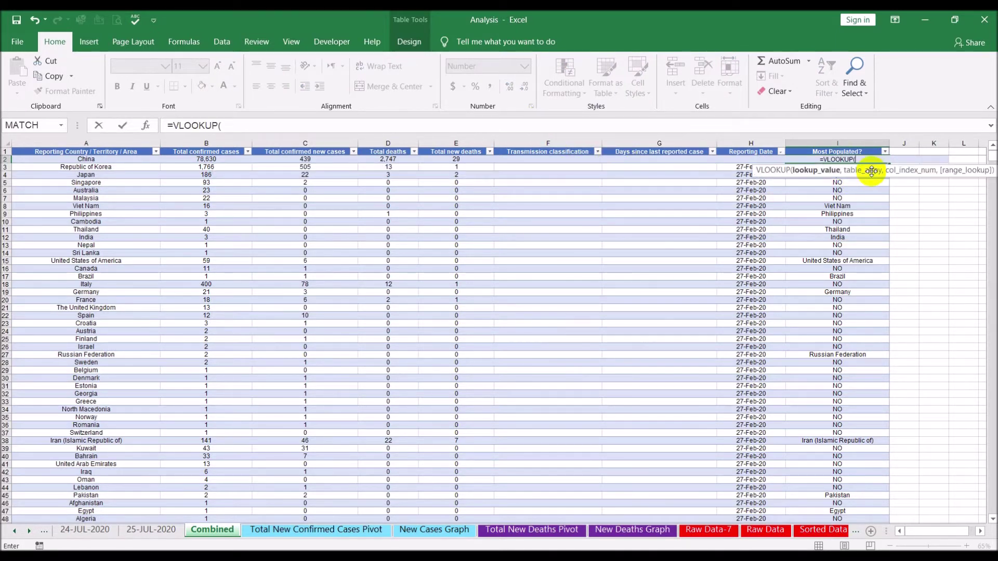
pyautogui.click(90, 160)
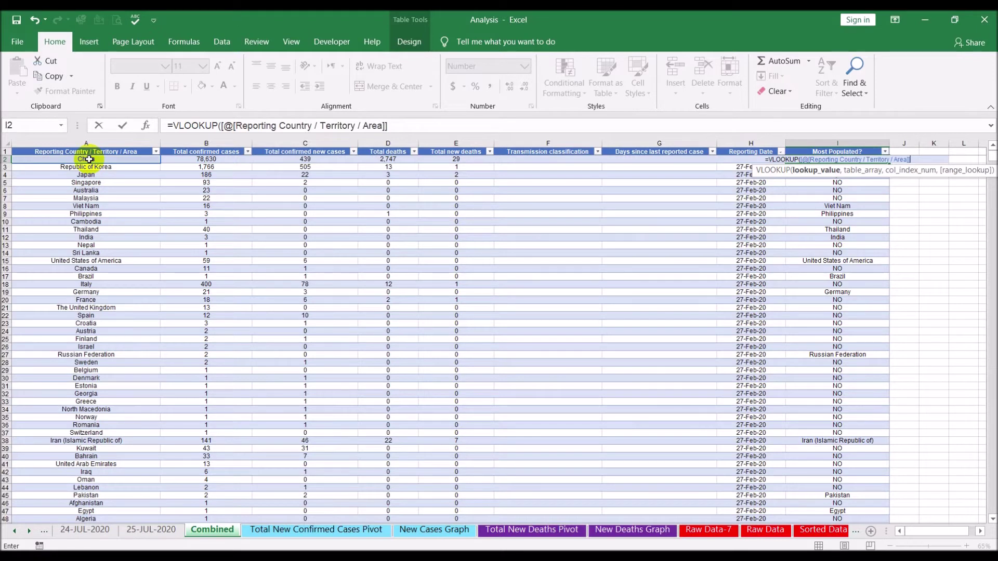
pyautogui.moveTo(229, 126); pyautogui.dragTo(397, 126)
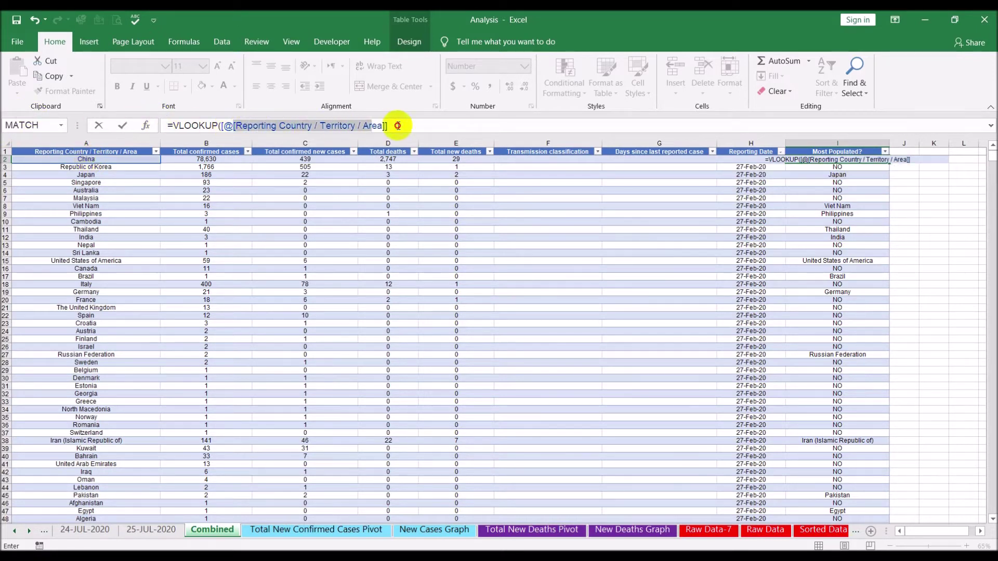
pyautogui.press('BackSpace')
pyautogui.press('BackSpace')
pyautogui.press('BackSpace')
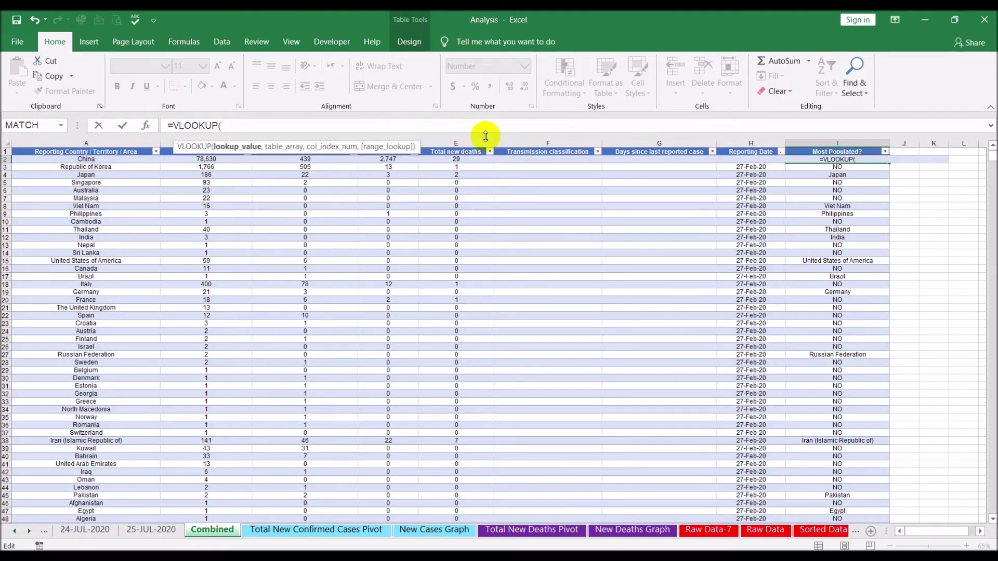
pyautogui.write('a2,')
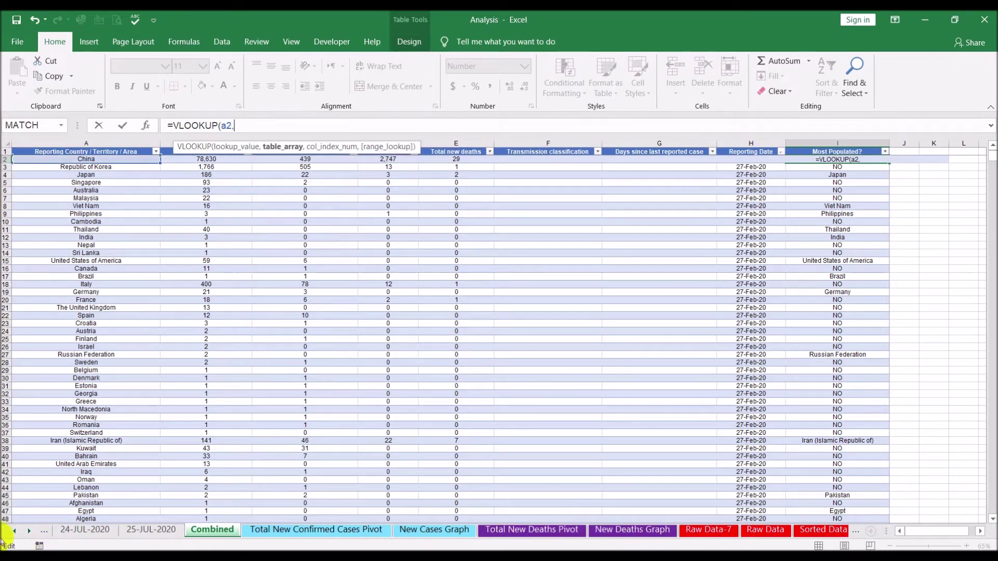
# Complete the VLOOKUP in cell I2 with Population!E:F as the table array, column index 2 and FALSE for exact match.
pyautogui.click(29, 531)
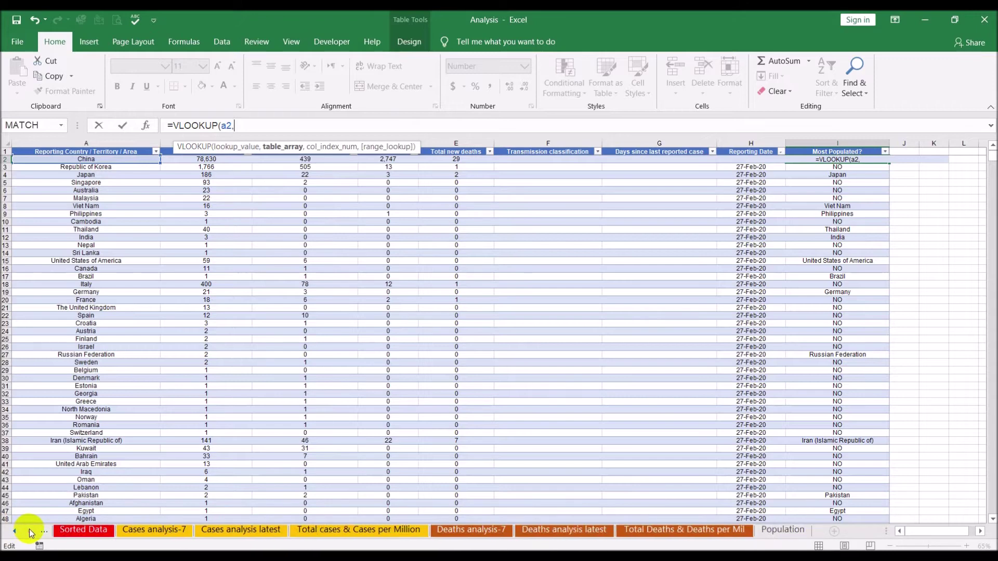
pyautogui.click(782, 530)
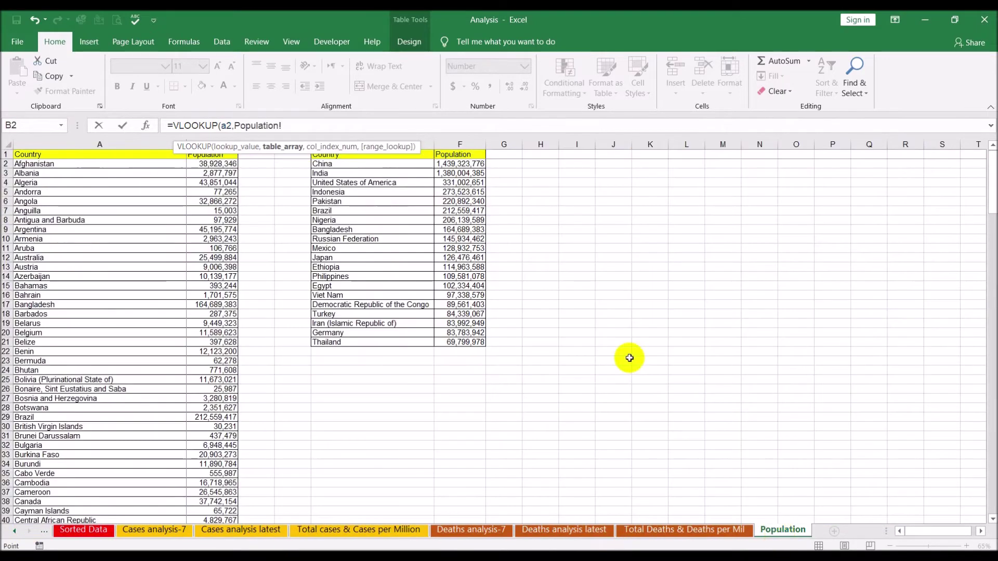
pyautogui.moveTo(430, 143); pyautogui.dragTo(445, 144)
pyautogui.write(',2,')
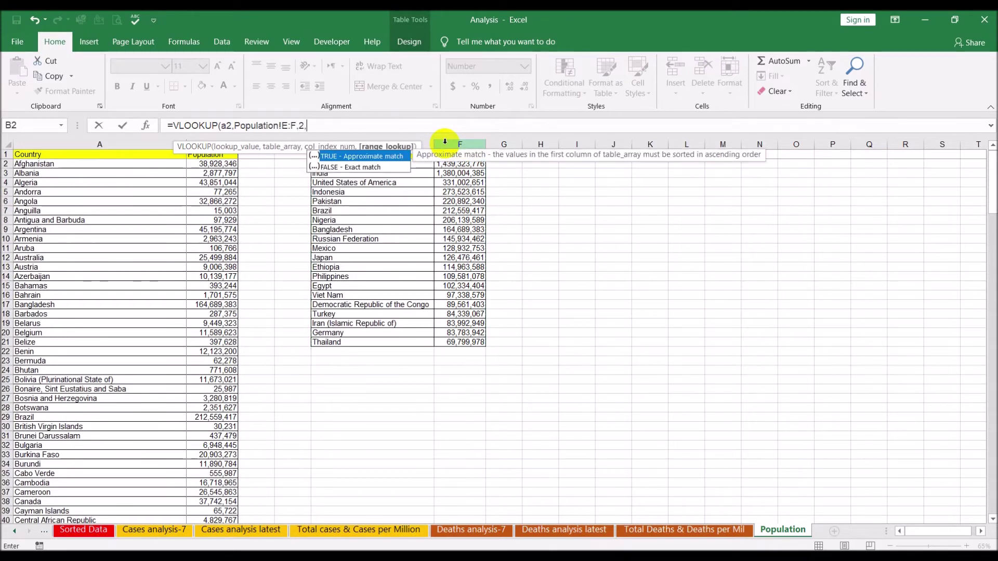
pyautogui.write('false)')
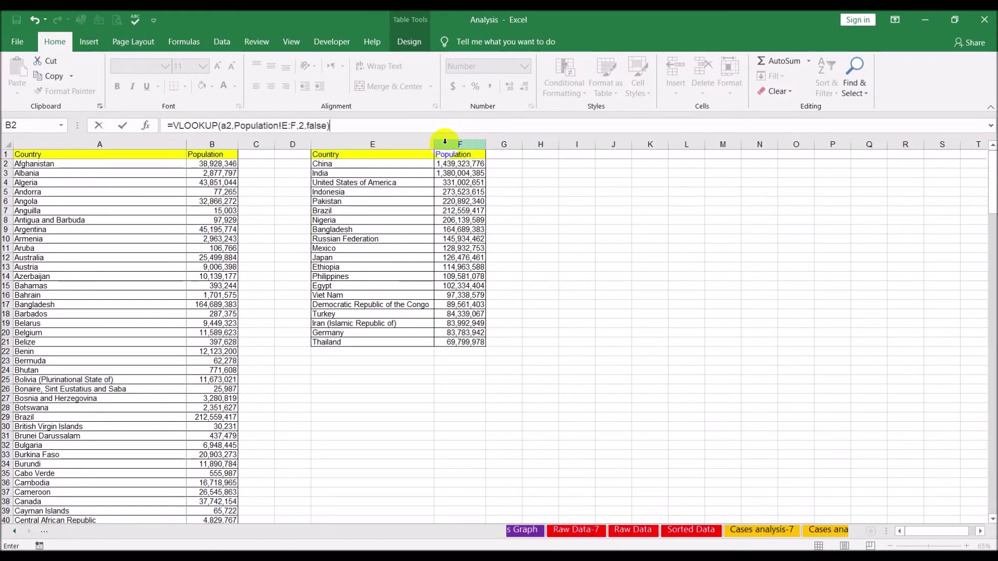
pyautogui.press('Return')
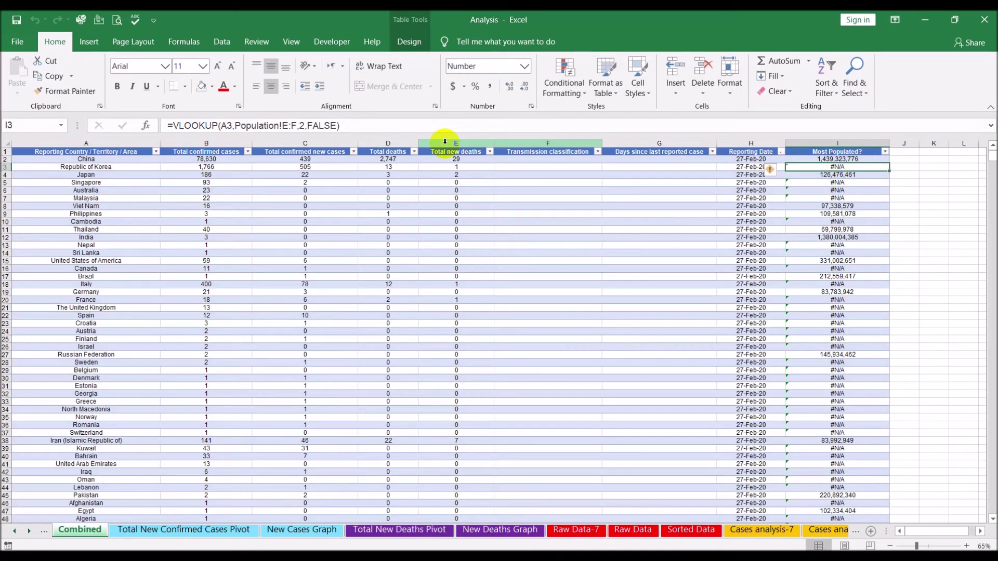
# Edit the VLOOKUP in I2 to search Population!E:E and return column 1.
pyautogui.press('Up')
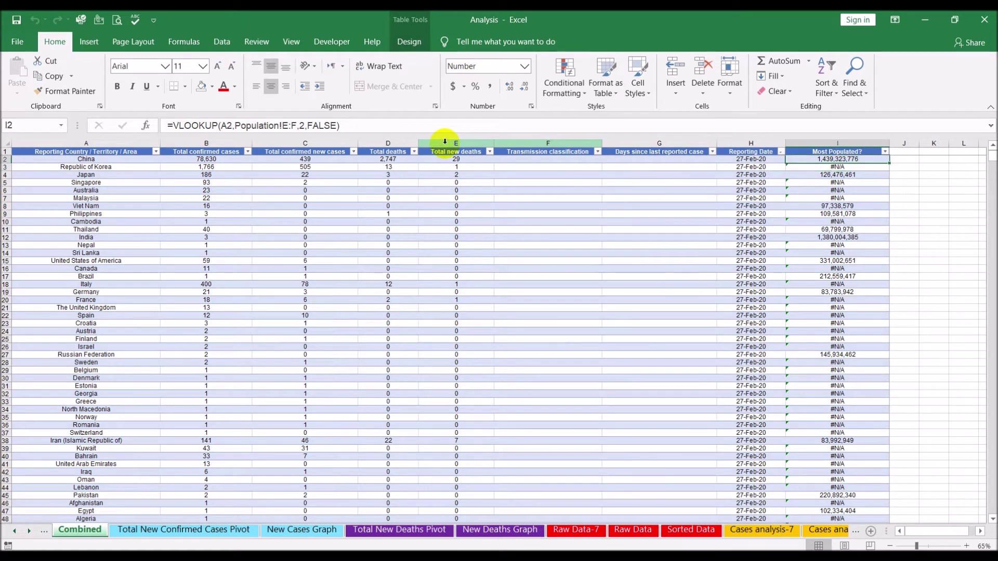
pyautogui.click(300, 125)
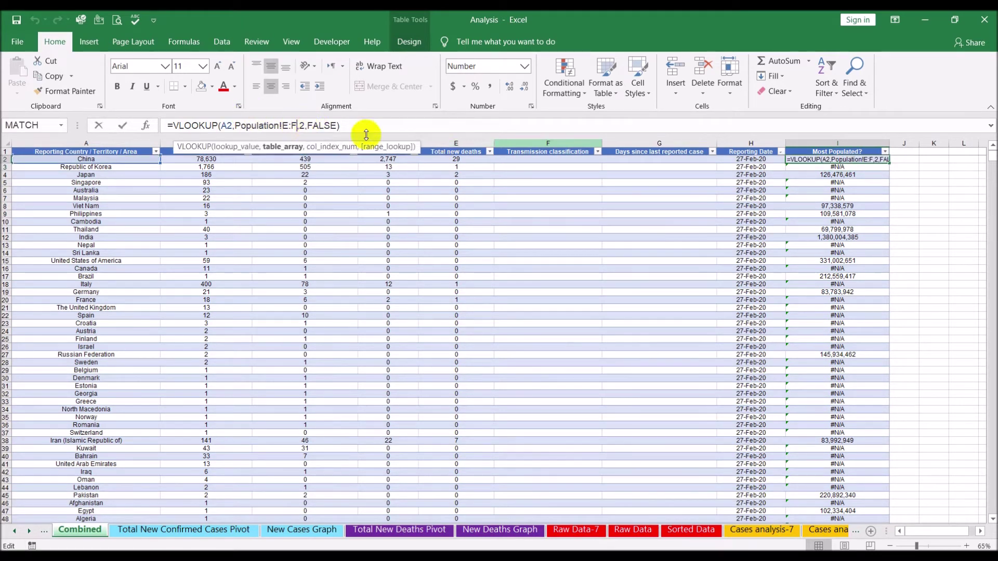
pyautogui.press('BackSpace')
pyautogui.write('E')
pyautogui.press('Right')
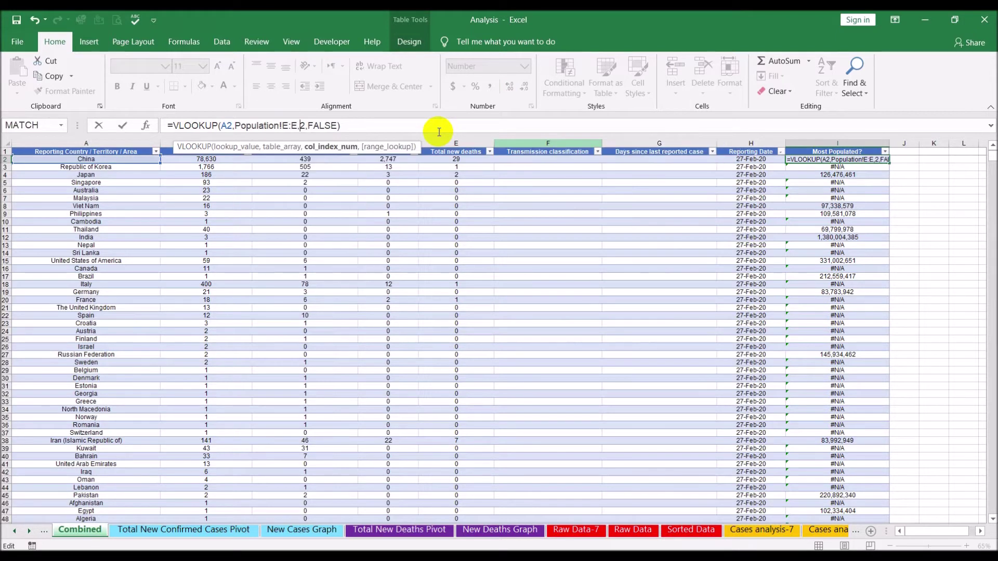
pyautogui.press('Return')
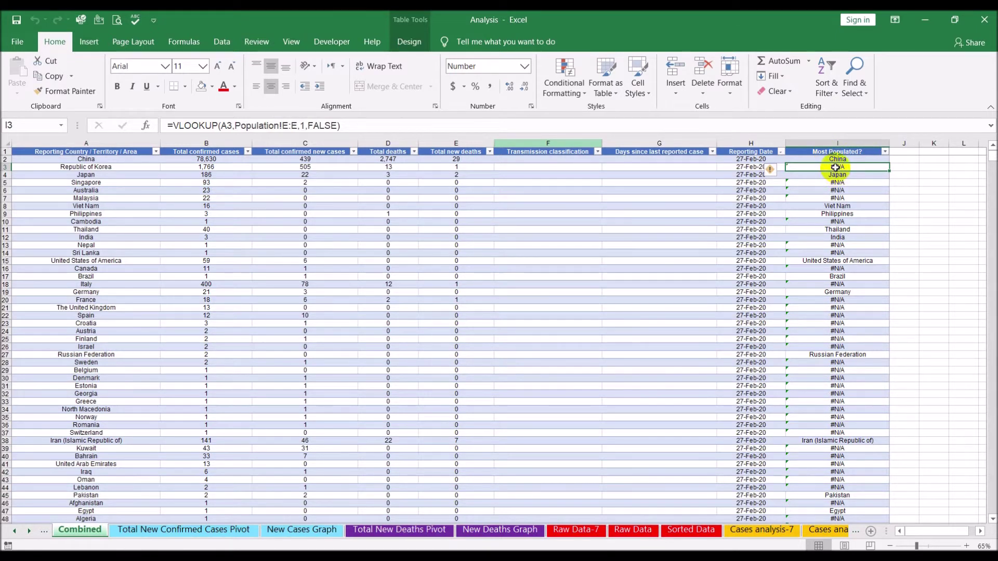
# Wrap the VLOOKUP in I3 in IFERROR with "NO" as the value if an error occurs.
pyautogui.click(171, 126)
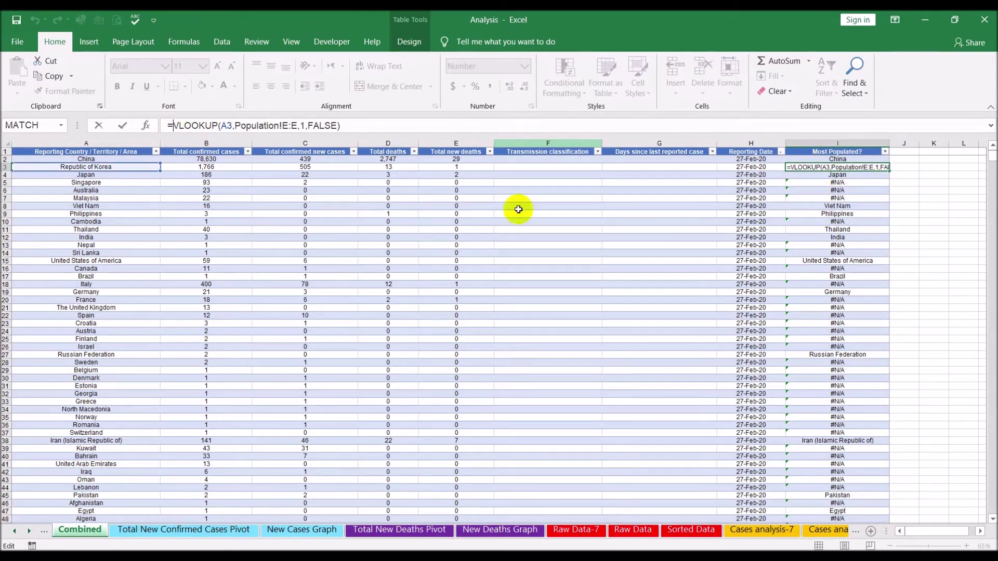
pyautogui.write('if')
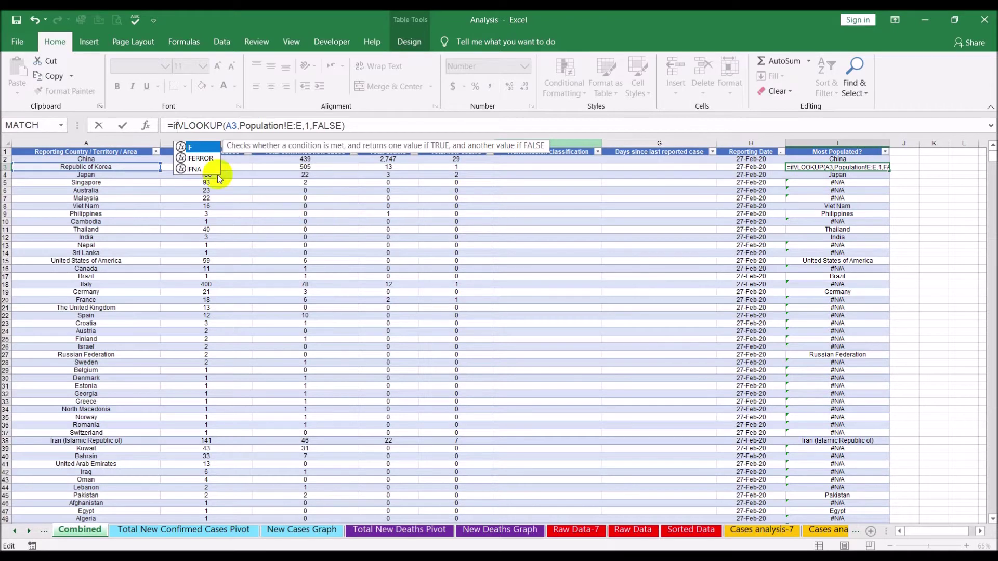
pyautogui.doubleClick(200, 158)
pyautogui.click(393, 123)
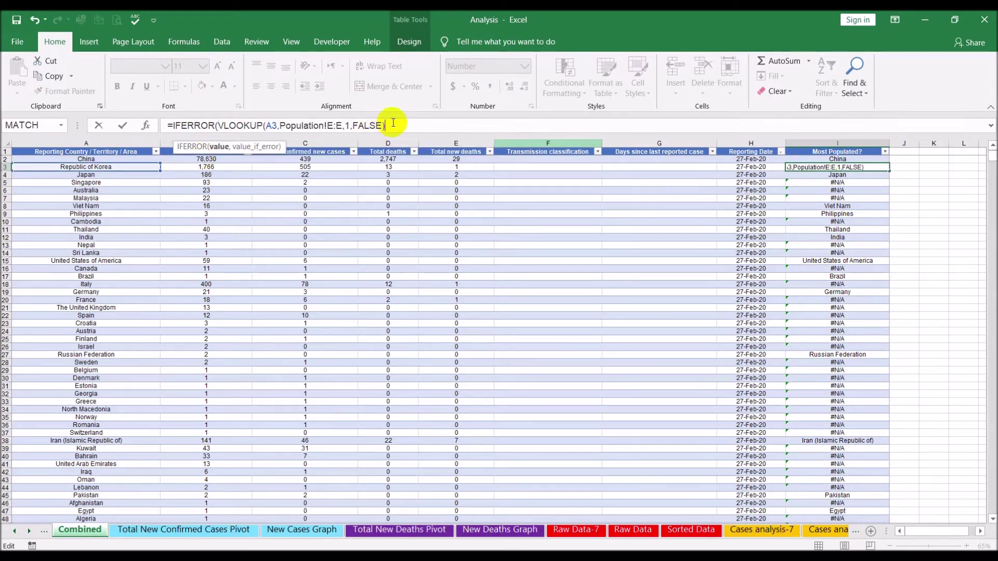
pyautogui.write(',"NO"')
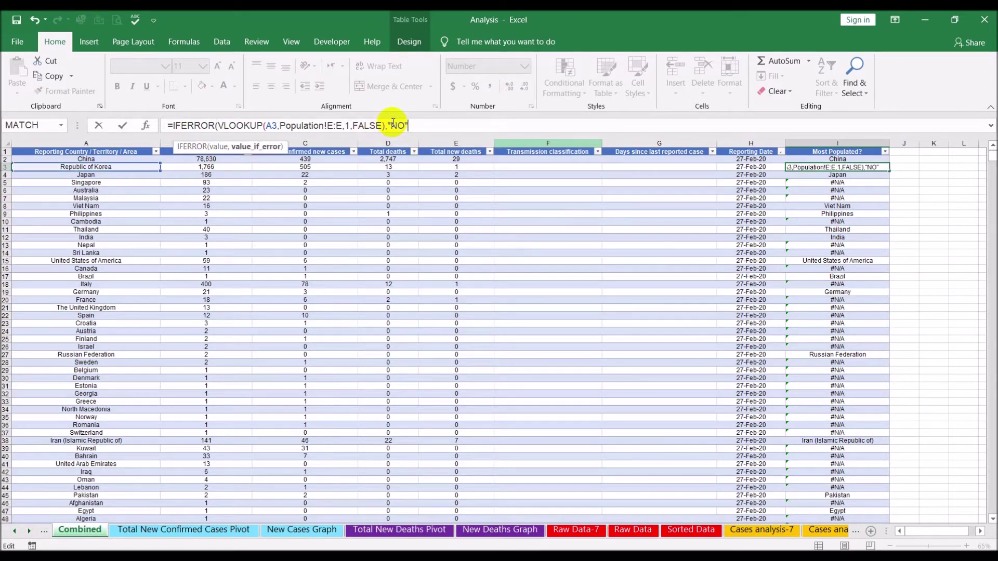
pyautogui.write(')')
pyautogui.press('Return')
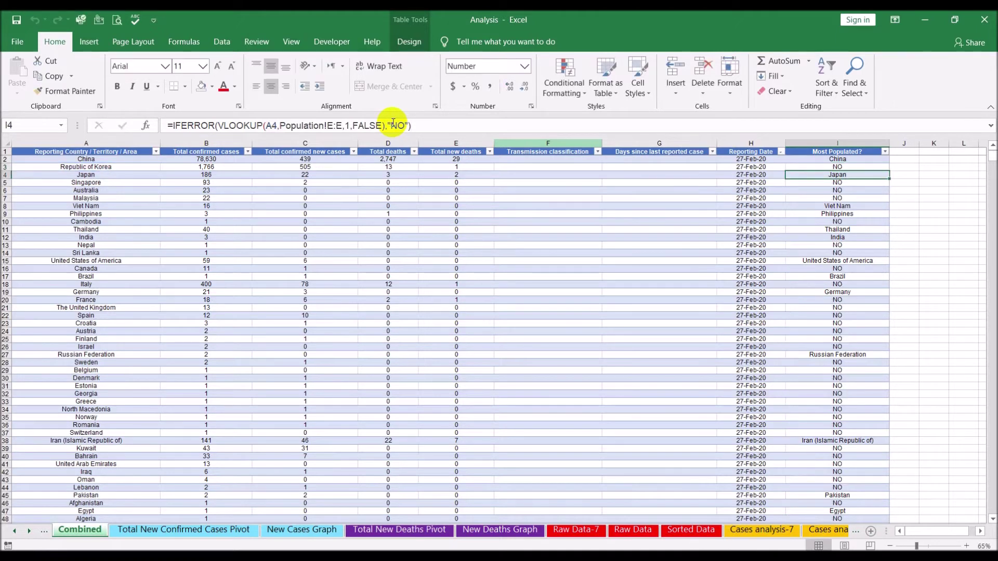
# Copy all country data rows from A6 through the Reporting Date column on the 25-JUL-2020 sheet.
pyautogui.click(950, 230)
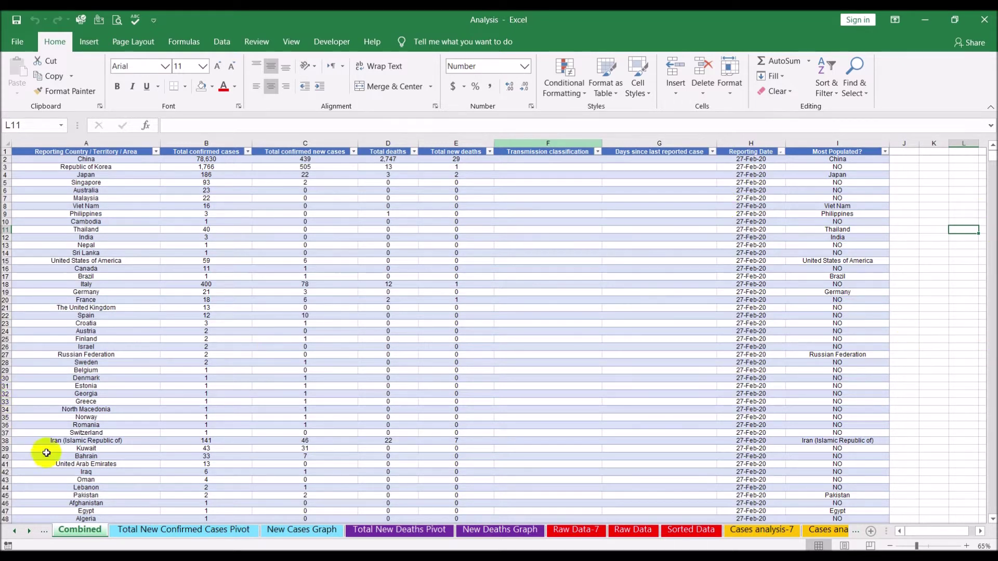
pyautogui.click(14, 531)
pyautogui.click(14, 530)
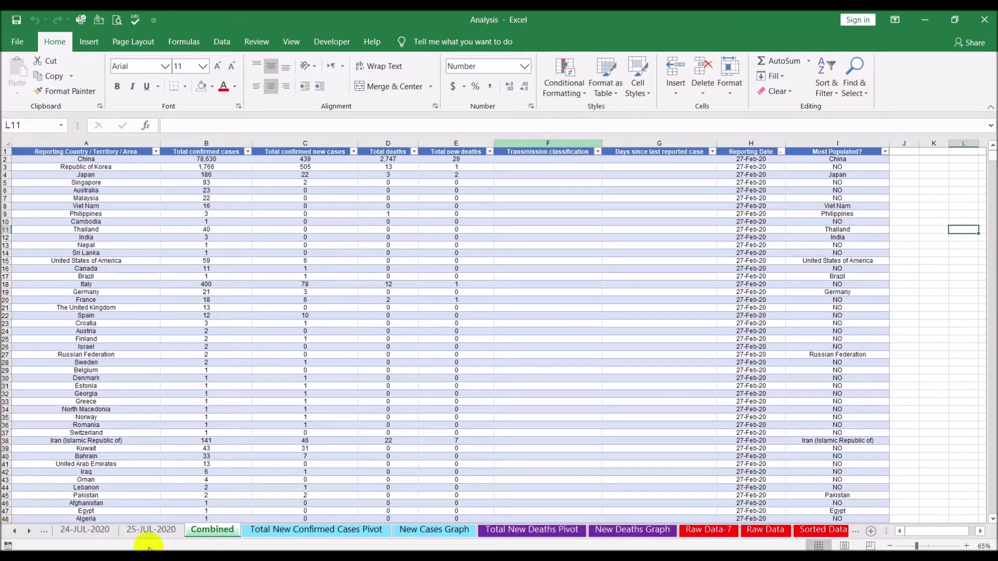
pyautogui.click(157, 535)
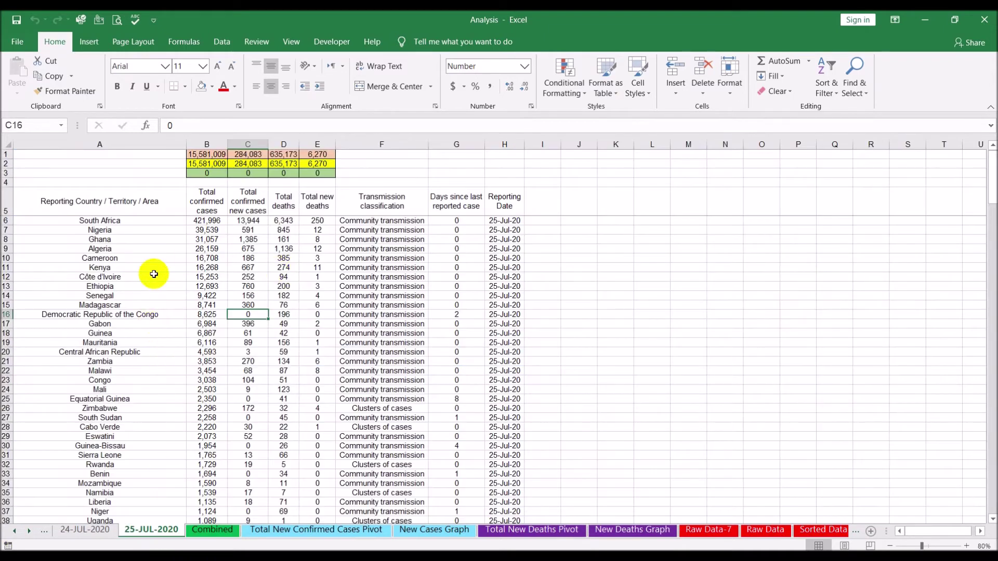
pyautogui.click(123, 224)
pyautogui.hotkey('ctrl', 'shift', 'Right')
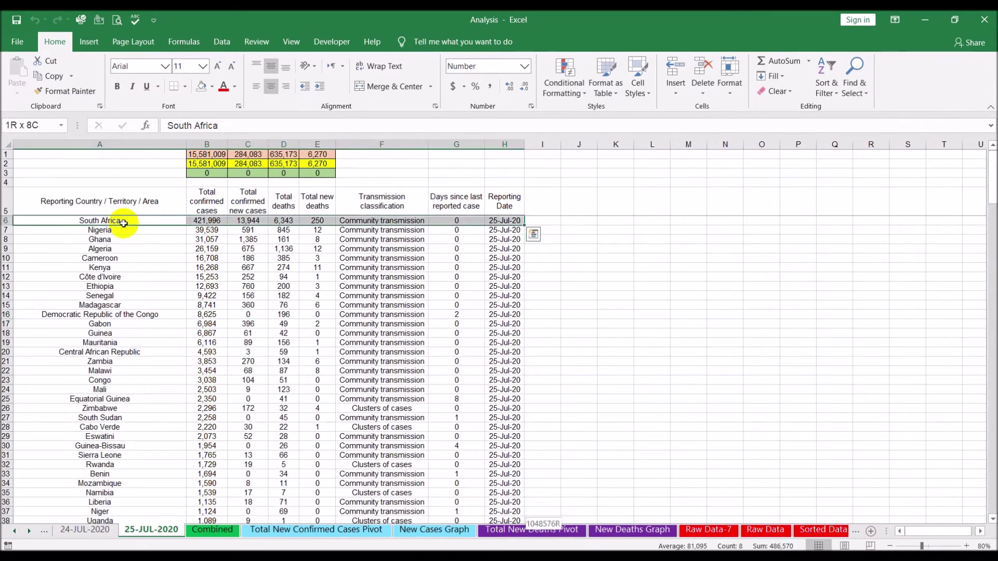
pyautogui.hotkey('ctrl', 'shift', 'Down')
pyautogui.hotkey('ctrl', 'c')
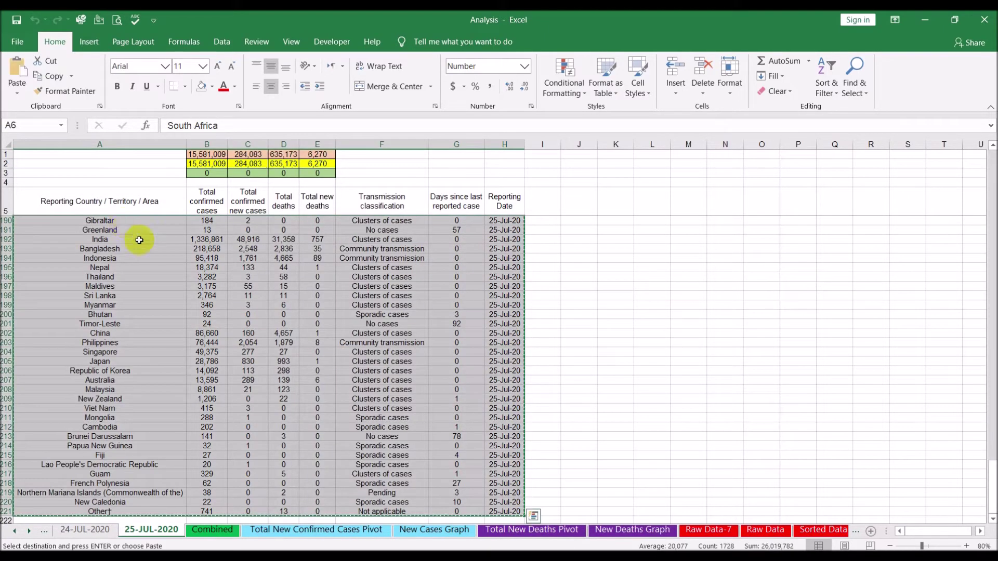
# Go to the end of the Combined table and inspect the Most Populated? formula in its last row.
pyautogui.click(198, 530)
pyautogui.click(224, 419)
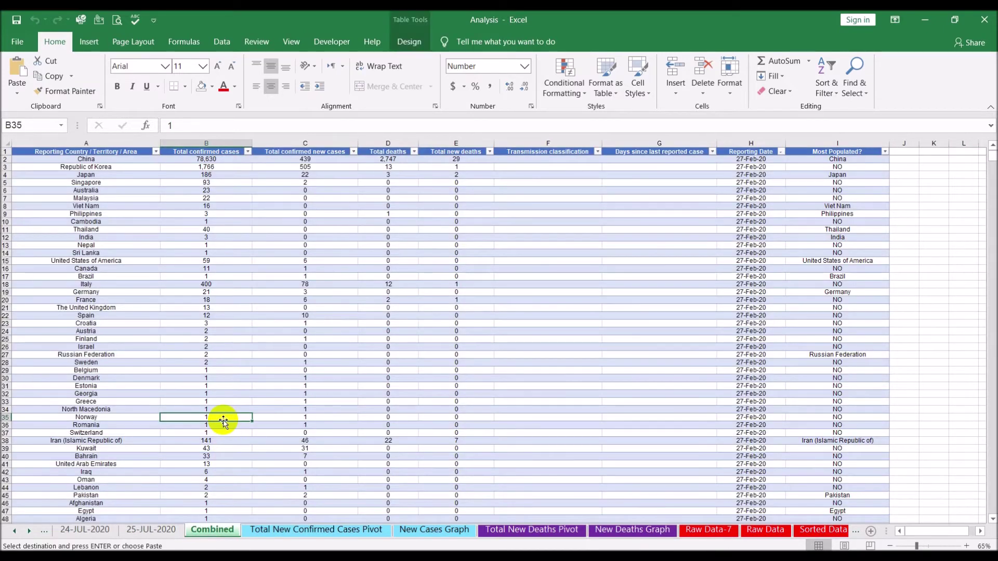
pyautogui.hotkey('ctrl', 'shift', 'Down')
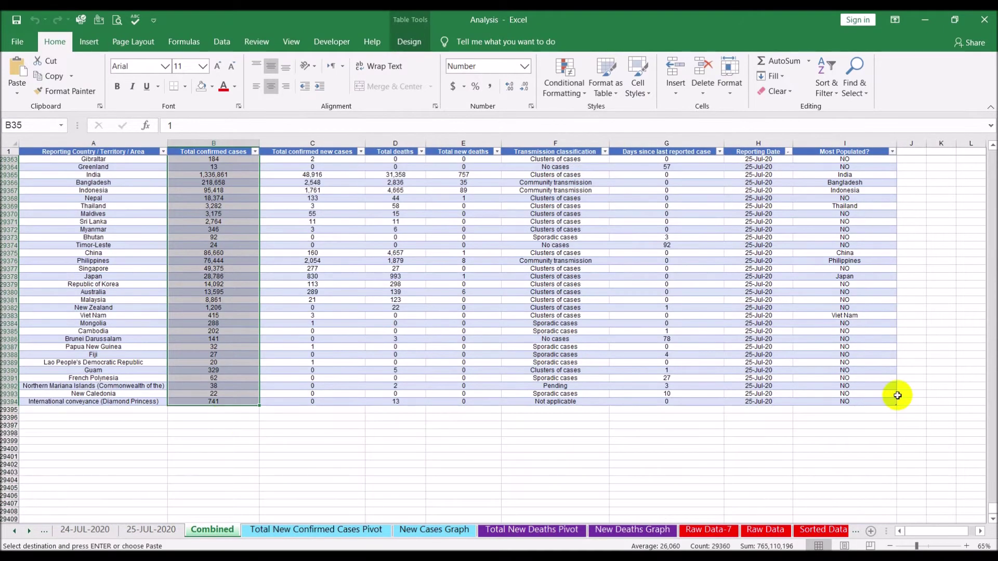
pyautogui.click(878, 404)
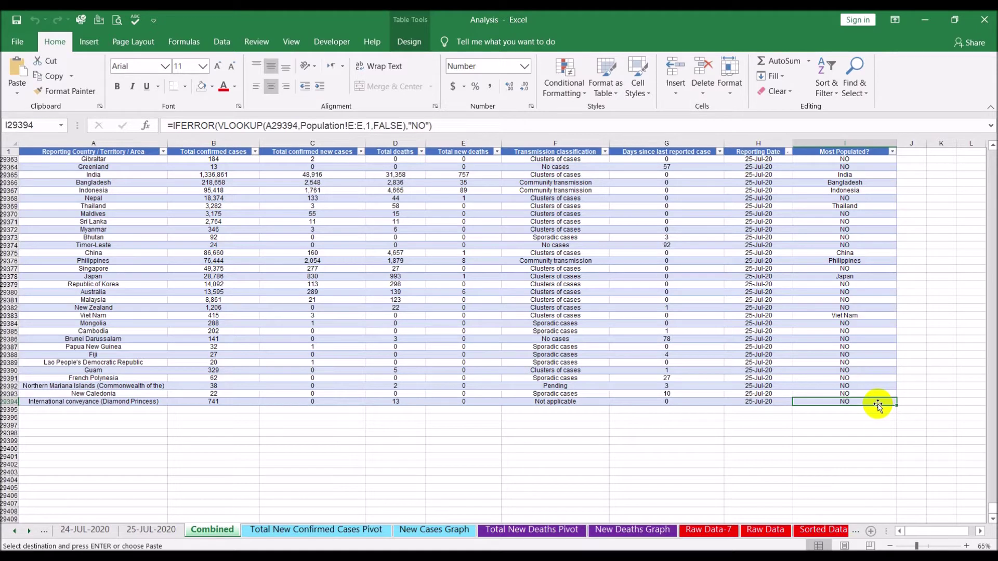
pyautogui.click(384, 463)
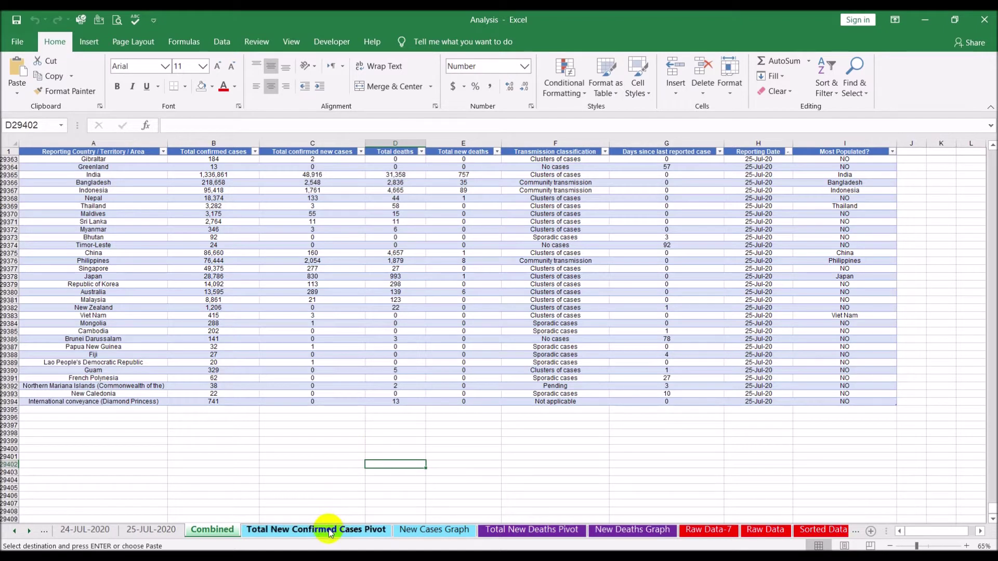
pyautogui.click(299, 464)
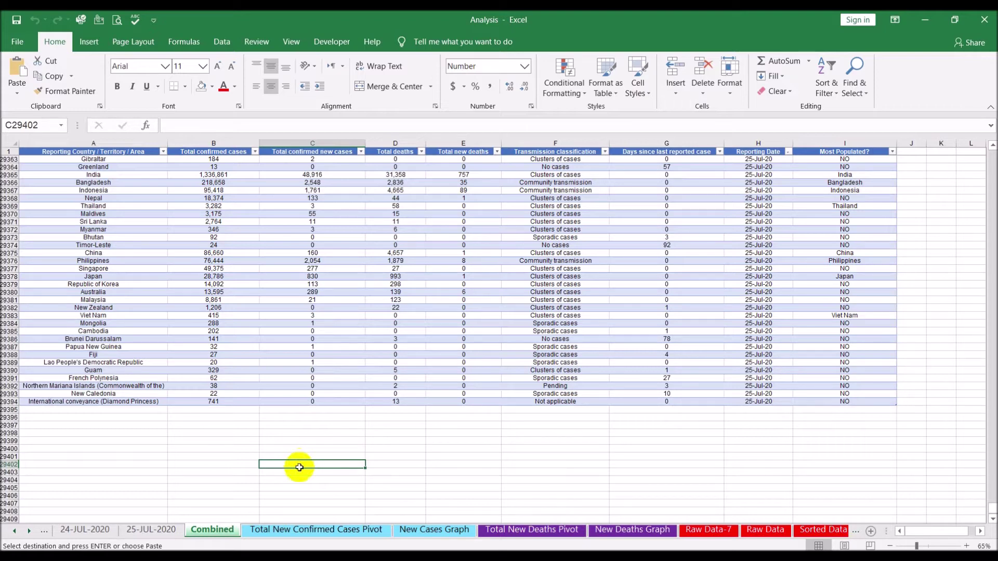
# Examine the pivot table's field layout on the Total New Confirmed Cases Pivot sheet and view the chart on New Cases Graph.
pyautogui.click(298, 529)
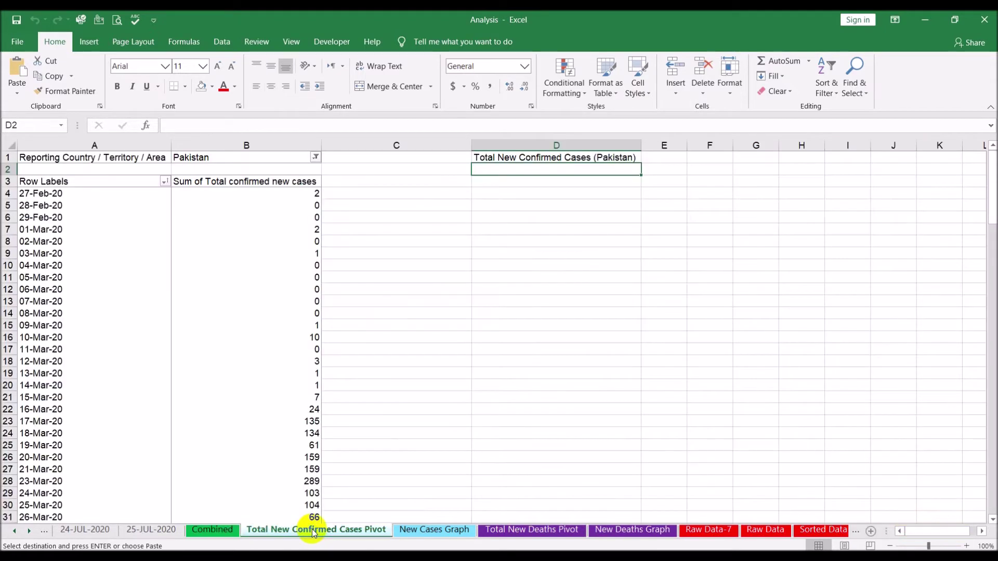
pyautogui.click(284, 350)
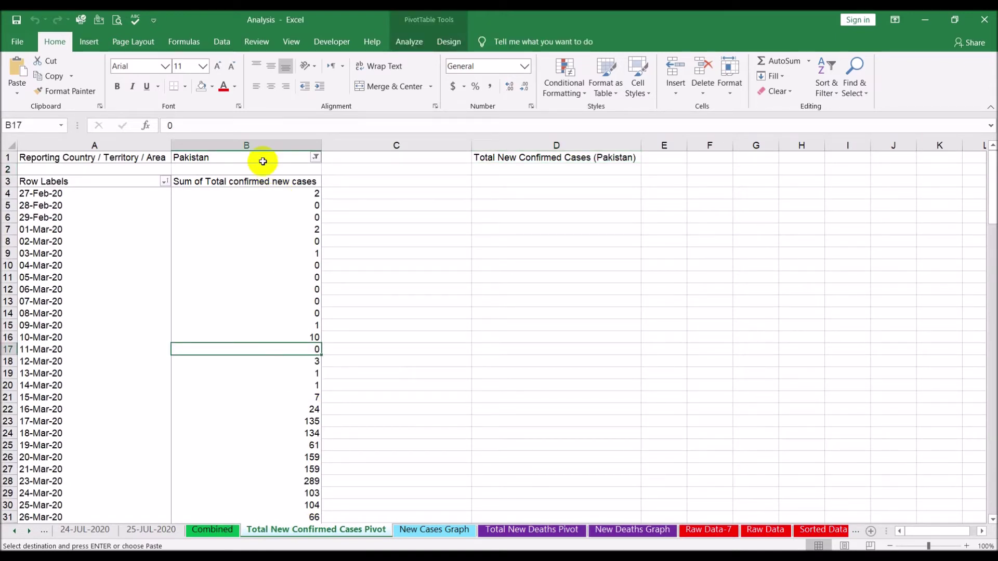
pyautogui.click(111, 199)
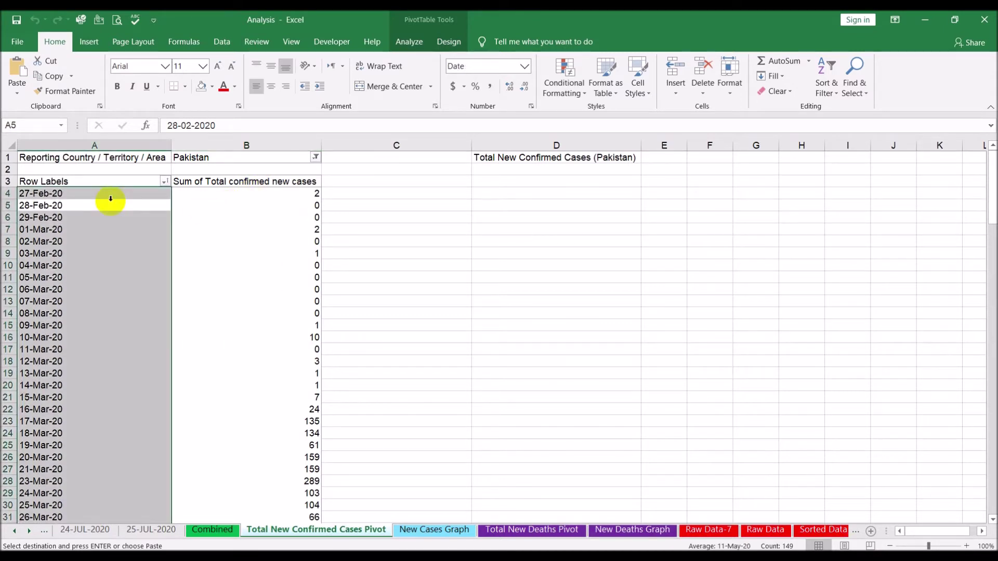
pyautogui.click(409, 41)
pyautogui.click(857, 80)
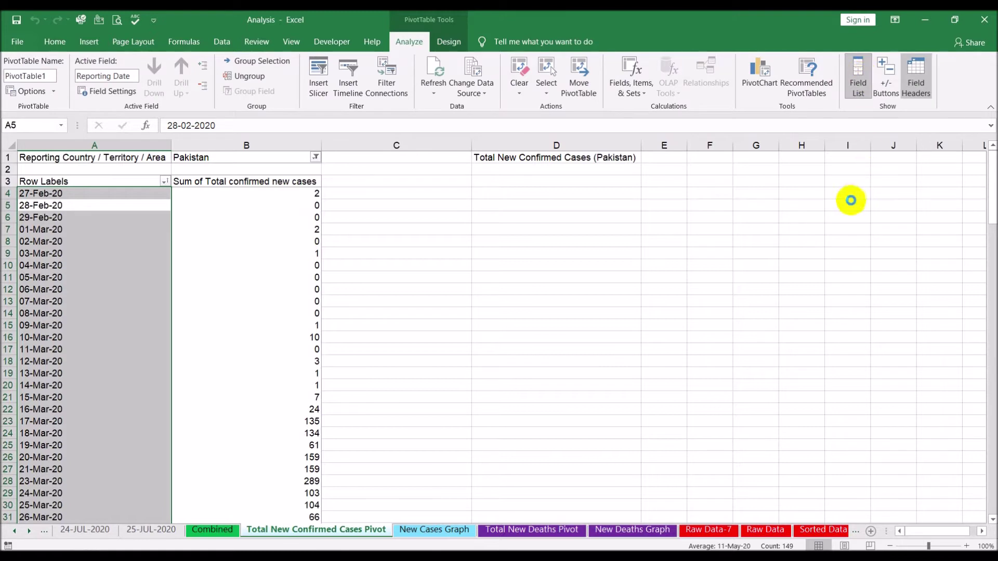
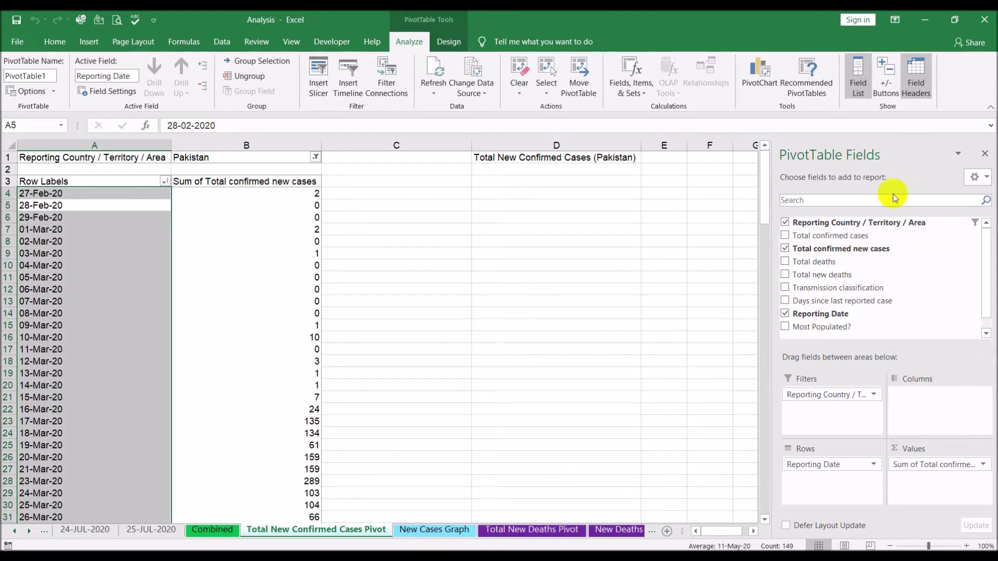
pyautogui.click(985, 155)
pyautogui.click(540, 280)
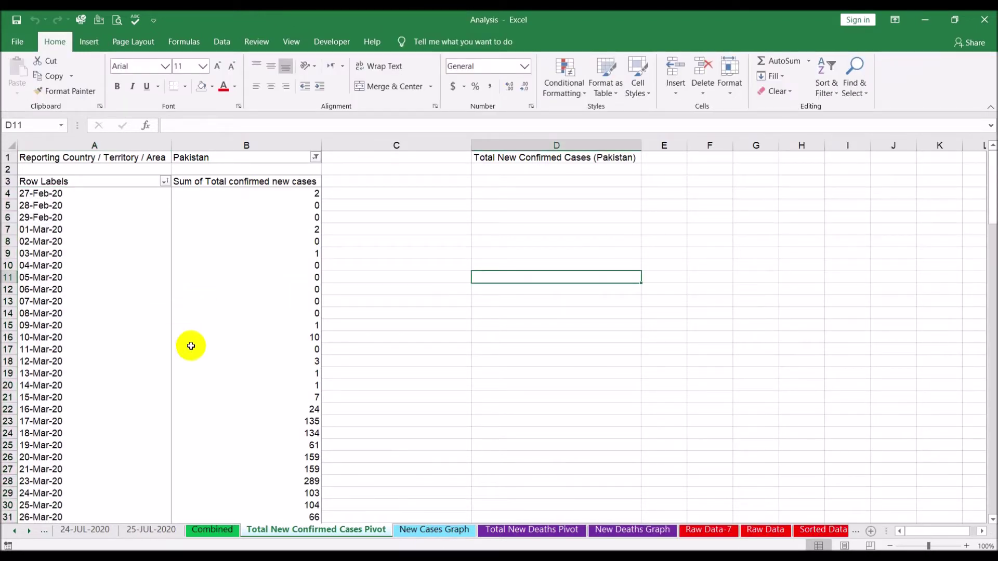
pyautogui.click(438, 532)
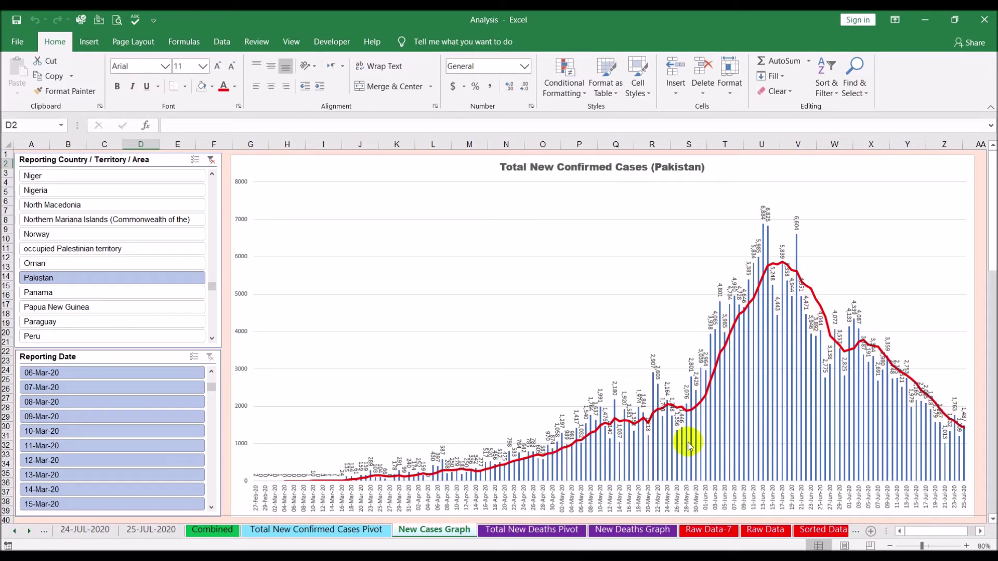
# Insert a clustered column PivotChart from the Total New Confirmed Cases pivot table and place it below the title in column D.
pyautogui.click(317, 529)
pyautogui.click(290, 311)
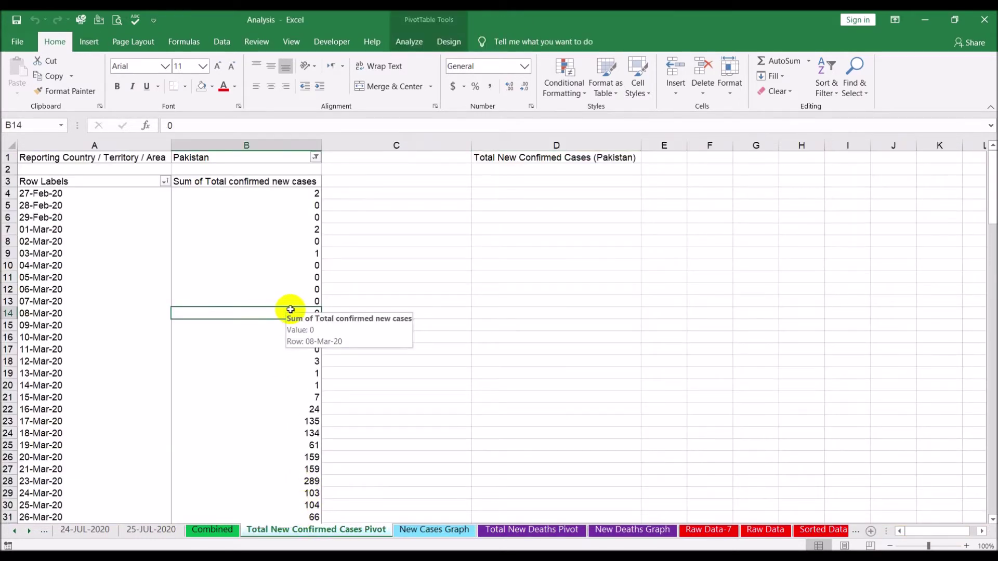
pyautogui.click(89, 42)
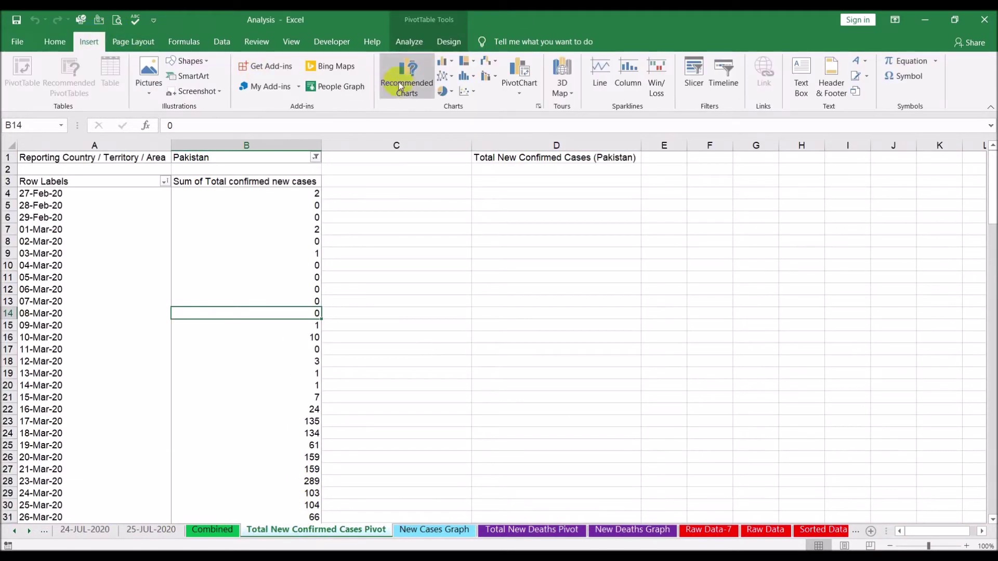
pyautogui.click(442, 61)
pyautogui.click(447, 98)
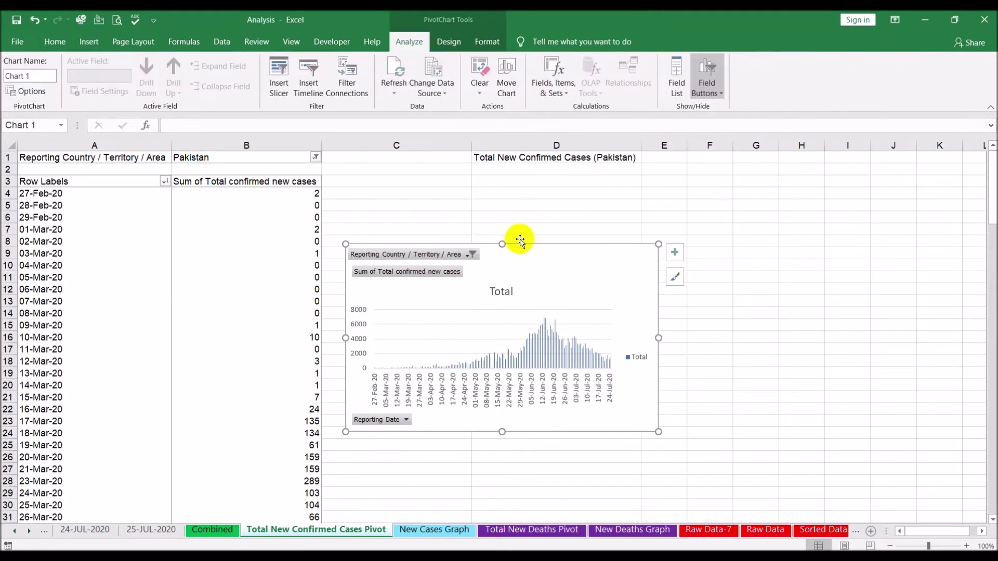
pyautogui.moveTo(538, 260); pyautogui.dragTo(715, 243)
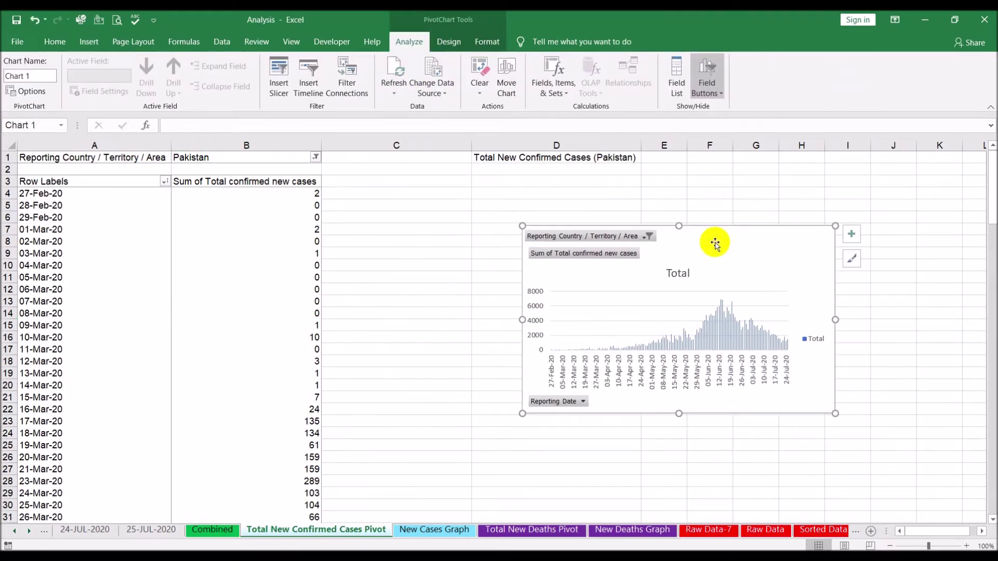
# Add a moving average trendline with a period of 7 to the Total series of the PivotChart.
pyautogui.click(723, 346)
pyautogui.rightClick(724, 345)
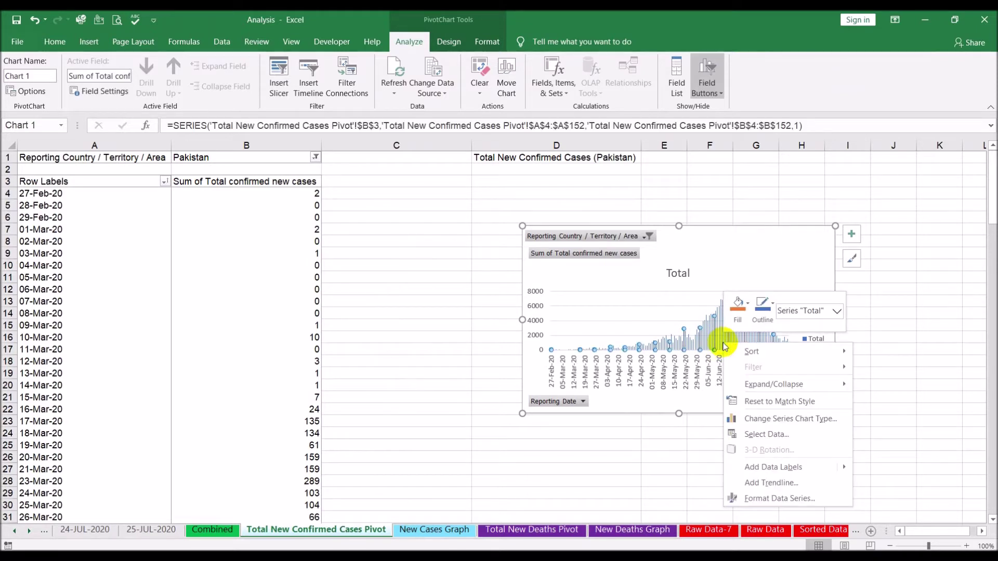
pyautogui.click(772, 483)
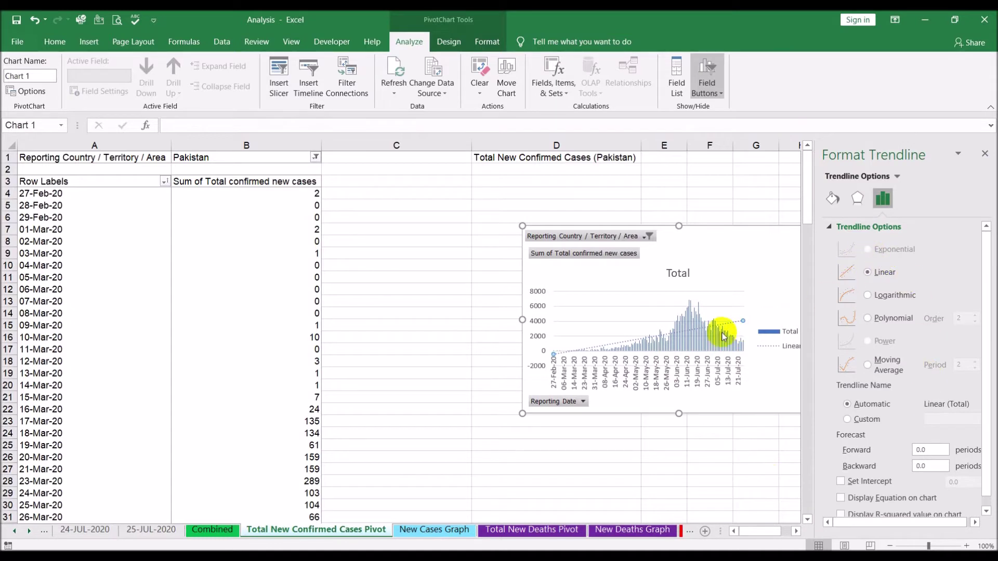
pyautogui.click(867, 365)
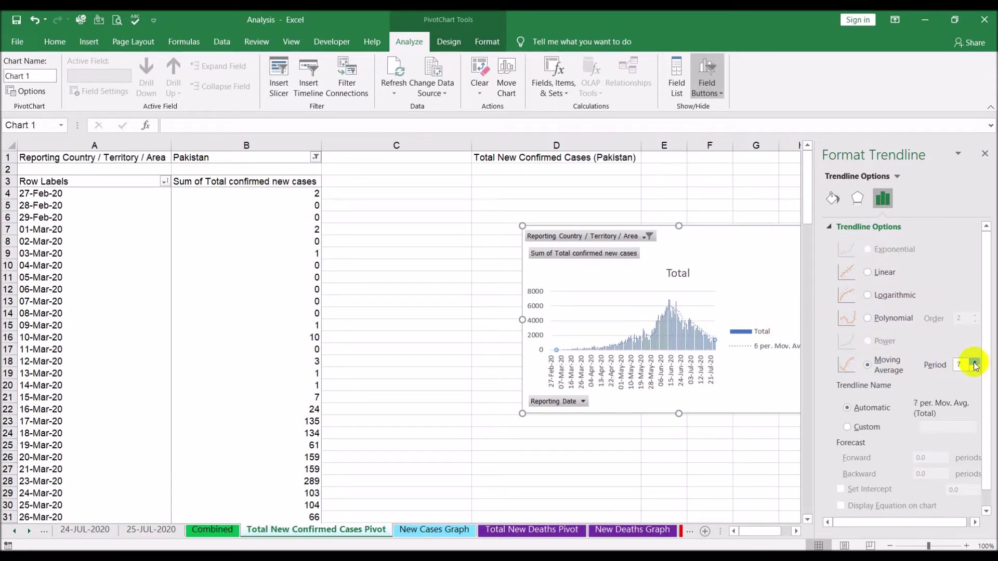
pyautogui.click(983, 153)
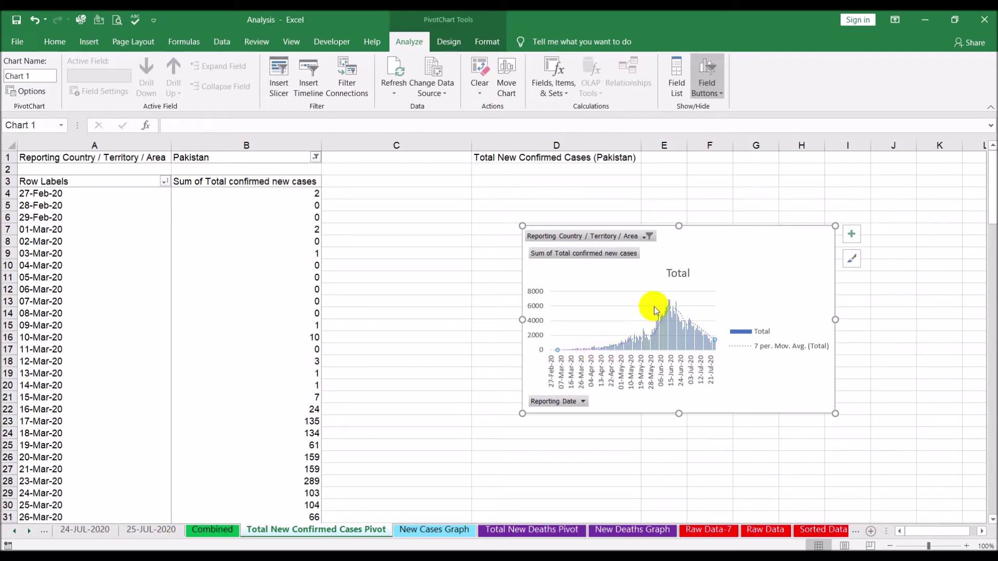
# Delete the moving average trendline and the PivotChart from the Total New Confirmed Cases Pivot sheet.
pyautogui.click(466, 530)
pyautogui.click(367, 531)
pyautogui.click(654, 397)
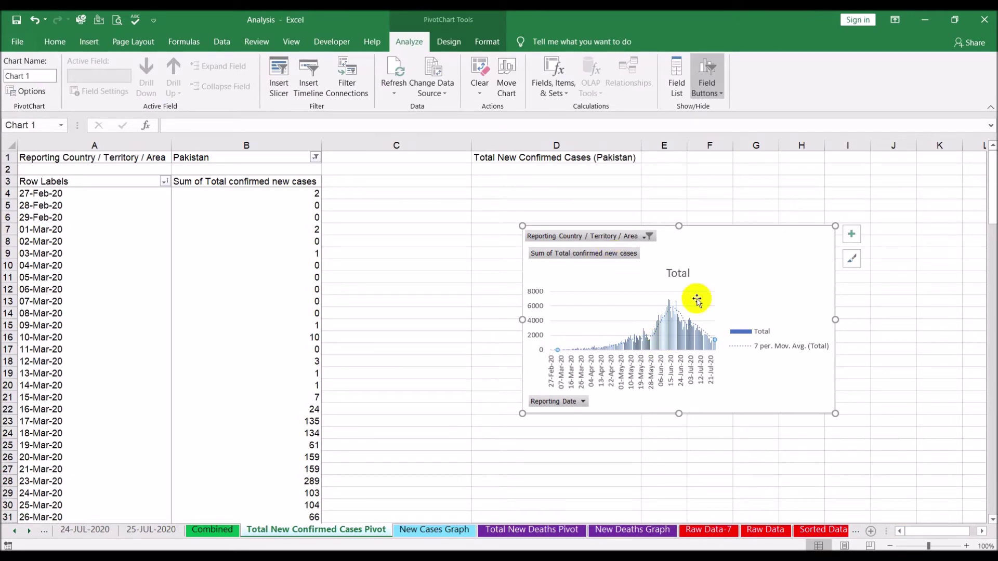
pyautogui.moveTo(687, 335)
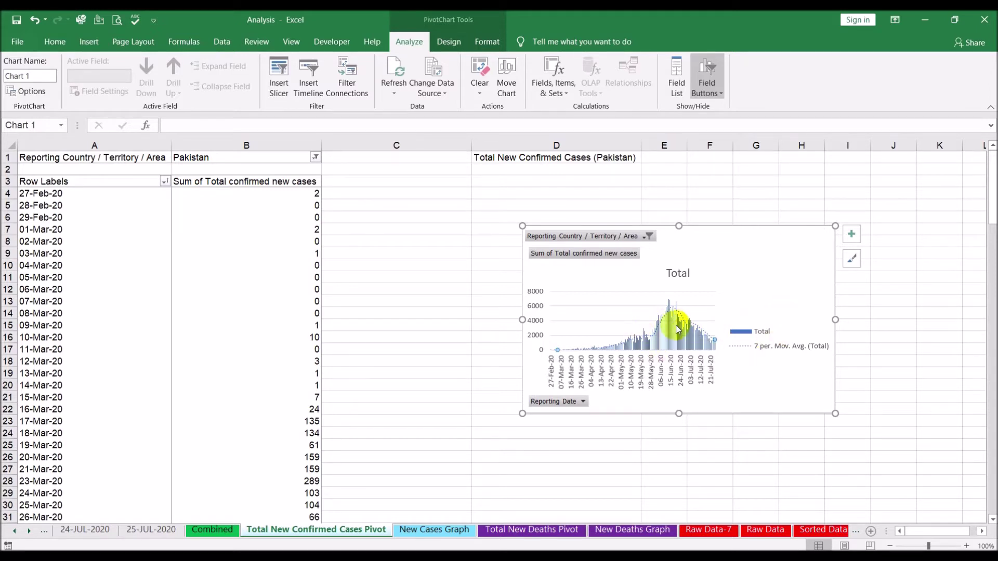
pyautogui.press('Delete')
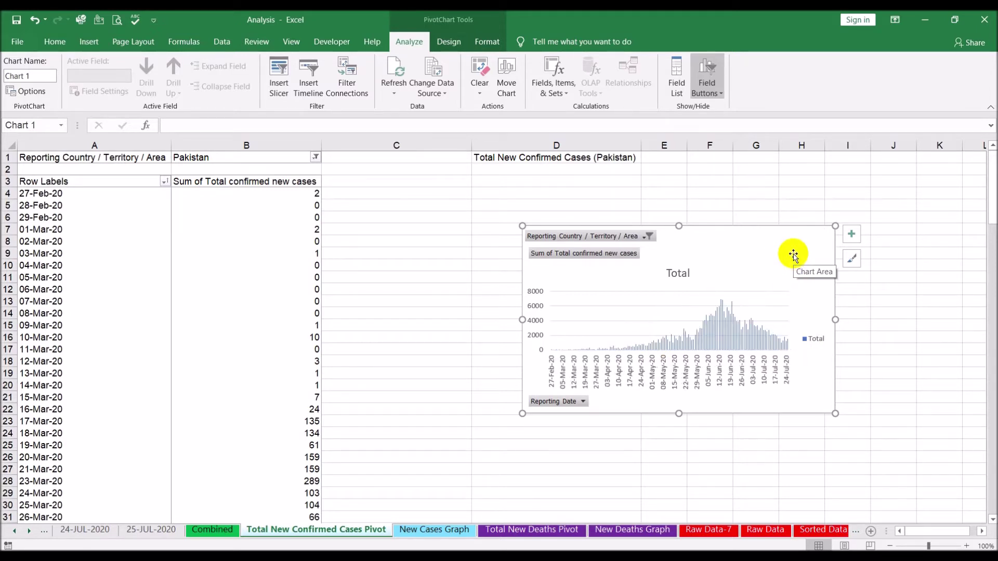
pyautogui.press('Delete')
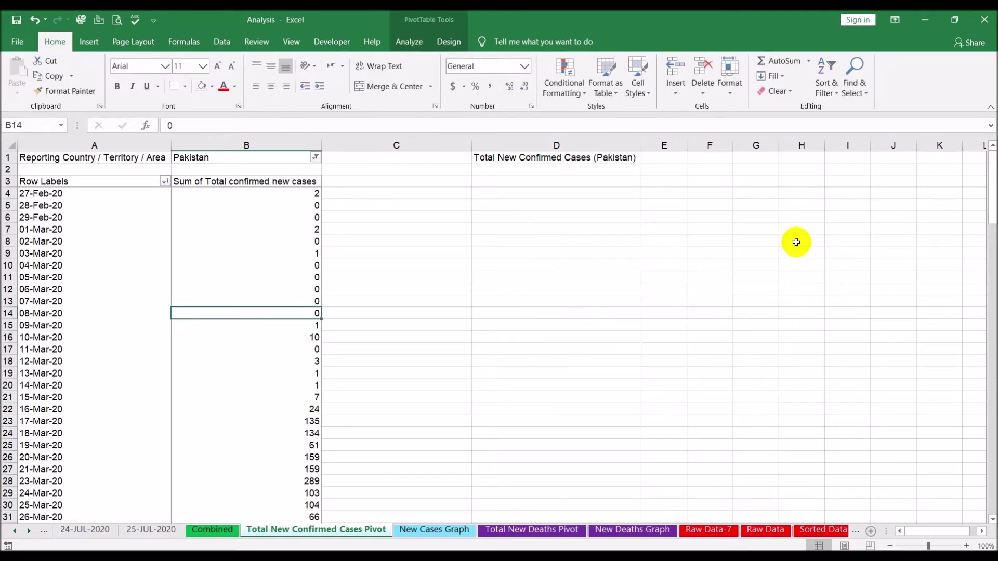
# Examine the columns and trend line of the finished chart on the New Cases Graph sheet.
pyautogui.click(421, 533)
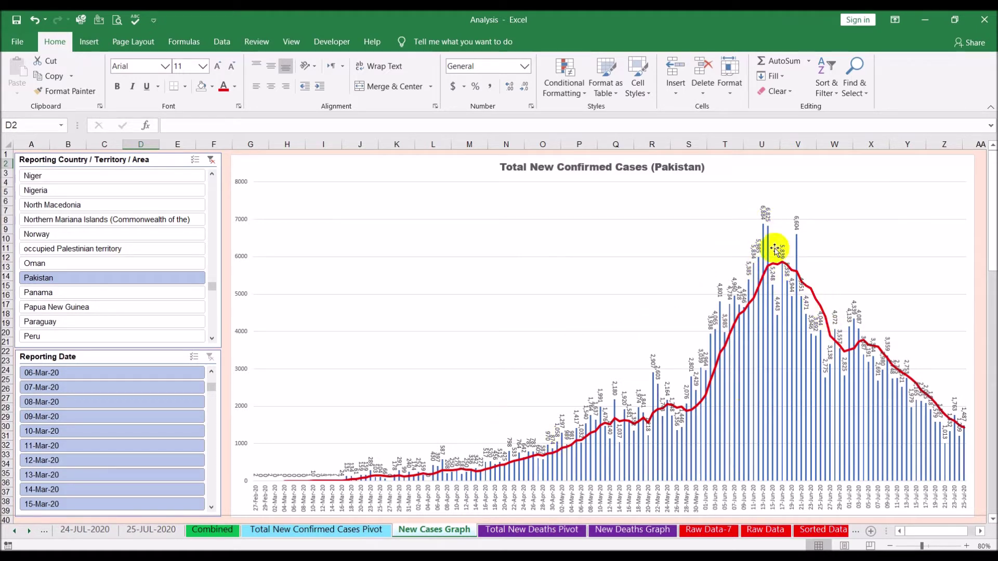
pyautogui.moveTo(771, 338)
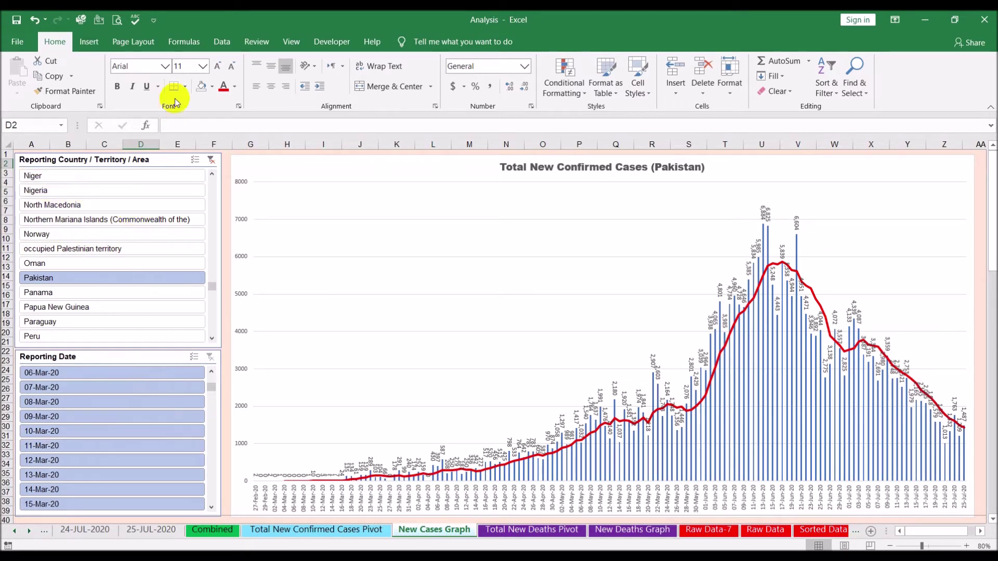
pyautogui.click(87, 43)
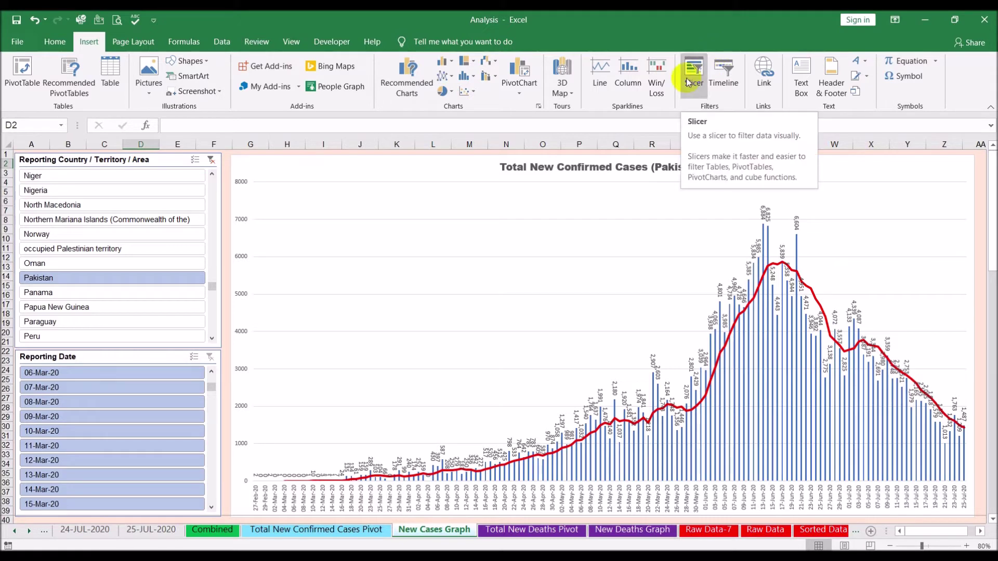
pyautogui.click(334, 529)
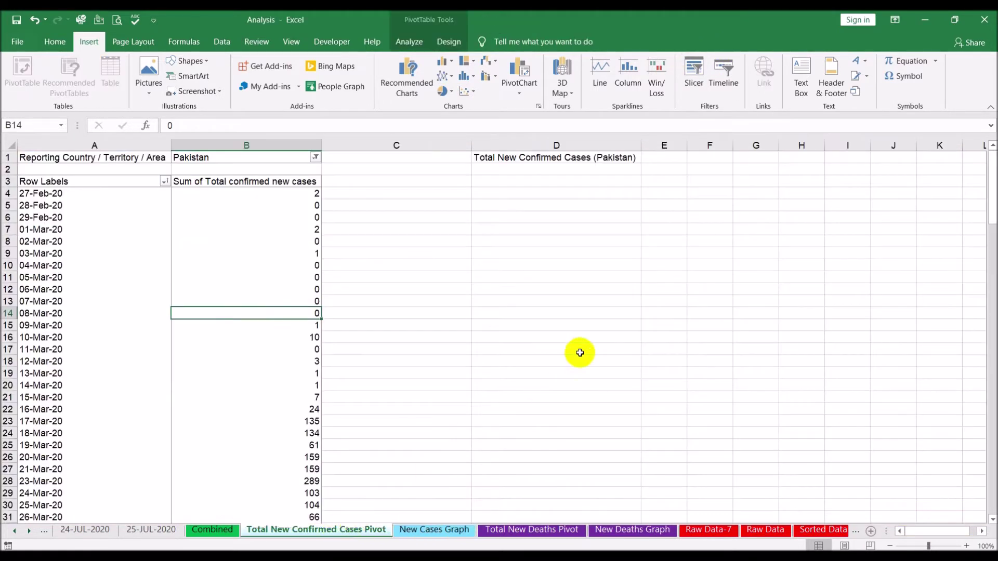
pyautogui.click(580, 349)
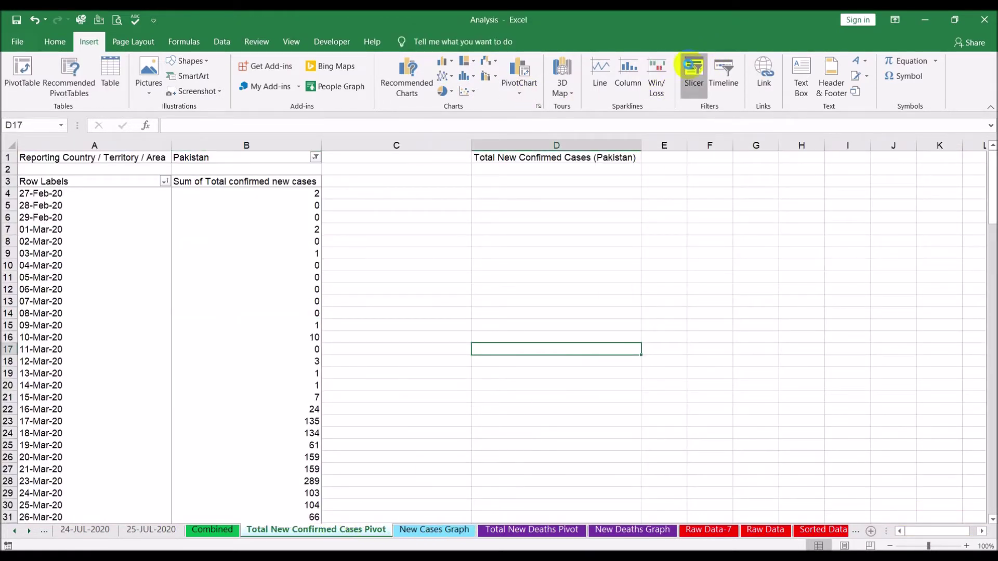
pyautogui.click(691, 69)
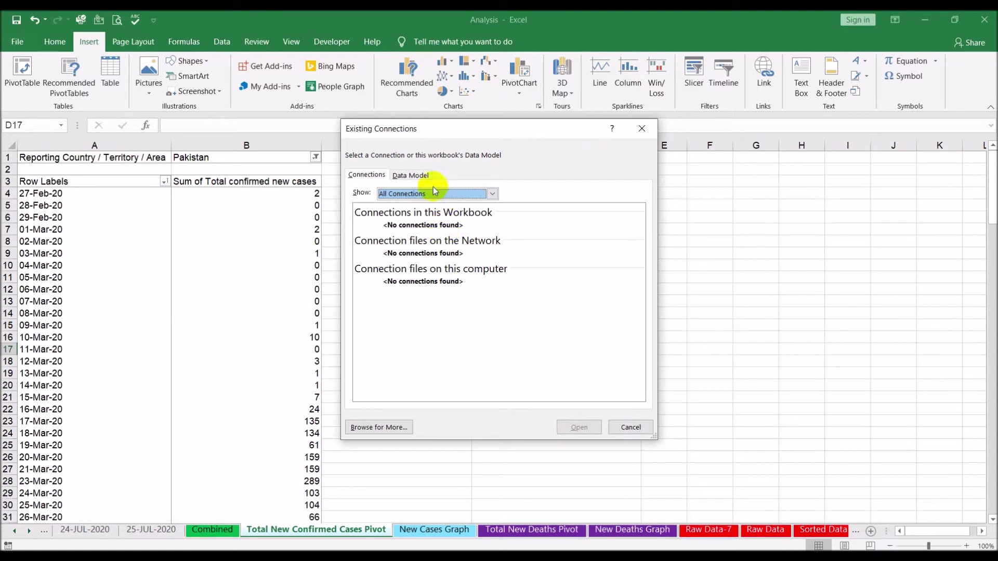
pyautogui.click(421, 175)
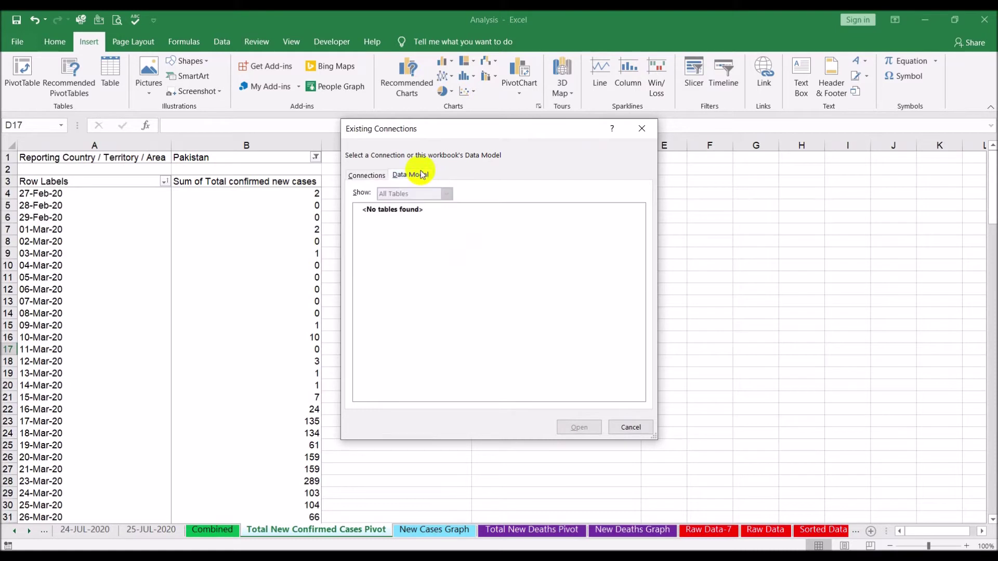
pyautogui.click(370, 177)
pyautogui.click(638, 427)
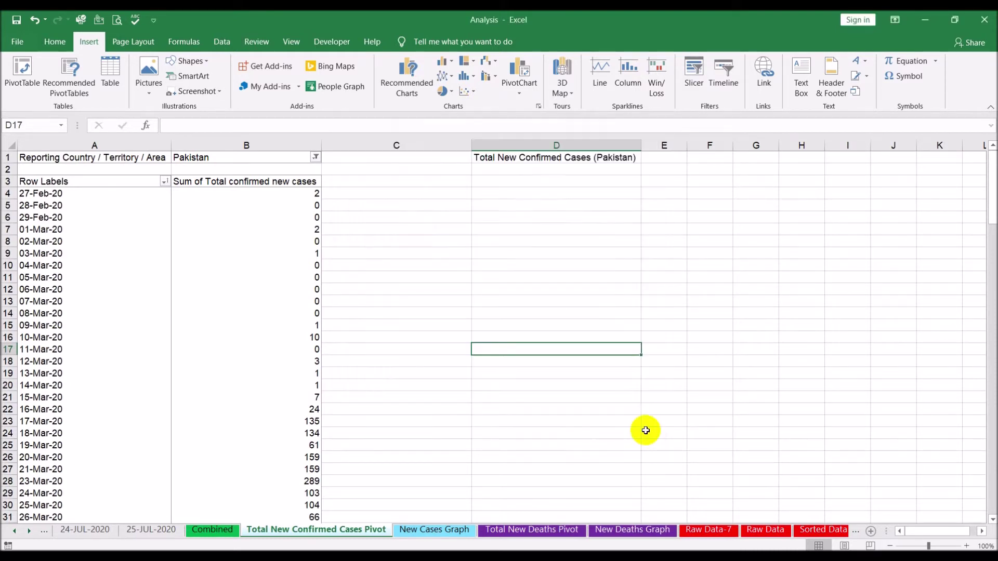
# Review the fields available for slicers on the new cases pivot table and display the pivot table's field list.
pyautogui.click(281, 225)
pyautogui.click(696, 66)
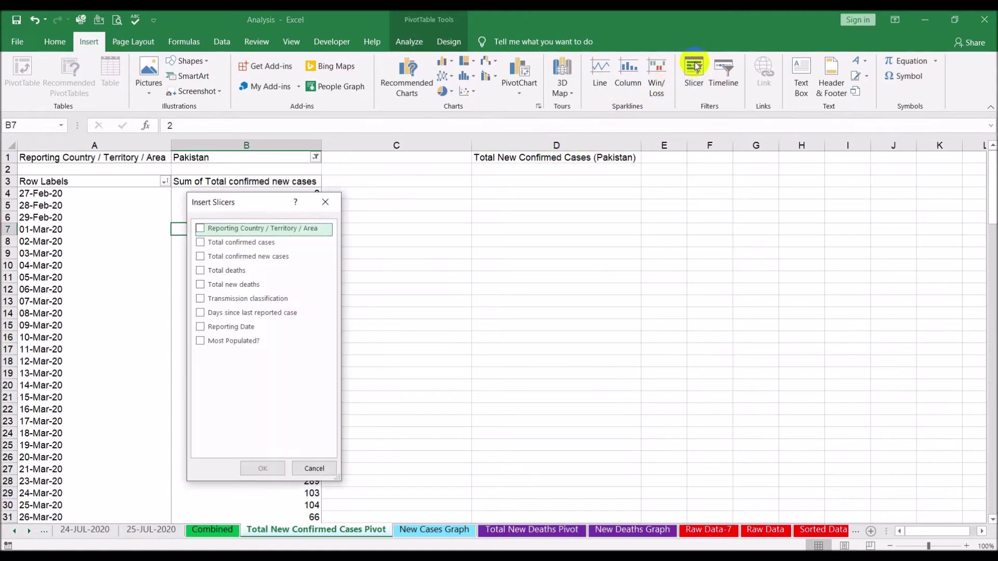
pyautogui.moveTo(256, 200); pyautogui.dragTo(621, 228)
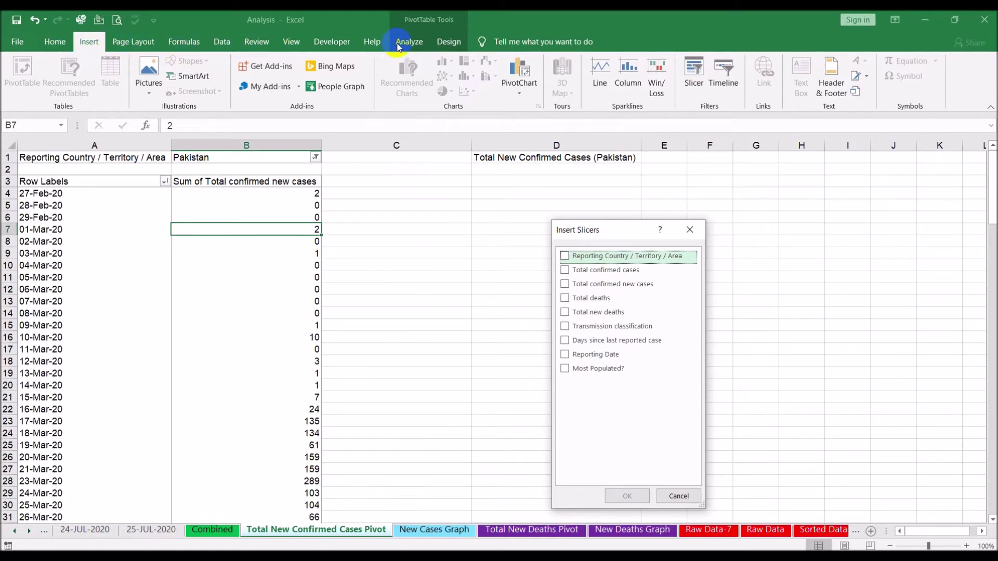
pyautogui.click(675, 495)
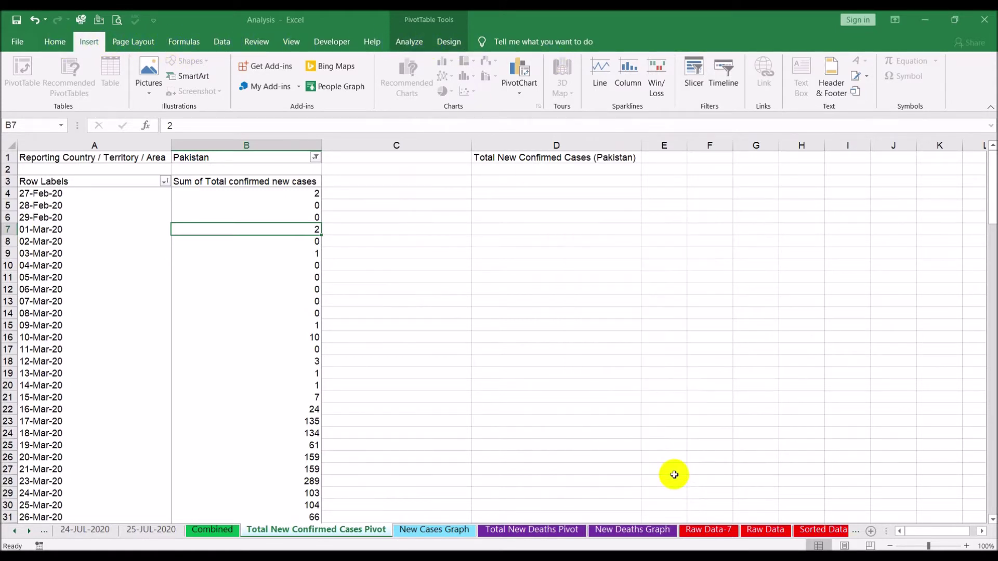
pyautogui.click(408, 41)
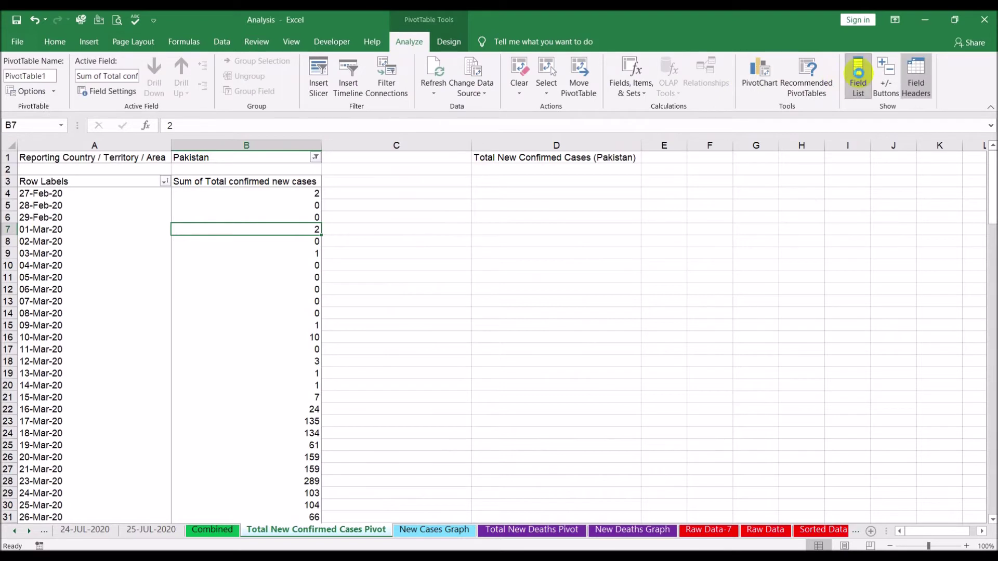
pyautogui.click(858, 73)
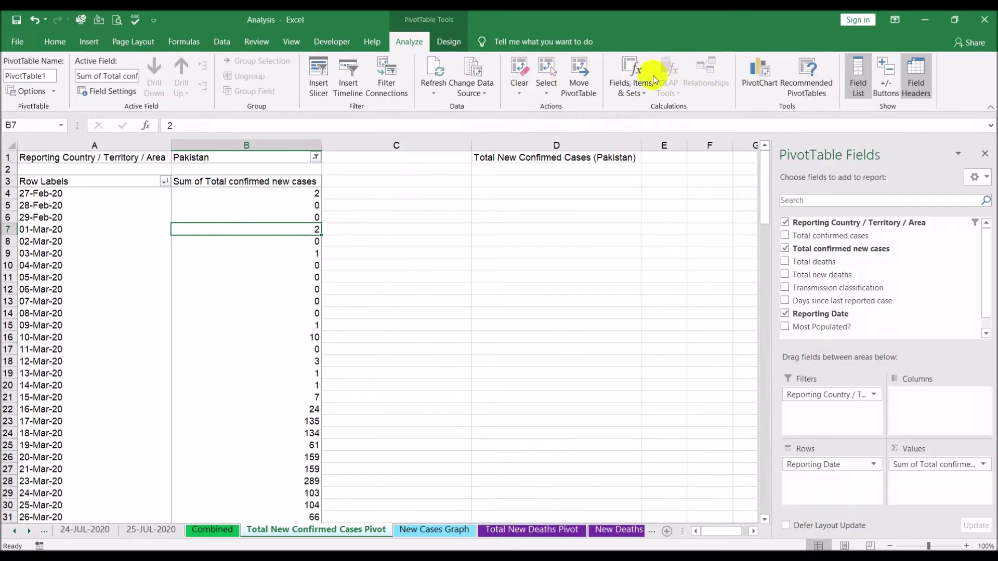
# Insert a Reporting Country / Territory / Area slicer beside the pivot table and enlarge it to about 3.88 inches high by 4.87 inches wide.
pyautogui.click(90, 42)
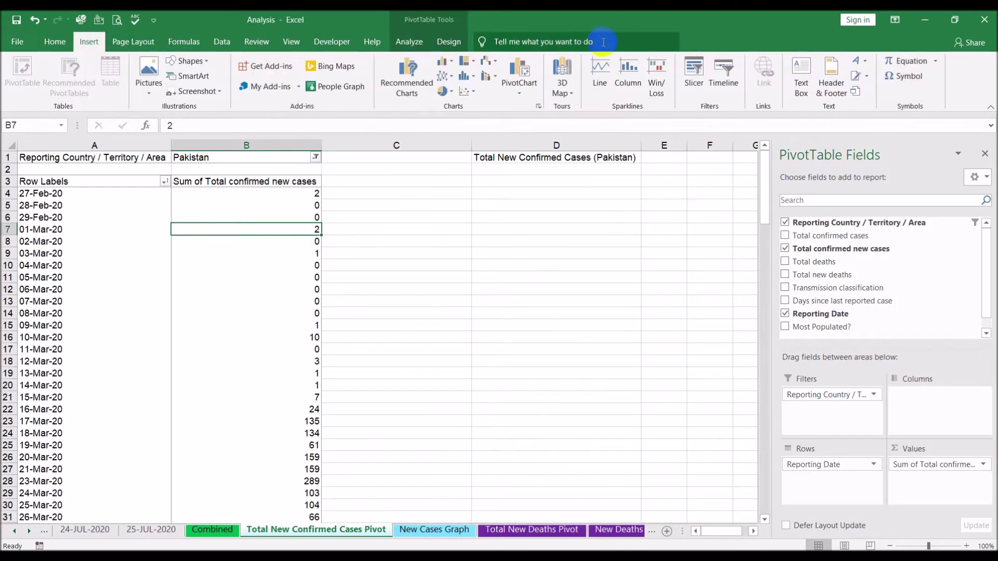
pyautogui.click(688, 79)
pyautogui.moveTo(638, 227); pyautogui.dragTo(570, 202)
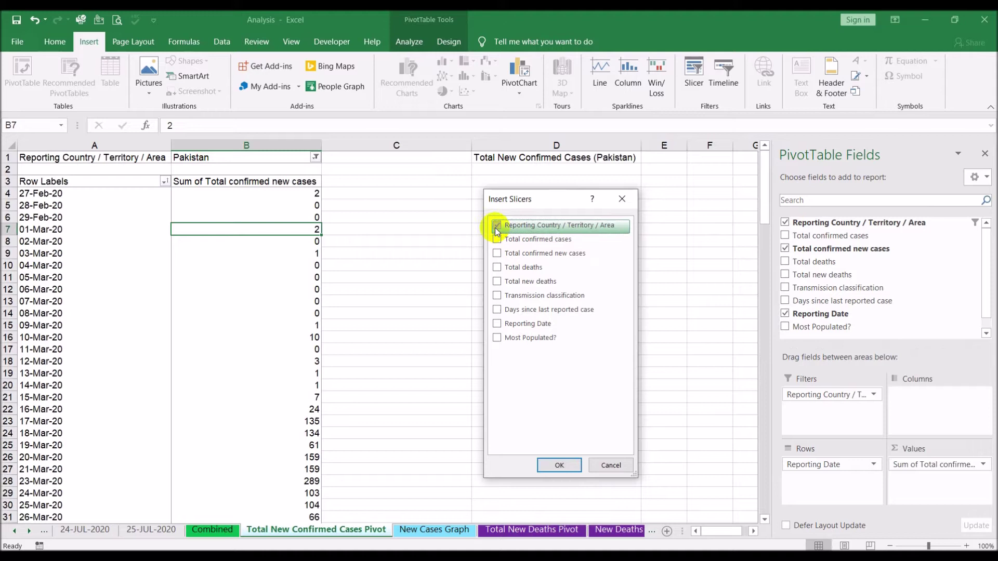
pyautogui.click(560, 464)
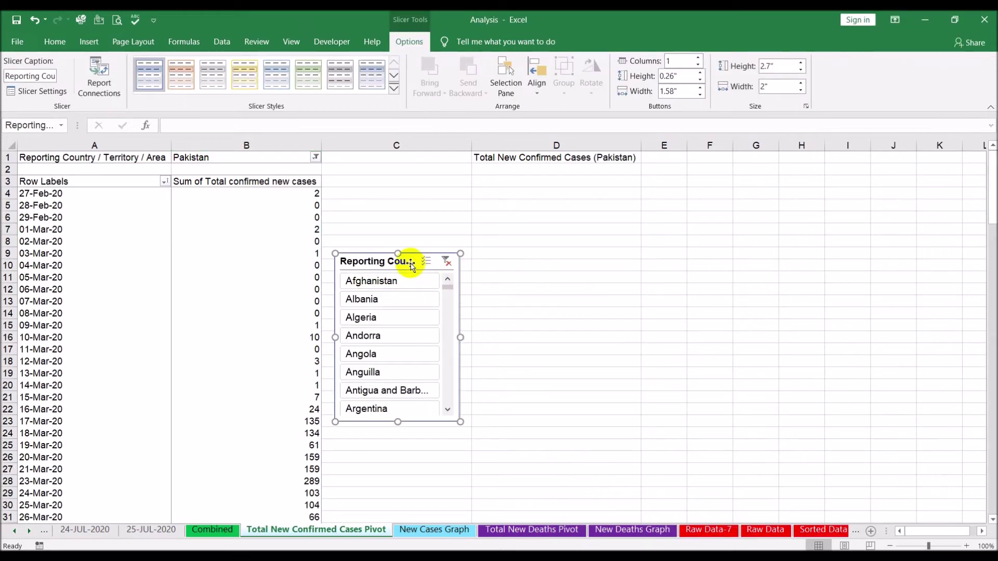
pyautogui.moveTo(423, 261); pyautogui.dragTo(484, 208)
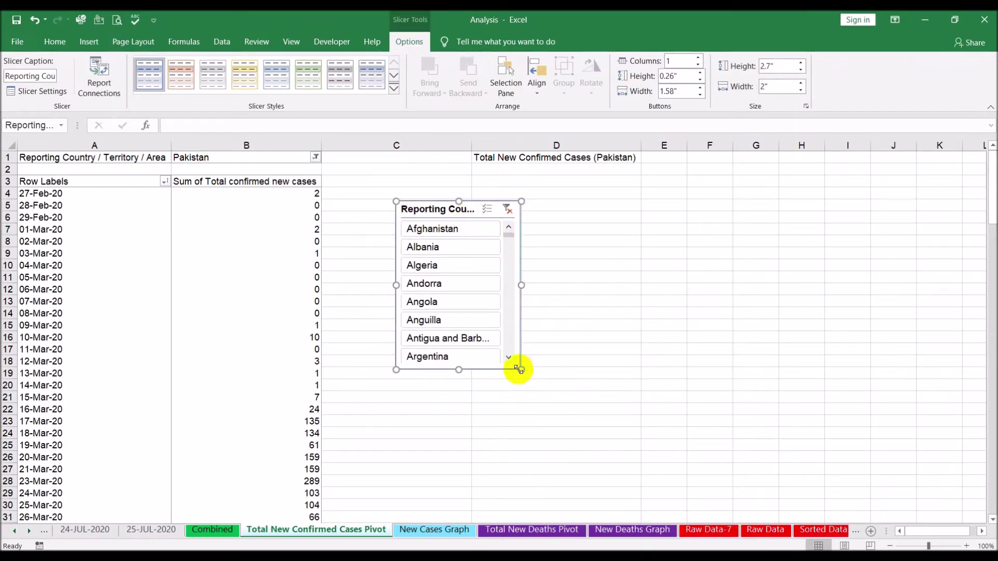
pyautogui.moveTo(520, 369); pyautogui.dragTo(700, 444)
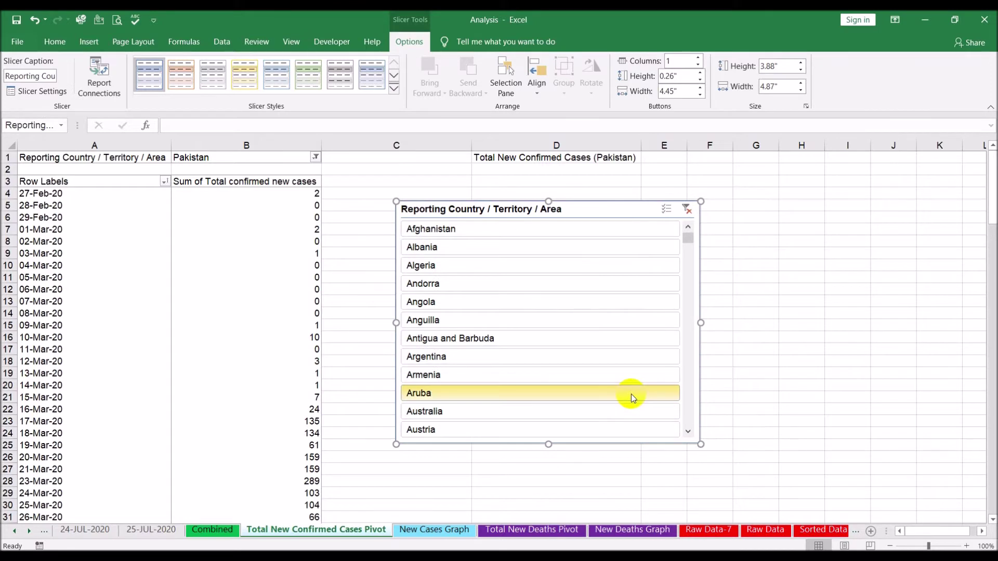
# Filter the pivot table through several countries with the slicer, ending on Democratic Republic of the Congo, and delete the slicer.
pyautogui.click(507, 252)
pyautogui.click(507, 268)
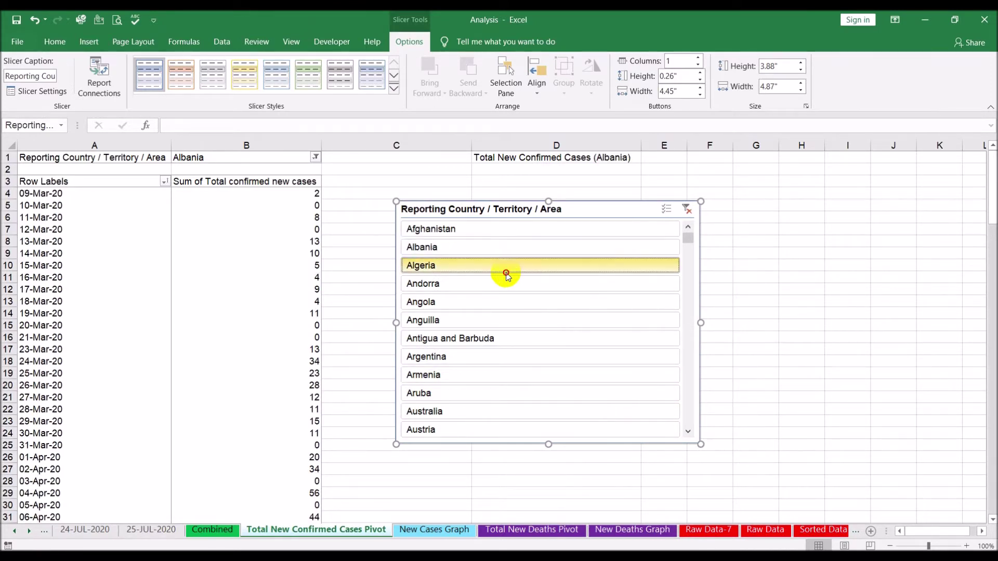
pyautogui.click(463, 320)
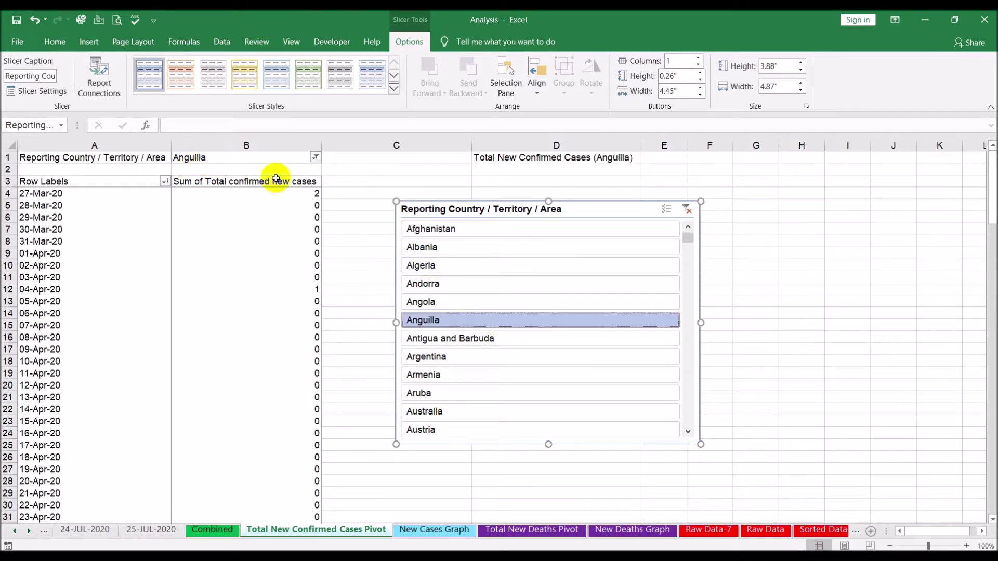
pyautogui.click(457, 363)
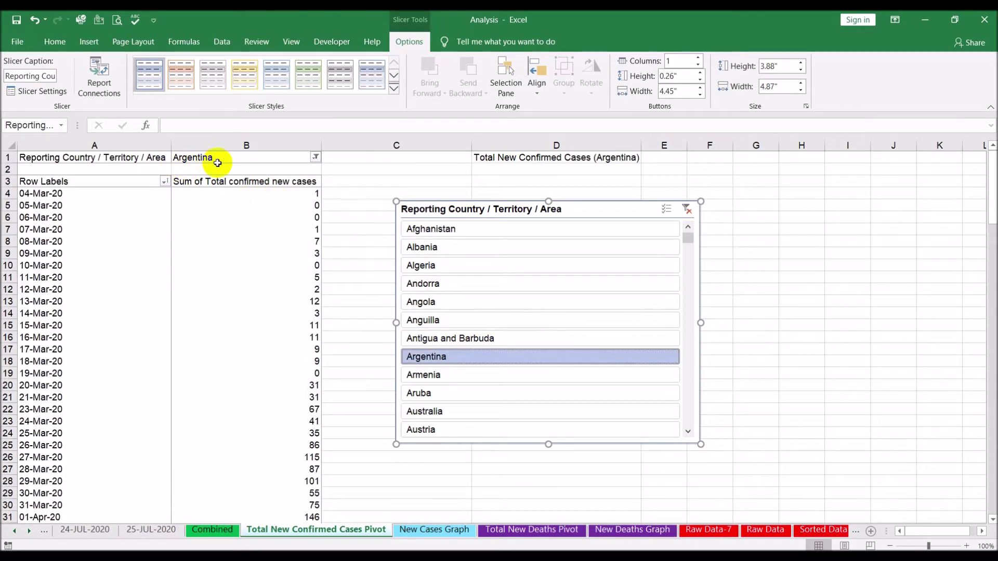
pyautogui.click(517, 392)
pyautogui.scroll(-10, 591, 300)
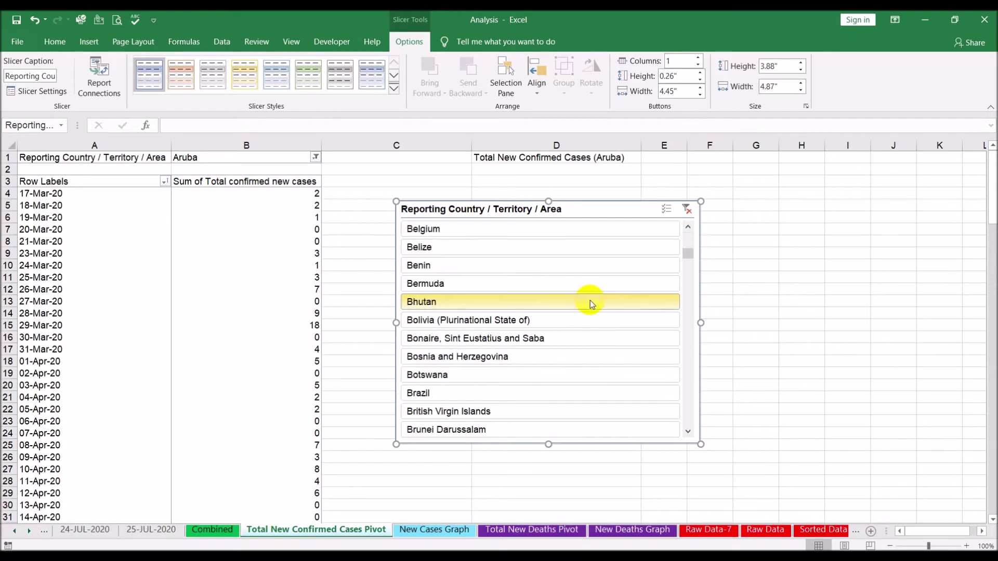
pyautogui.scroll(-5, 590, 300)
pyautogui.click(590, 300)
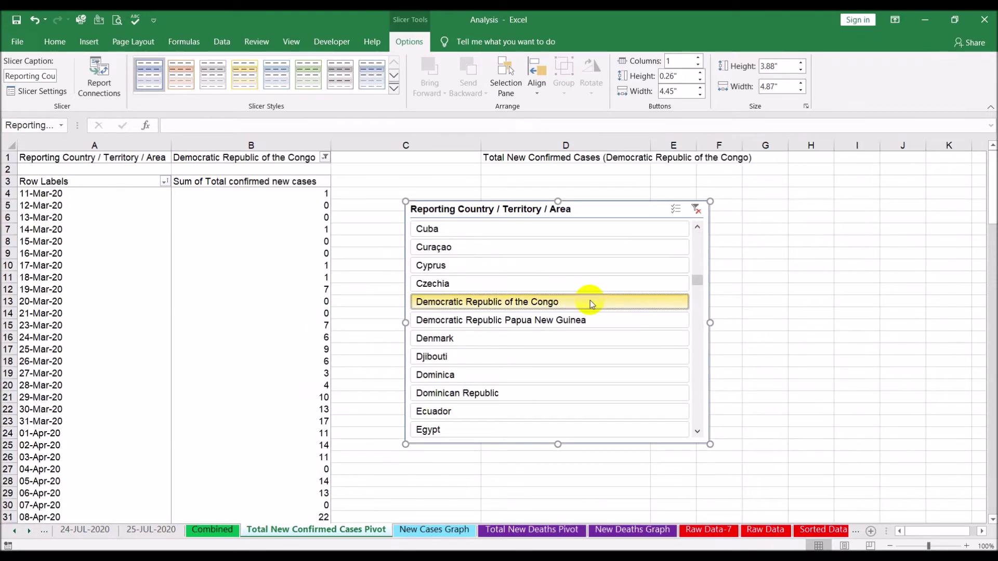
pyautogui.press('Delete')
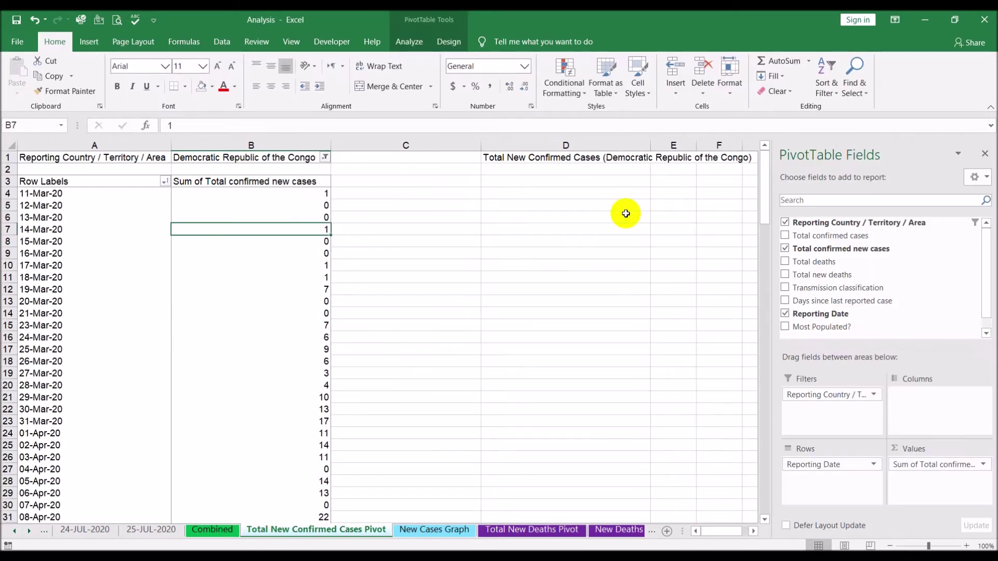
# Set the country report filter of the Total New Confirmed Cases pivot table to United States of America only.
pyautogui.click(325, 157)
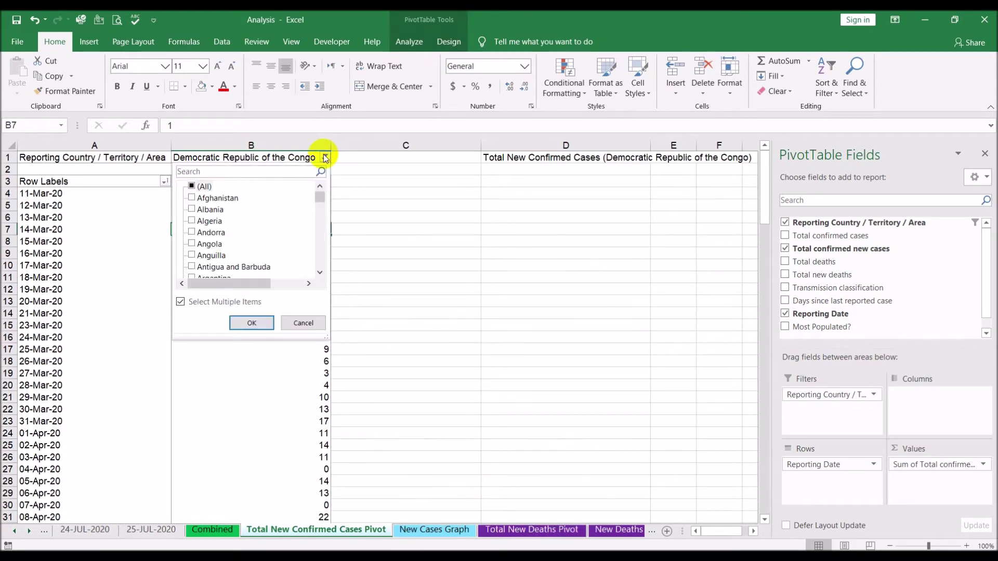
pyautogui.scroll(-2, 315, 255)
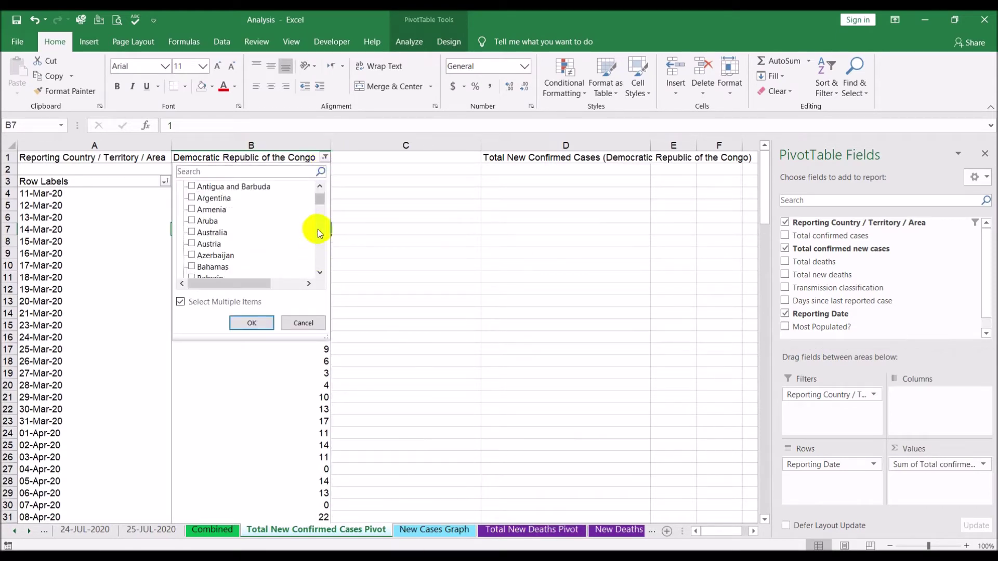
pyautogui.scroll(2, 319, 196)
pyautogui.click(204, 188)
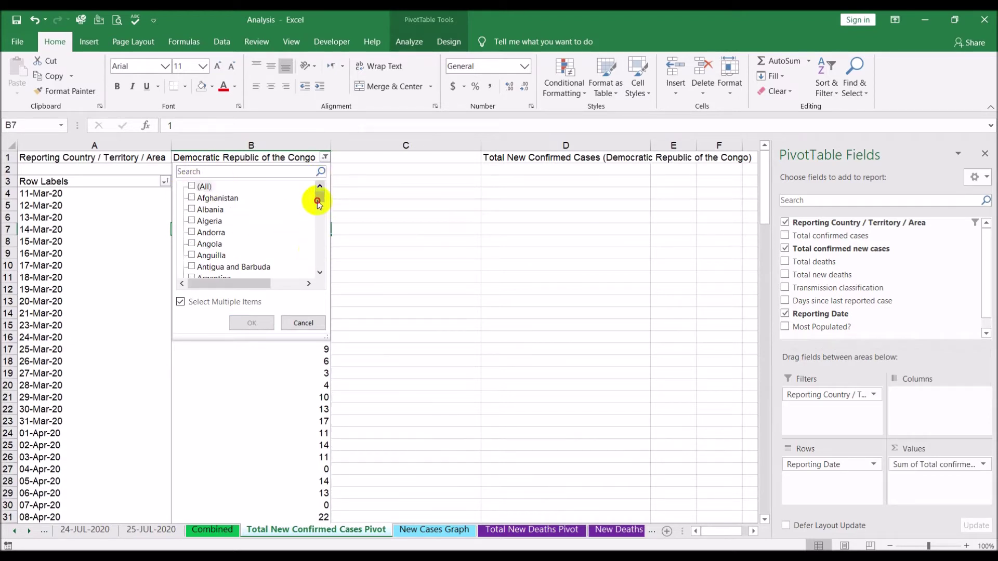
pyautogui.moveTo(319, 198); pyautogui.dragTo(318, 272)
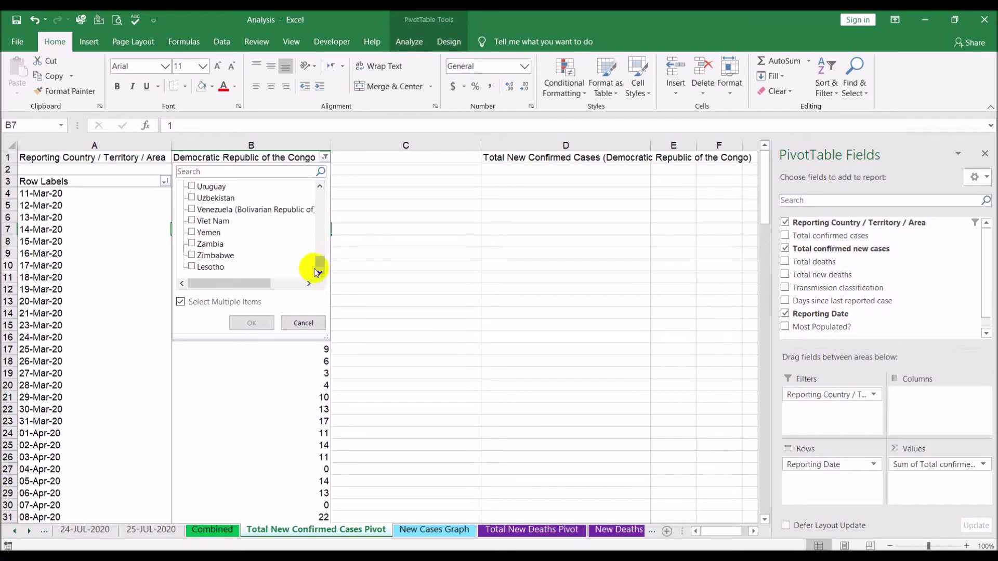
pyautogui.click(321, 187)
pyautogui.click(320, 187)
pyautogui.click(322, 188)
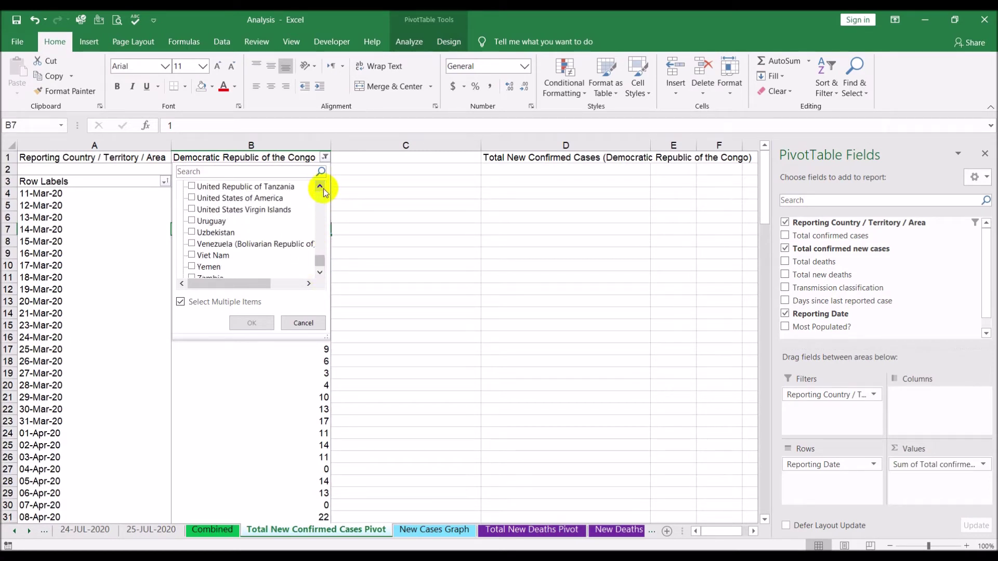
pyautogui.click(260, 198)
pyautogui.click(191, 199)
pyautogui.click(251, 322)
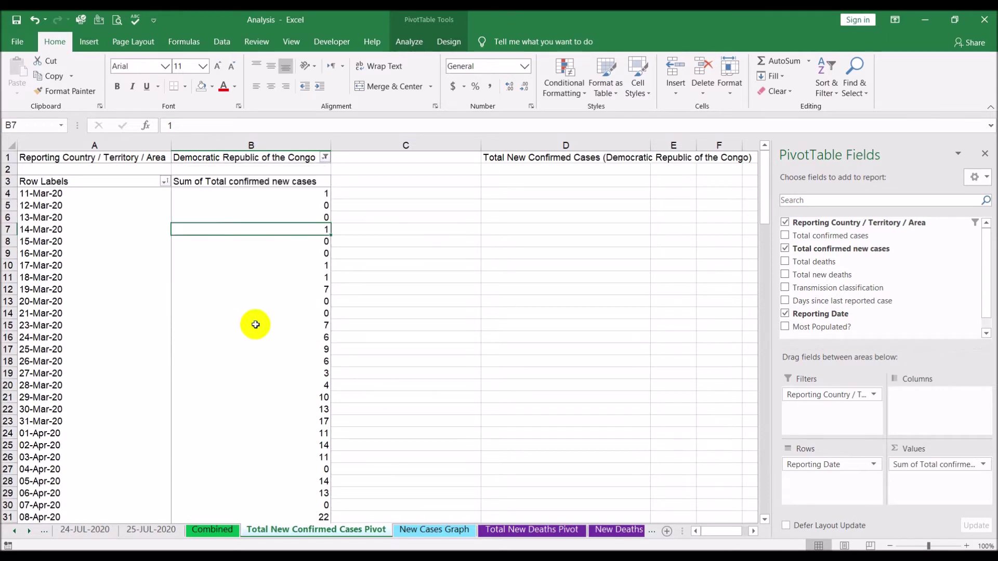
pyautogui.click(474, 338)
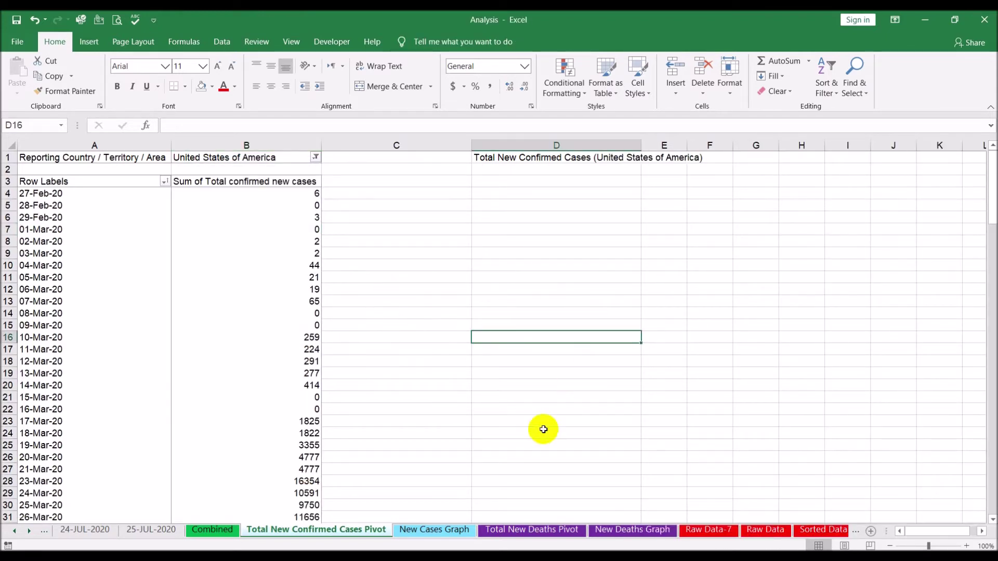
# Compare the New Cases Graph chart with its source pivot table on the Total New Confirmed Cases Pivot sheet.
pyautogui.click(445, 529)
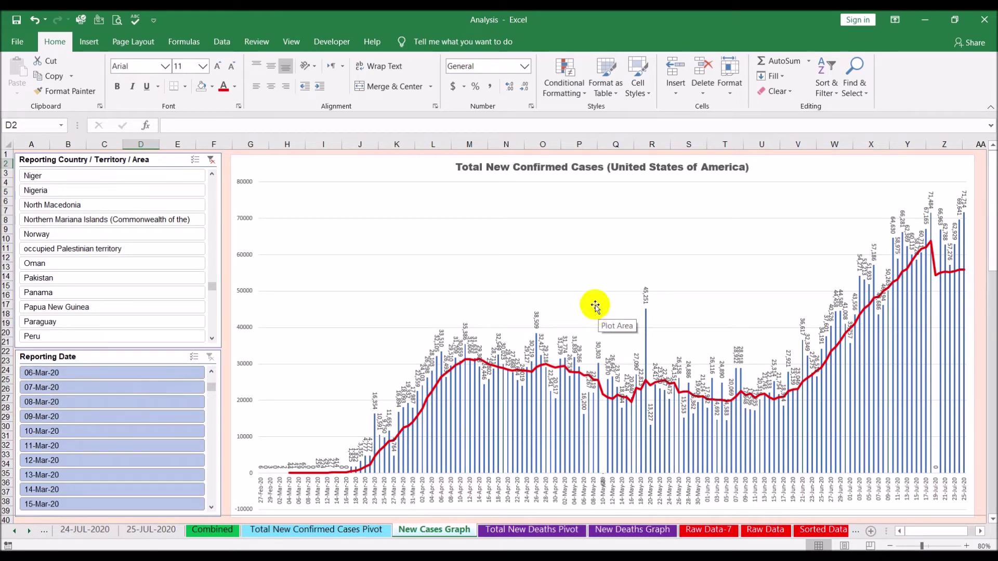
pyautogui.click(363, 533)
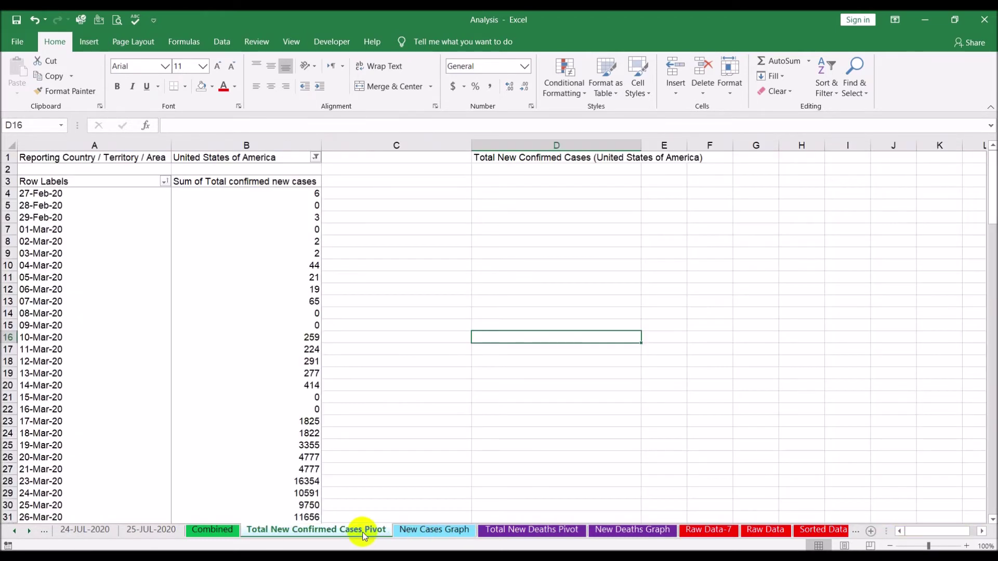
pyautogui.click(415, 531)
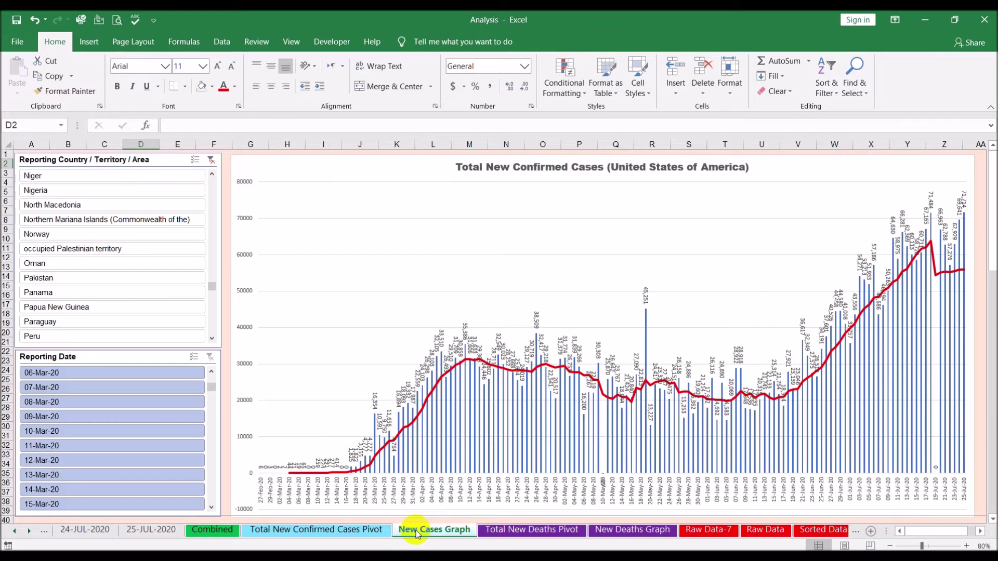
# Examine the columns, country filter and field layout on the Total New Deaths Pivot sheet and the chart on New Deaths Graph.
pyautogui.click(490, 530)
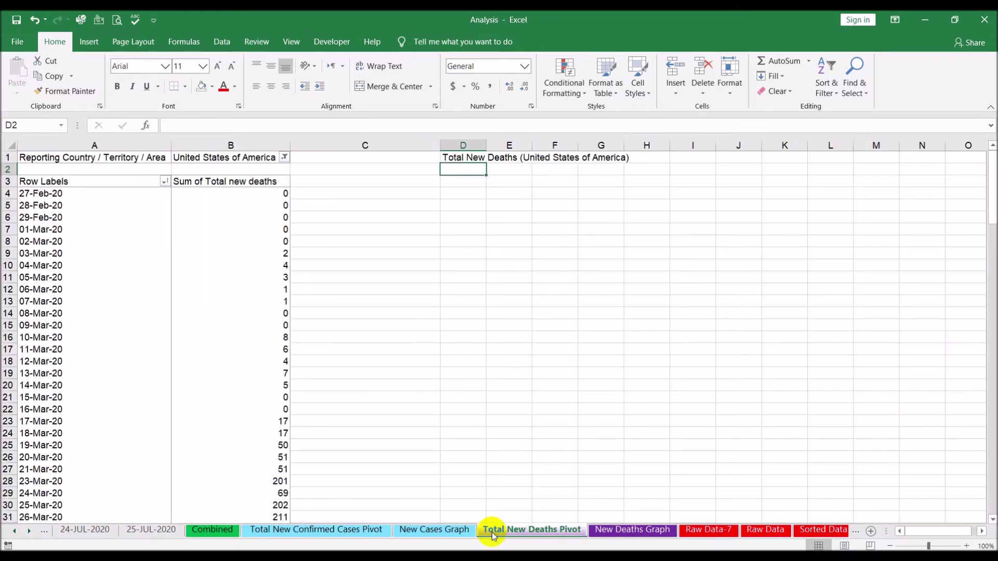
pyautogui.click(204, 244)
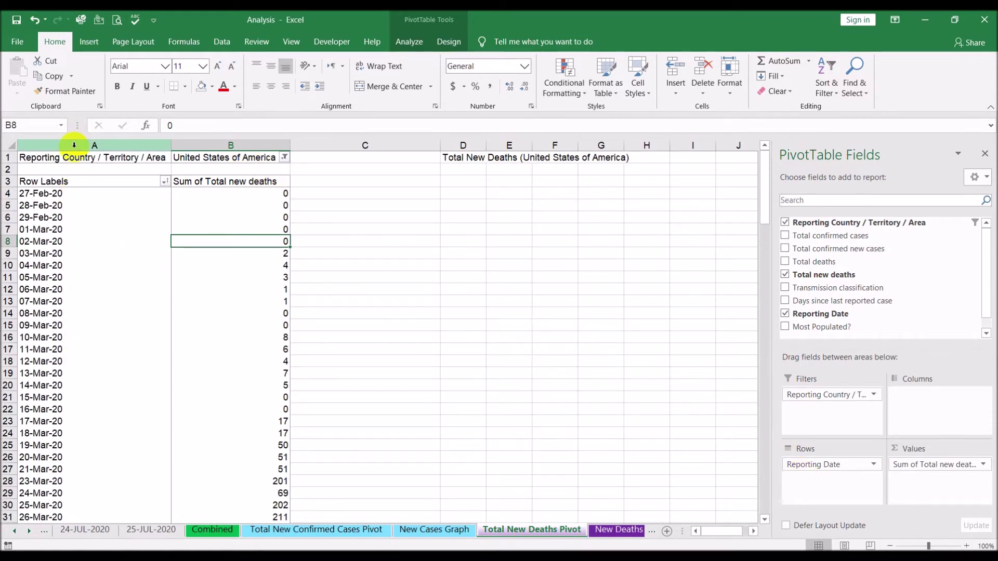
pyautogui.moveTo(73, 143); pyautogui.dragTo(192, 142)
pyautogui.click(195, 141)
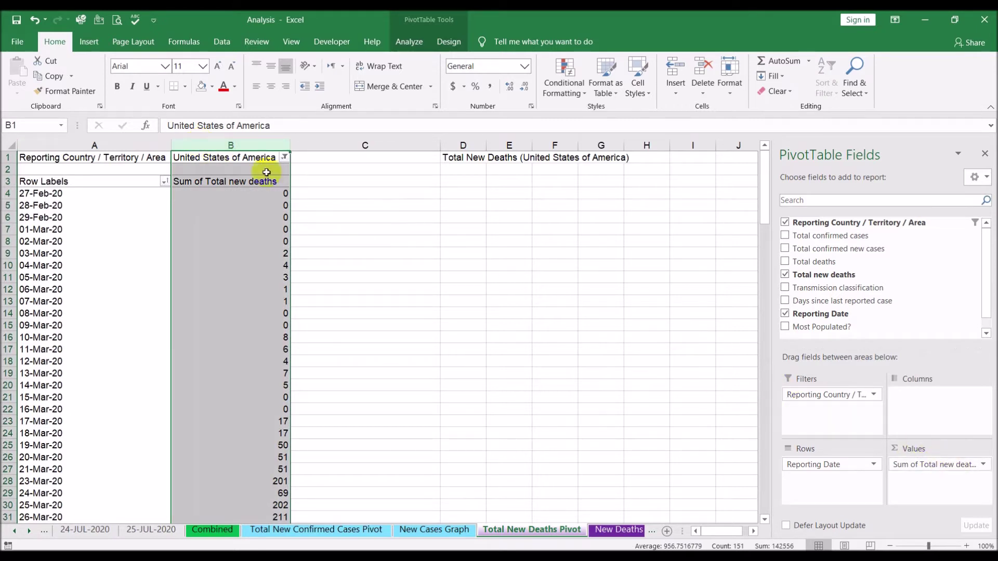
pyautogui.click(236, 158)
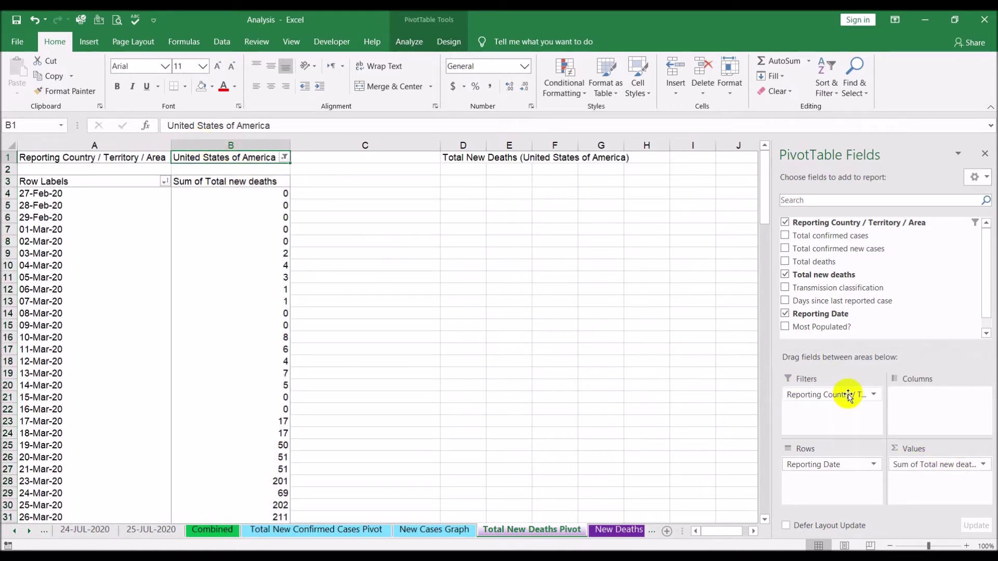
pyautogui.click(213, 302)
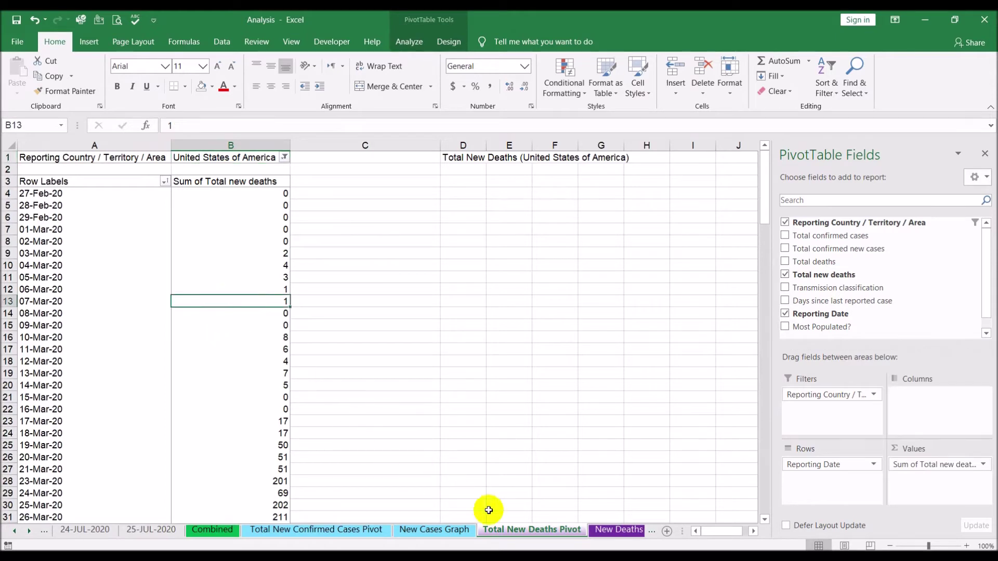
pyautogui.click(604, 532)
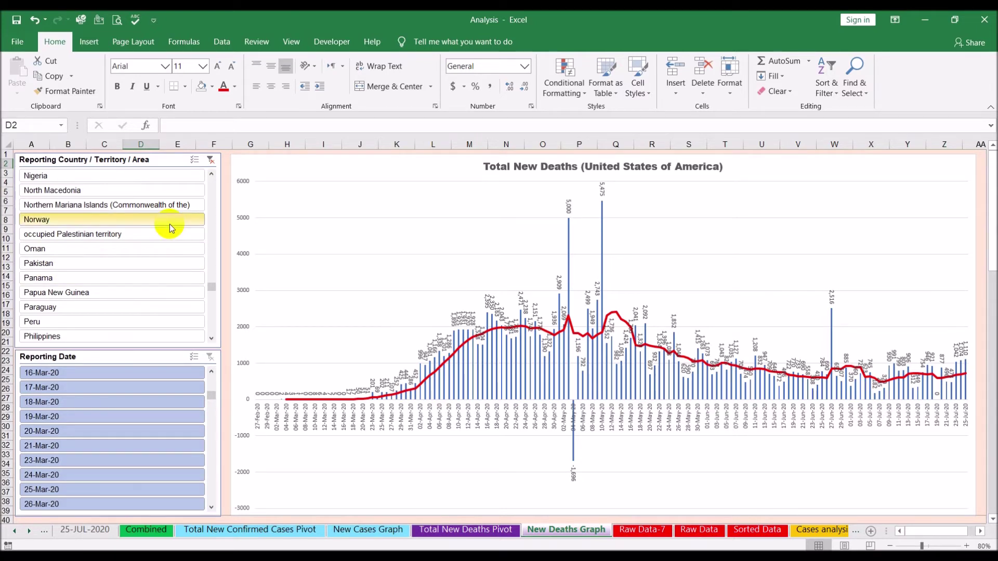
# Filter the New Cases Graph sheet to United Republic of Tanzania with the country slicer and check the new deaths chart and pivot table.
pyautogui.click(385, 535)
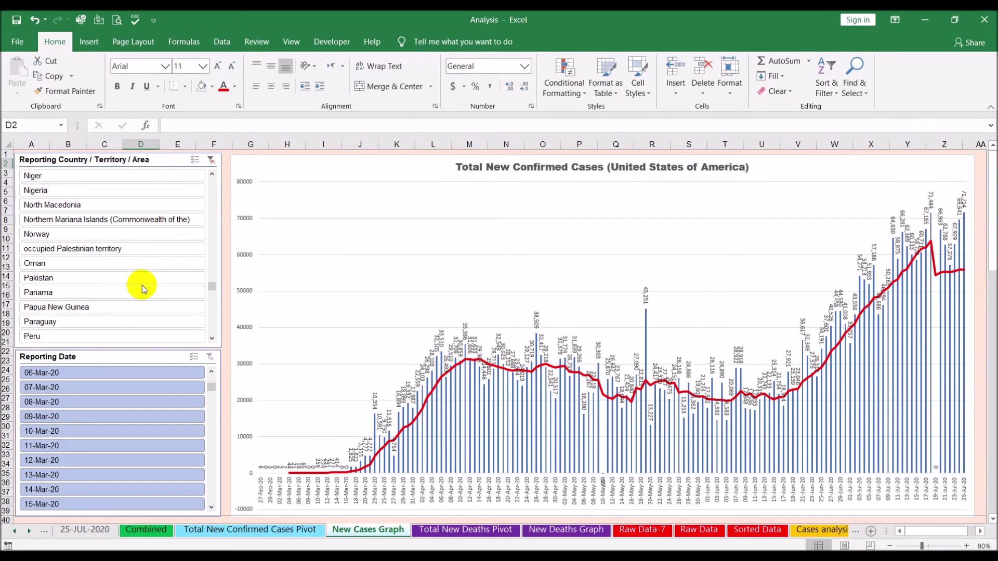
pyautogui.click(212, 325)
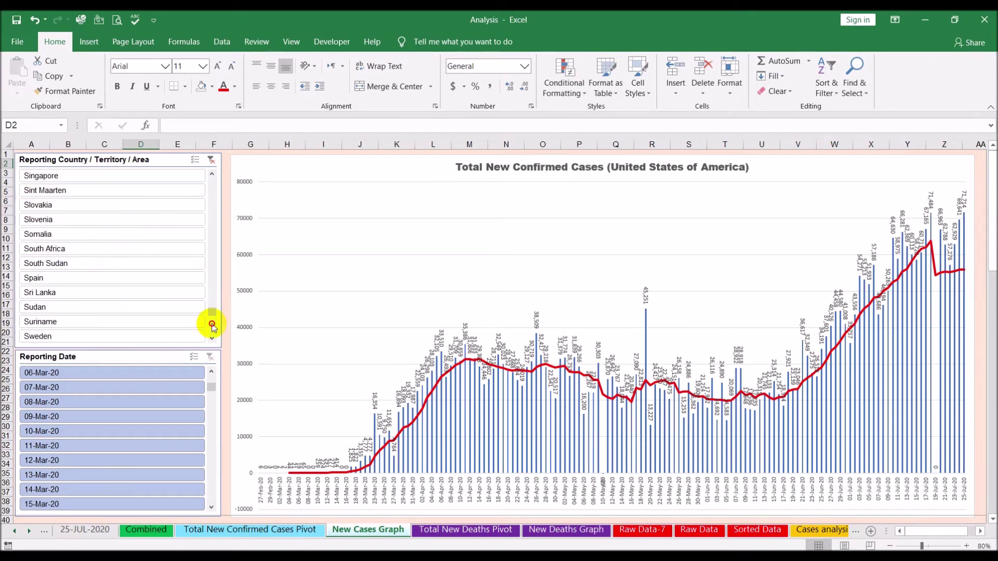
pyautogui.click(212, 325)
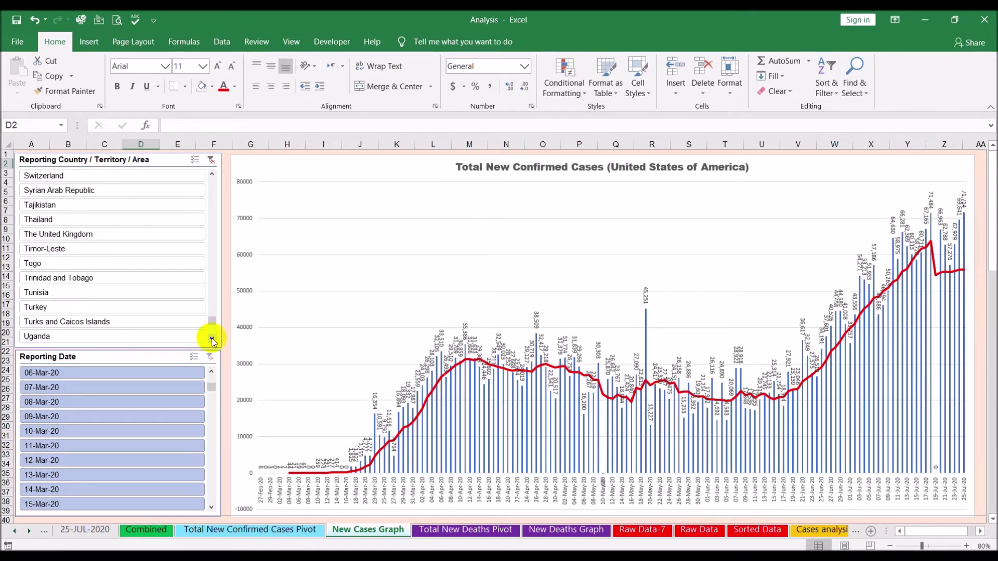
pyautogui.click(212, 339)
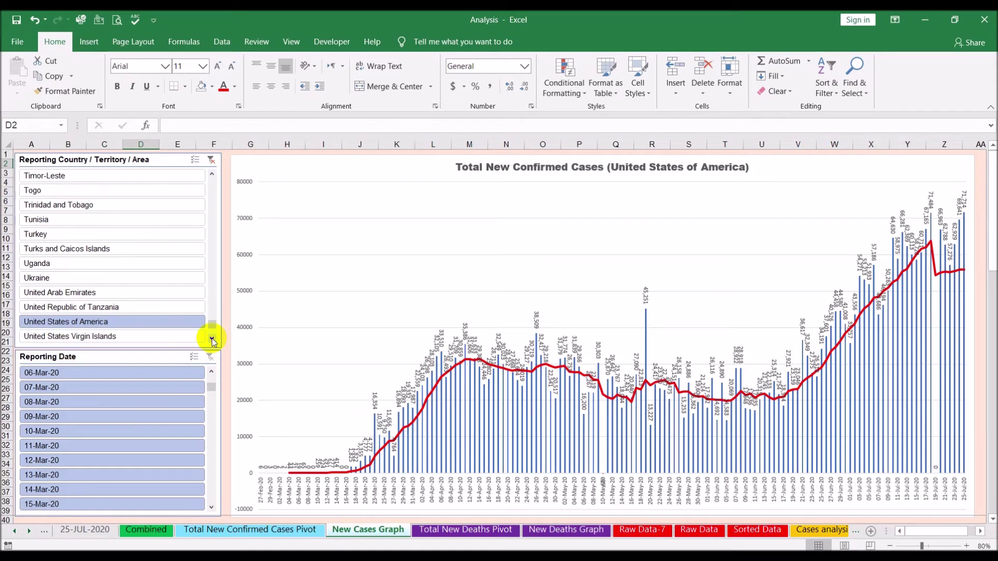
pyautogui.click(128, 307)
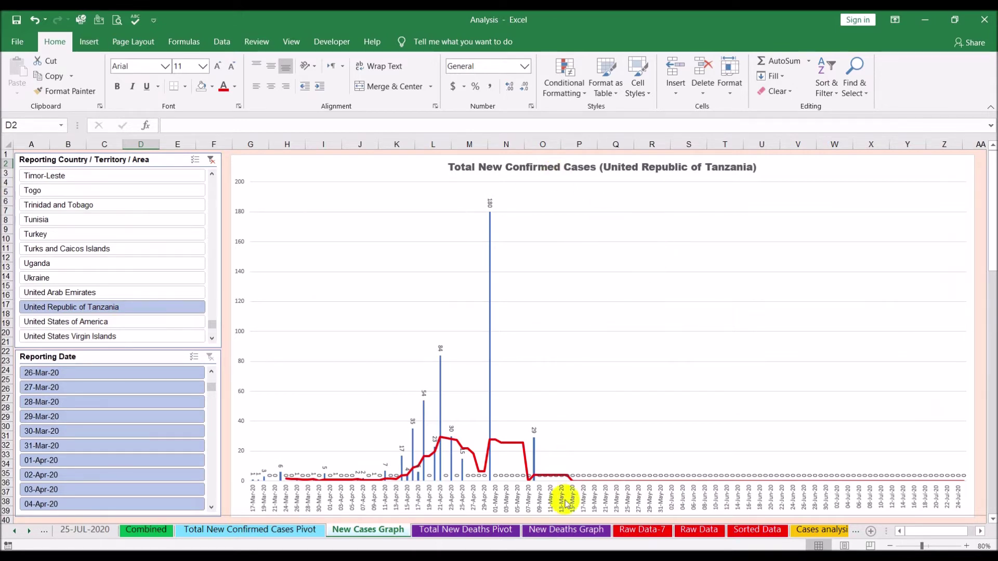
pyautogui.click(562, 531)
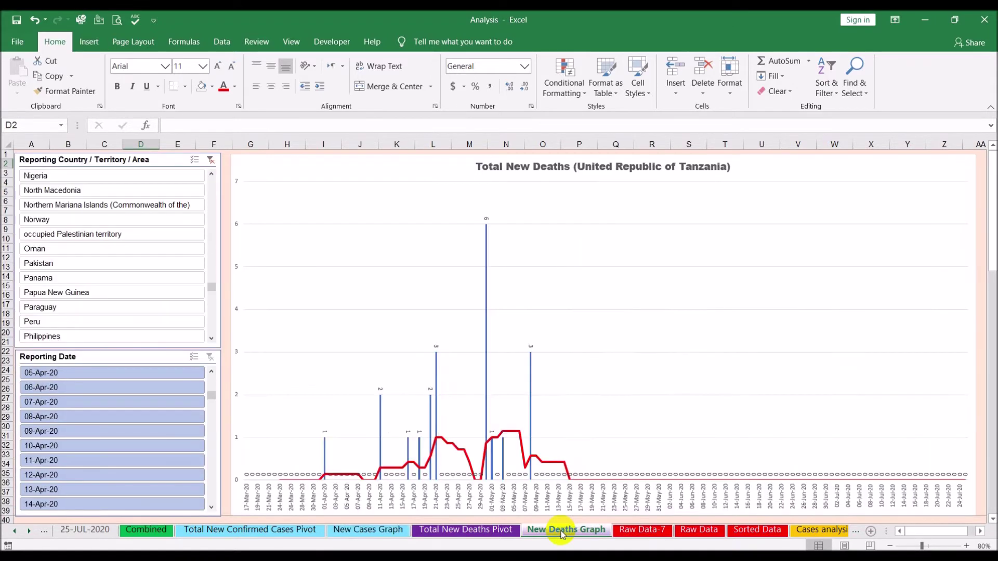
pyautogui.click(505, 529)
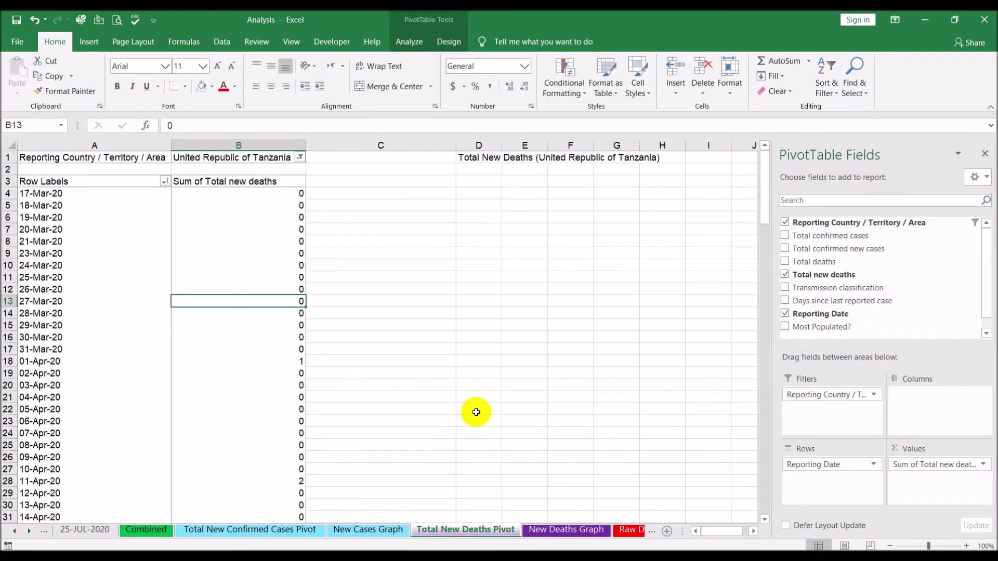
# Filter the New Deaths Graph sheet to United States of America with its country slicer.
pyautogui.click(554, 530)
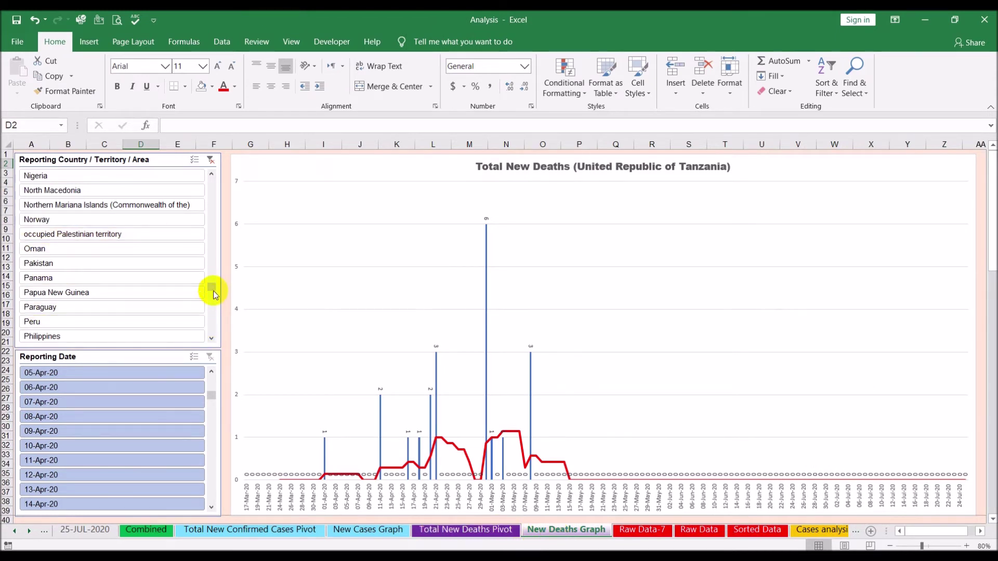
pyautogui.moveTo(211, 286); pyautogui.dragTo(215, 339)
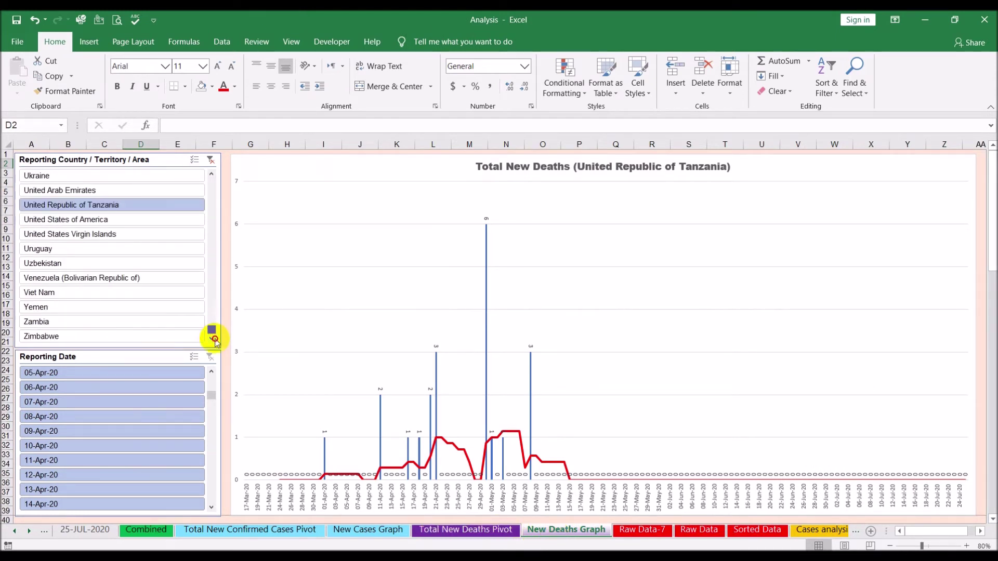
pyautogui.click(148, 215)
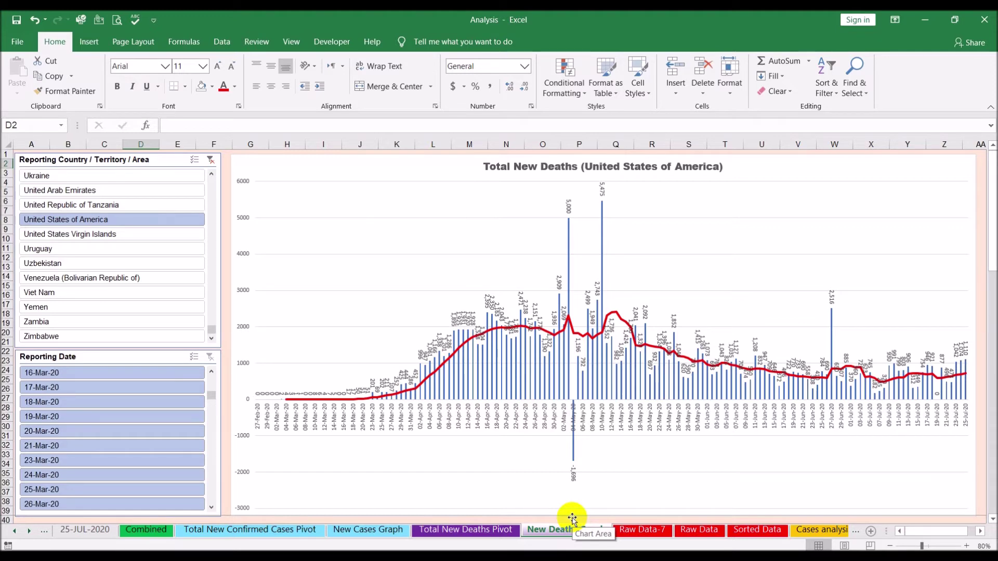
# Examine the formulas in C2 and date cell R4 on the Raw Data-7 sheet and the Reporting Date column on Combined.
pyautogui.click(640, 530)
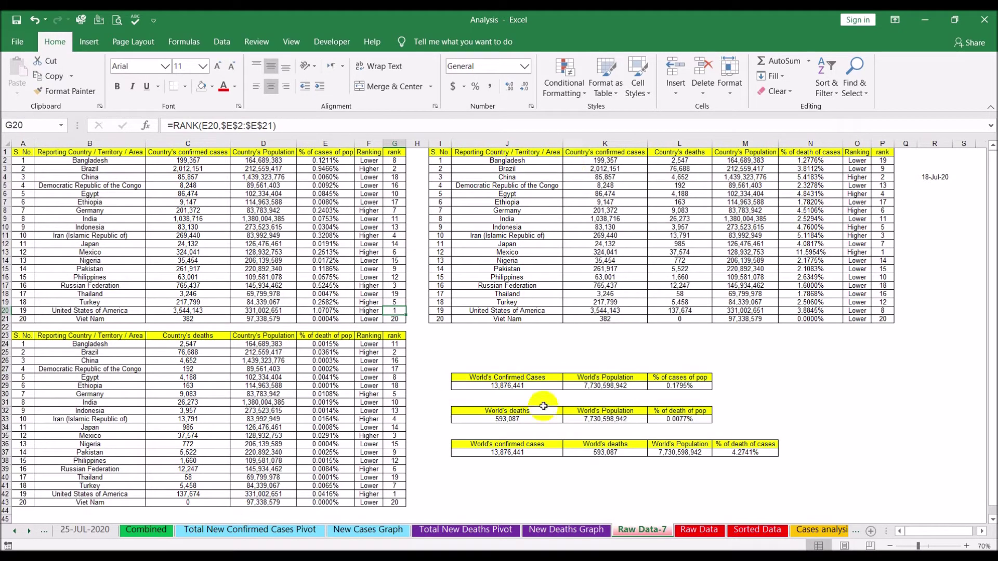
pyautogui.click(190, 161)
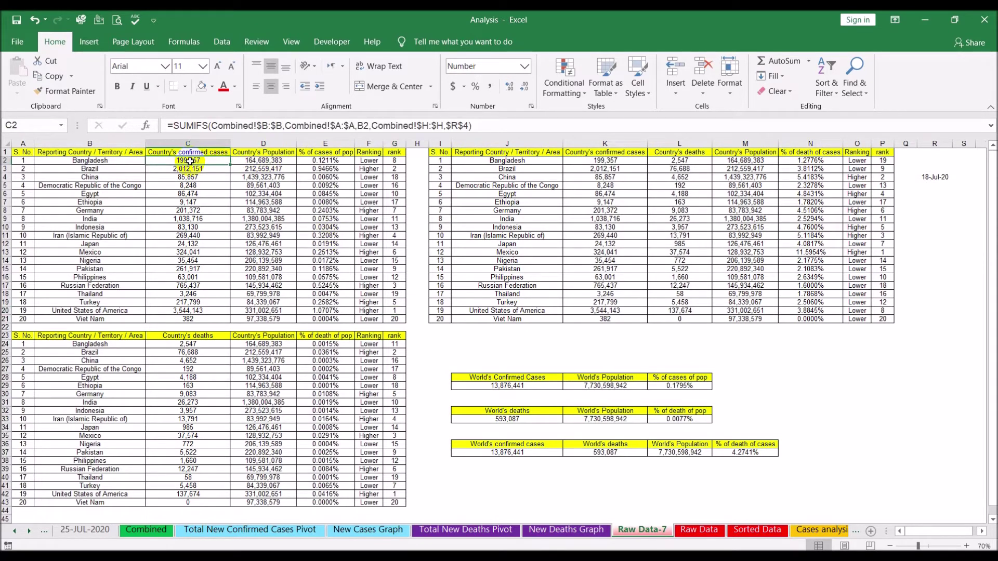
pyautogui.click(934, 178)
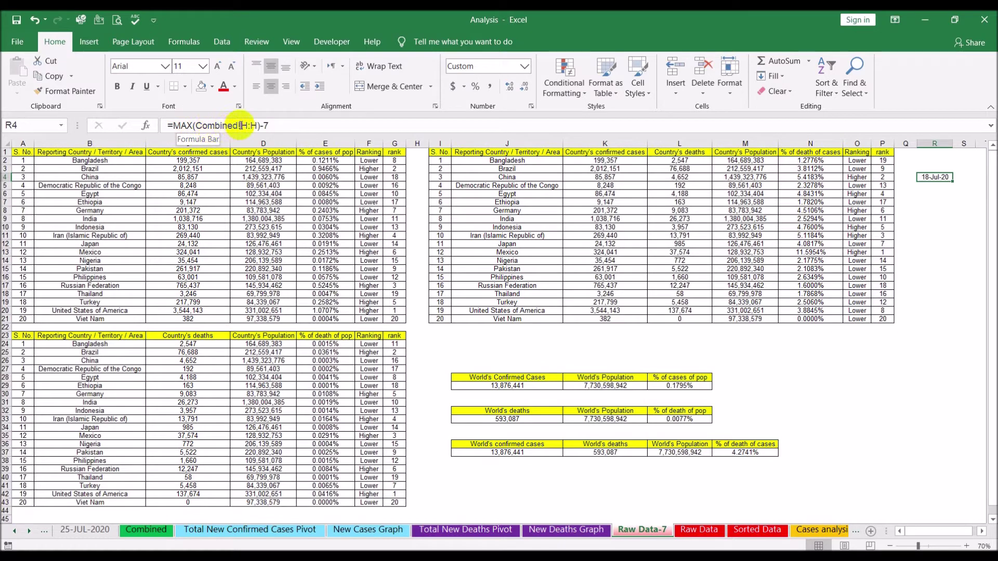
pyautogui.click(133, 530)
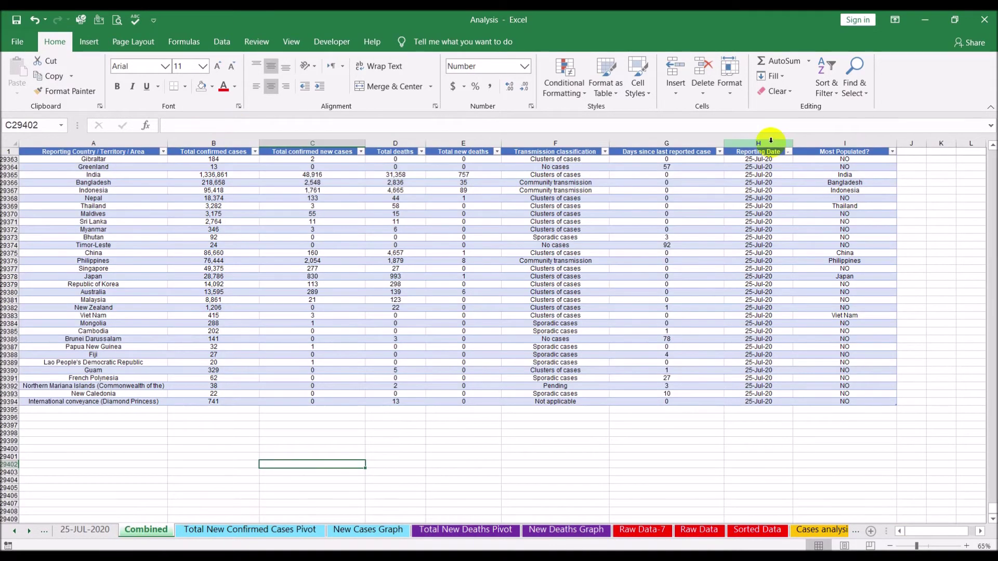
pyautogui.click(771, 140)
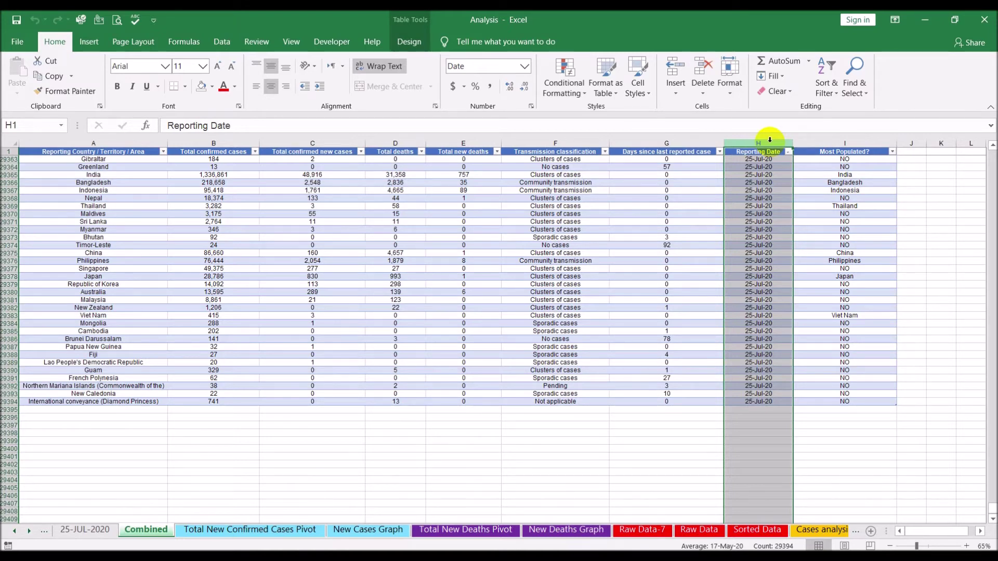
pyautogui.click(641, 529)
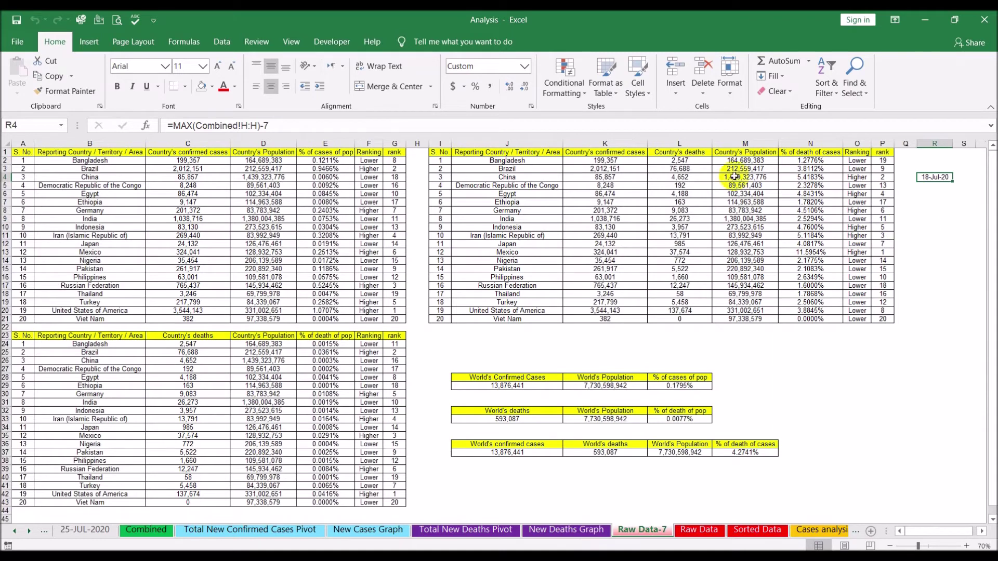
# Examine the arguments of the SUMIFS formula in C2 on Raw Data-7 and the Combined sheet columns it references.
pyautogui.click(174, 161)
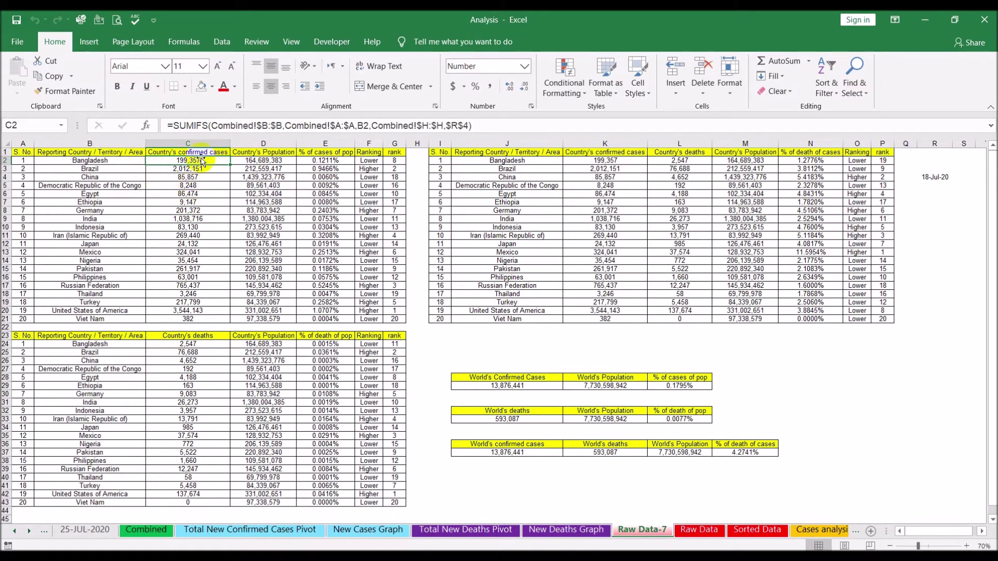
pyautogui.click(521, 127)
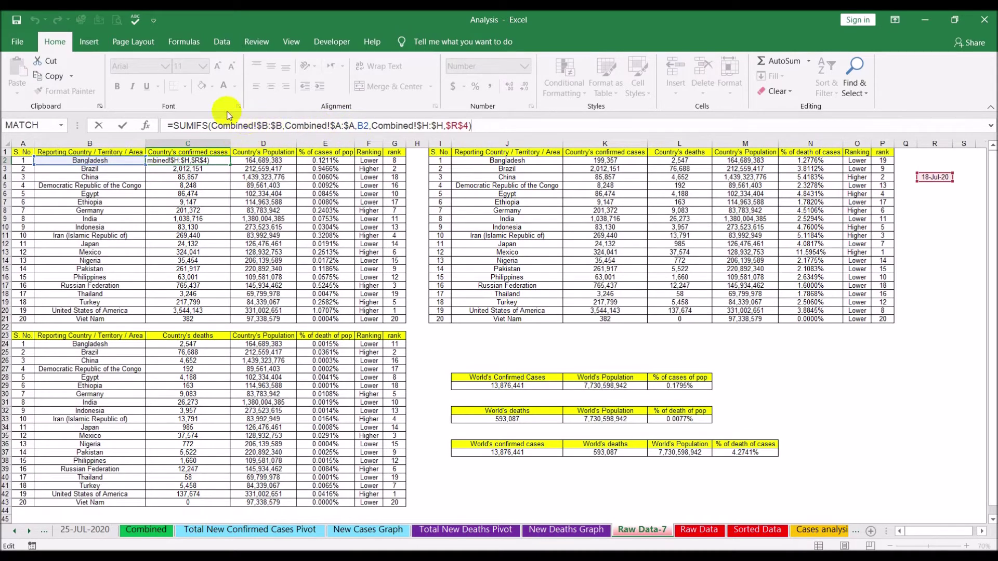
pyautogui.click(153, 529)
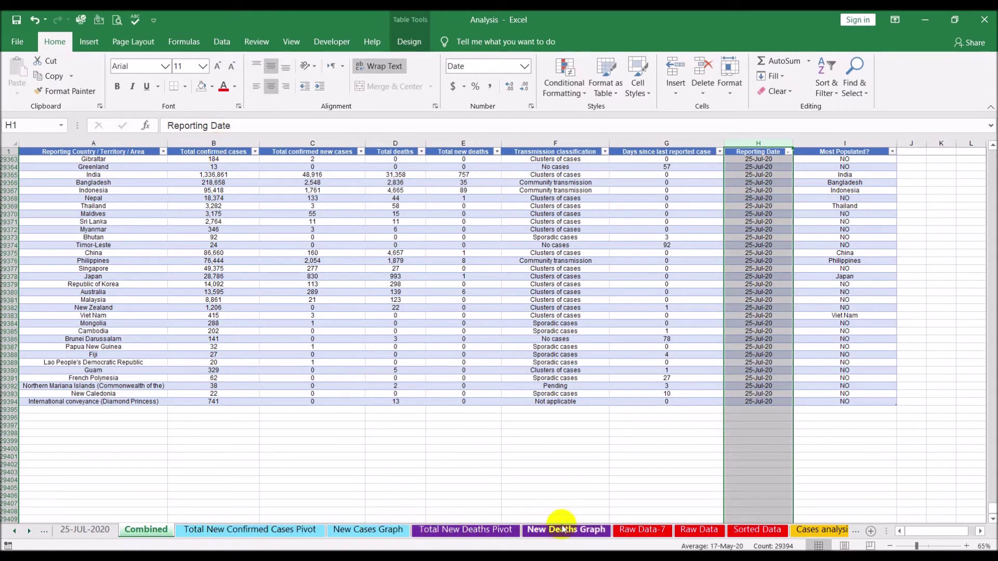
# Compare the SUMIFS formula in C2 on Raw Data-7 with the Total confirmed cases column on the Combined sheet.
pyautogui.click(640, 529)
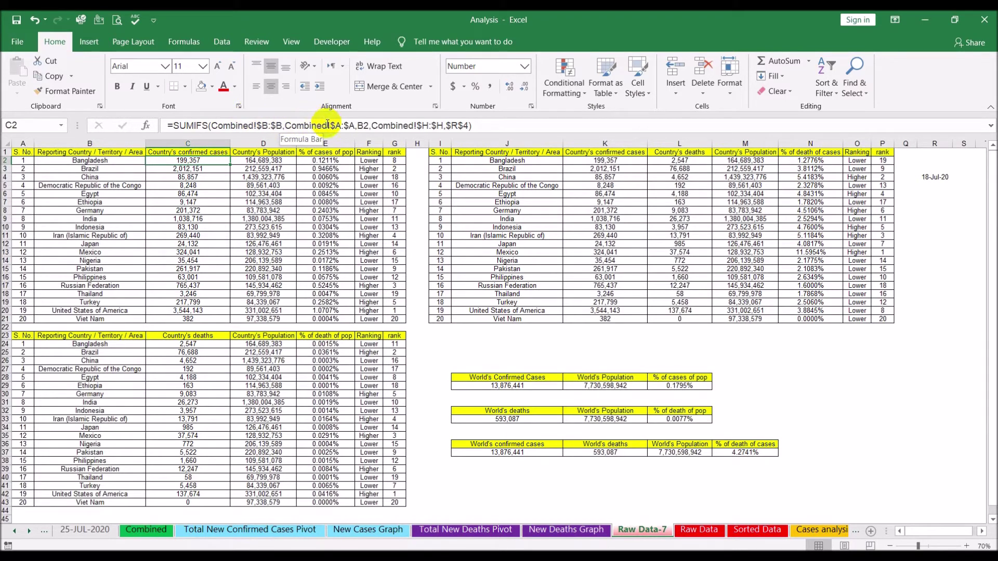
pyautogui.click(486, 126)
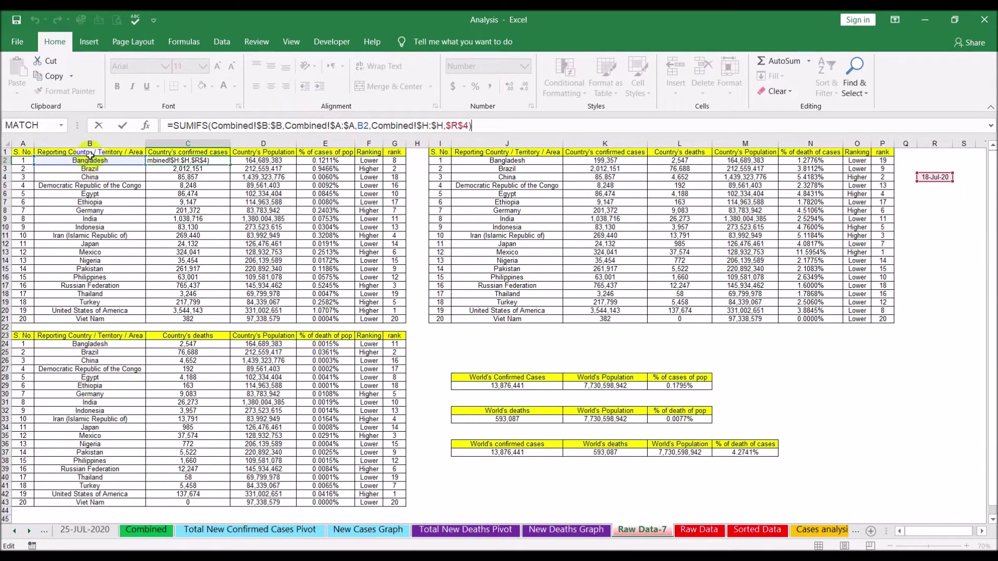
pyautogui.click(146, 530)
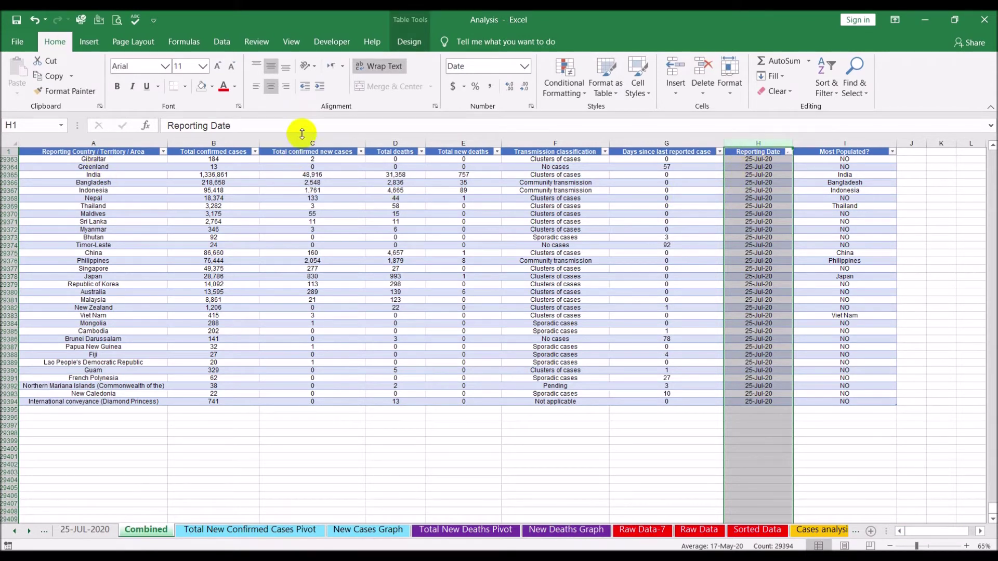
pyautogui.click(226, 139)
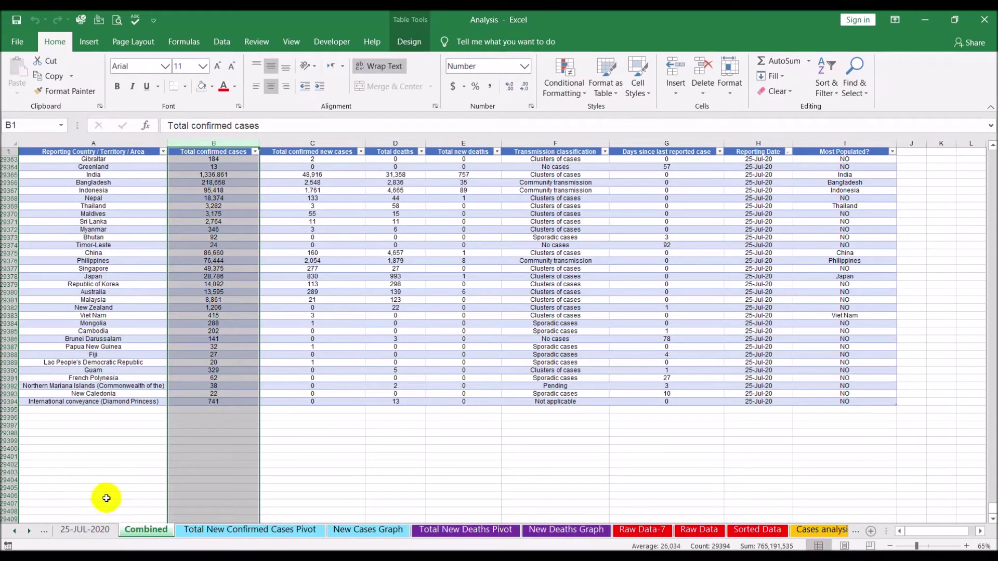
pyautogui.click(642, 531)
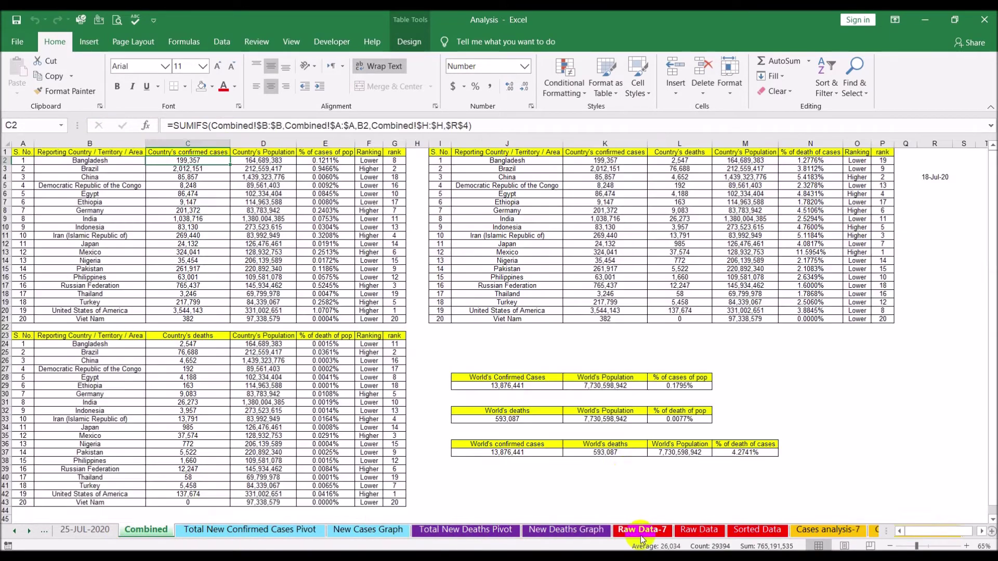
pyautogui.click(481, 126)
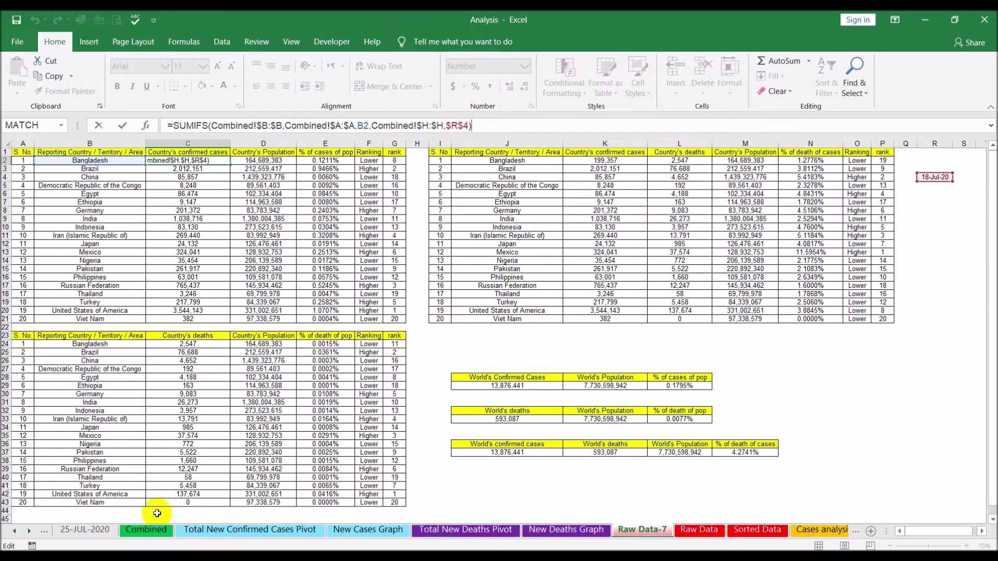
pyautogui.press('Escape')
pyautogui.click(153, 531)
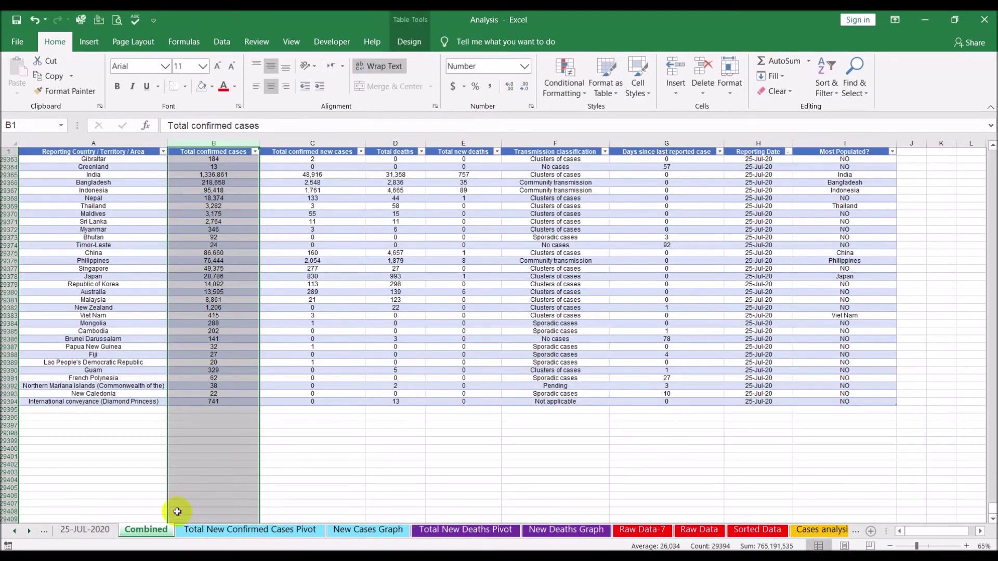
pyautogui.click(628, 530)
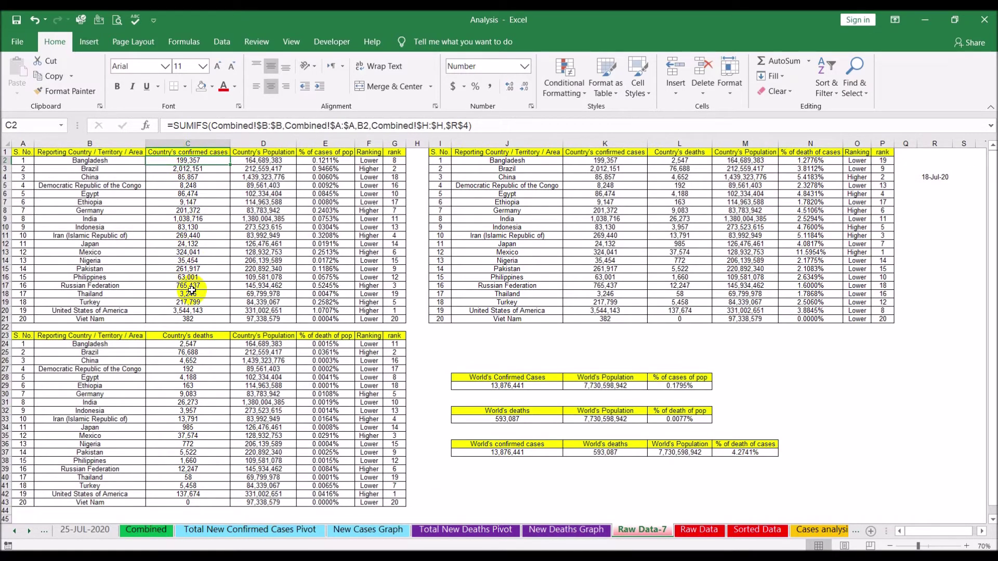
# Examine the formulas for country population in D2, percentage of cases in E2 and rank in G2 on Raw Data-7.
pyautogui.click(277, 161)
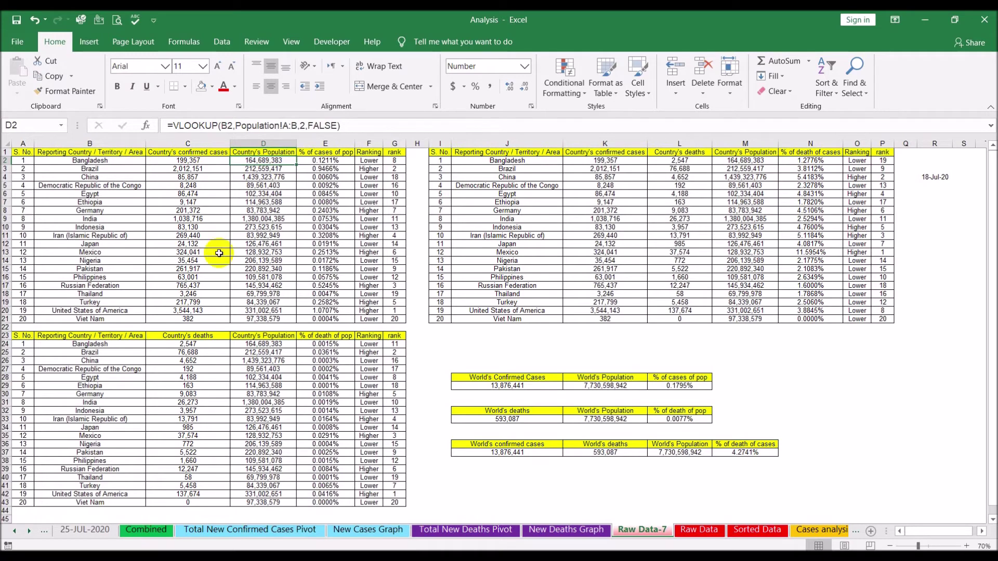
pyautogui.click(319, 163)
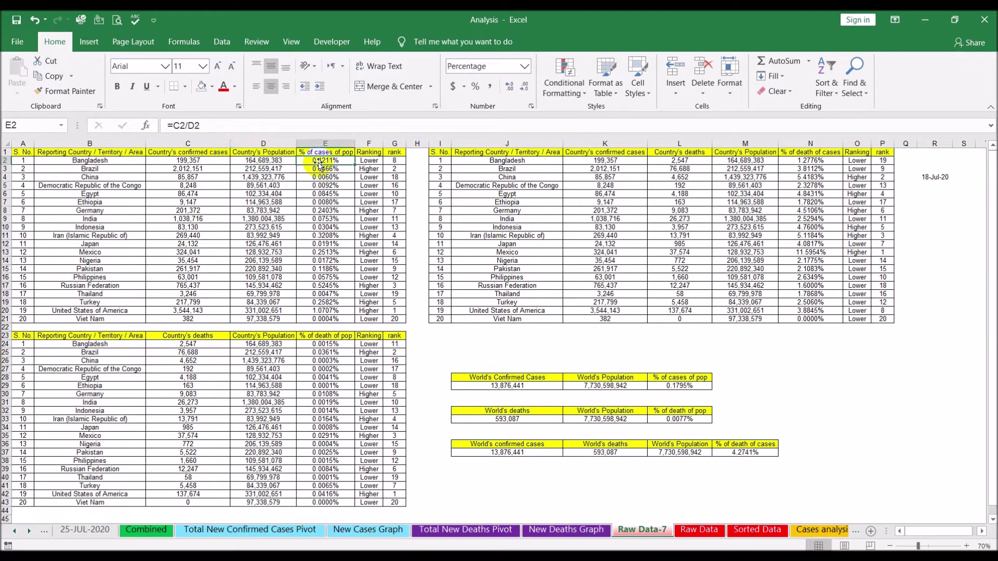
pyautogui.click(267, 126)
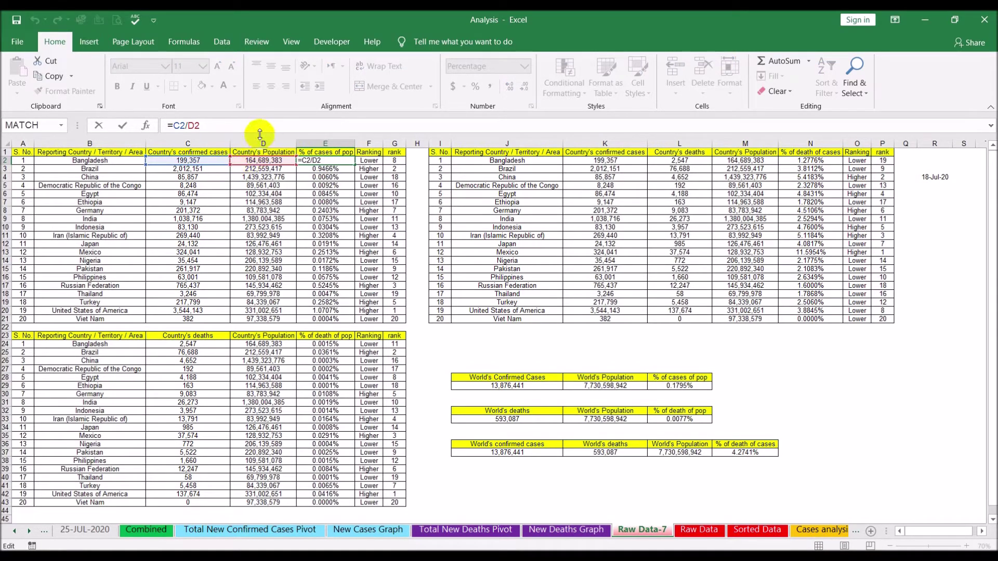
pyautogui.press('Escape')
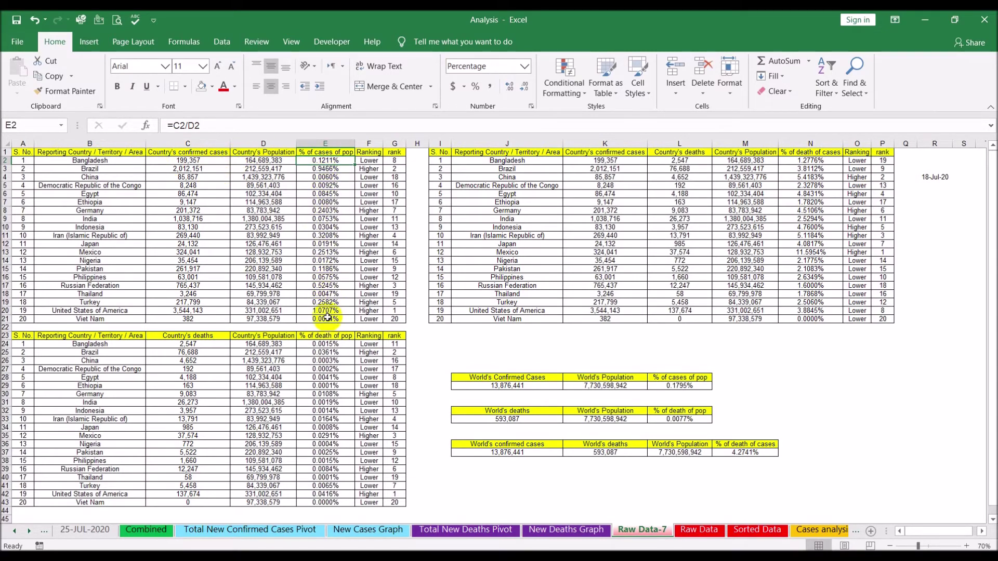
pyautogui.click(396, 160)
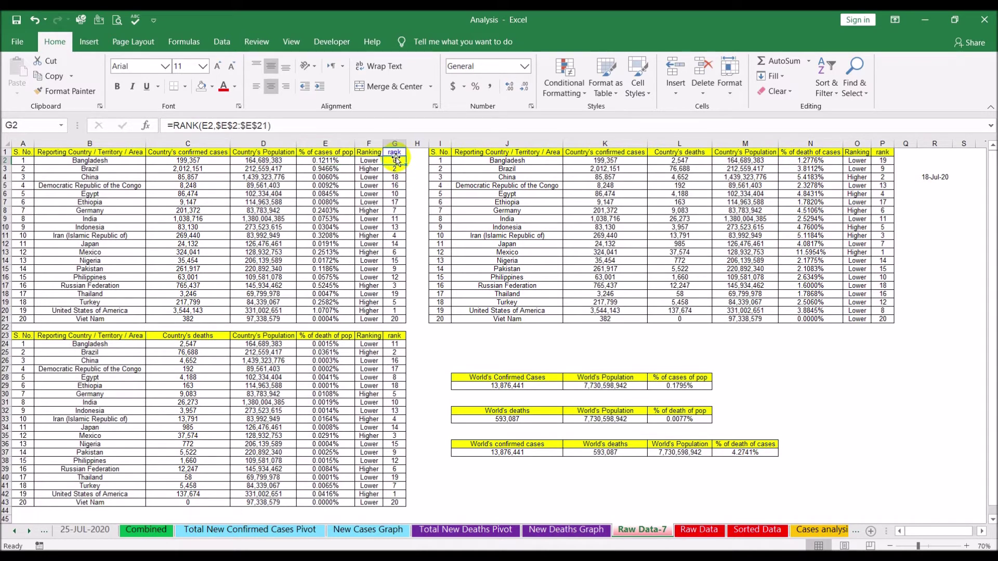
pyautogui.click(297, 126)
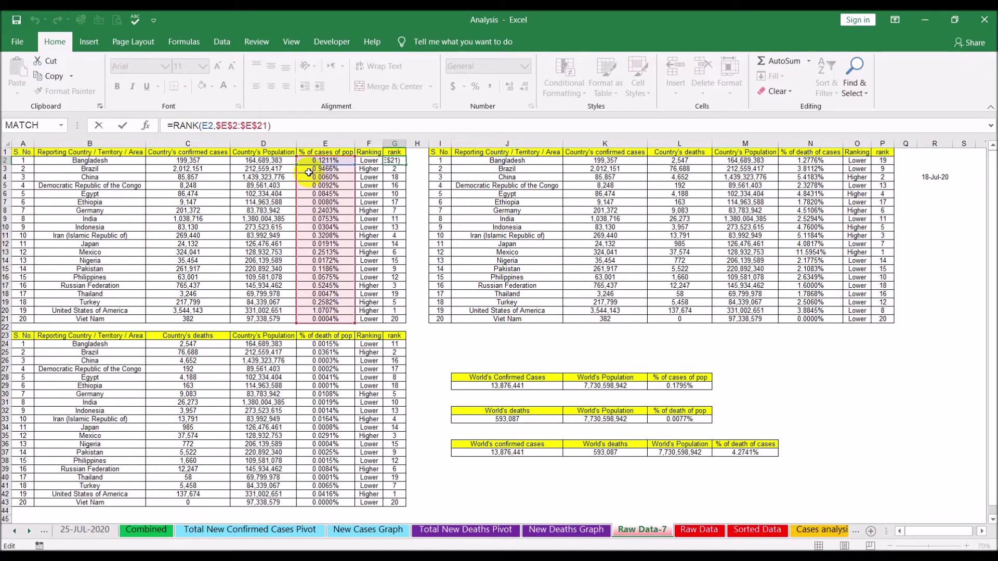
pyautogui.hotkey('ctrl', 'Return')
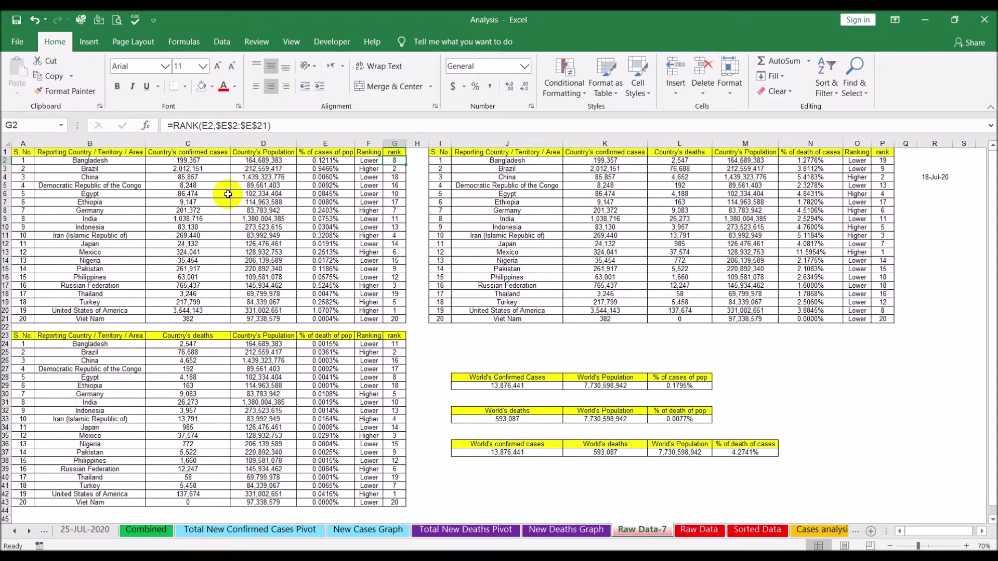
# Examine the confirmed cases, deaths, population and percentage of death of cases formulas in K2 through N2 on Raw Data-7.
pyautogui.click(626, 162)
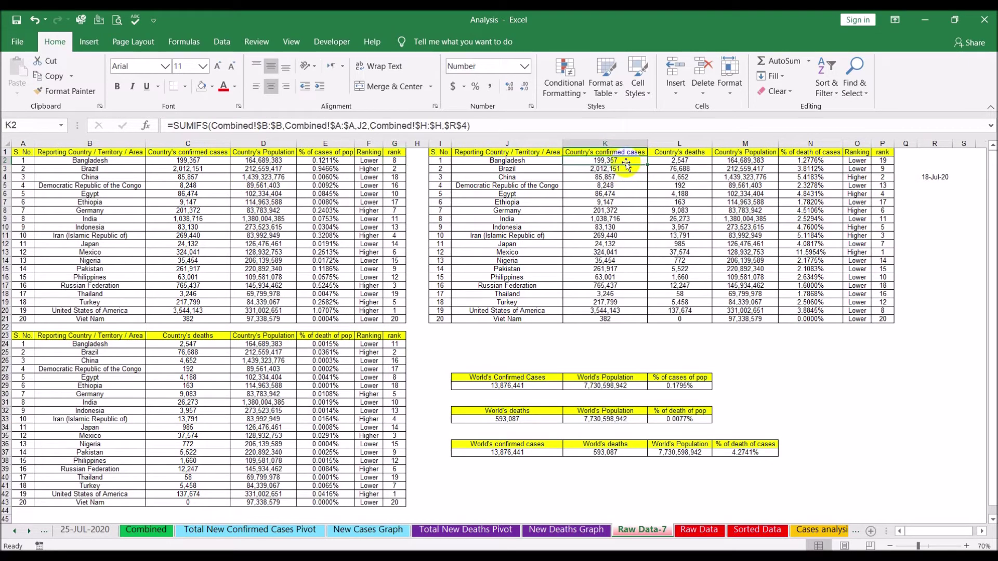
pyautogui.click(657, 164)
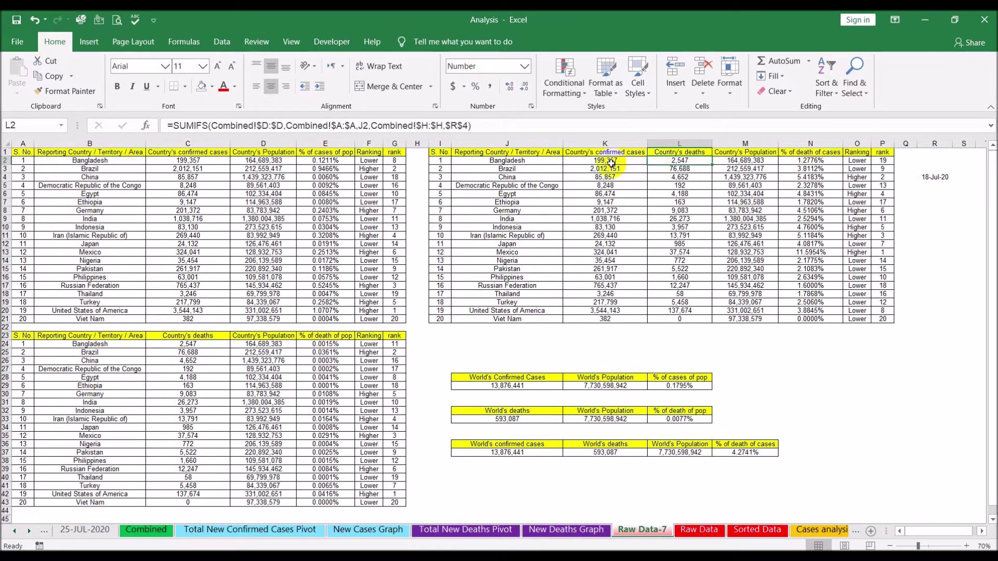
pyautogui.click(611, 164)
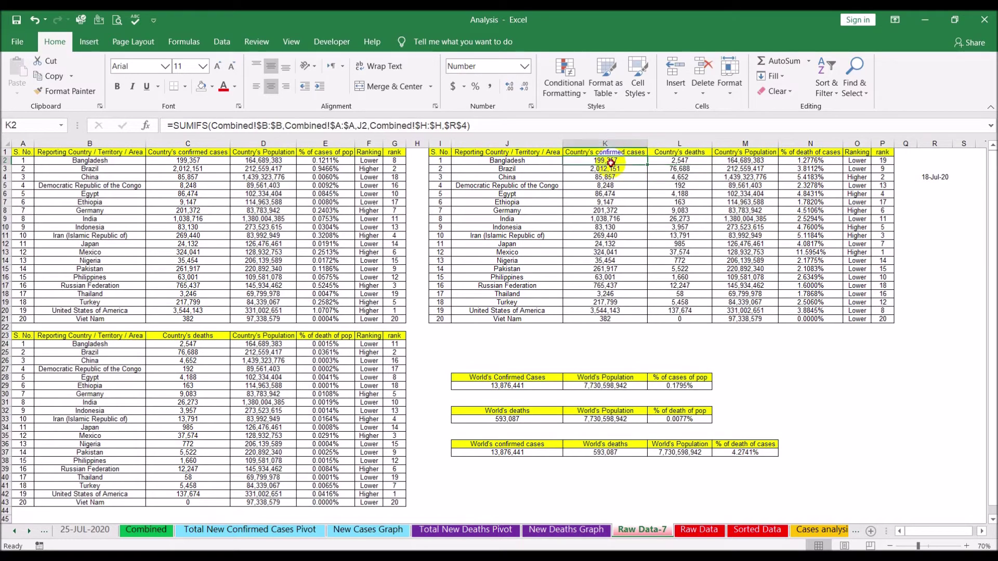
pyautogui.click(675, 162)
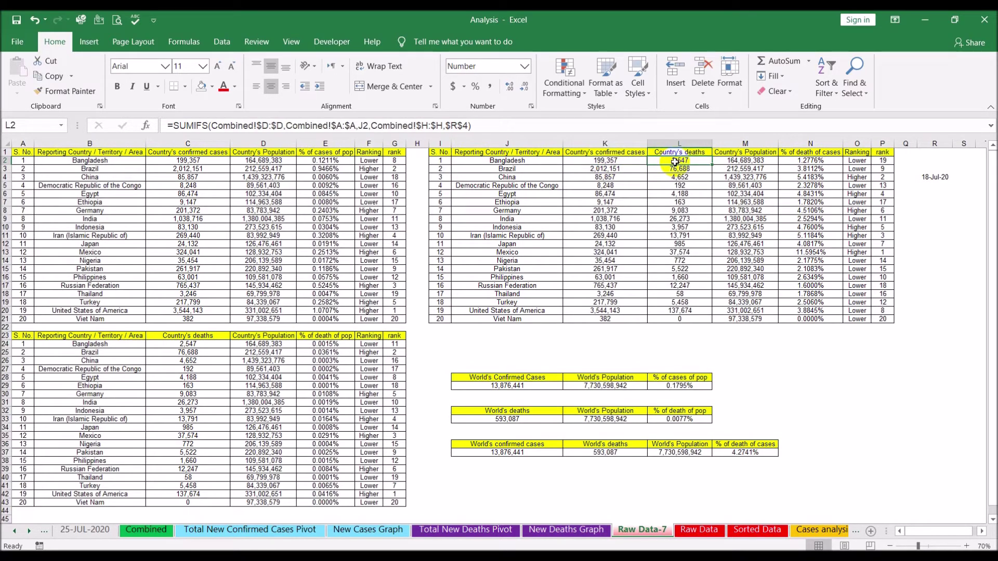
pyautogui.click(747, 160)
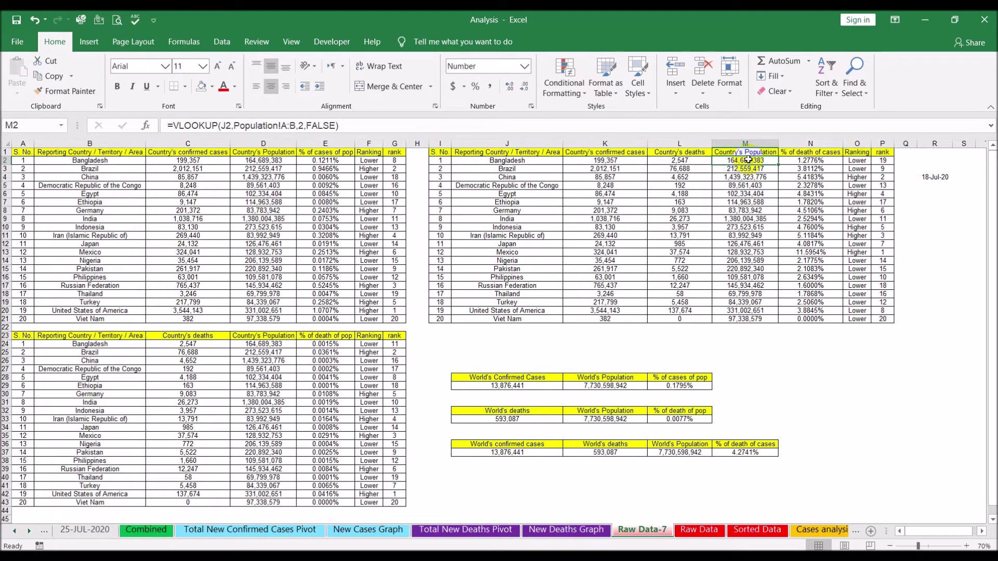
pyautogui.click(809, 163)
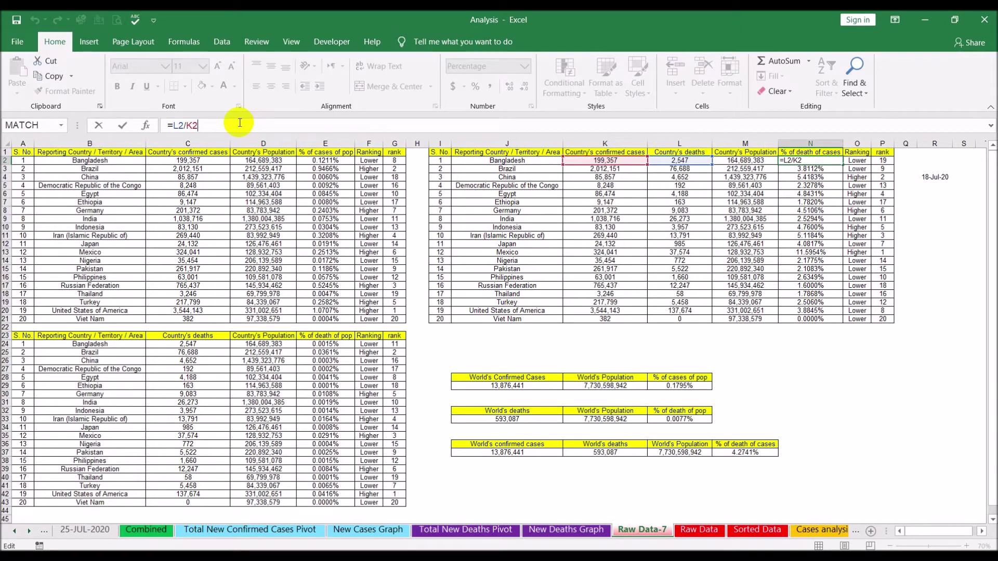
pyautogui.hotkey('ctrl', 'Return')
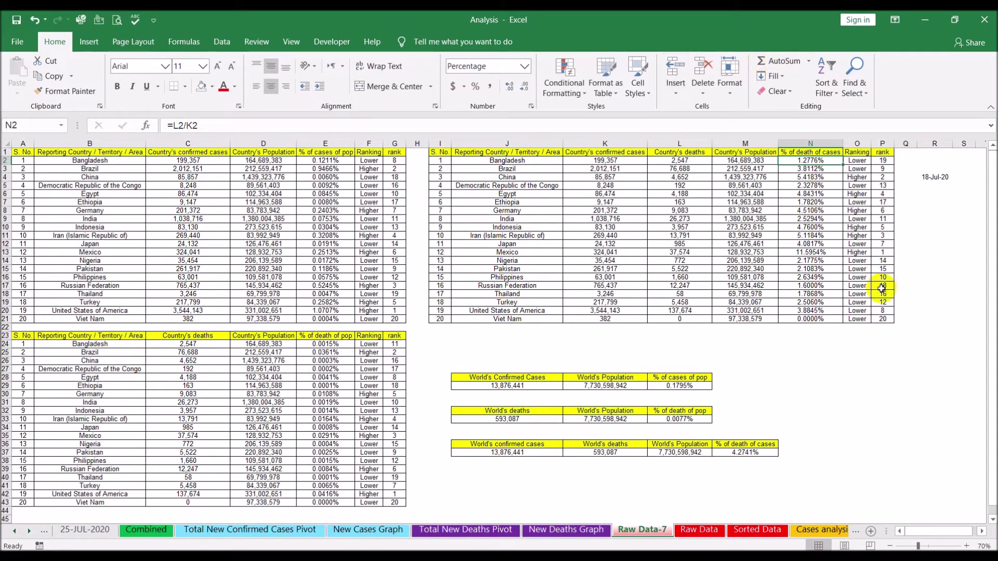
# Examine the Ranking formula in F2 against the world percentage in L29 and the country percentages in E2 and E3.
pyautogui.click(368, 161)
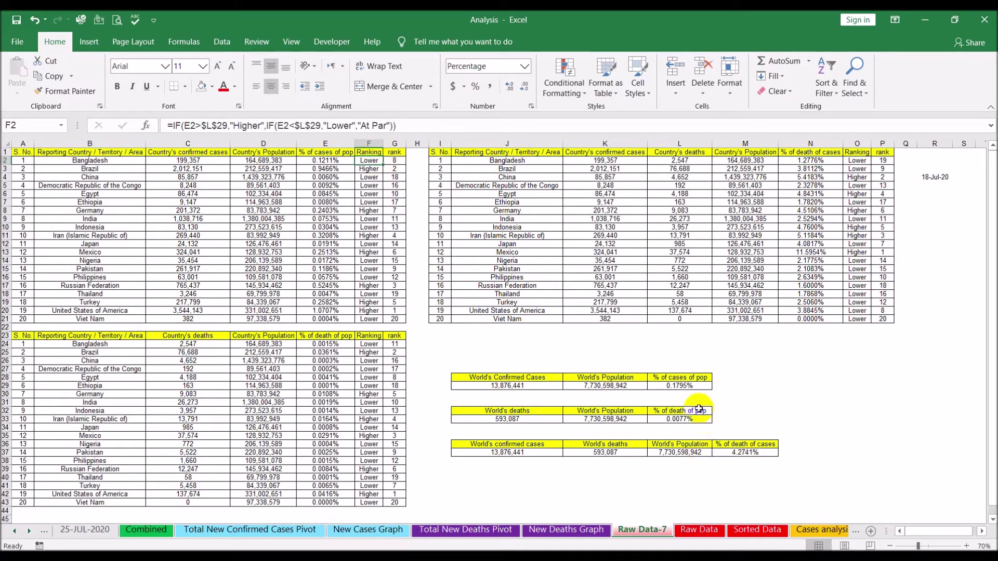
pyautogui.click(685, 385)
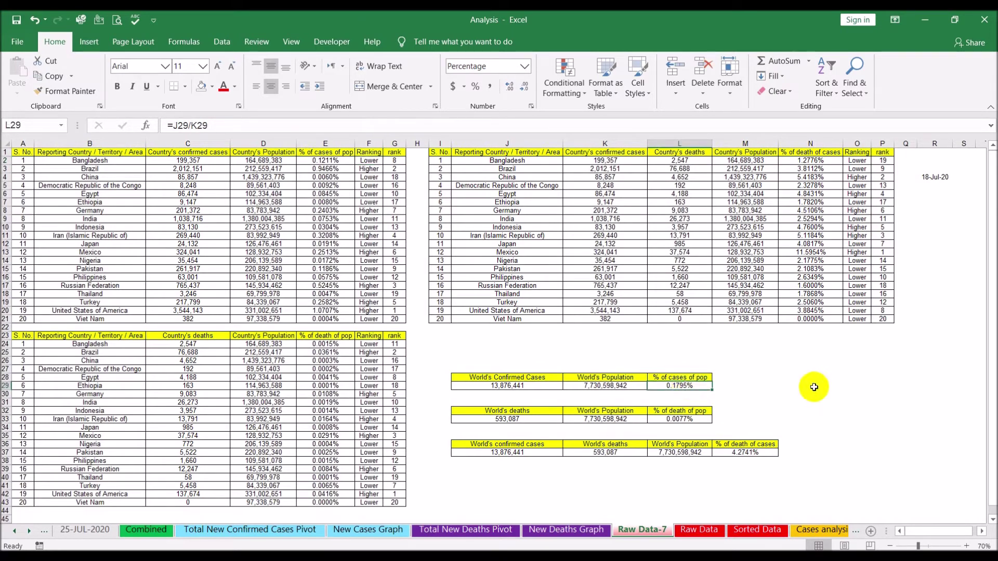
pyautogui.click(364, 161)
pyautogui.click(338, 162)
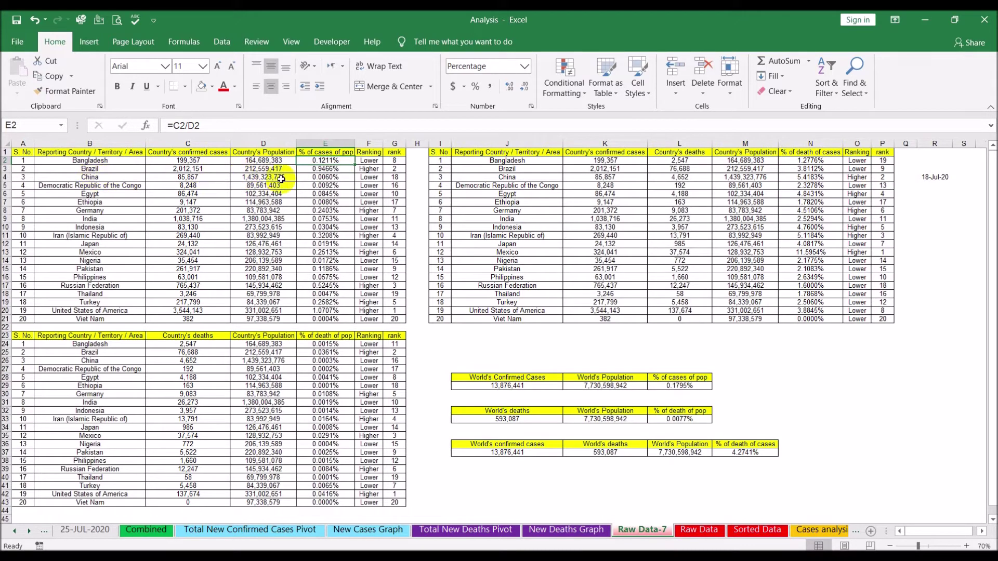
pyautogui.click(316, 170)
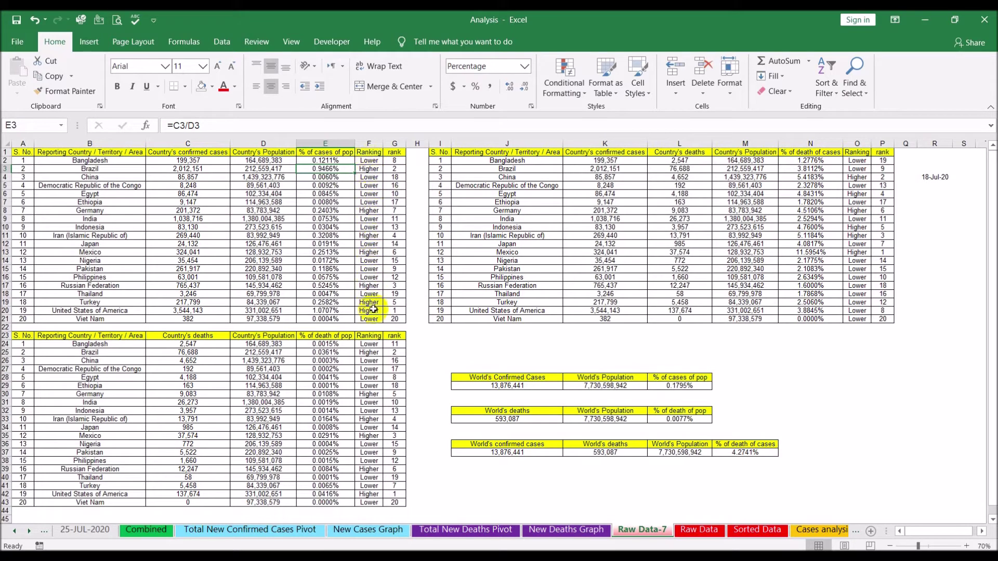
pyautogui.scroll(-3, 343, 339)
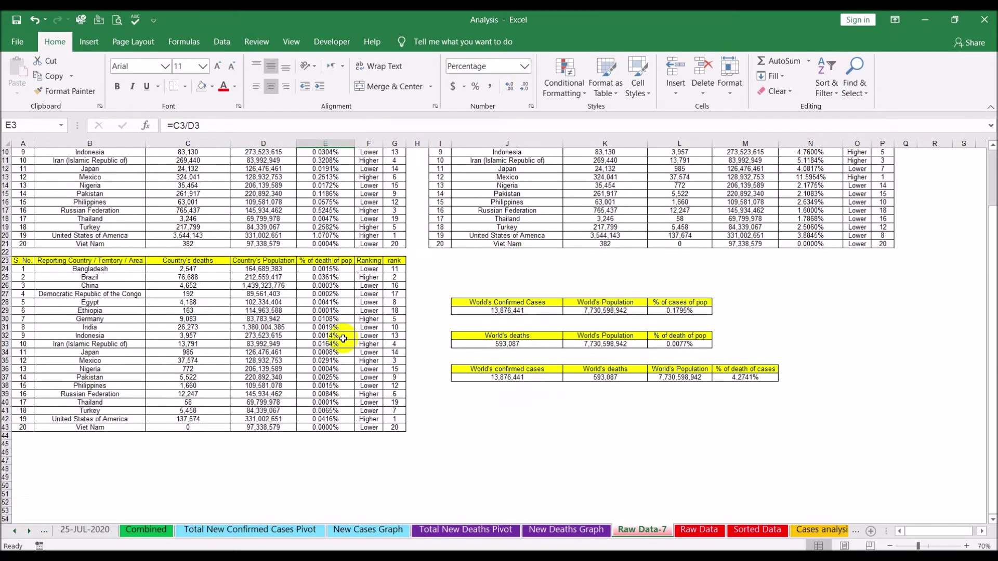
pyautogui.scroll(3, 343, 339)
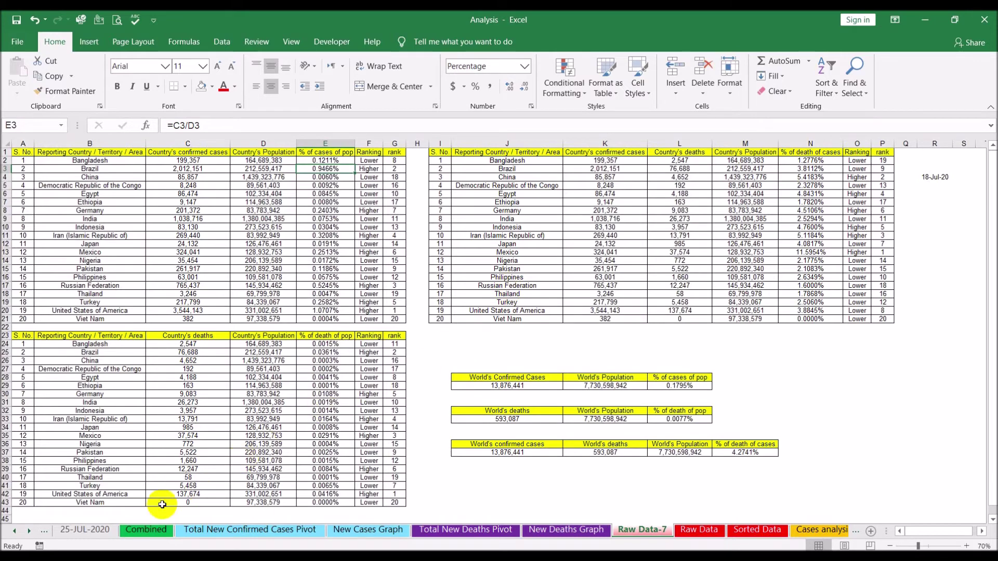
# Compare the R4 date formulas on Raw Data-7 and Raw Data, checking the 25-JUL-2020 sheet, and open Sorted Data.
pyautogui.click(100, 532)
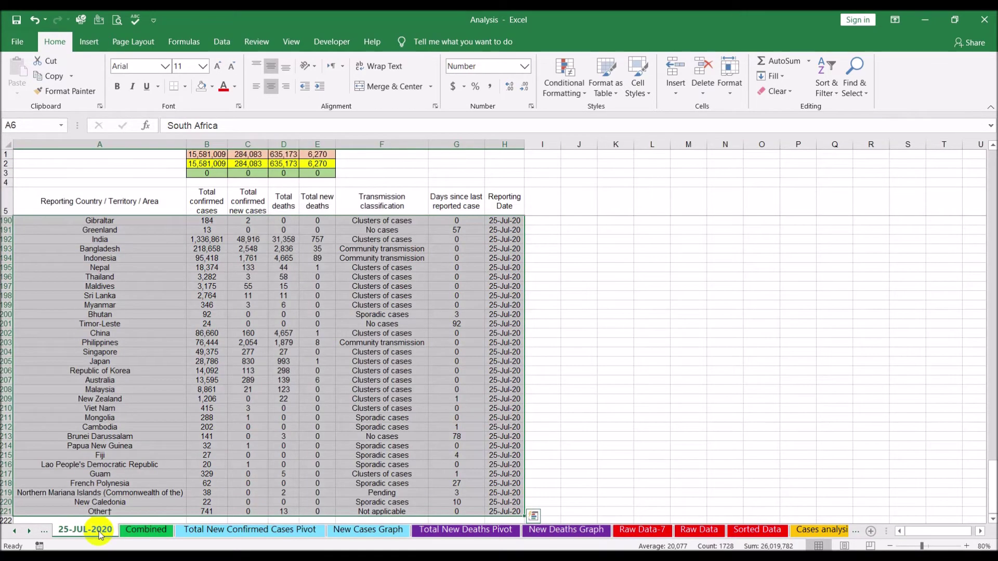
pyautogui.click(614, 391)
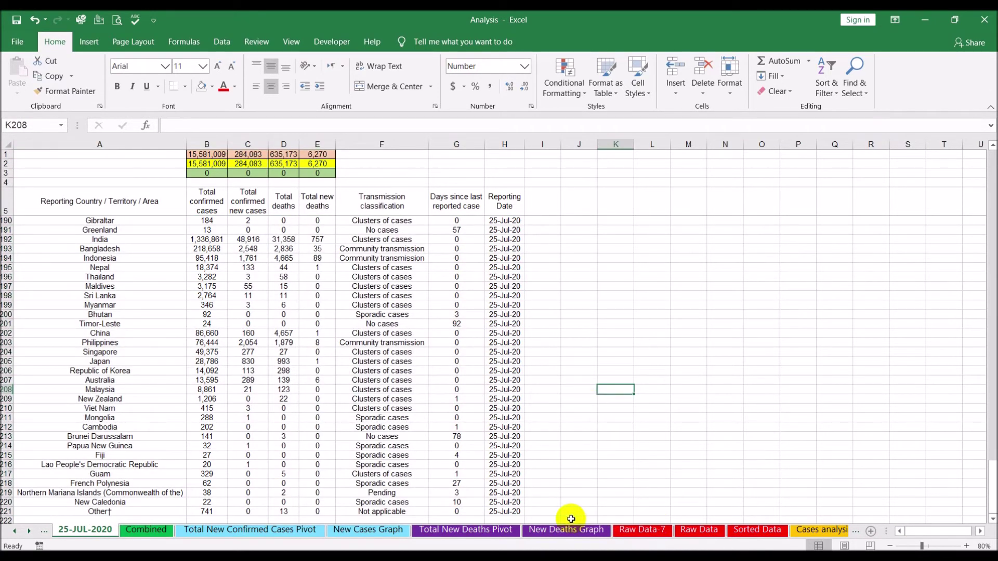
pyautogui.click(642, 529)
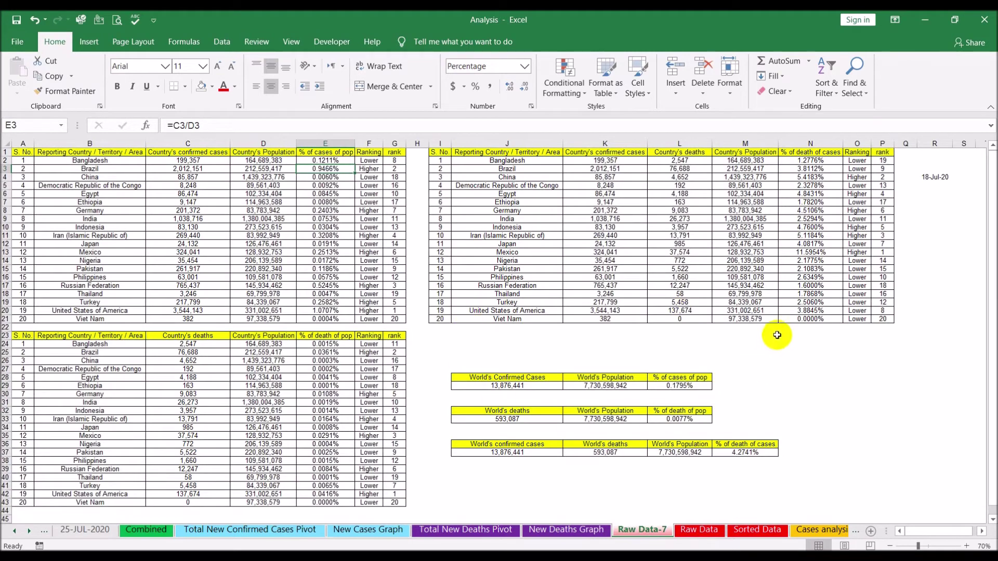
pyautogui.click(948, 176)
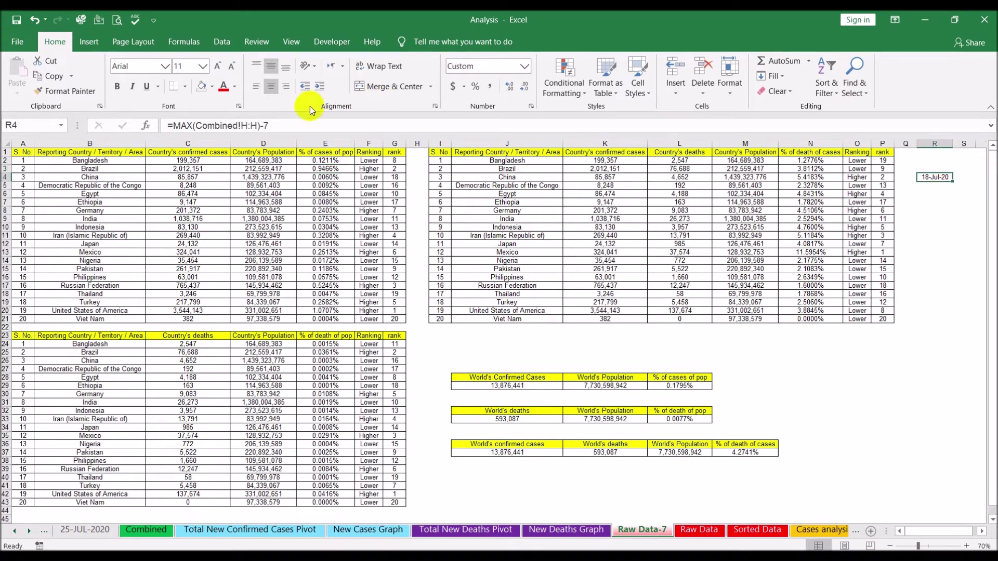
pyautogui.click(698, 529)
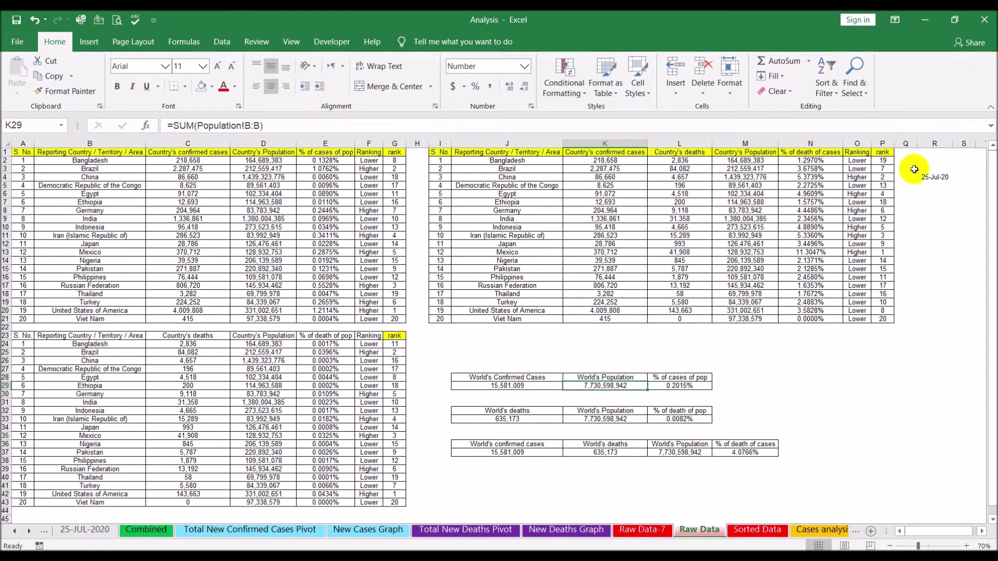
pyautogui.click(929, 177)
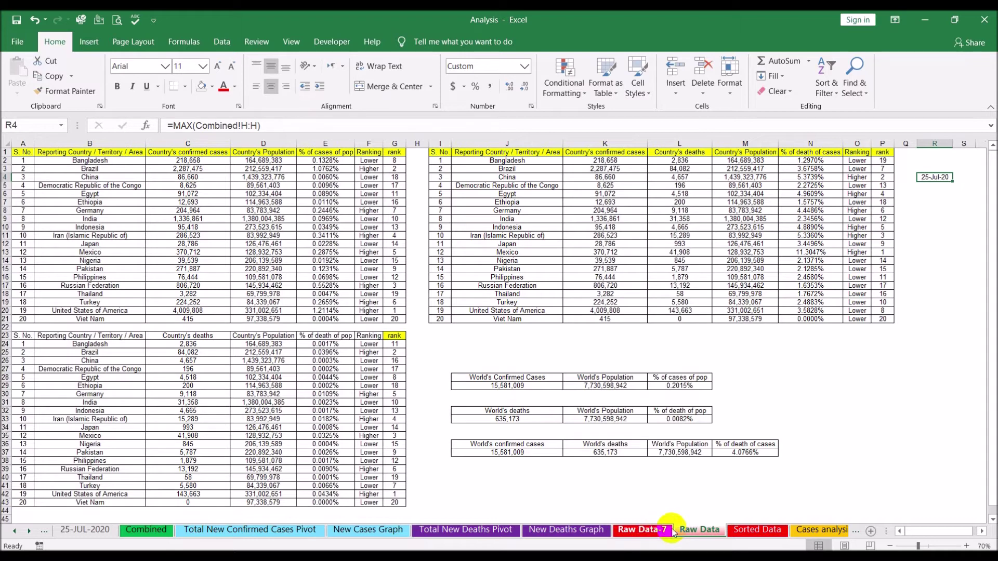
pyautogui.click(757, 530)
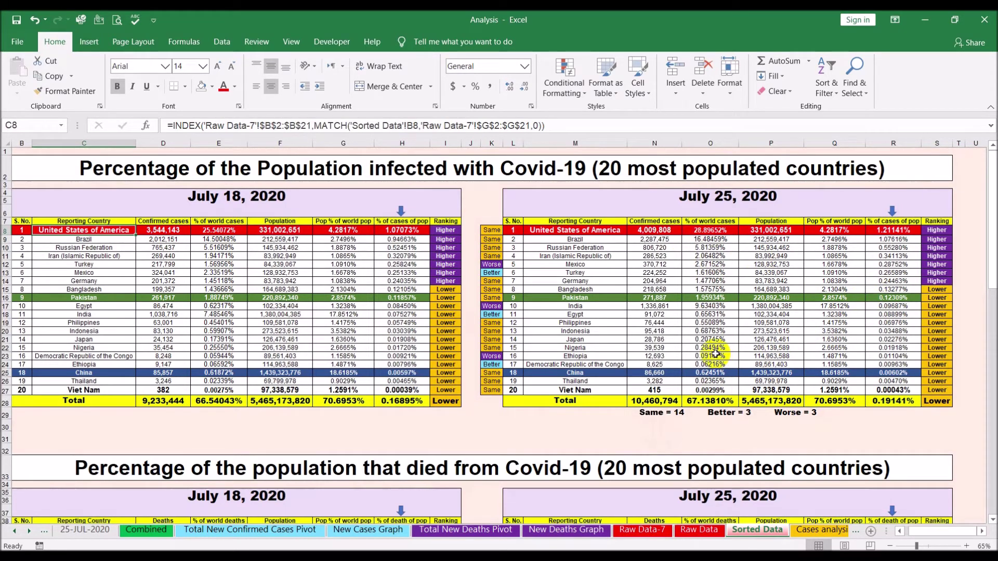
# Trace the country lookup formula in C8 on Sorted Data from serial numbers B8:B27 to rank G20 and country B20 on Raw Data-7.
pyautogui.moveTo(22, 230); pyautogui.dragTo(20, 390)
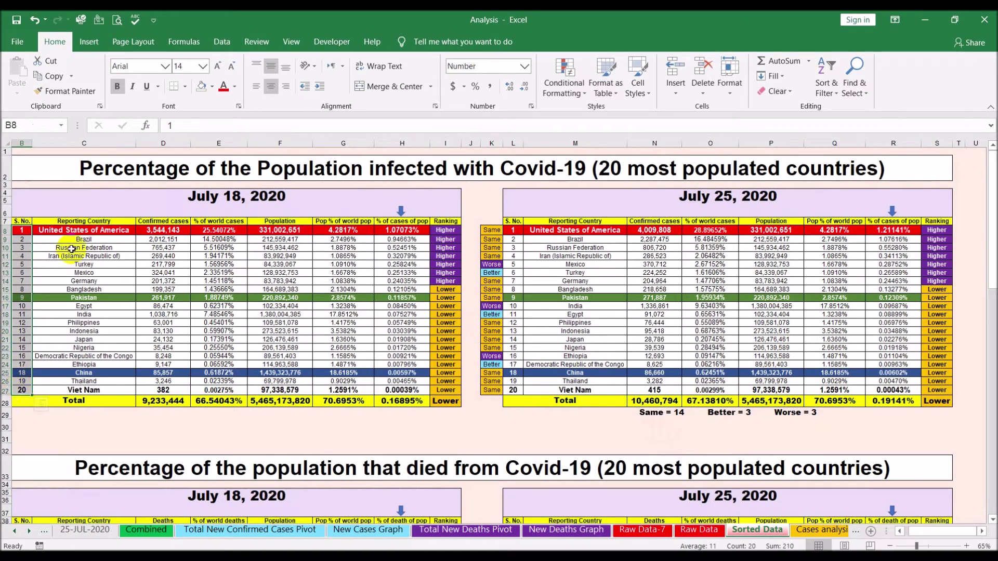
pyautogui.click(77, 230)
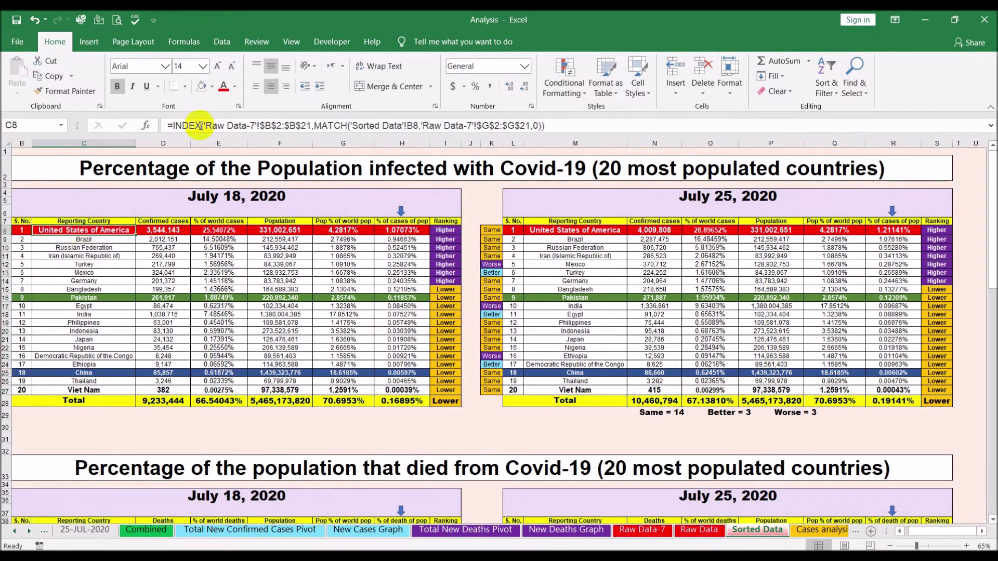
pyautogui.click(642, 530)
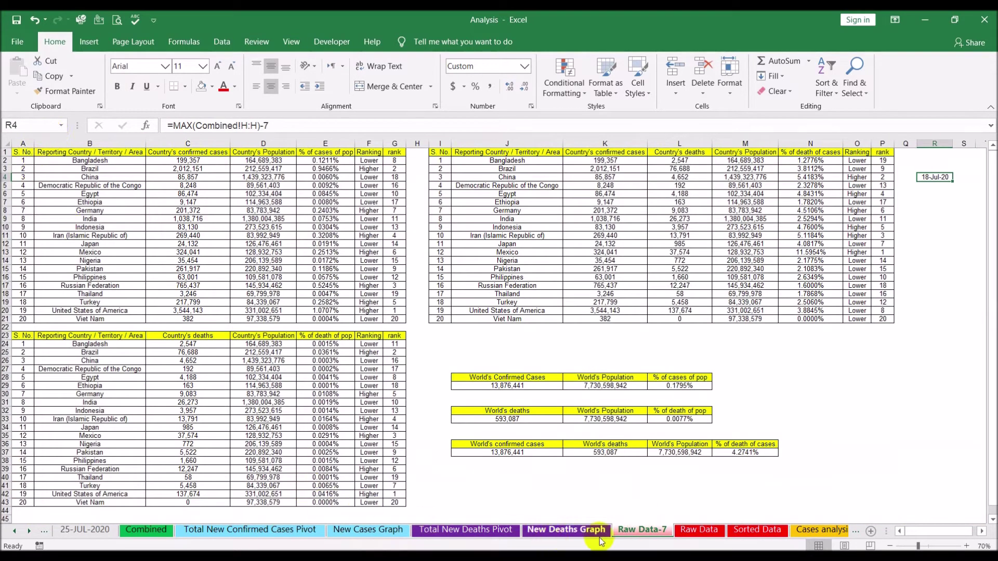
pyautogui.click(756, 530)
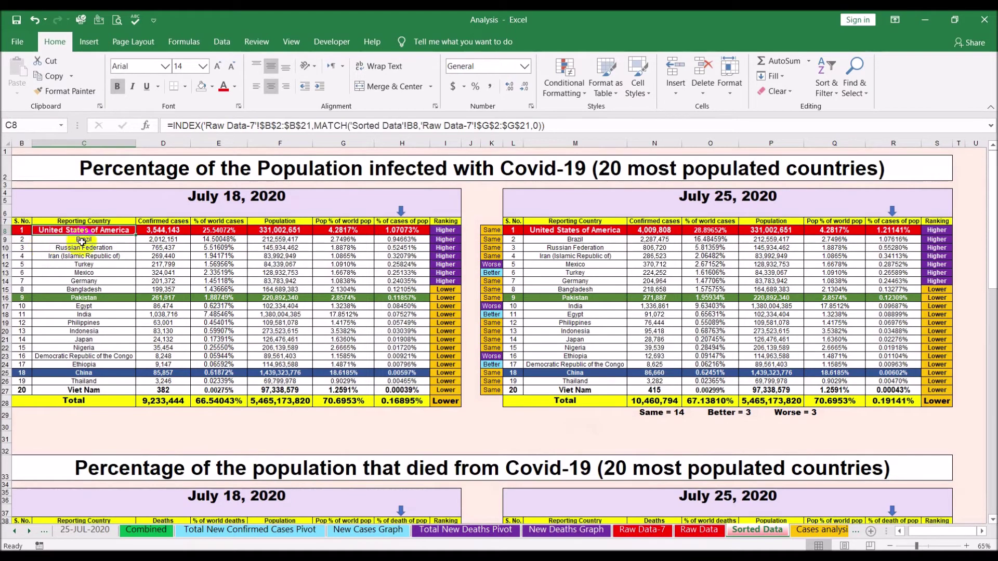
pyautogui.click(699, 531)
pyautogui.click(643, 530)
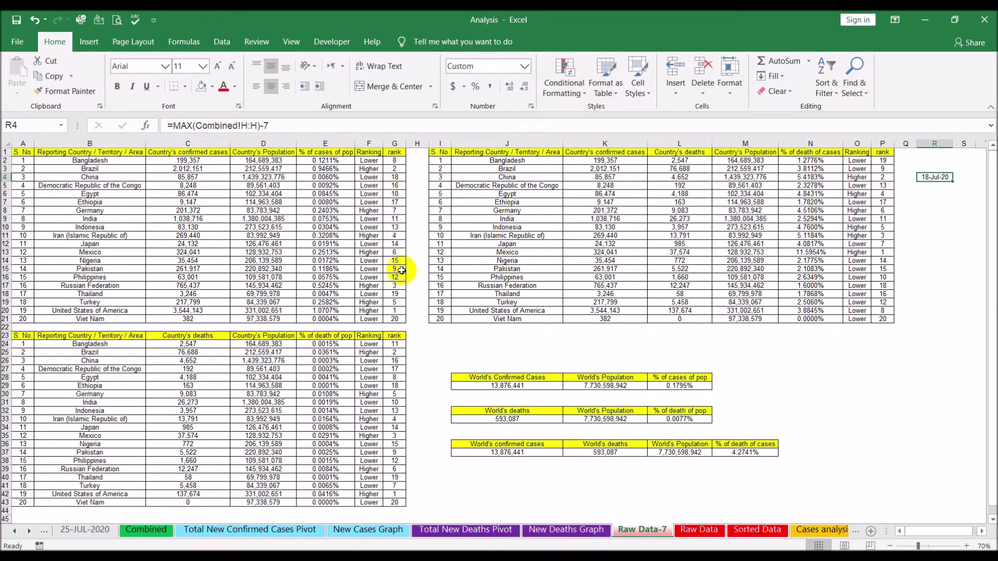
pyautogui.click(398, 310)
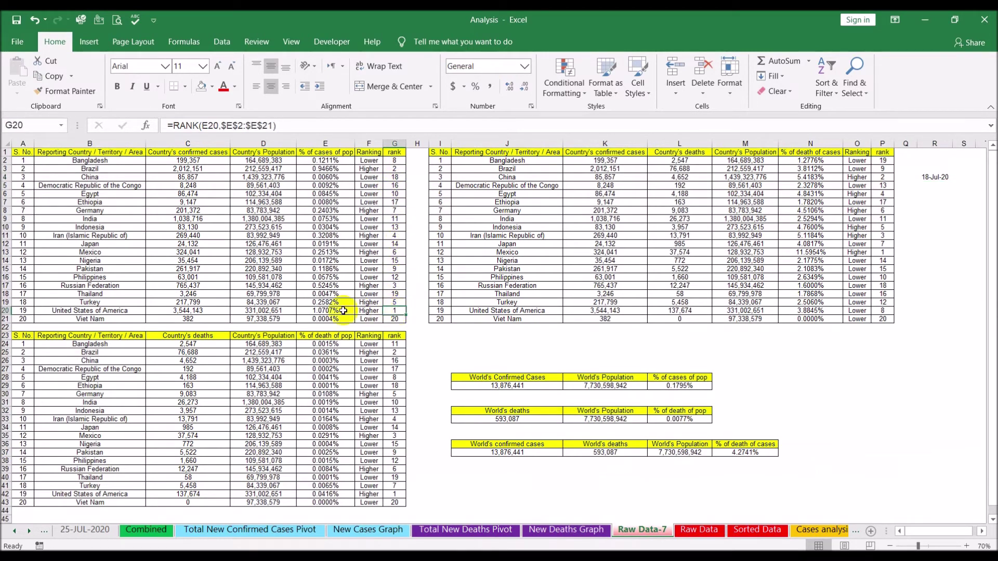
pyautogui.click(138, 310)
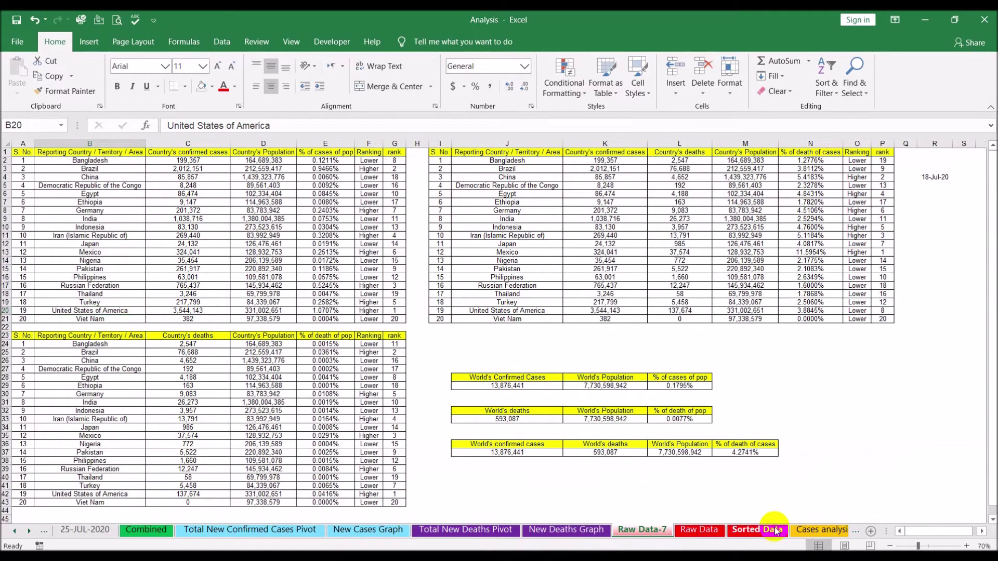
pyautogui.click(758, 529)
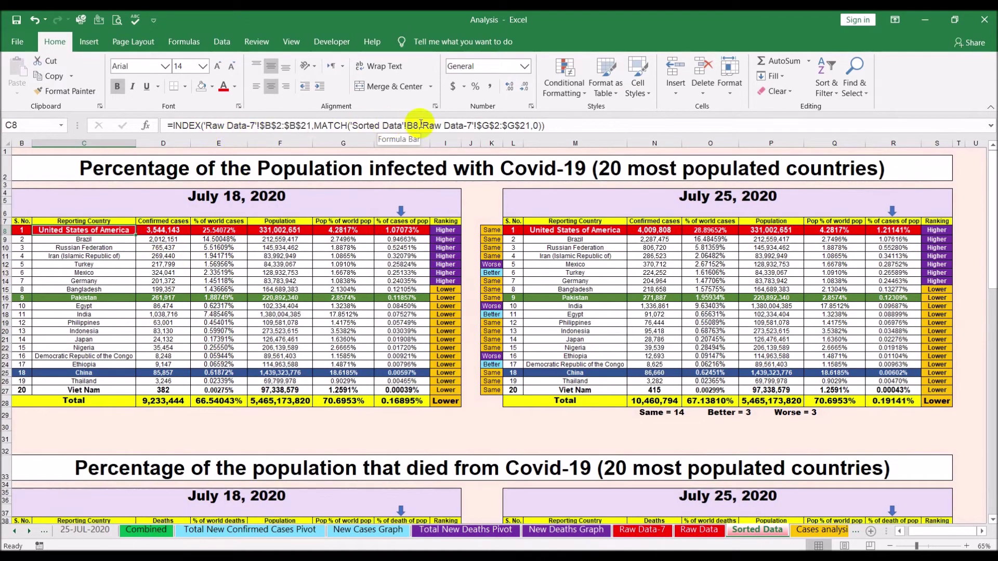
# Examine the July 18 confirmed cases, world cases percentage, population and population percentage formulas in D8 through H8 on Sorted Data.
pyautogui.click(167, 233)
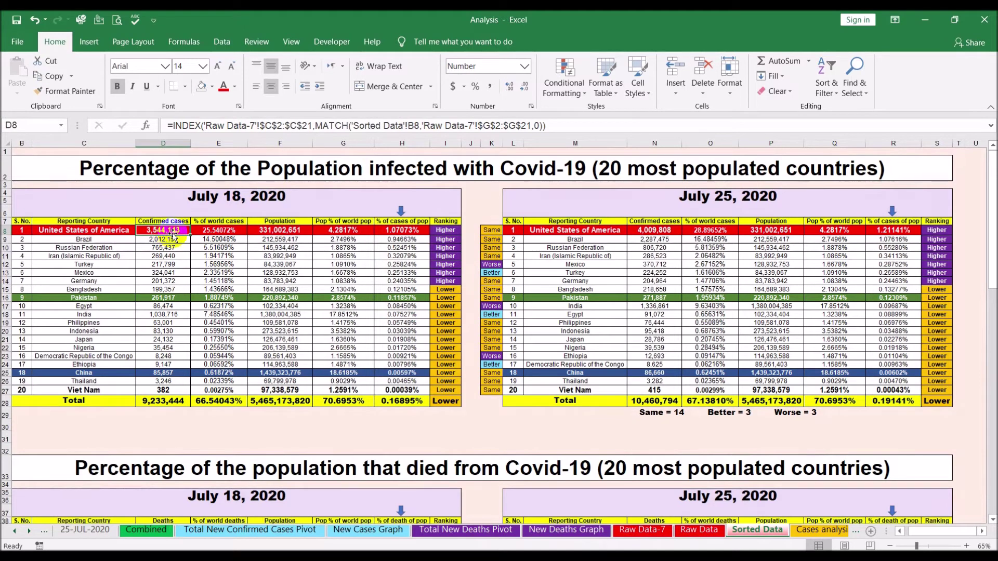
pyautogui.click(213, 229)
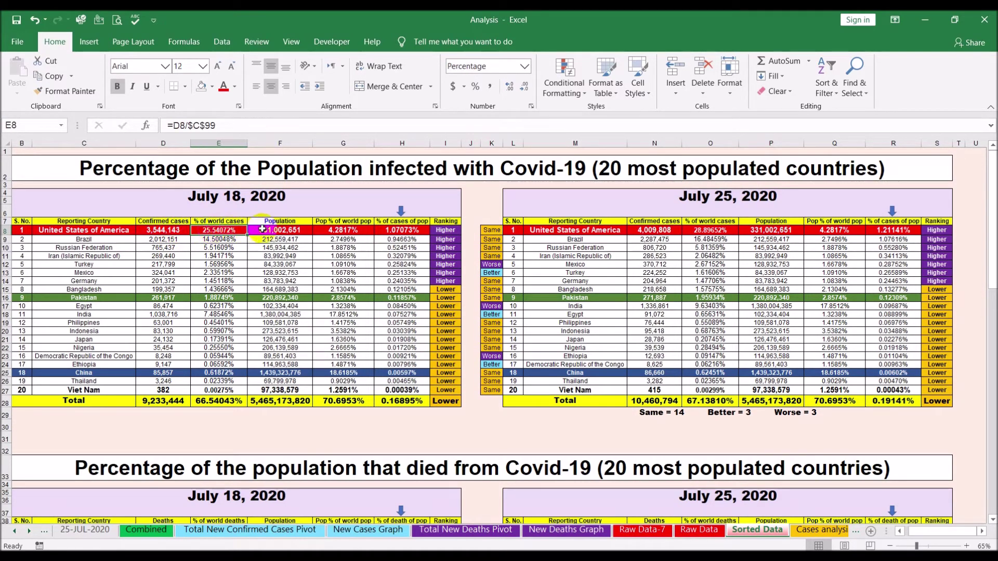
pyautogui.click(278, 229)
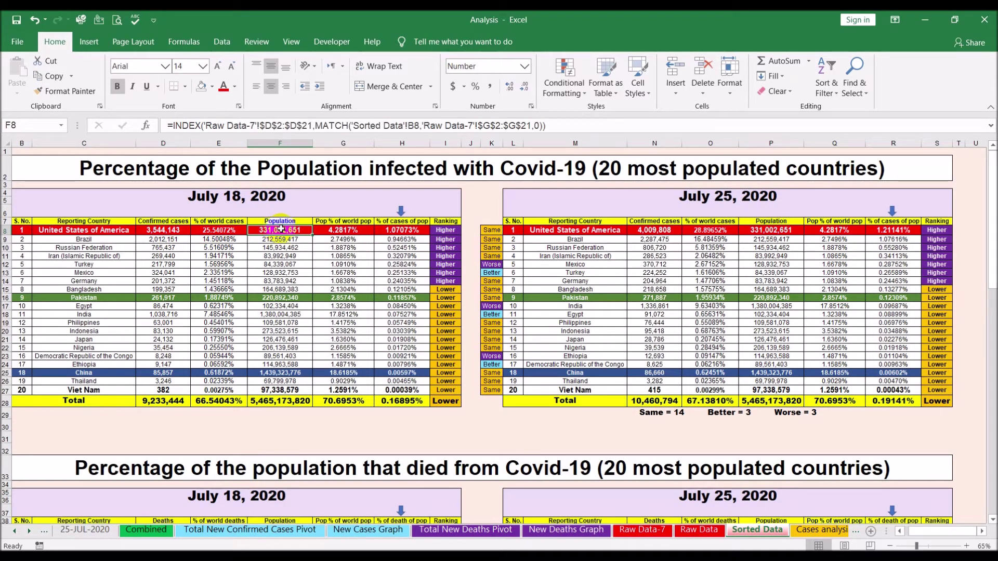
pyautogui.click(332, 229)
pyautogui.click(412, 230)
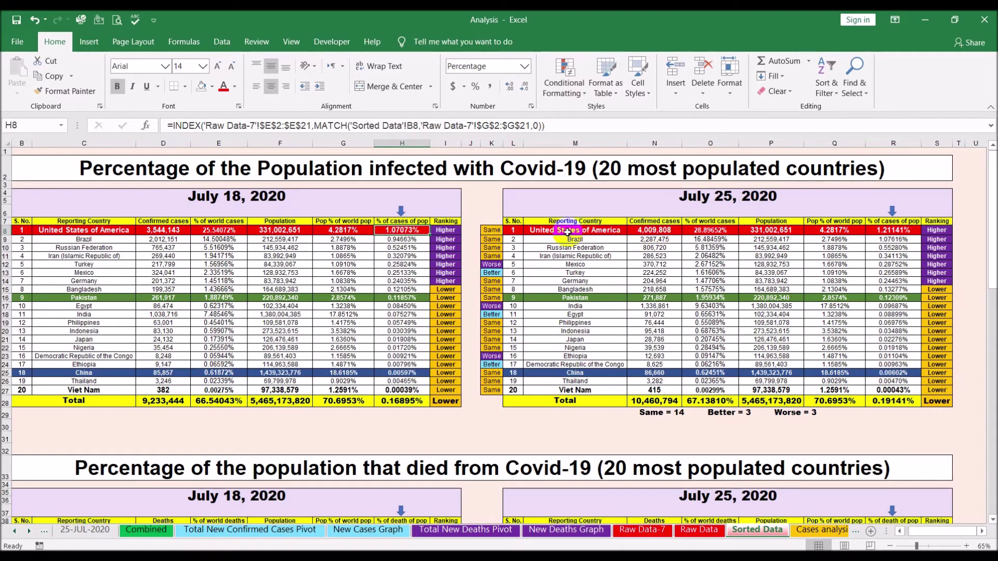
# Check the Raw Data sheet and examine the July 25 country lookup formulas in M8 and M17 beside comparison column K8:K27.
pyautogui.click(703, 531)
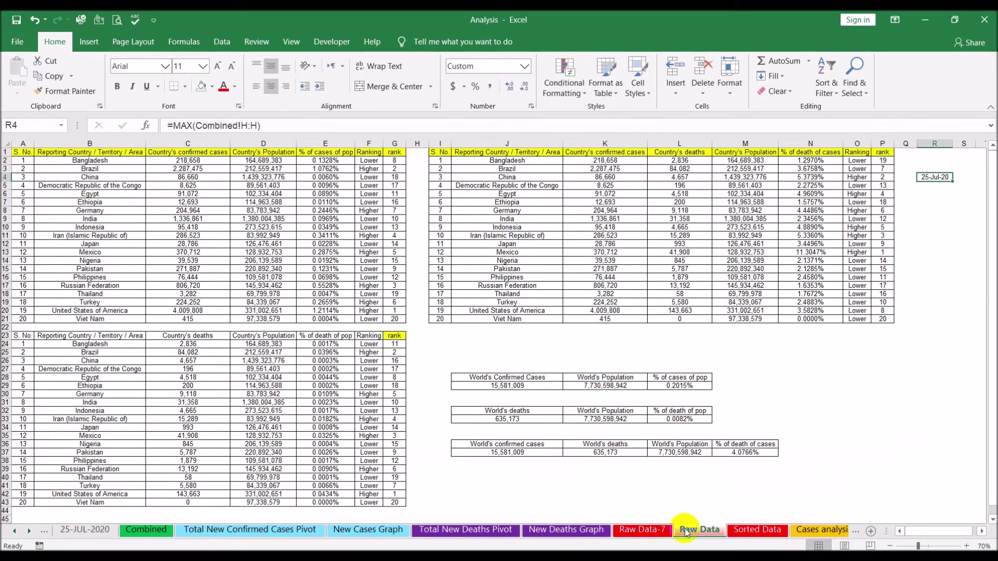
pyautogui.click(759, 530)
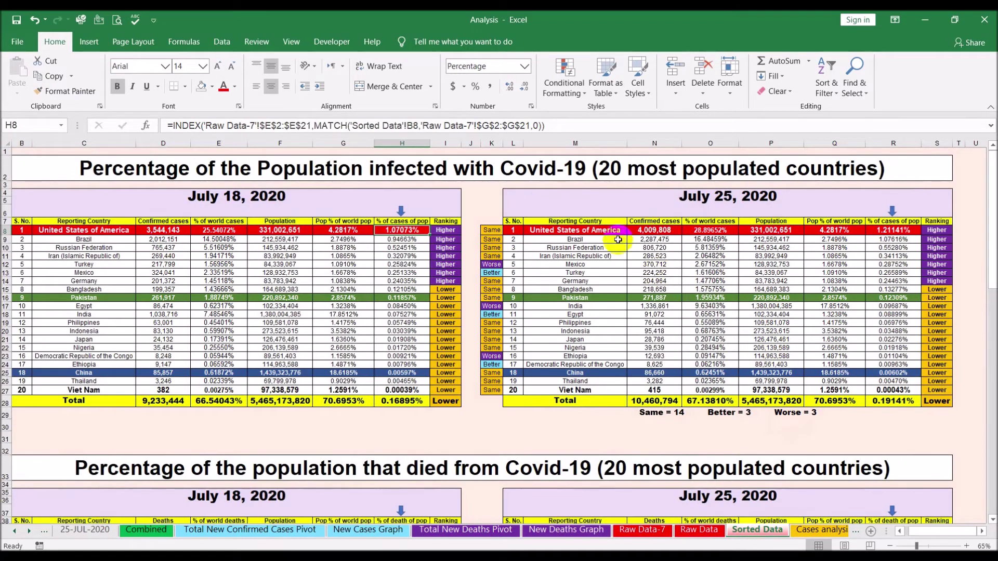
pyautogui.click(604, 230)
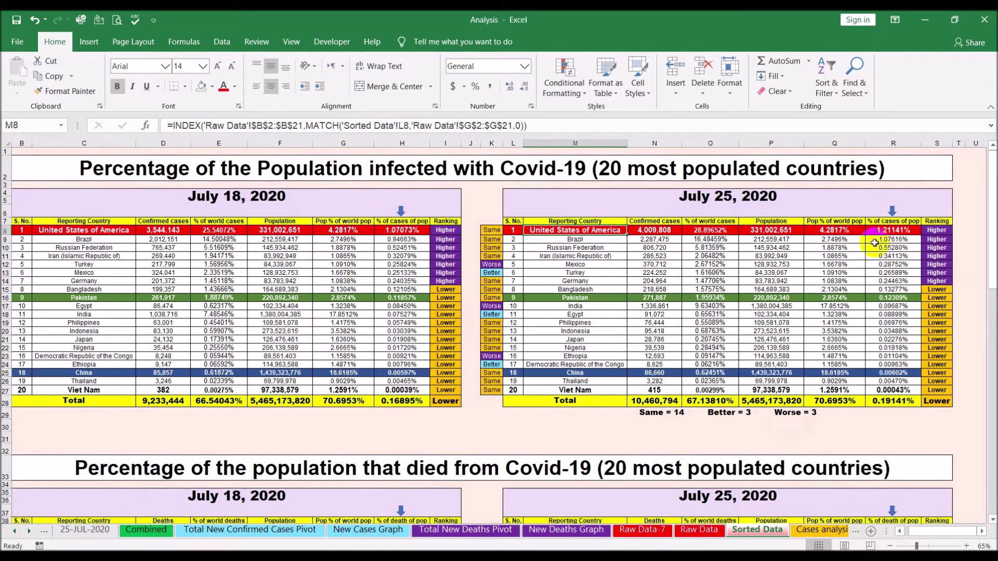
pyautogui.moveTo(492, 230); pyautogui.dragTo(492, 389)
pyautogui.click(608, 307)
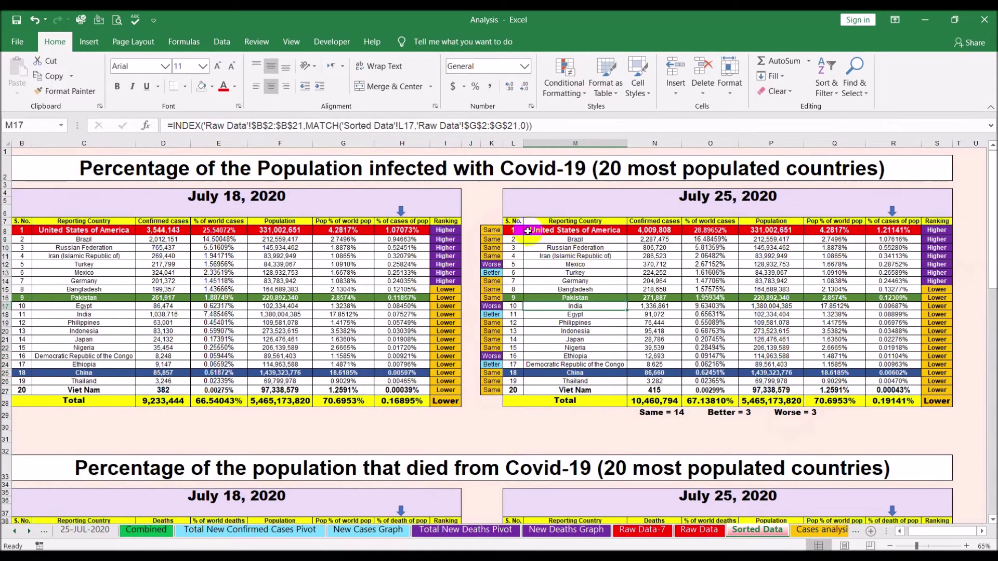
# Inspect the Same, Better or Worse comparison formula in K8 and its highlighted cell references.
pyautogui.click(489, 231)
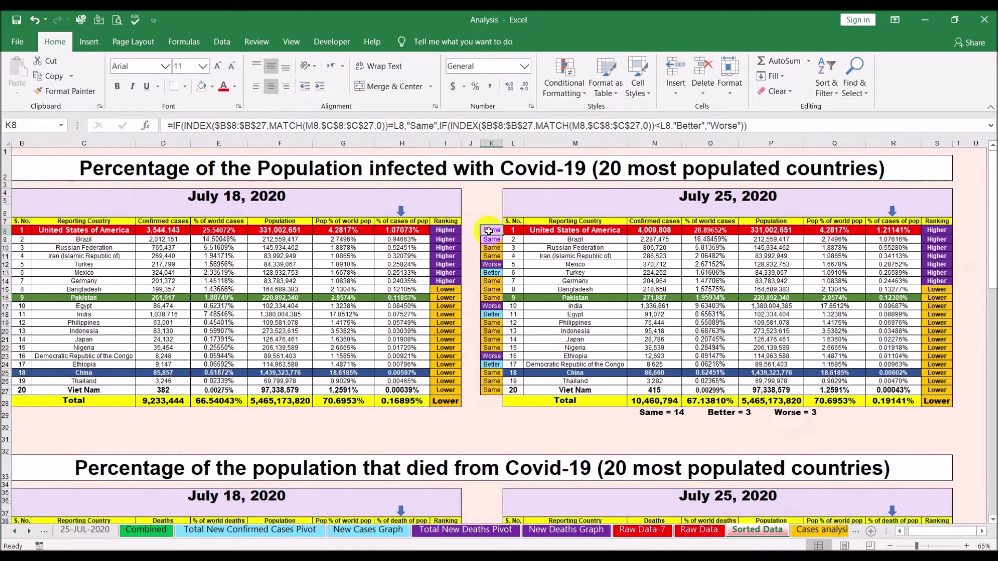
pyautogui.click(787, 124)
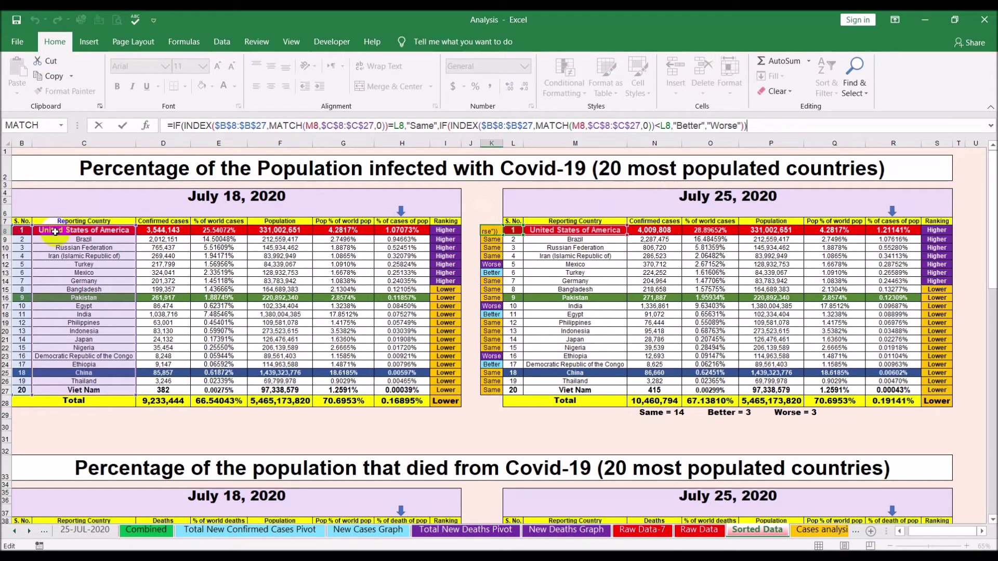
pyautogui.hotkey('ctrl', 'Return')
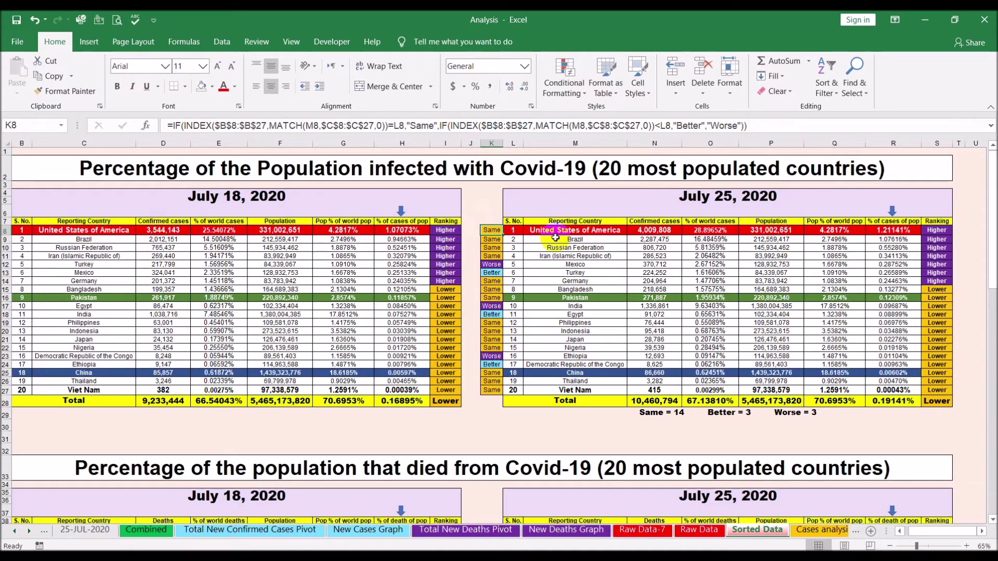
# Compare the positions of Mexico and Turkey between the July 18 and July 25 infection tables.
pyautogui.click(561, 264)
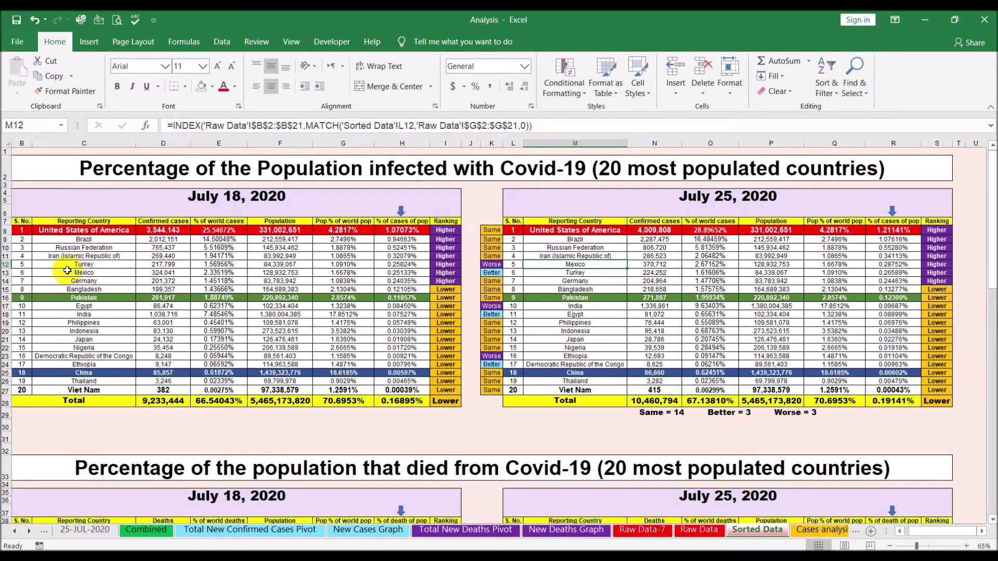
pyautogui.click(568, 271)
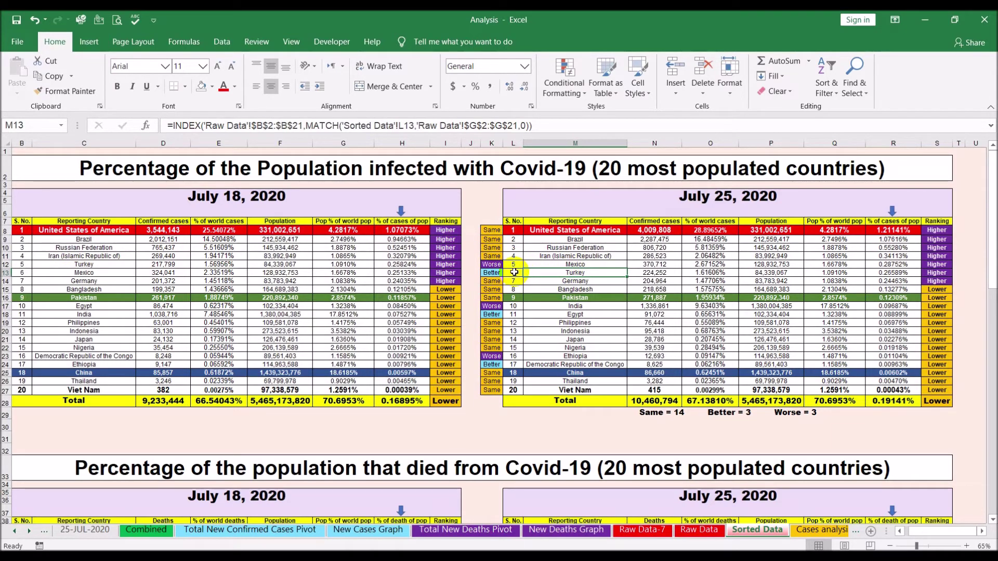
pyautogui.click(96, 264)
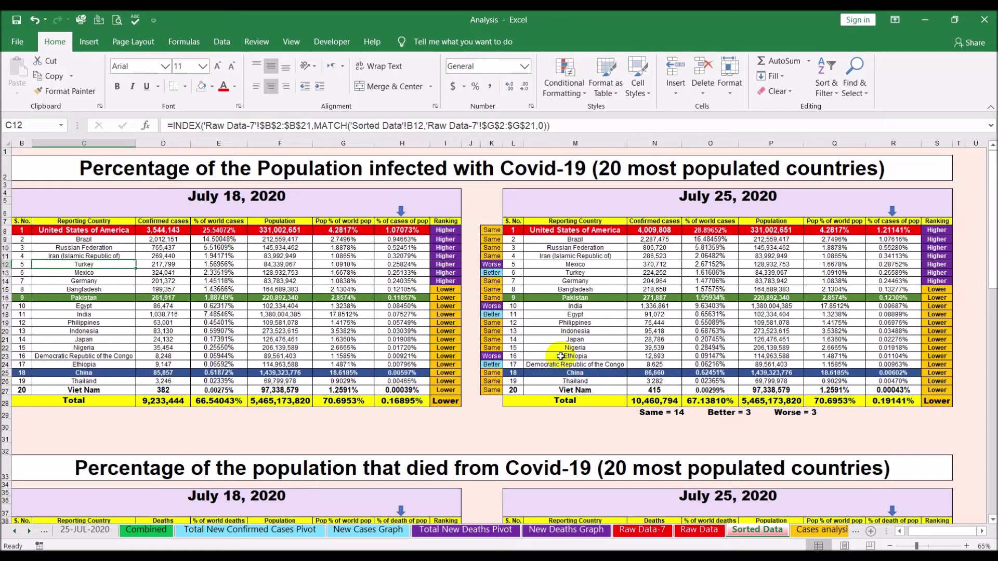
# Compare Viet Nam's row between both dates and check the July 25 entry for the Democratic Republic of the Congo.
pyautogui.click(82, 390)
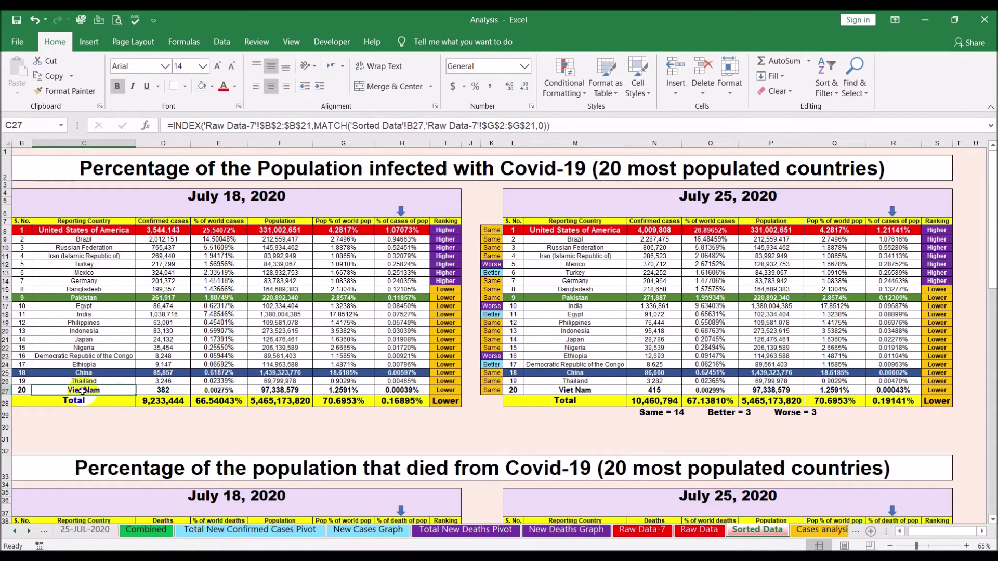
pyautogui.click(669, 390)
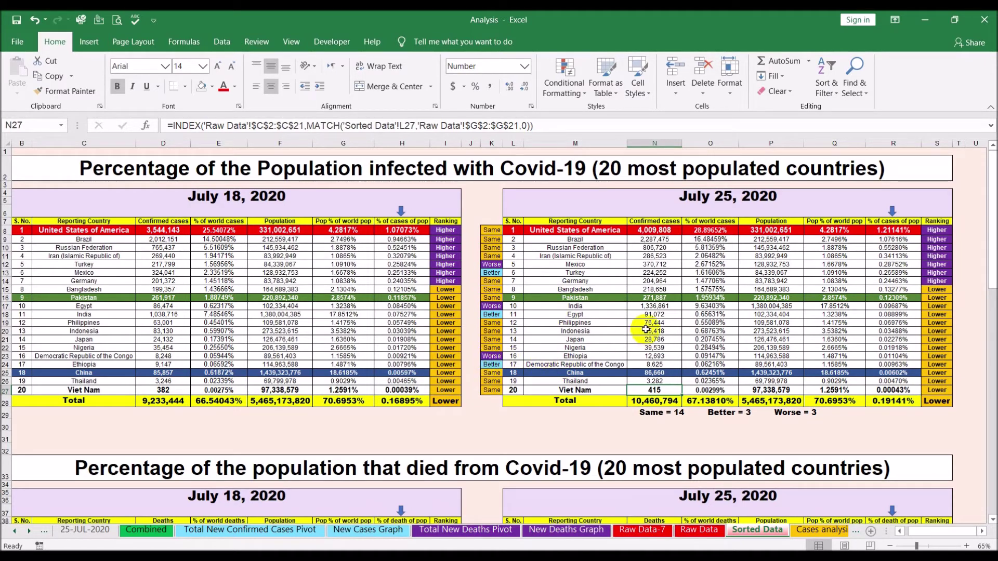
pyautogui.click(602, 362)
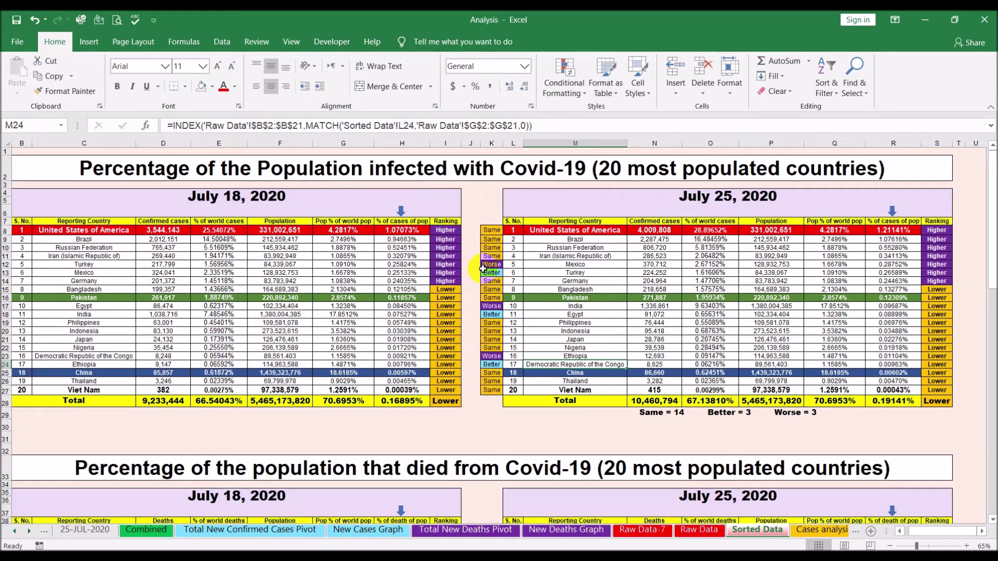
# Review the tables on percentage of population that died on Sorted Data against the deaths table on Raw Data-7.
pyautogui.scroll(-1, 487, 266)
pyautogui.scroll(-7, 488, 265)
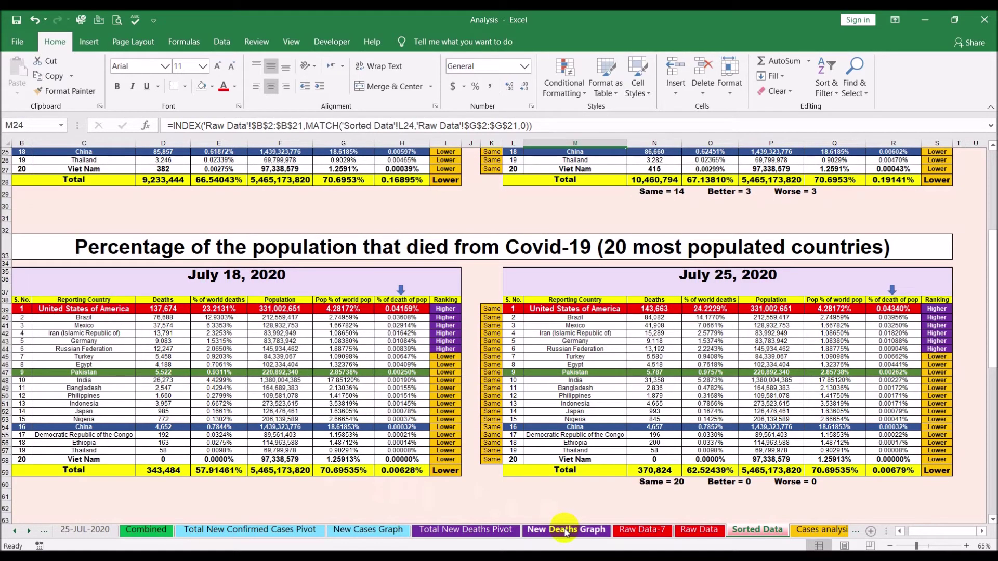
pyautogui.click(666, 530)
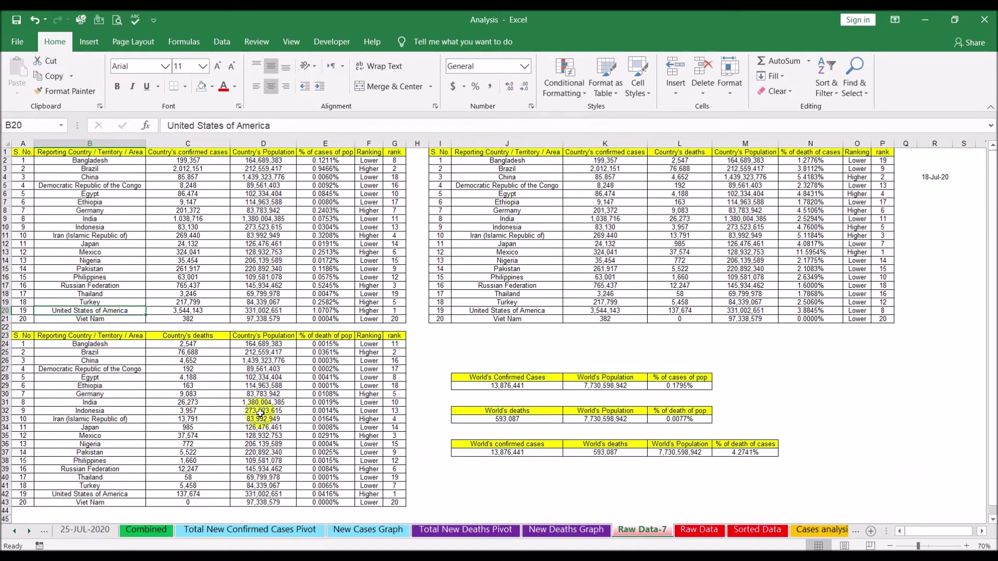
pyautogui.click(757, 530)
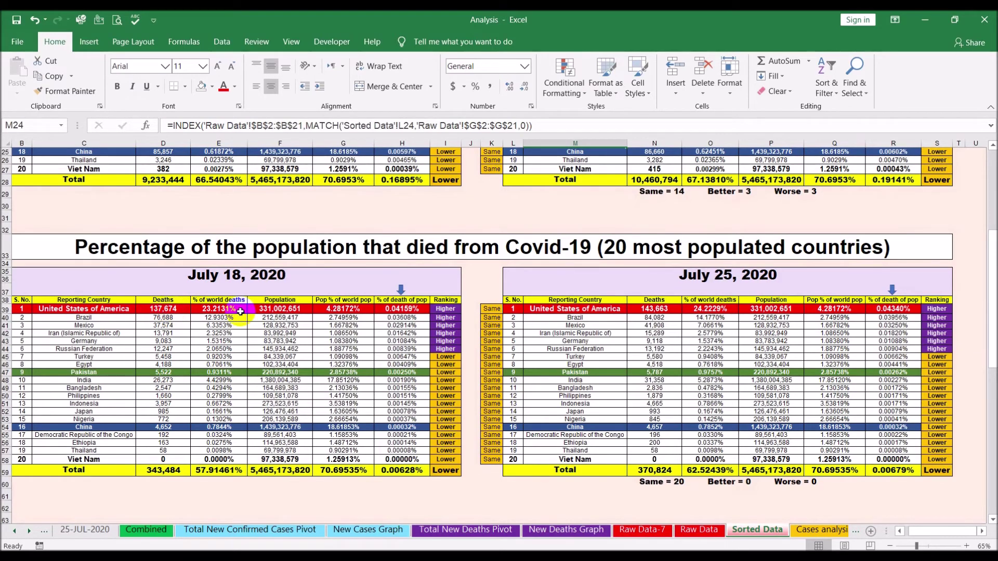
# Look over the death percentage tables and world statistics on Sorted Data, and examine the July 18 deaths lookup formula in D39.
pyautogui.scroll(-3, 240, 312)
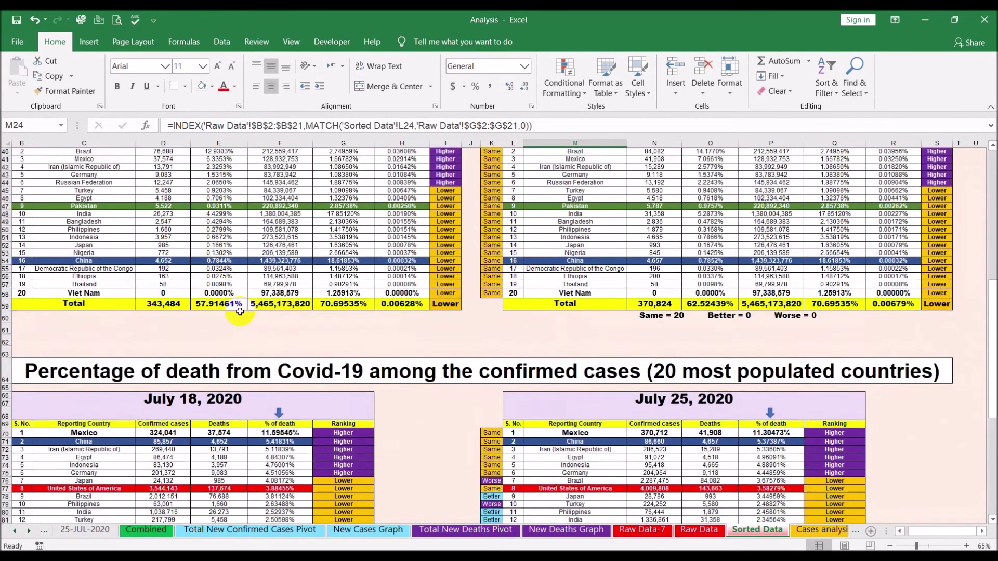
pyautogui.scroll(2, 172, 244)
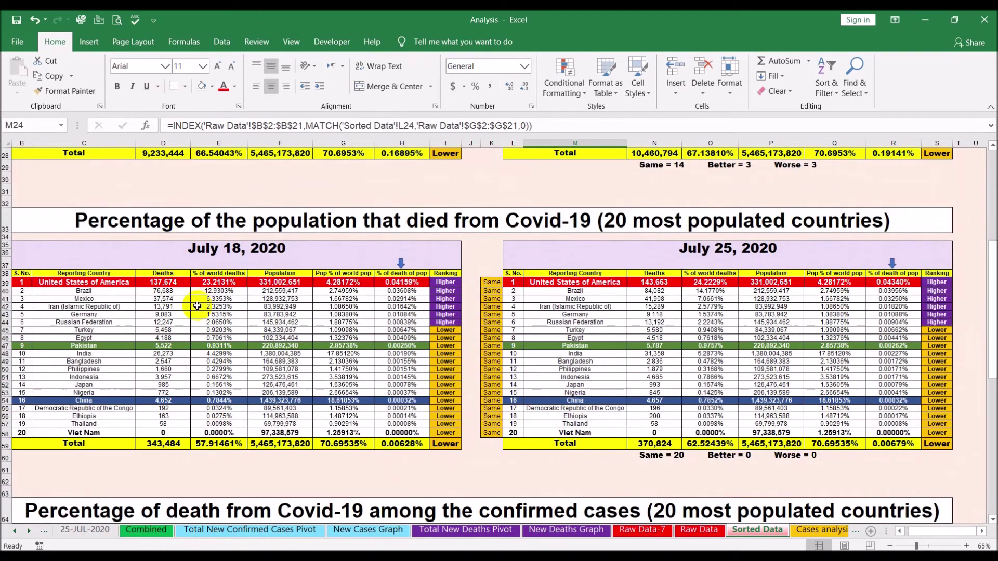
pyautogui.scroll(1, 194, 302)
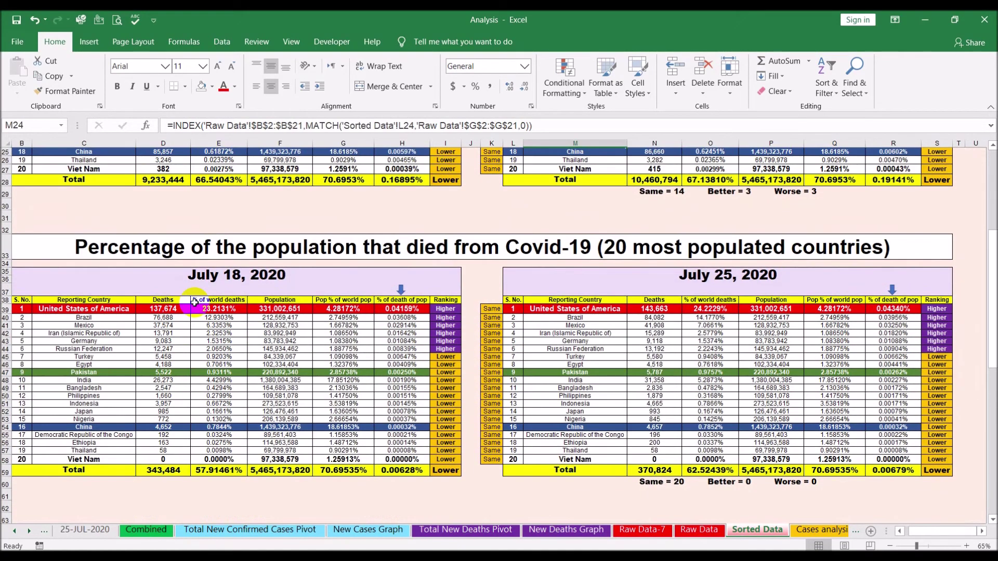
pyautogui.scroll(-9, 194, 303)
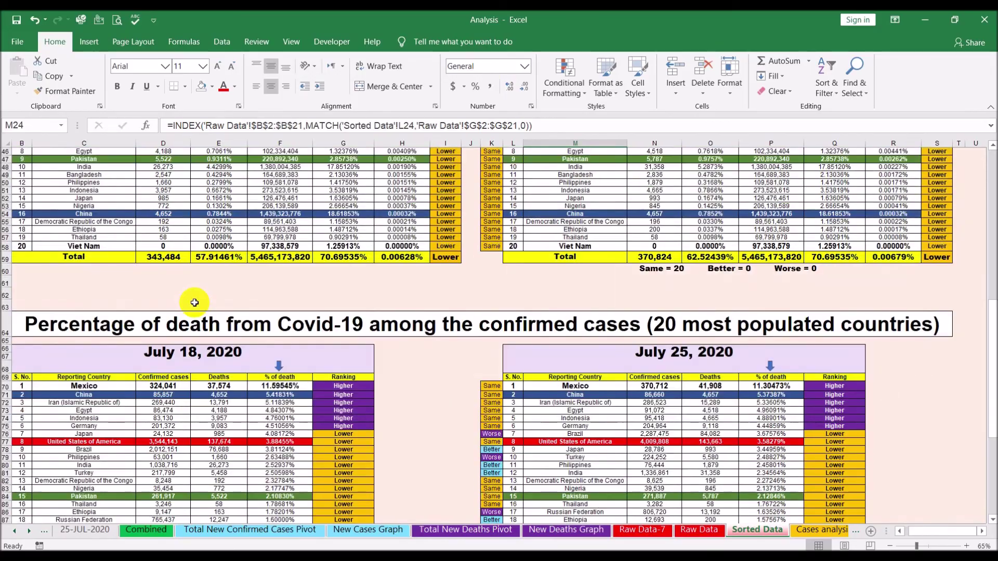
pyautogui.scroll(-3, 194, 303)
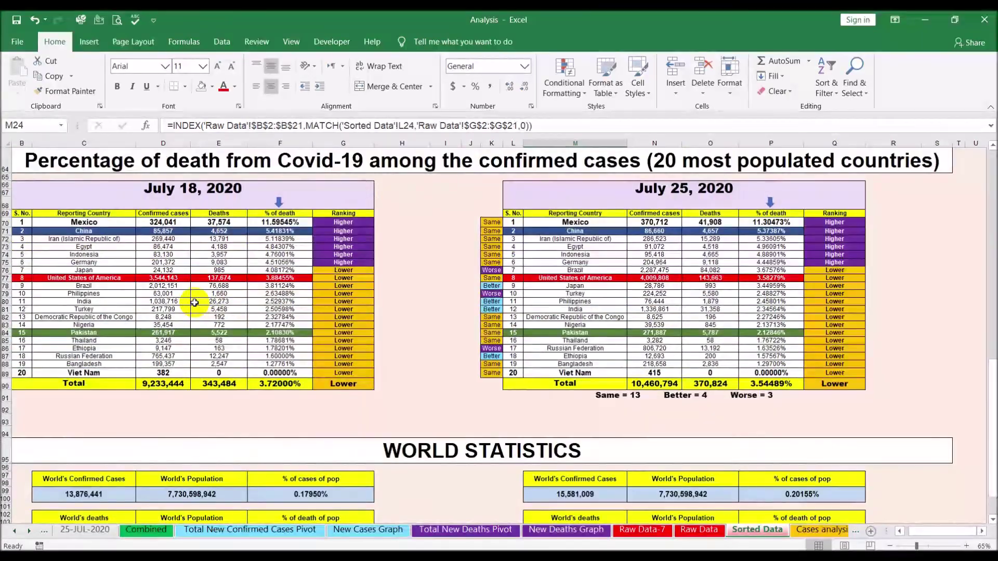
pyautogui.scroll(9, 194, 303)
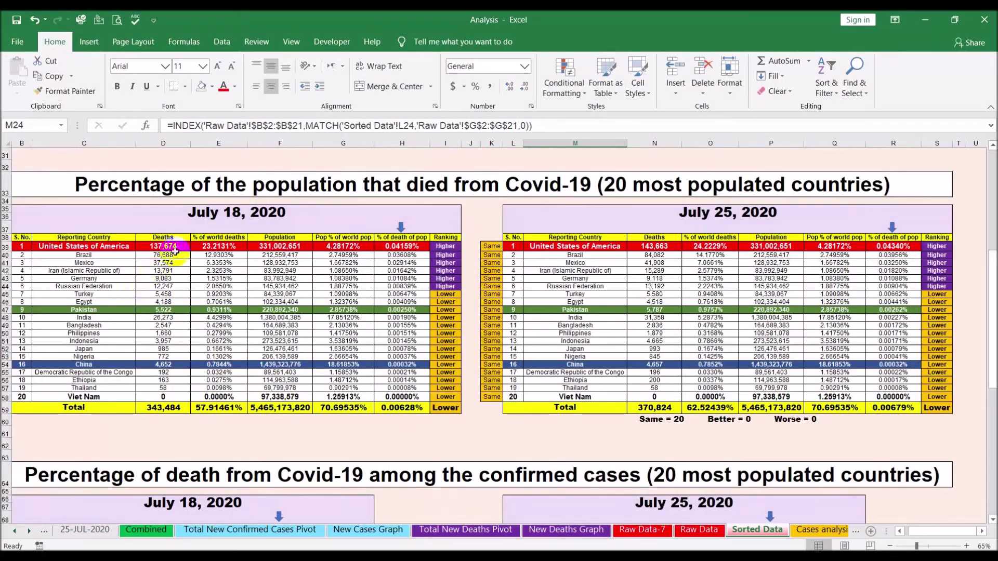
pyautogui.click(175, 249)
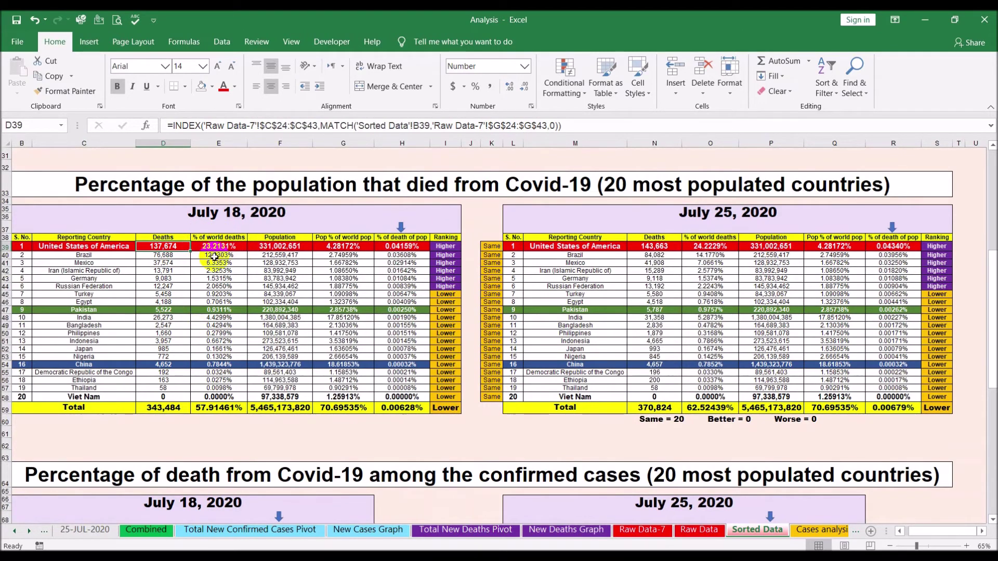
# Examine the World's deaths source references for July 25 and July 18 under World Statistics on Sorted Data.
pyautogui.scroll(-12, 232, 248)
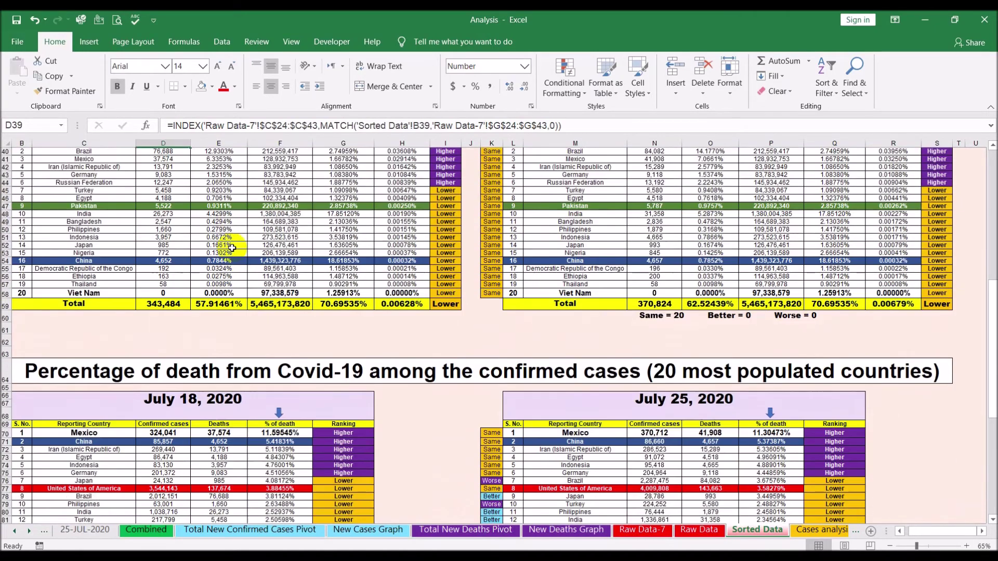
pyautogui.scroll(-3, 232, 248)
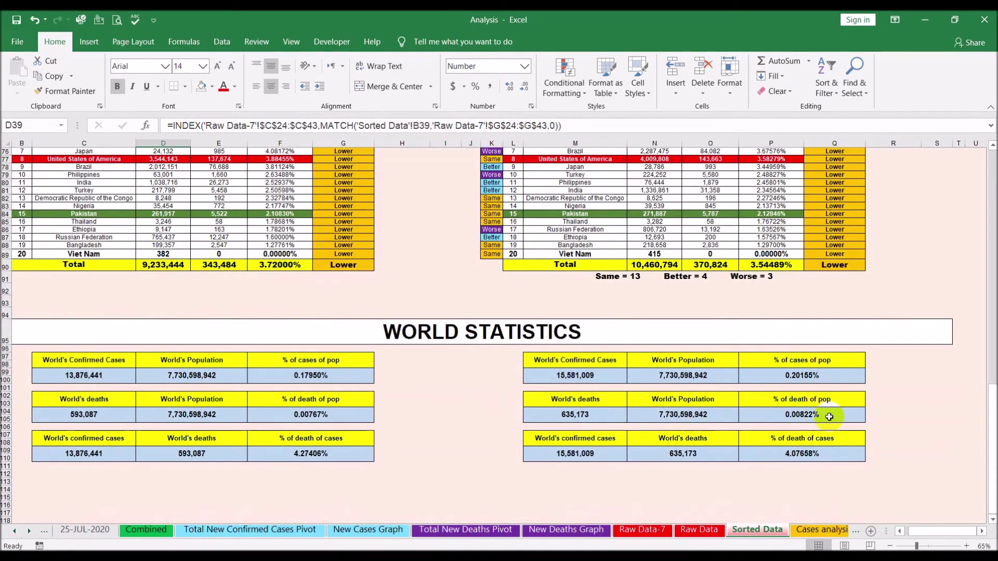
pyautogui.click(598, 416)
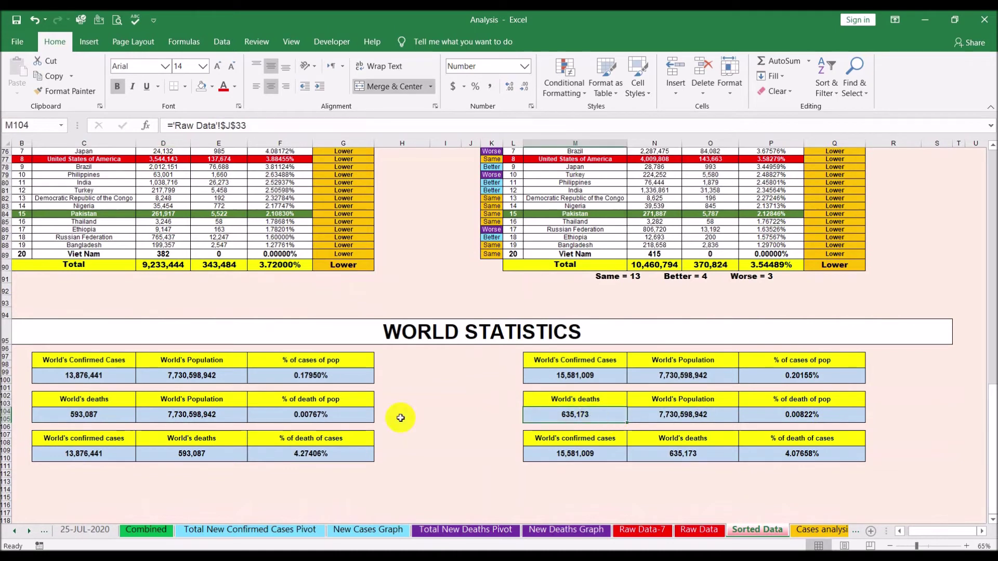
pyautogui.click(87, 416)
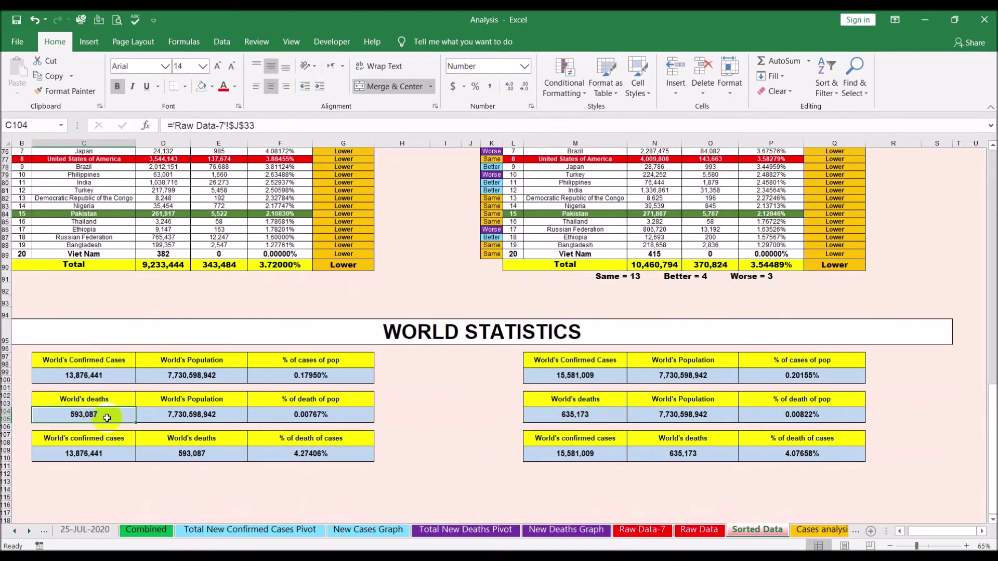
# Examine the July 18 death-percentage lookup formula in H39 and review the July 18 and July 25 population death tables.
pyautogui.scroll(6, 107, 418)
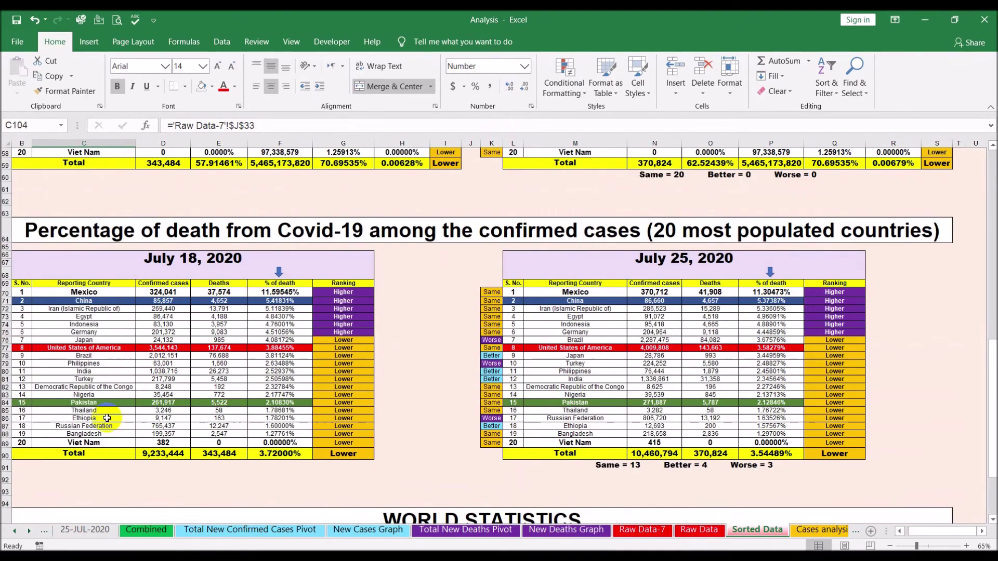
pyautogui.scroll(8, 107, 417)
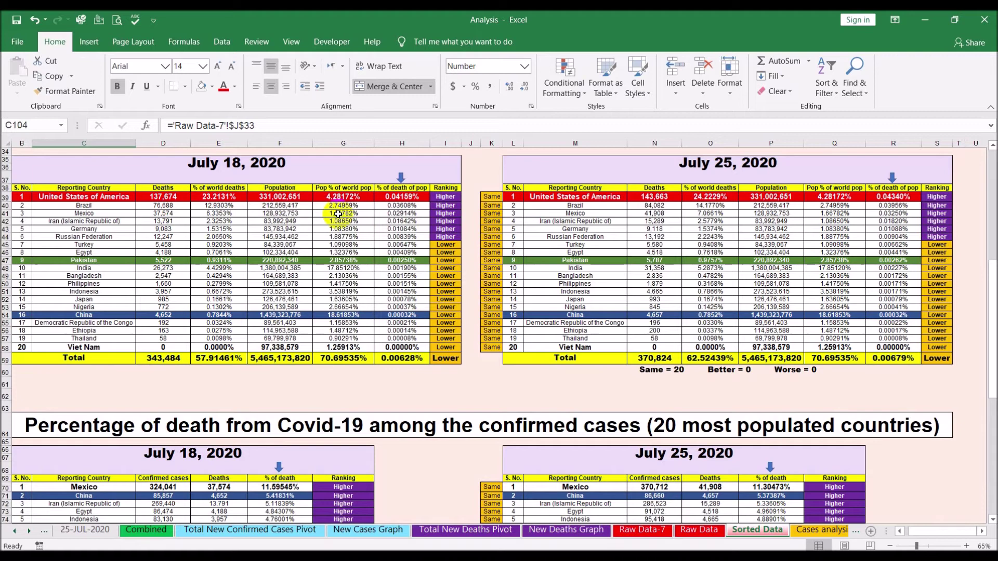
pyautogui.click(402, 196)
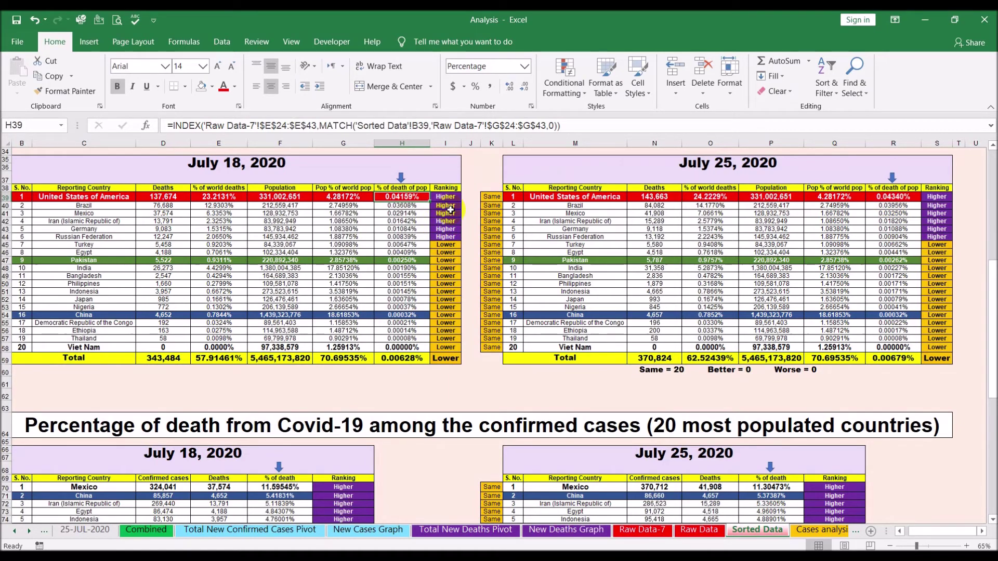
pyautogui.scroll(4, 450, 210)
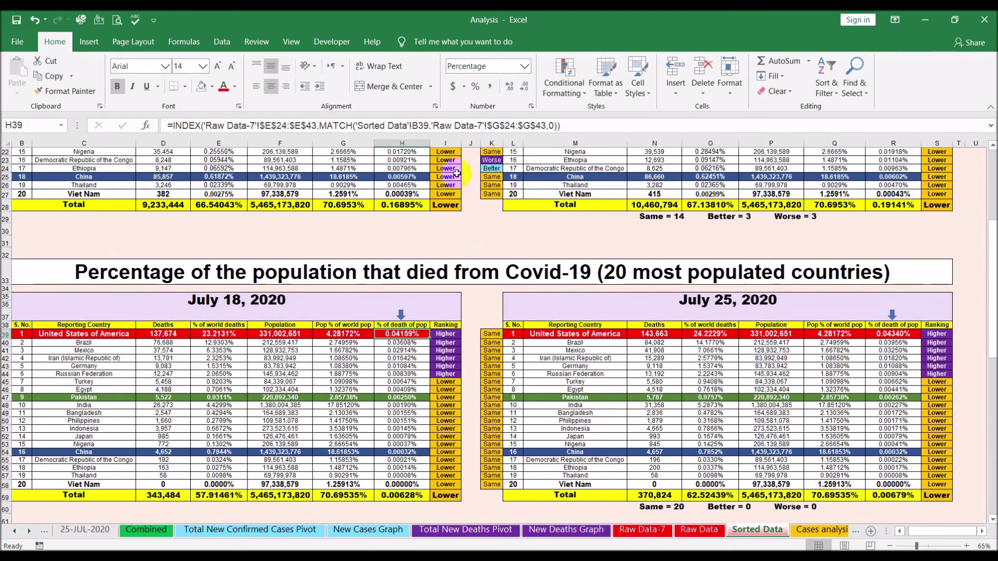
pyautogui.scroll(-3, 446, 263)
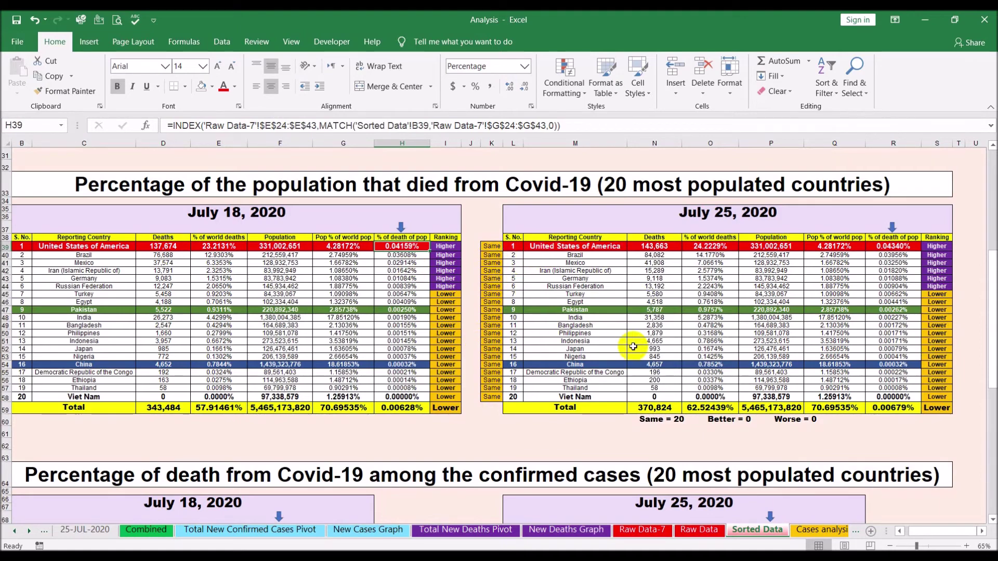
# Compare Brazil's position between the July 18 and July 25 tables on percentage of death among confirmed cases.
pyautogui.scroll(-3, 594, 361)
pyautogui.scroll(-3, 595, 361)
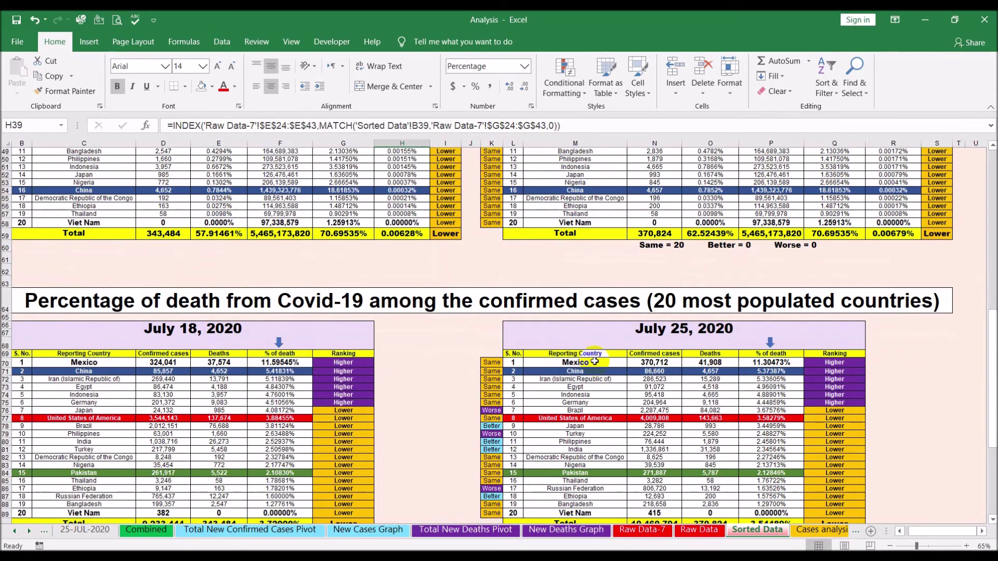
pyautogui.scroll(3, 595, 361)
pyautogui.scroll(-5, 594, 361)
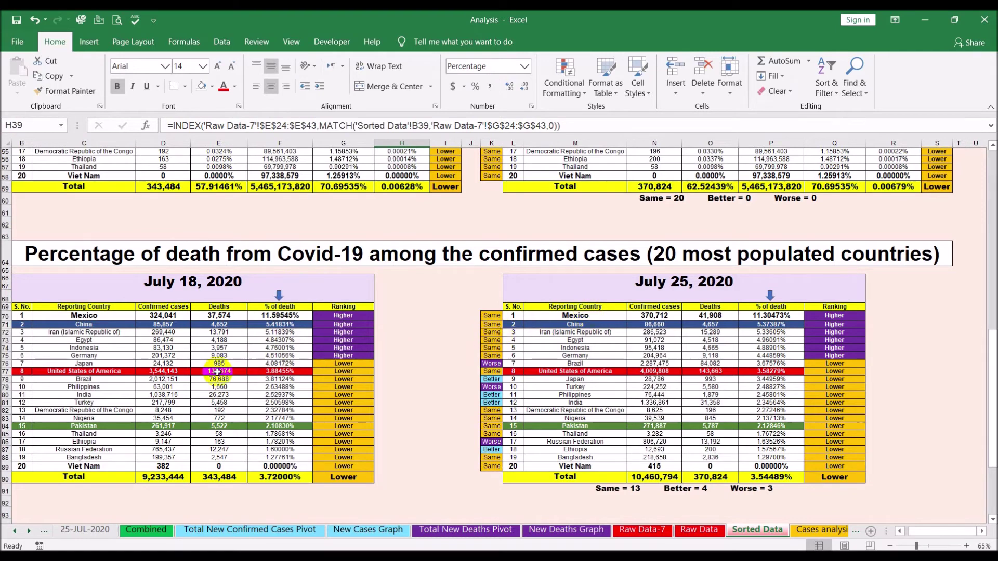
pyautogui.click(106, 378)
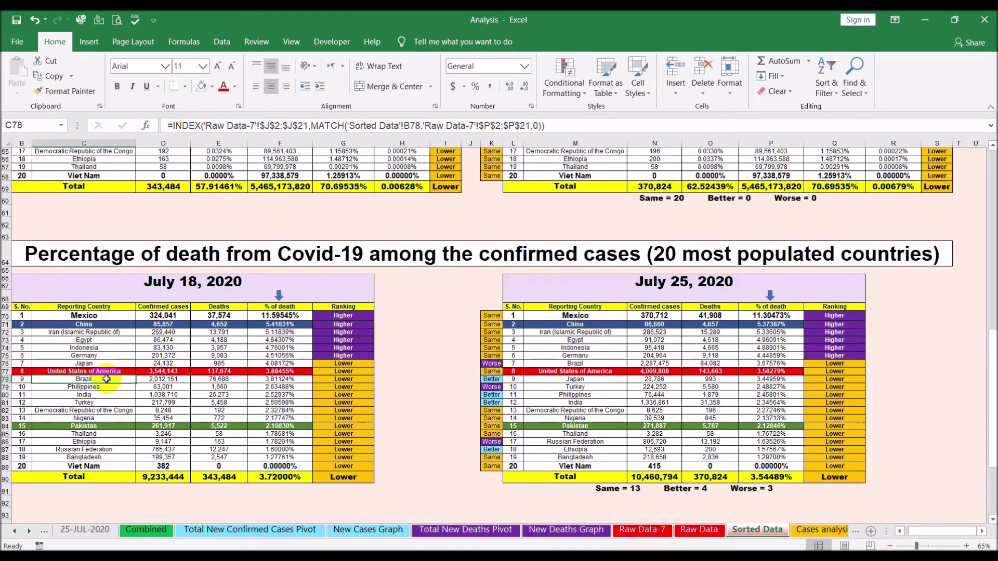
pyautogui.click(576, 364)
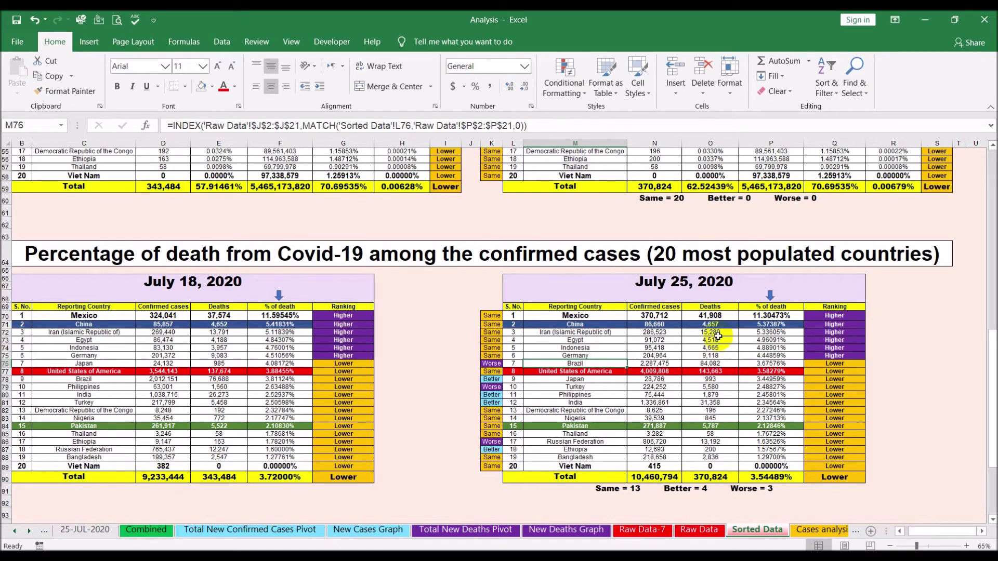
# Check the July 25 death-among-cases entries for the United States, Brazil and Ethiopia, and look over World Statistics.
pyautogui.click(663, 370)
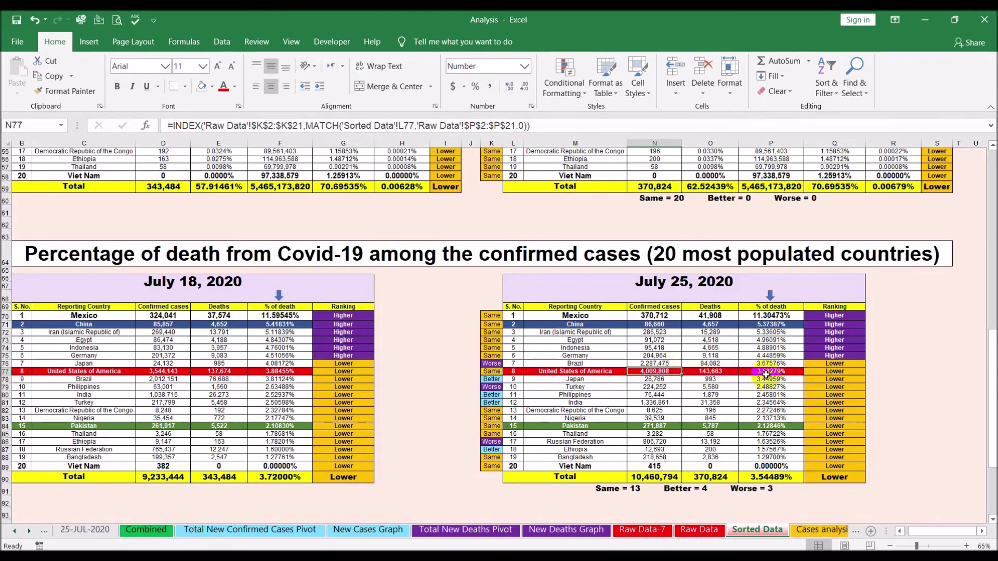
pyautogui.click(581, 364)
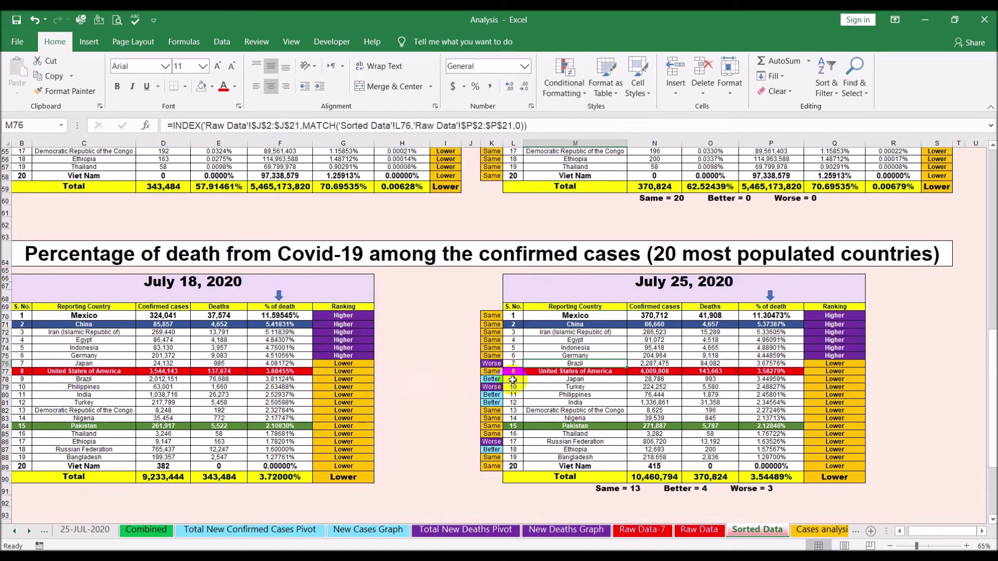
pyautogui.click(765, 364)
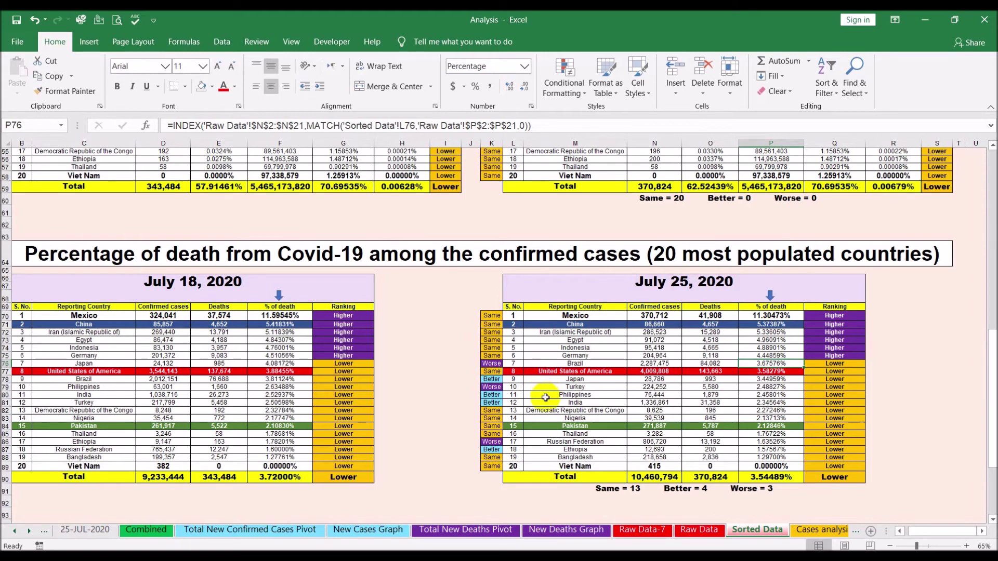
pyautogui.click(549, 450)
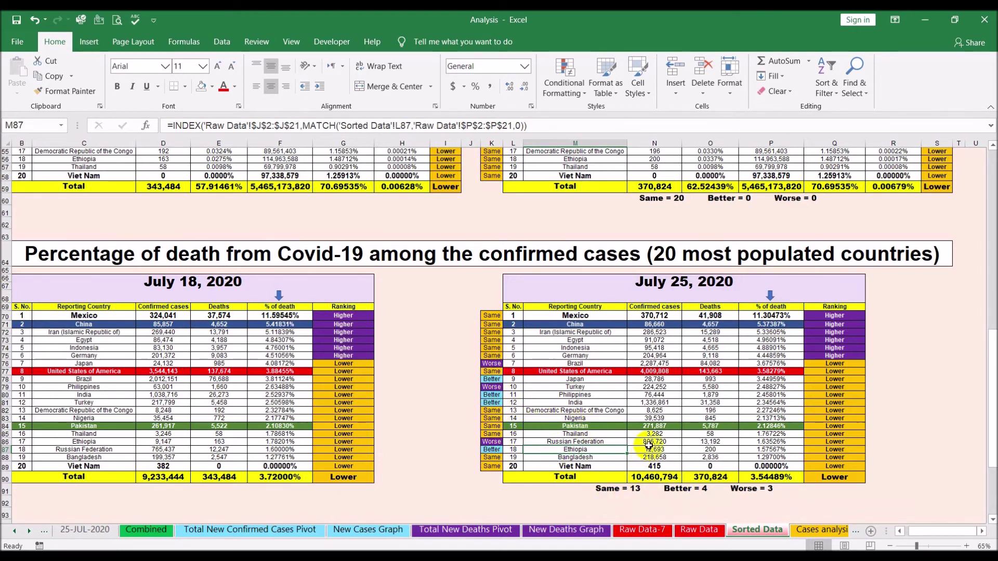
pyautogui.scroll(-4, 647, 446)
pyautogui.scroll(-3, 648, 446)
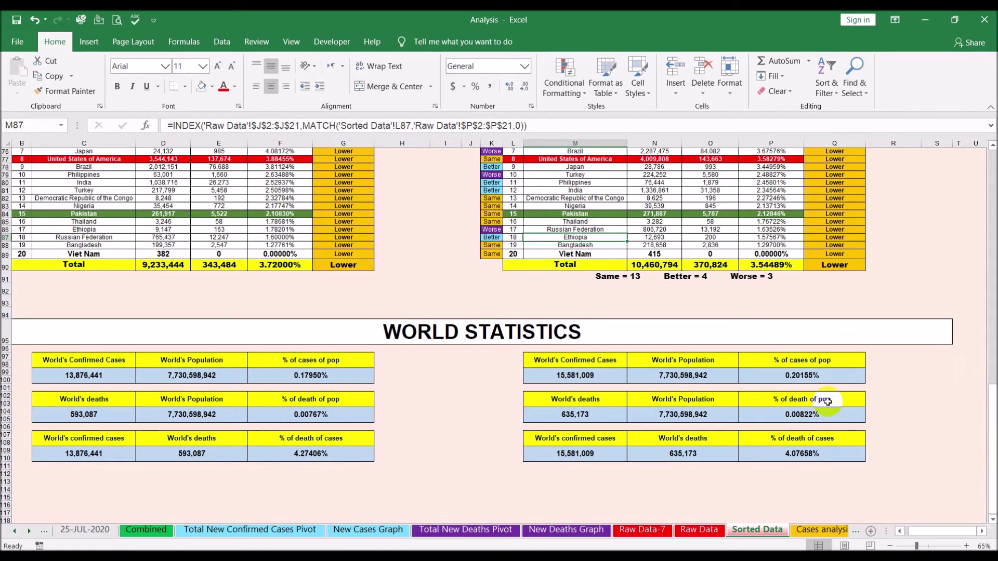
# Examine Afghanistan's confirmed cases, cases per million and rank formulas in row 2 of the Cases analysis-7 sheet.
pyautogui.click(802, 531)
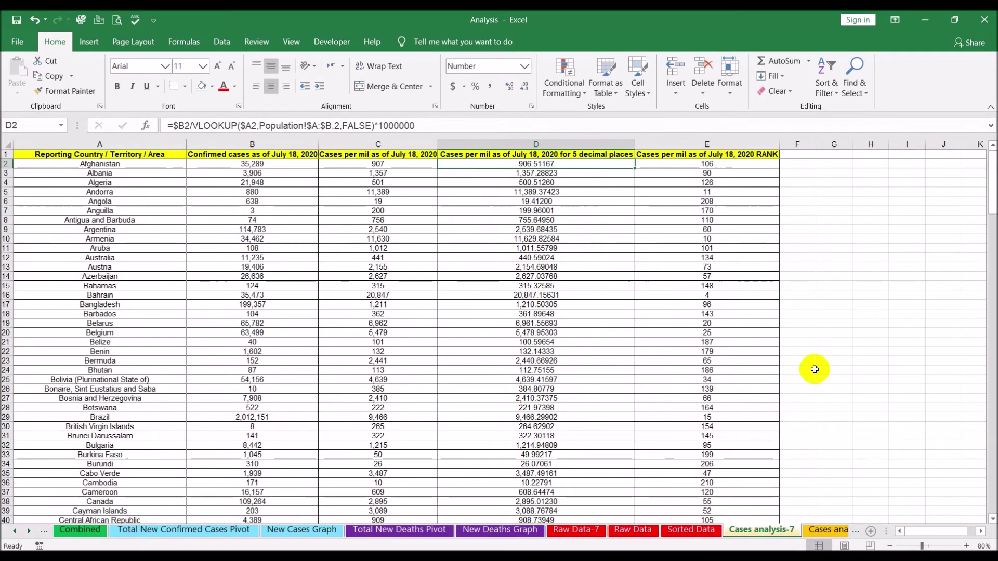
pyautogui.click(127, 165)
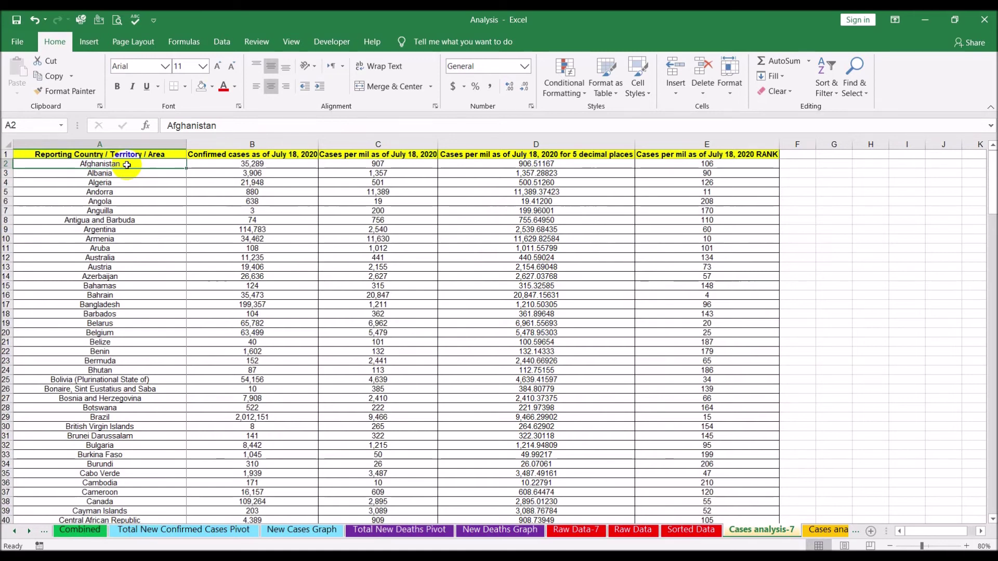
pyautogui.click(222, 164)
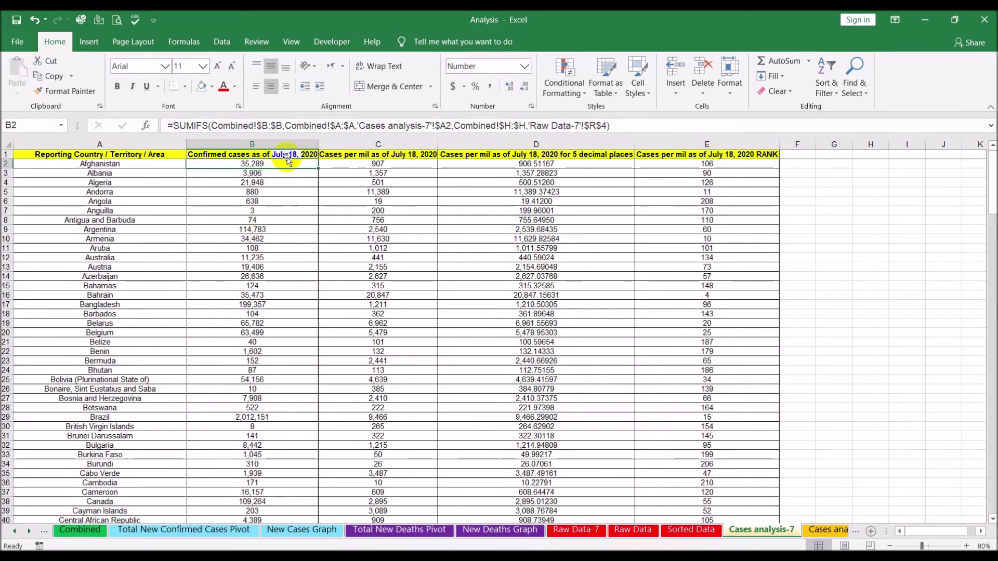
pyautogui.click(380, 166)
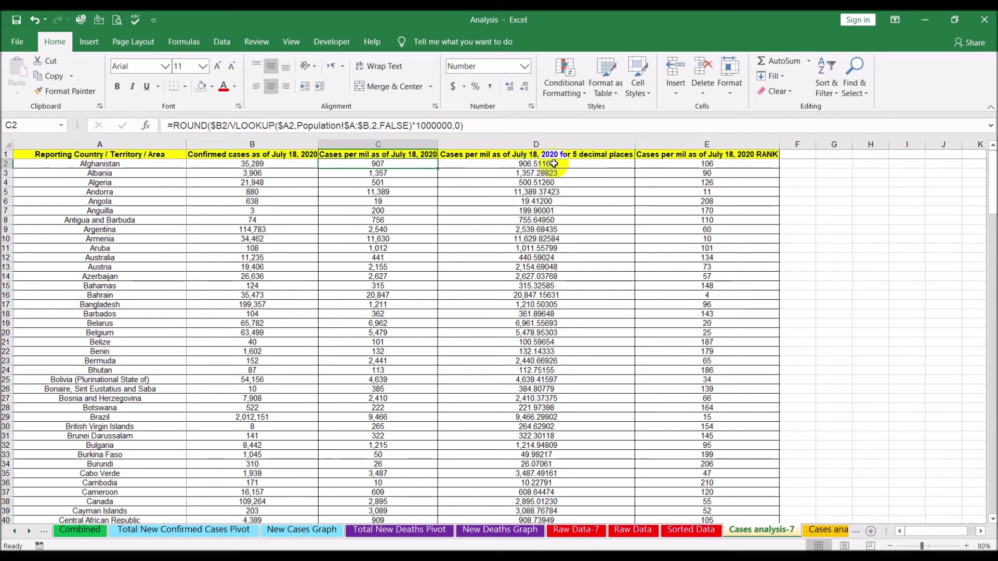
pyautogui.click(681, 163)
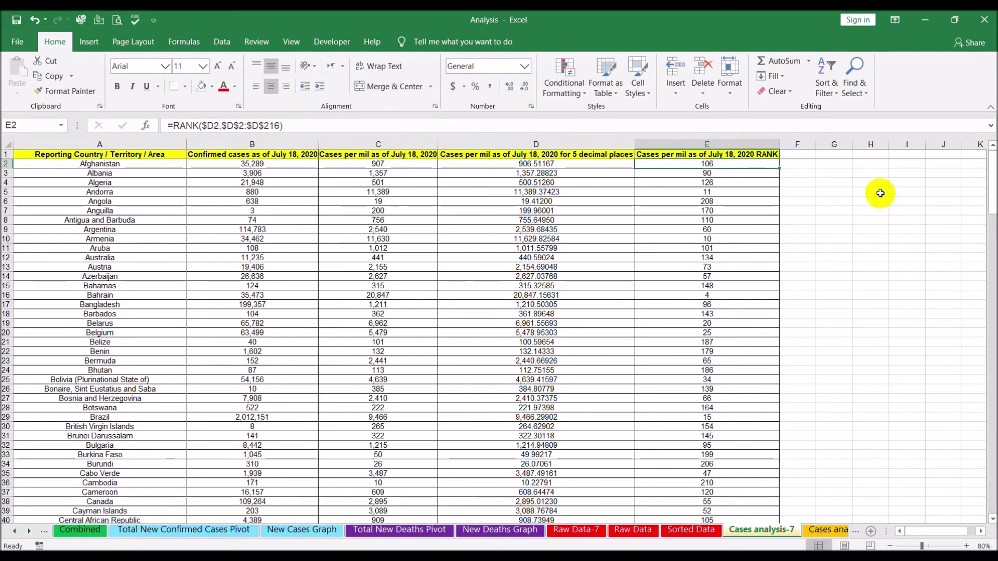
pyautogui.click(572, 164)
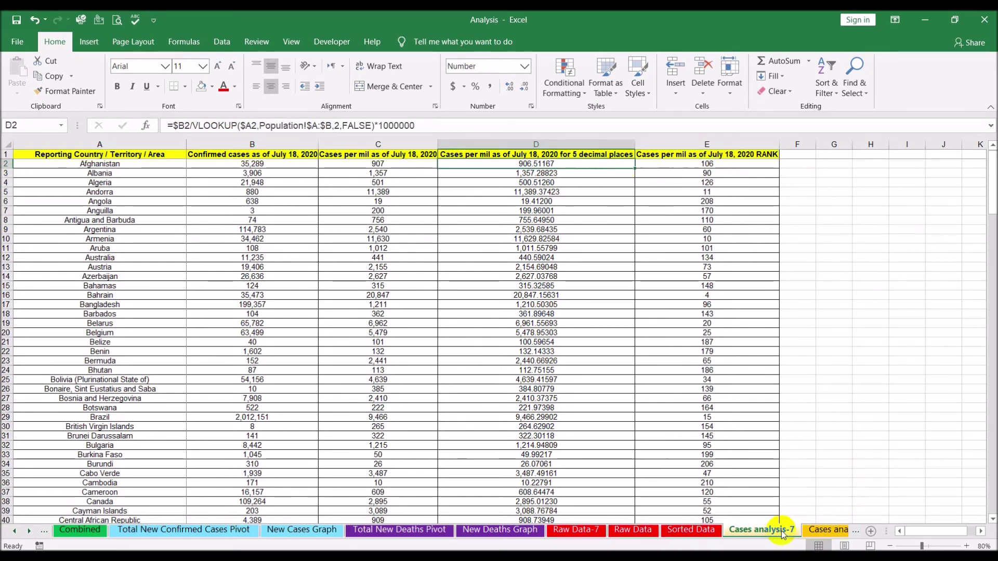
# Compare the Cases analysis latest sheet with Cases analysis-7, checking the July 18 rank formula in E2.
pyautogui.click(821, 530)
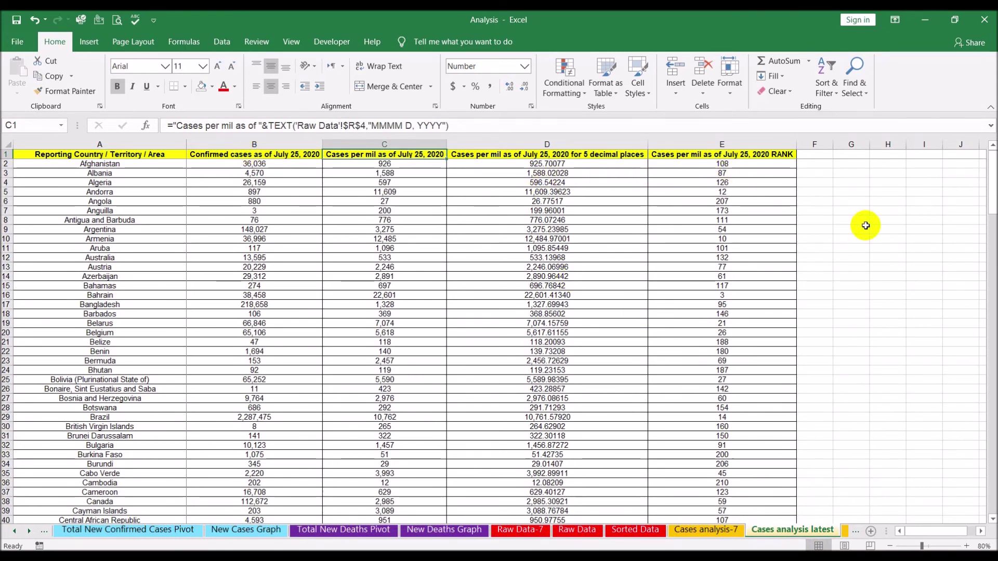
pyautogui.click(707, 531)
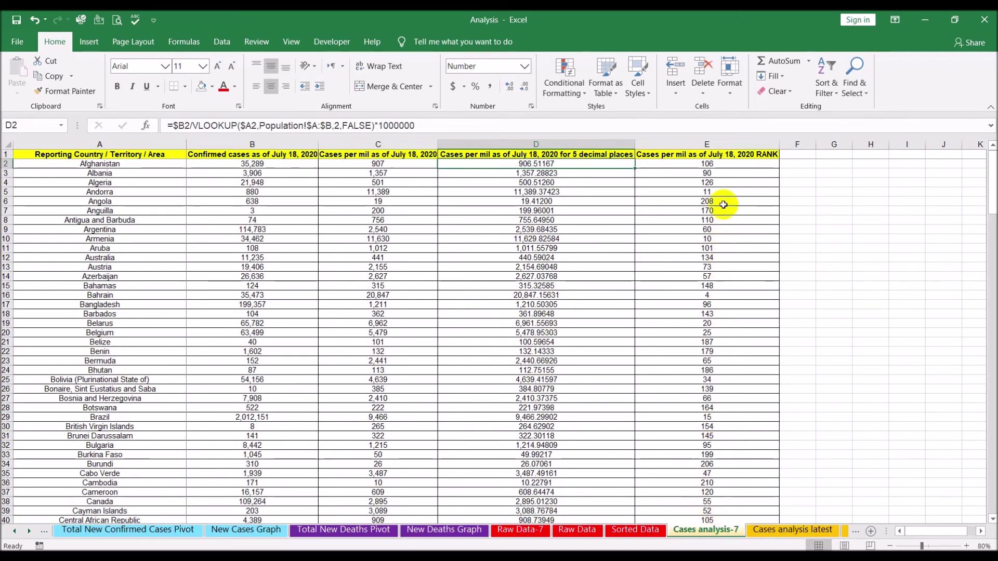
pyautogui.click(723, 167)
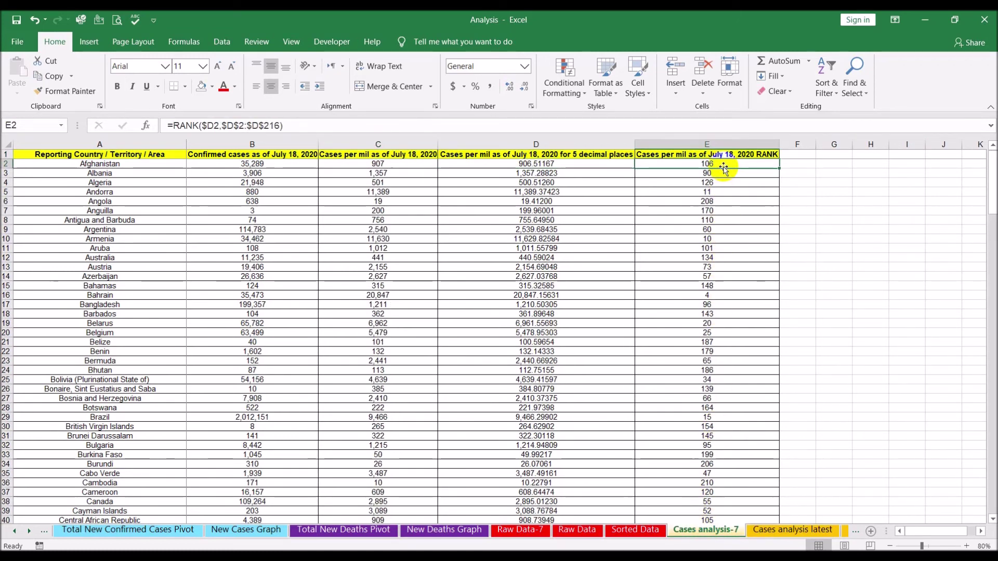
pyautogui.click(766, 530)
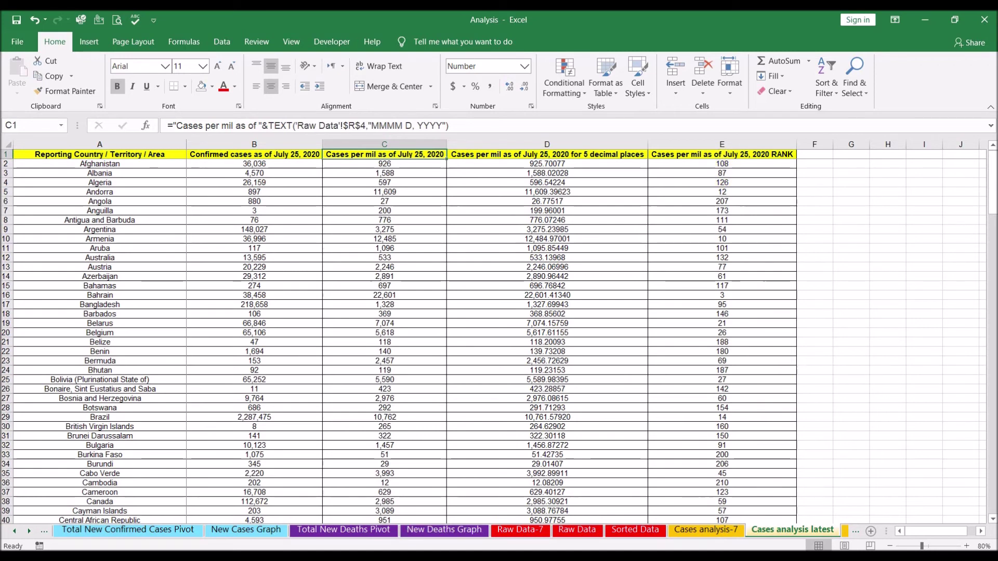
# Review the deaths per million and ranking columns on the Deaths analysis-7 and Deaths analysis latest sheets.
pyautogui.click(29, 531)
pyautogui.click(29, 531)
pyautogui.click(29, 531)
pyautogui.click(29, 531)
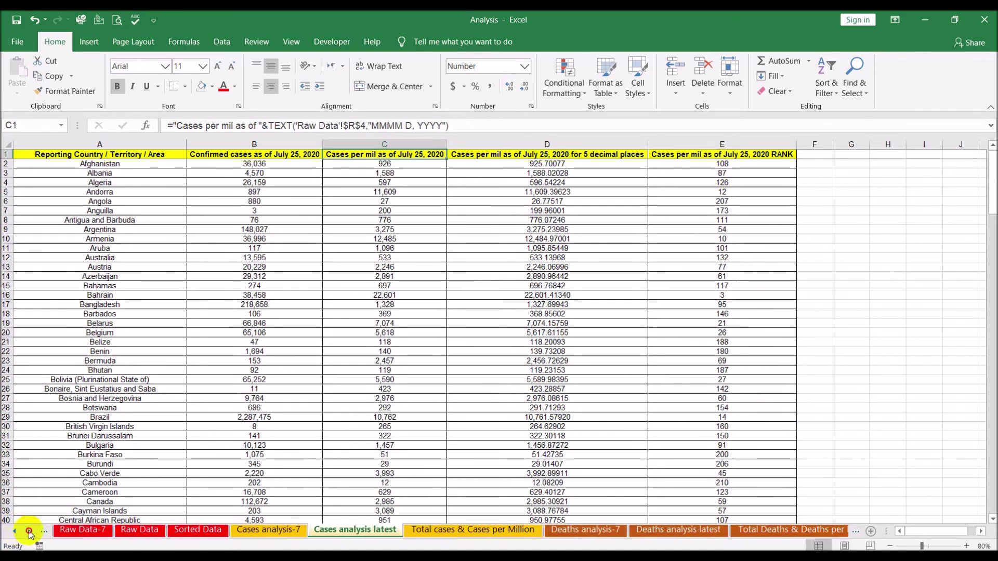
pyautogui.click(29, 531)
pyautogui.click(29, 531)
pyautogui.click(493, 530)
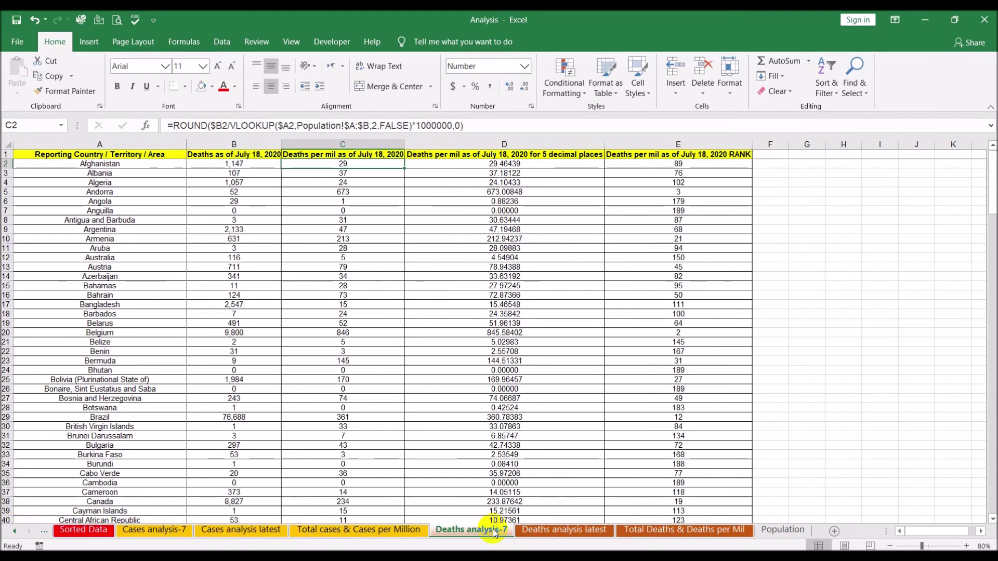
pyautogui.click(546, 530)
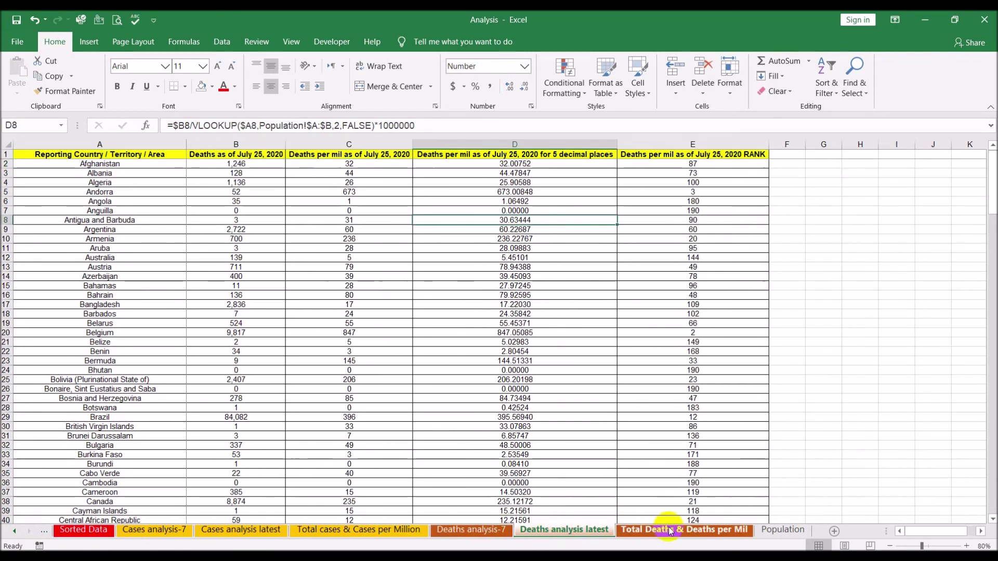
pyautogui.click(494, 530)
pyautogui.click(556, 530)
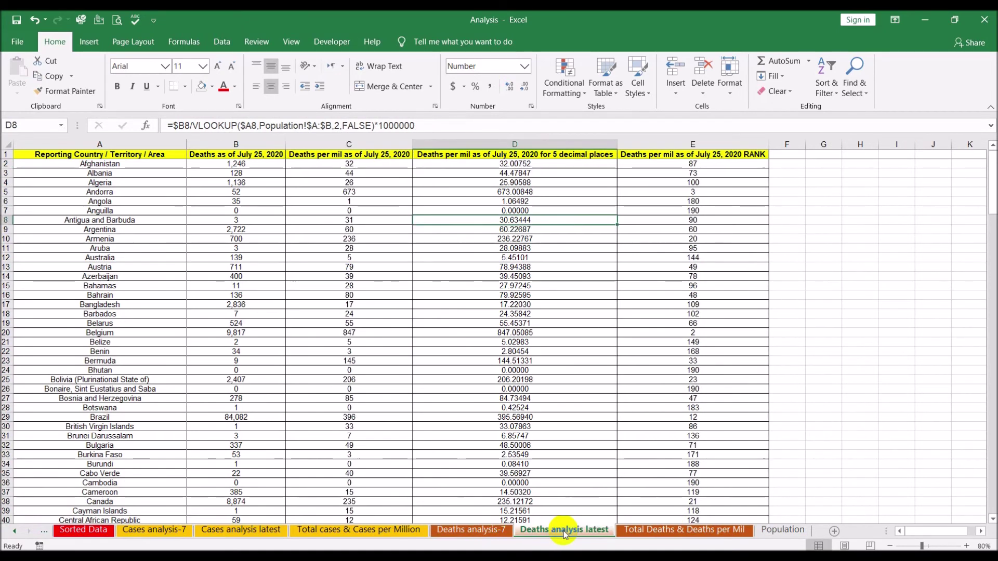
# Compare the ranking changes and movement summaries on the Total Deaths & Deaths per Mil and Total cases & Cases per Million sheets.
pyautogui.click(659, 530)
pyautogui.click(659, 529)
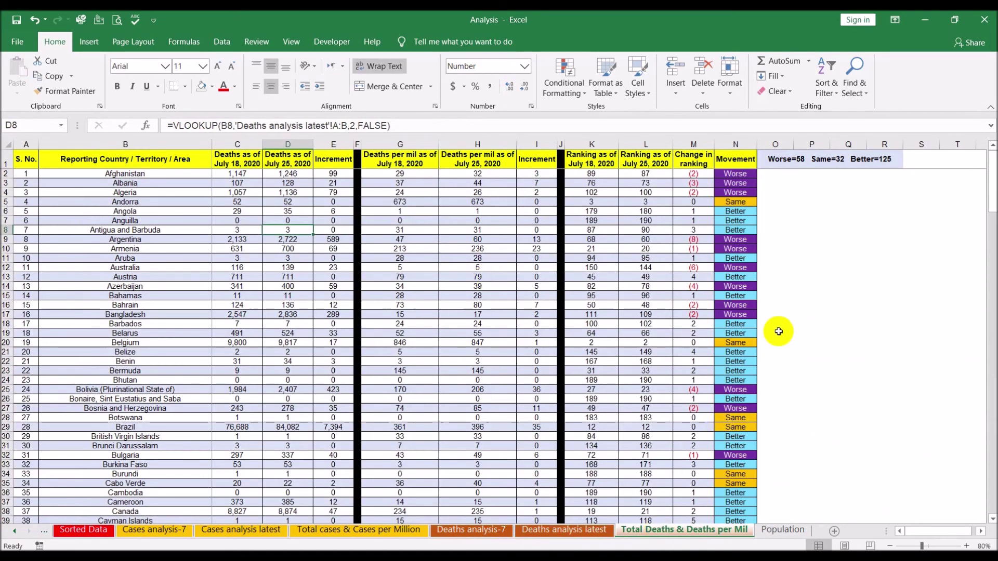
pyautogui.click(391, 530)
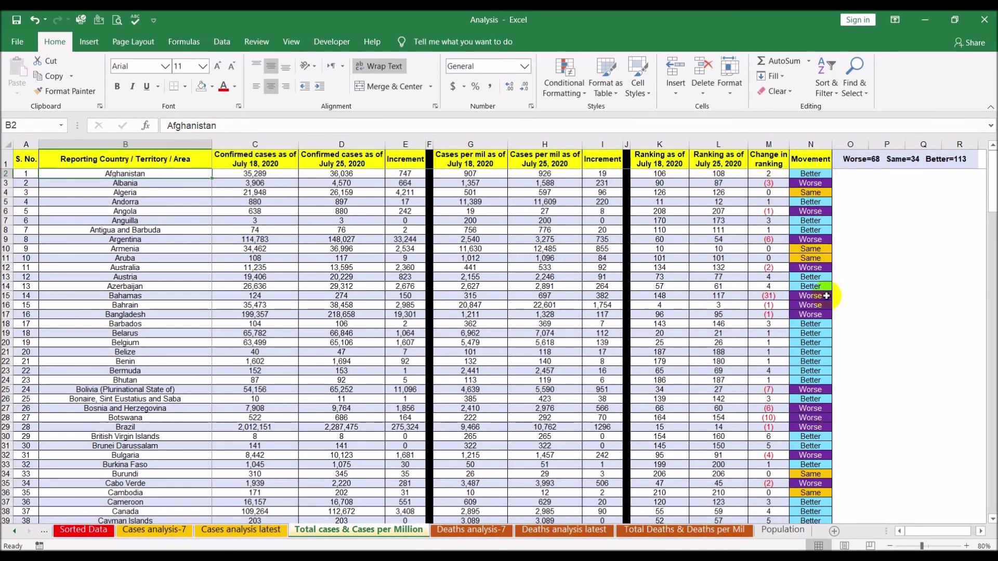
pyautogui.click(671, 530)
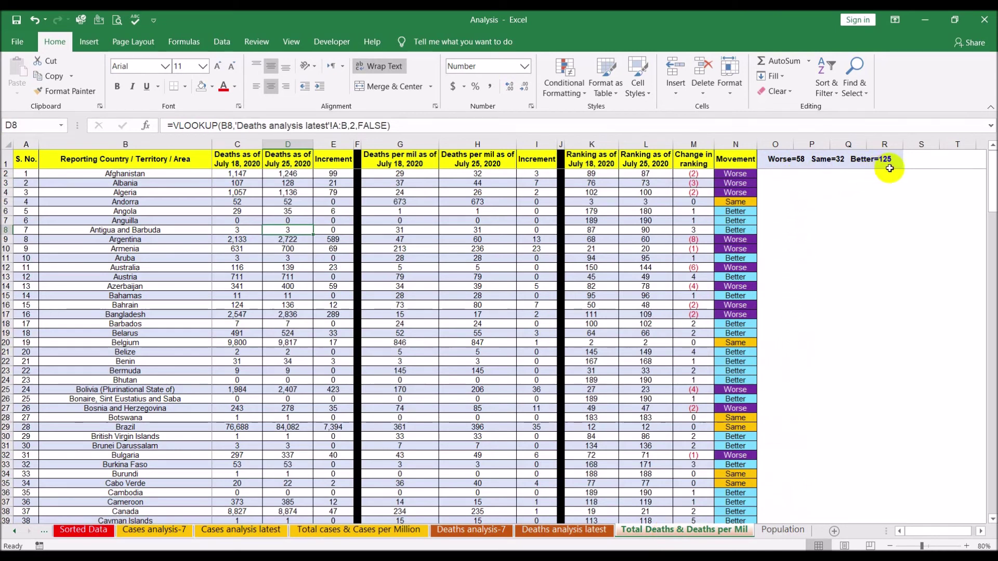
# Review the full country population list and the separate list of most populated countries on the Population sheet.
pyautogui.click(781, 530)
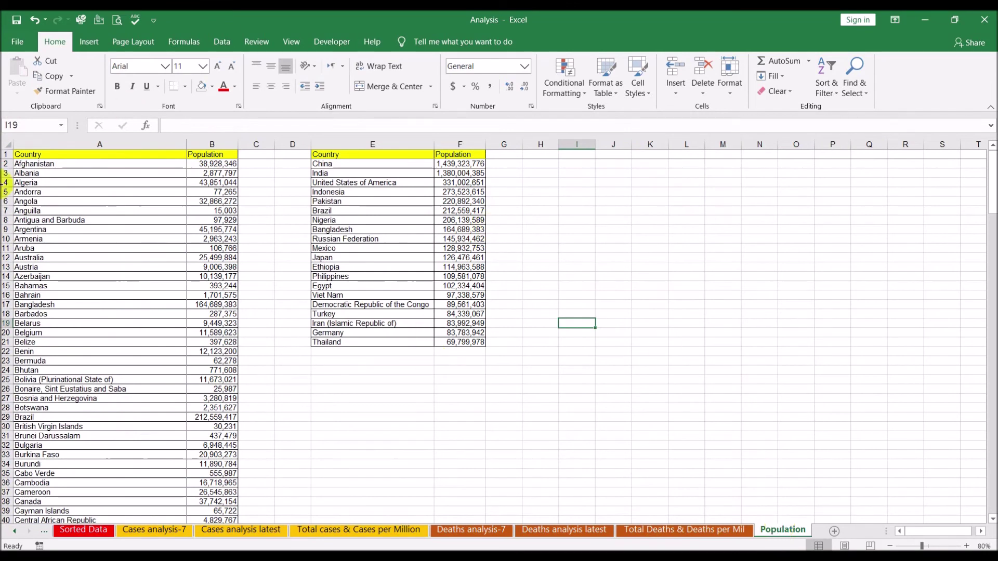
pyautogui.click(92, 164)
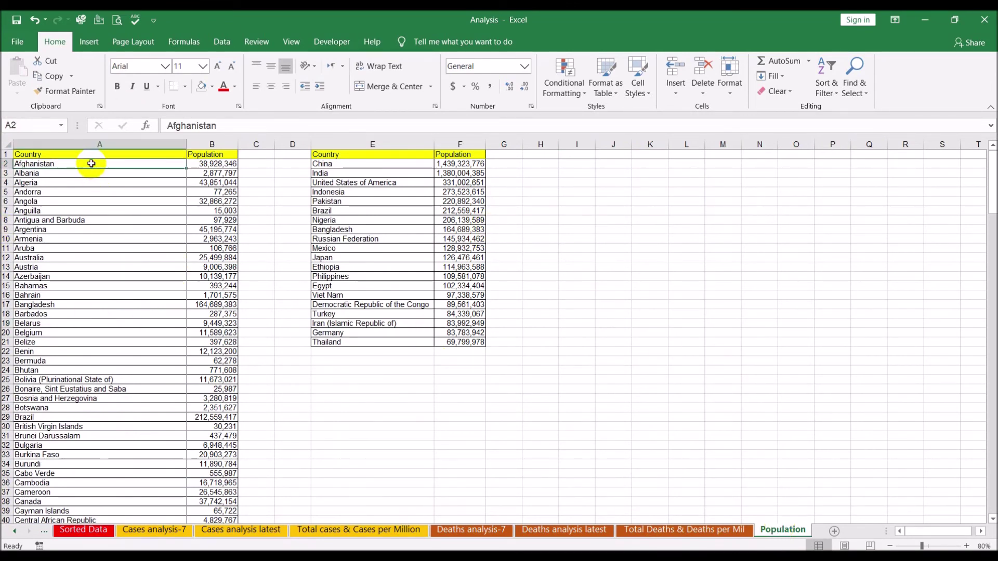
pyautogui.hotkey('ctrl', 'shift', 'Down')
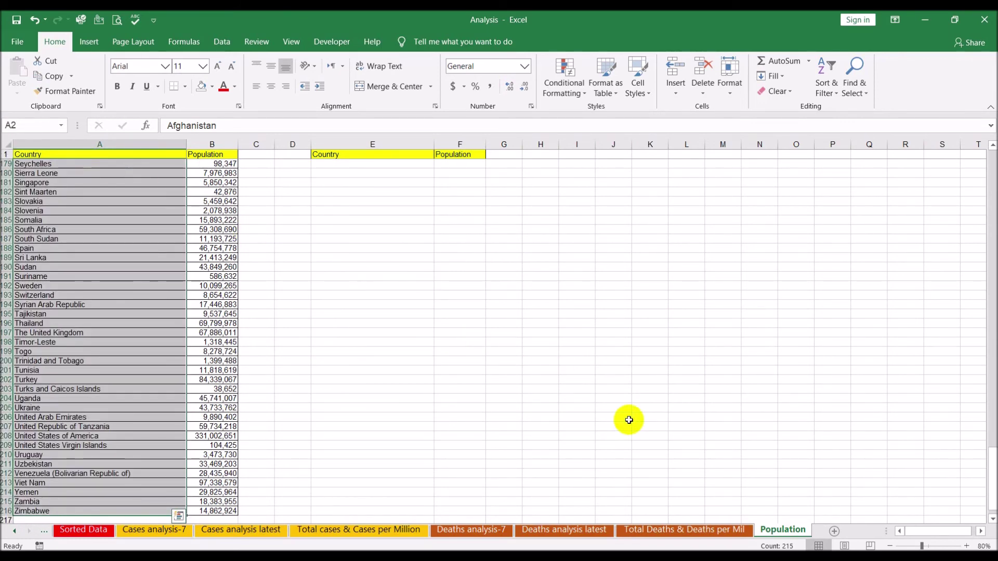
pyautogui.moveTo(992, 471); pyautogui.dragTo(982, 150)
pyautogui.click(564, 239)
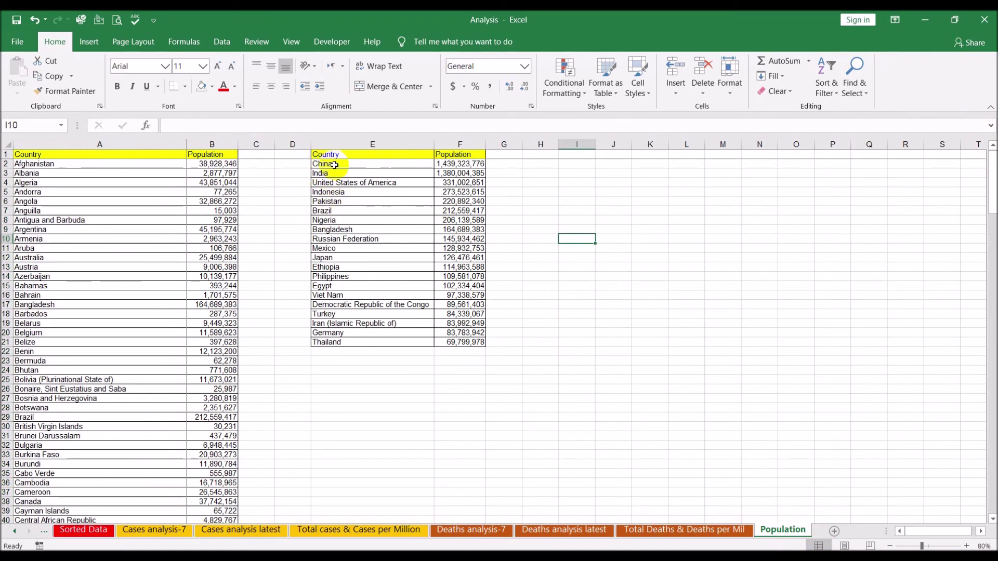
pyautogui.moveTo(327, 165); pyautogui.dragTo(373, 345)
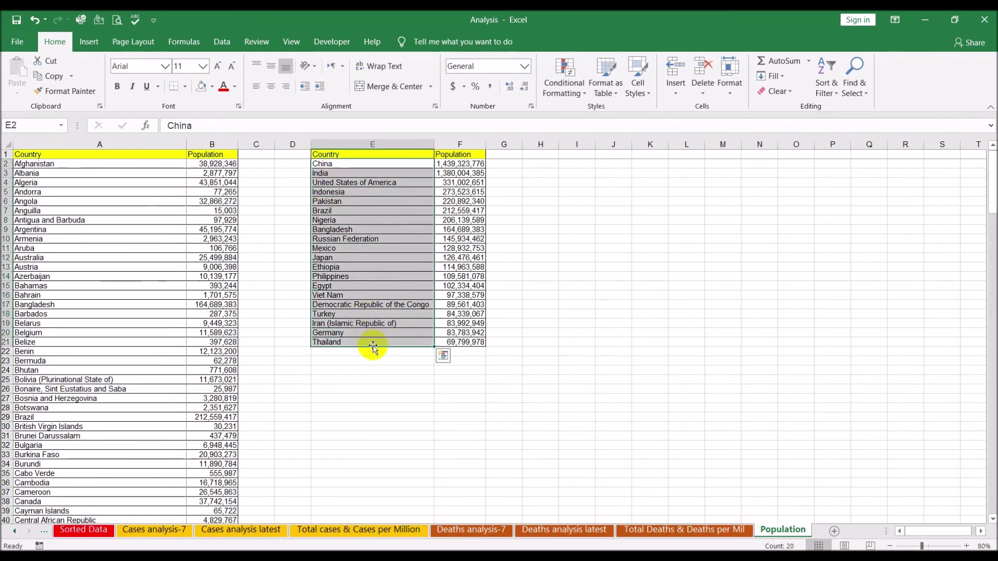
pyautogui.click(600, 334)
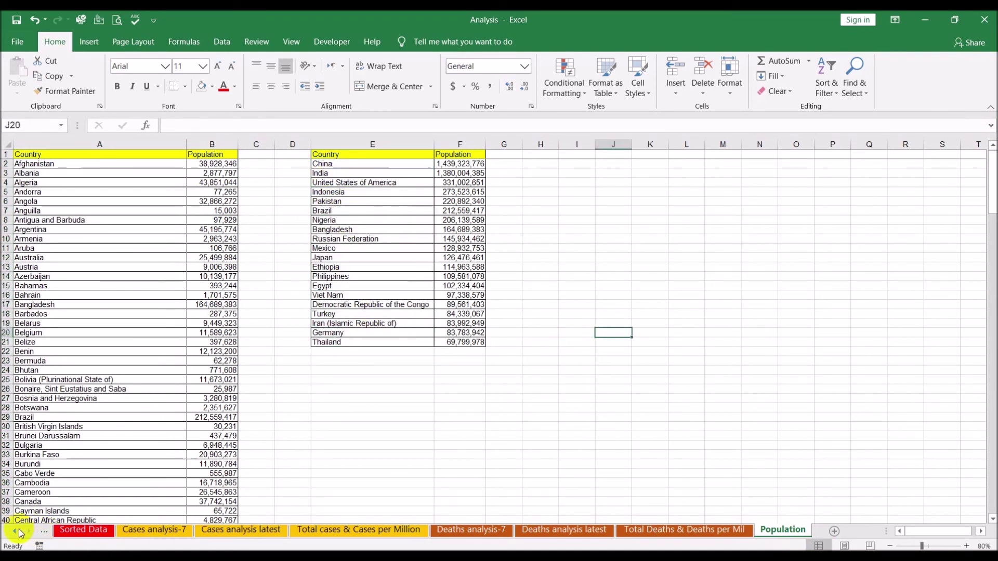
# Examine the United States of America trends on the New Cases Graph and New Deaths Graph sheets.
pyautogui.click(16, 531)
pyautogui.click(16, 531)
pyautogui.click(16, 531)
pyautogui.click(16, 531)
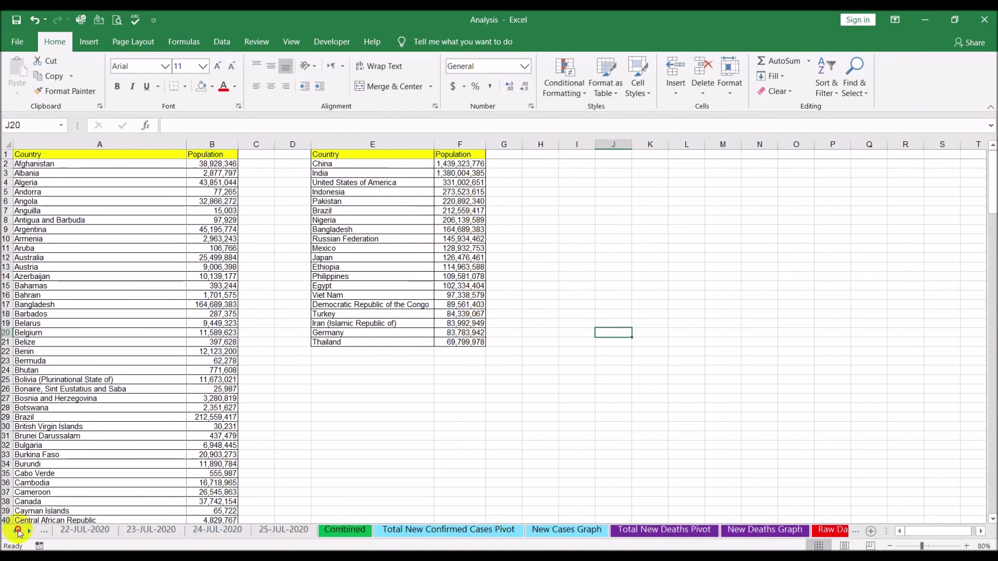
pyautogui.click(16, 532)
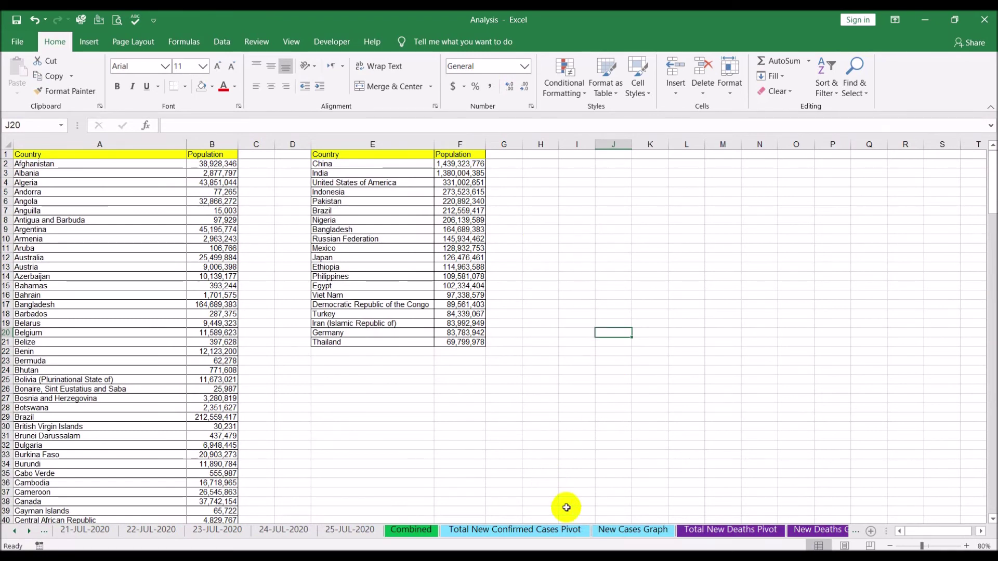
pyautogui.click(630, 531)
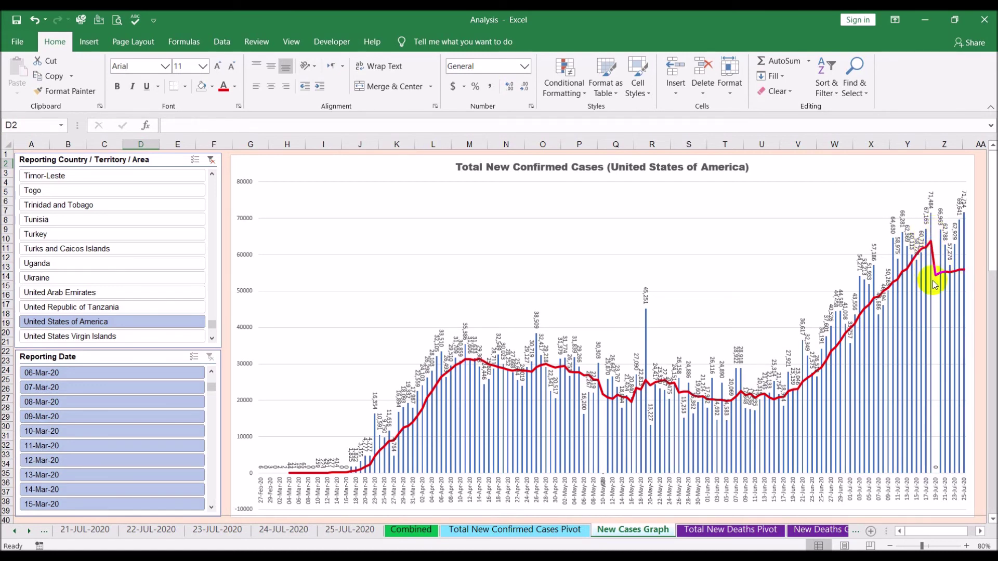
pyautogui.moveTo(932, 283)
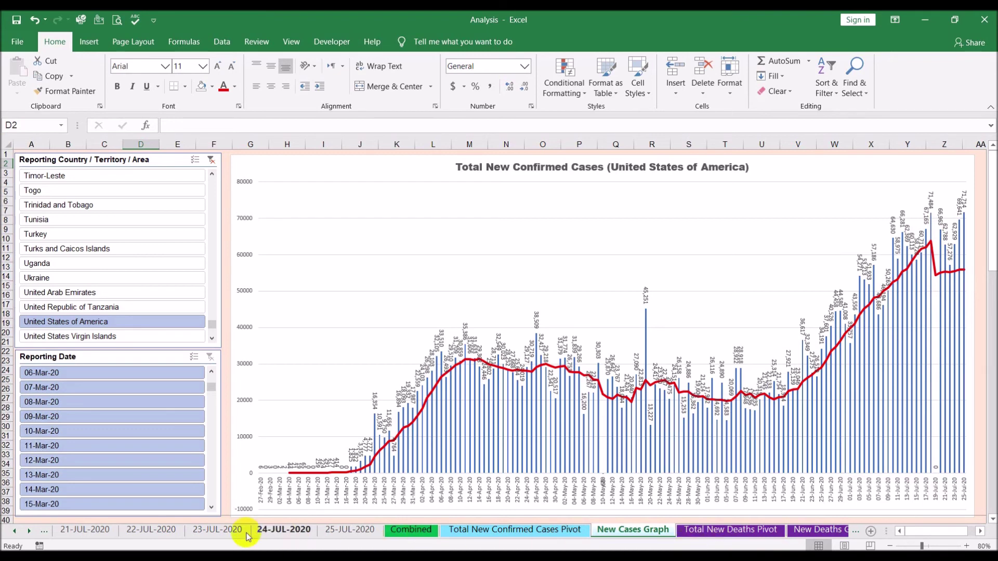
pyautogui.click(30, 534)
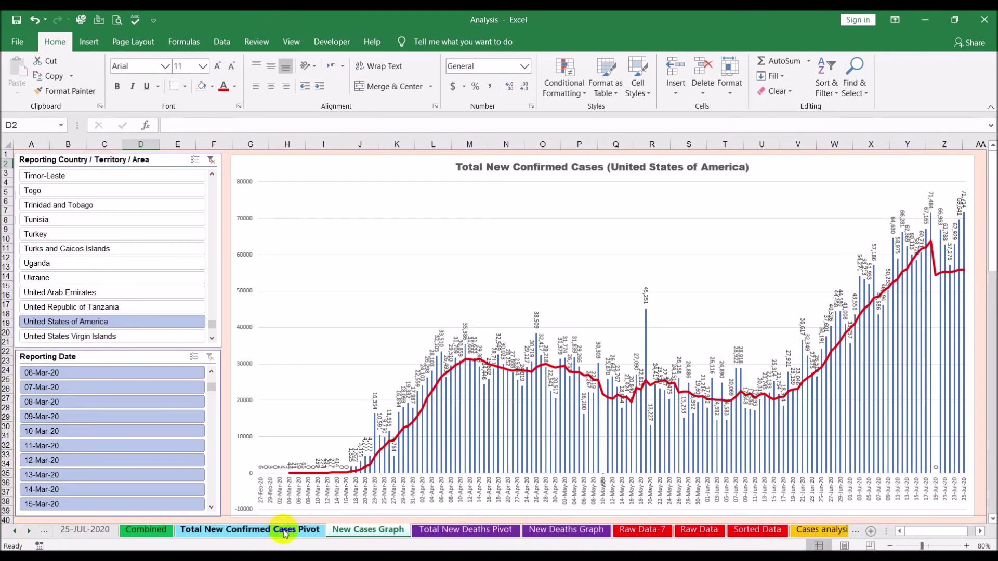
pyautogui.click(565, 531)
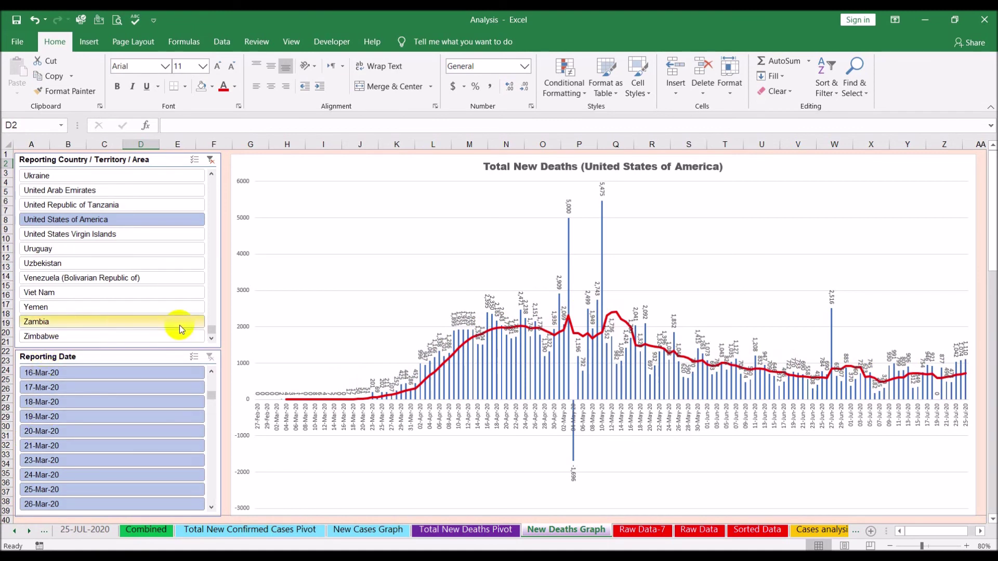
# Filter the New Deaths Graph to New Zealand using the country slicer.
pyautogui.click(210, 187)
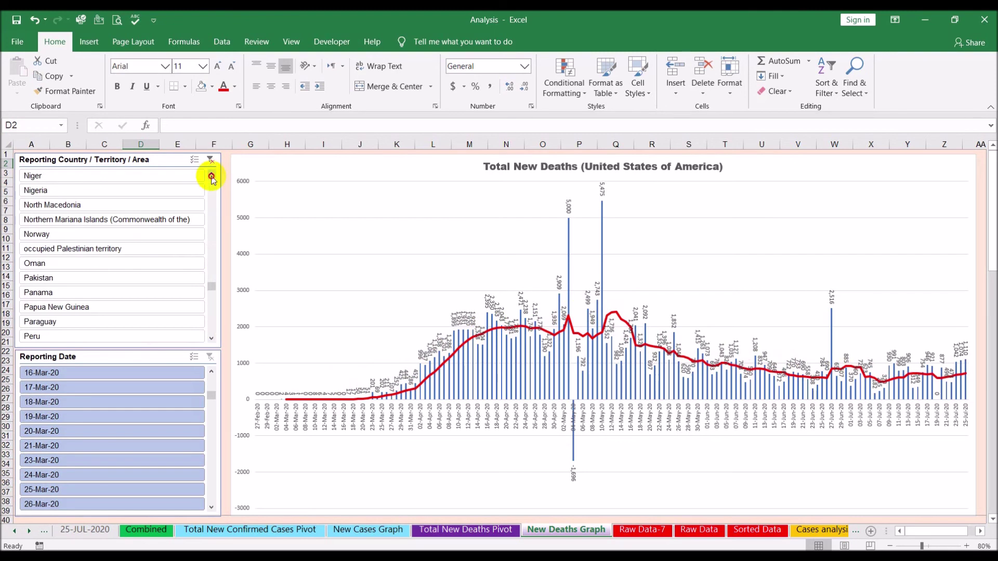
pyautogui.click(212, 175)
pyautogui.click(212, 175)
pyautogui.click(113, 203)
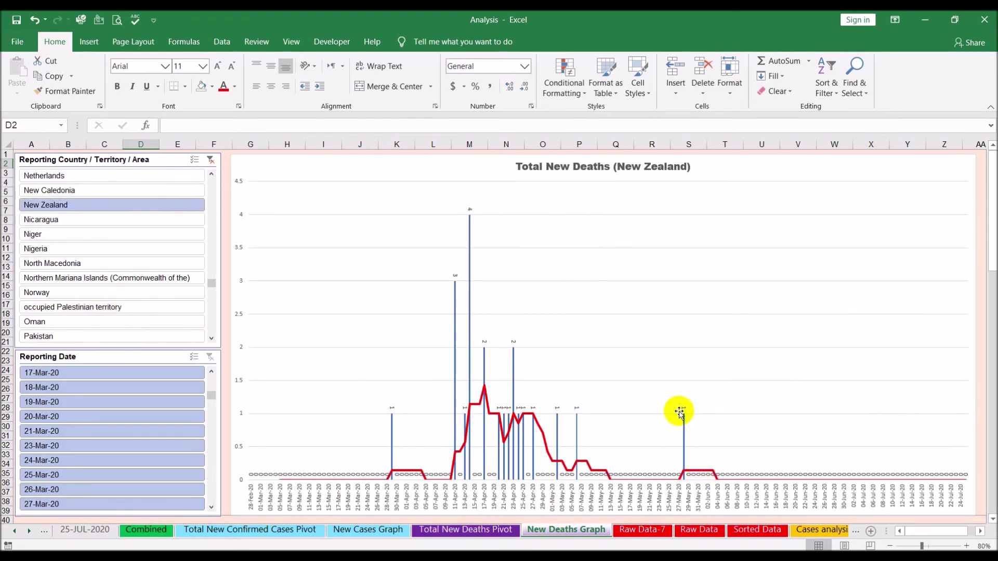
# Filter the New Cases Graph to Pakistan with the country slicer and view the matching New Deaths Graph.
pyautogui.click(371, 531)
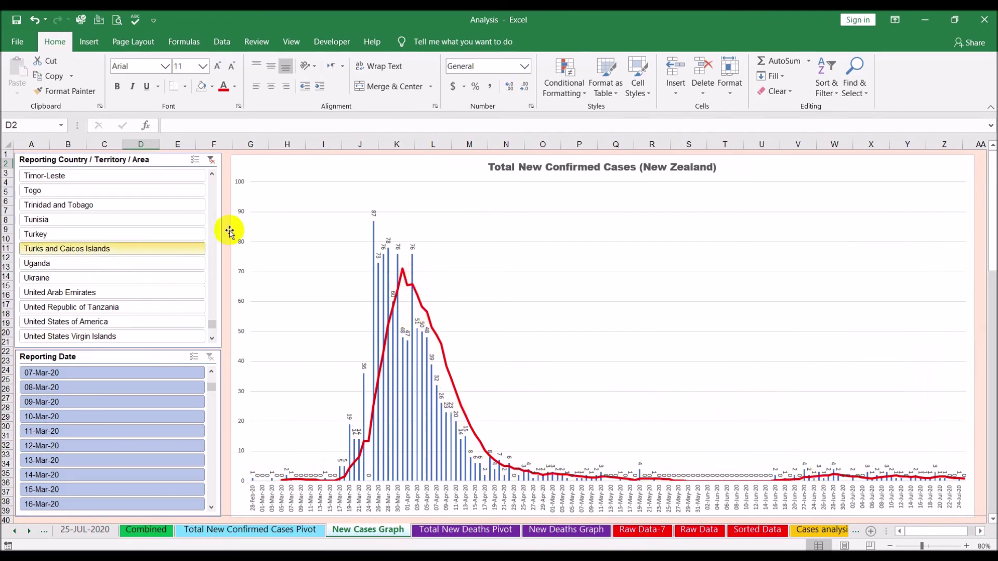
pyautogui.click(211, 196)
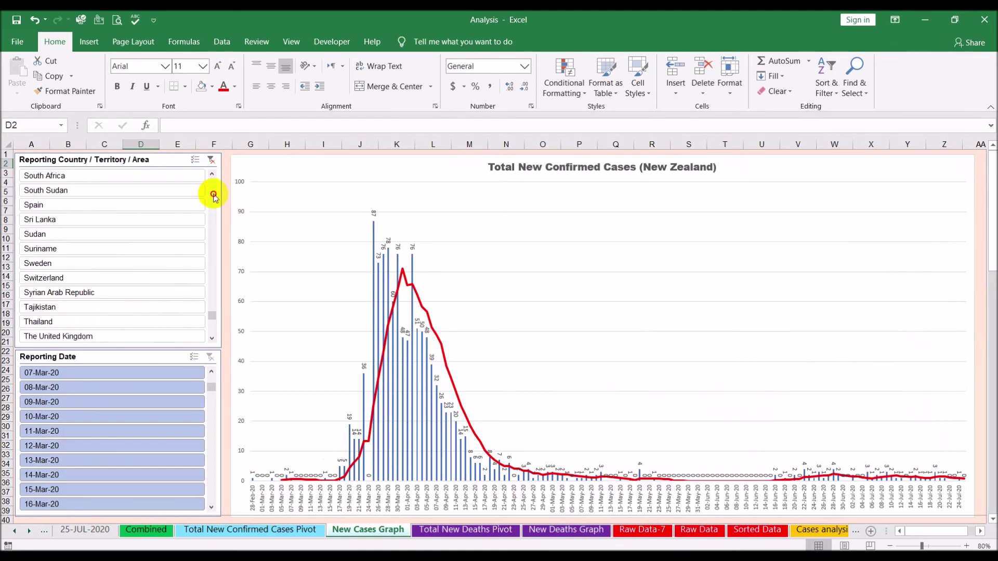
pyautogui.click(210, 196)
pyautogui.click(210, 196)
pyautogui.click(211, 196)
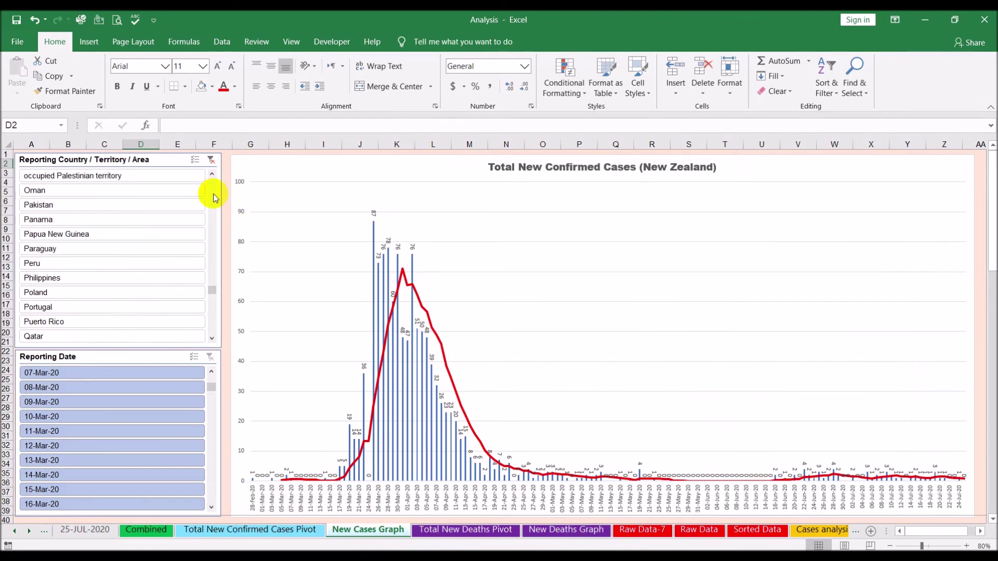
pyautogui.click(144, 206)
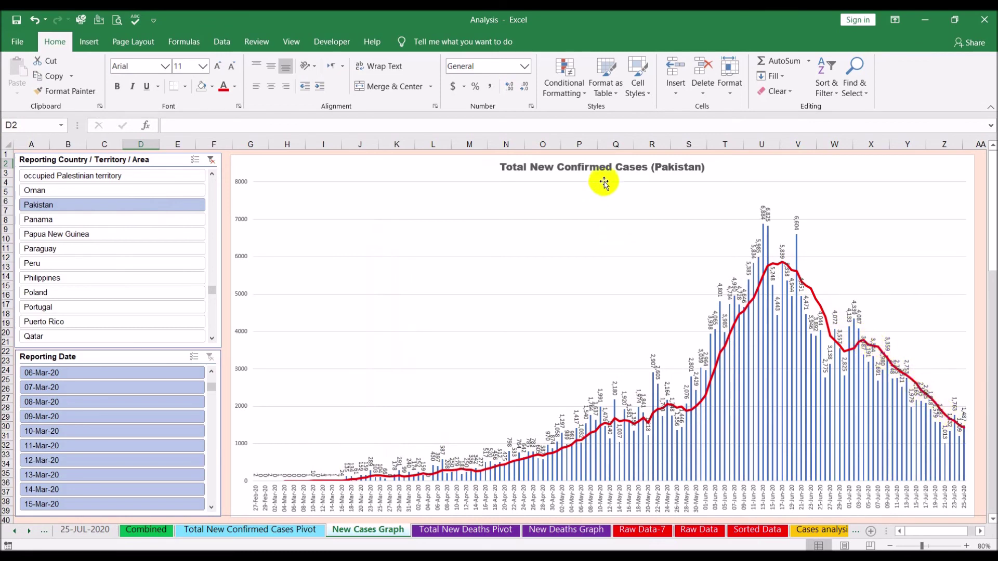
pyautogui.click(574, 535)
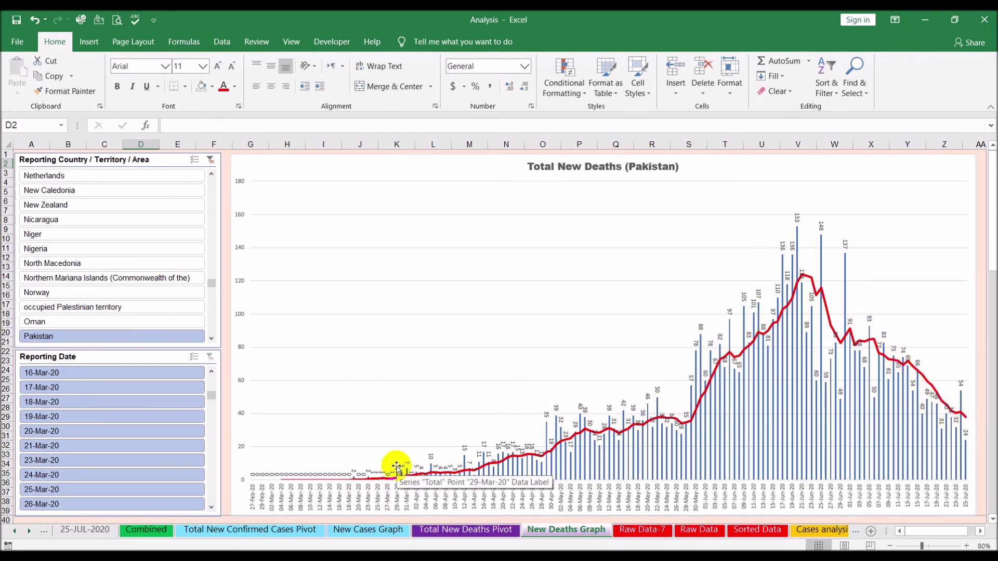
# Inspect the cell reference behind the deaths chart's title and compare it with the Total New Deaths Pivot sheet.
pyautogui.click(578, 165)
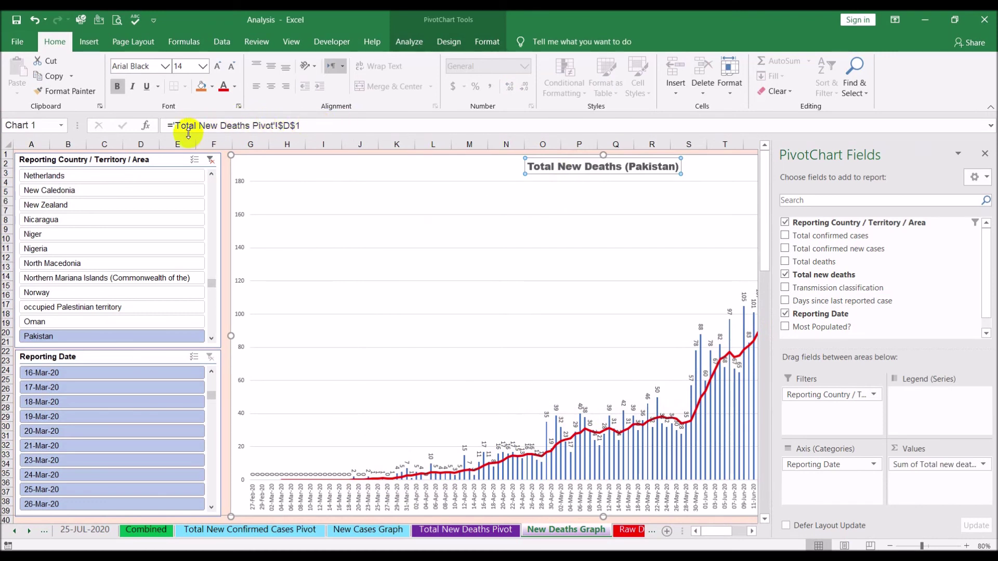
pyautogui.click(984, 153)
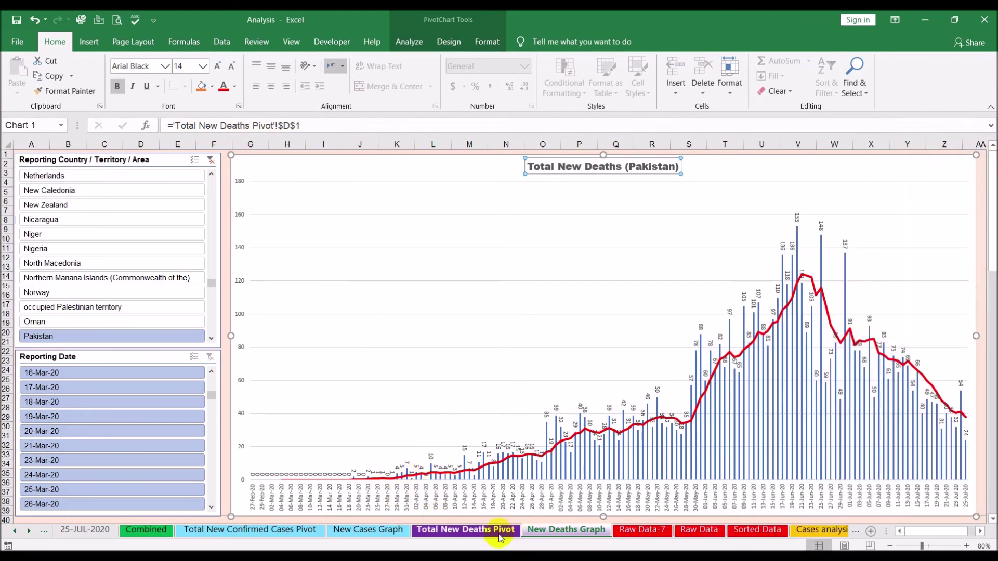
pyautogui.click(512, 535)
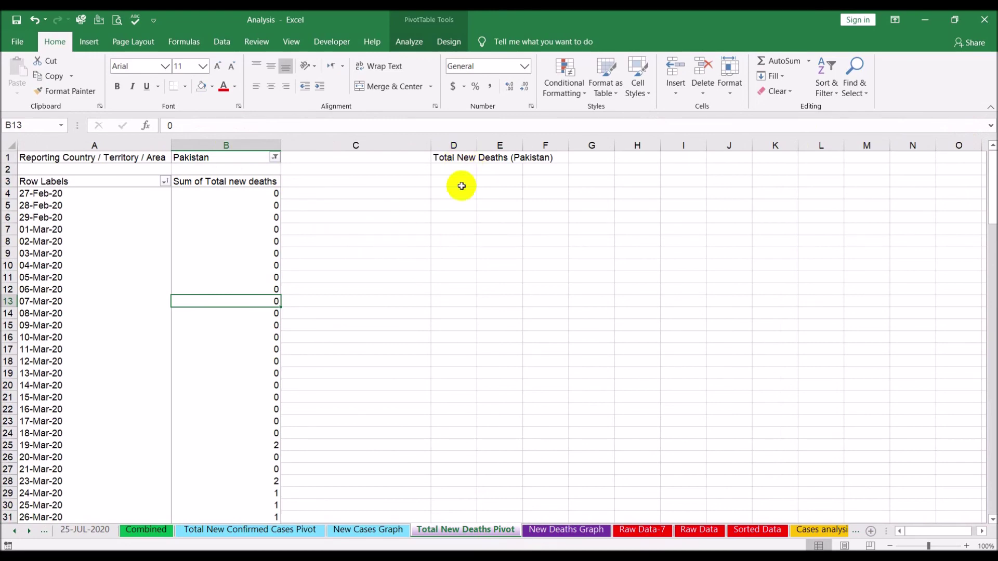
pyautogui.click(566, 530)
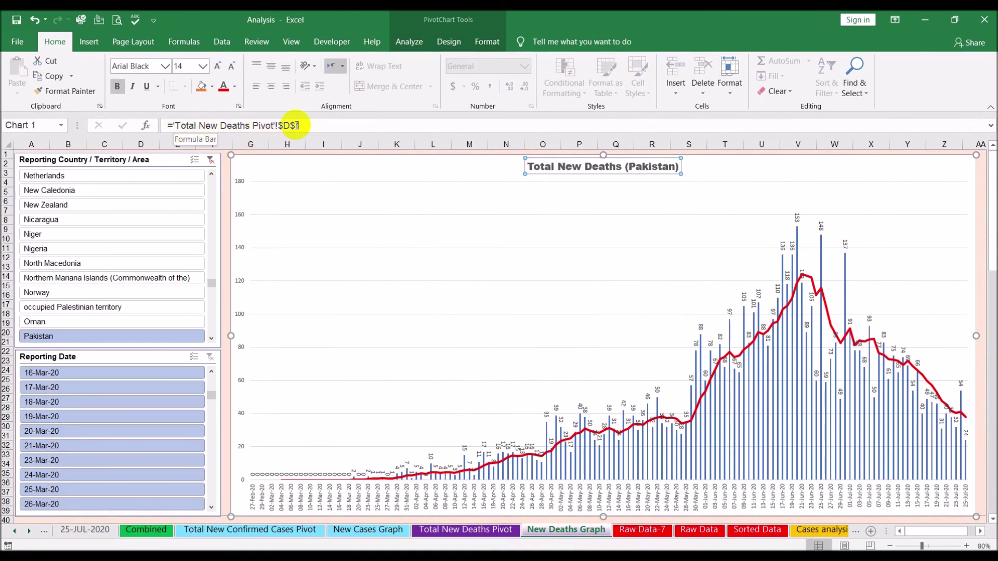
# Check the title formula in D1 of the Total New Deaths Pivot sheet and autofit column D to its text.
pyautogui.click(494, 529)
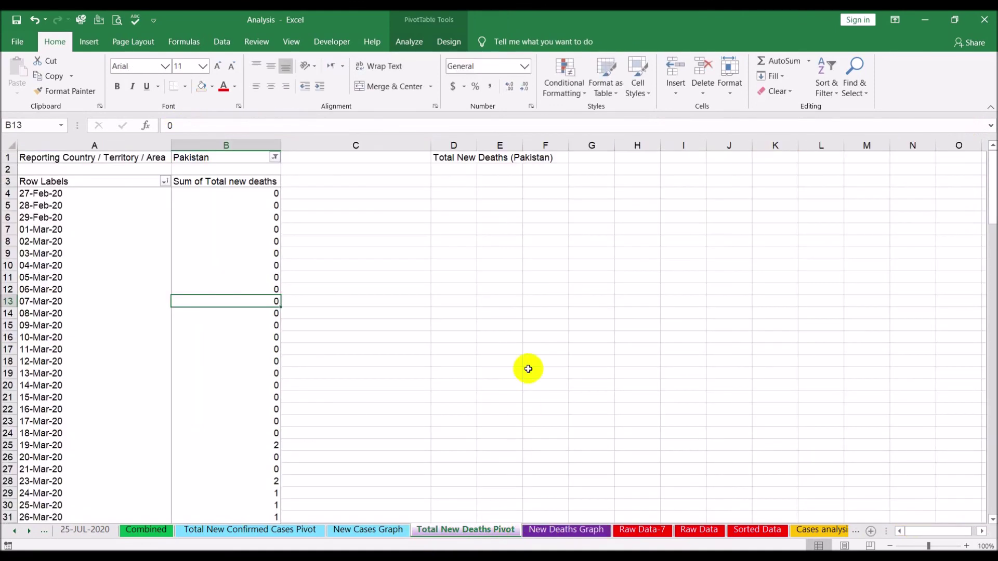
pyautogui.click(453, 158)
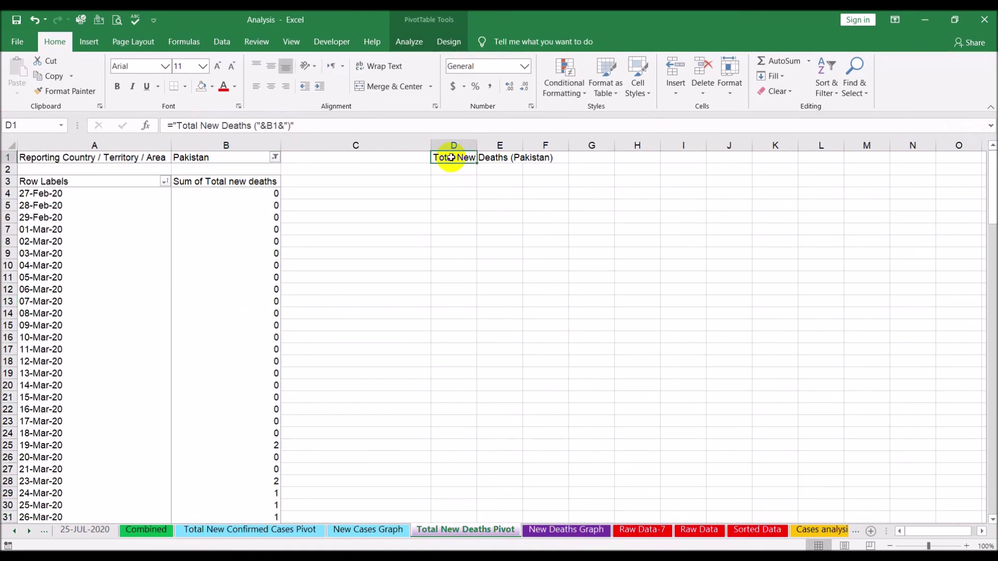
pyautogui.doubleClick(476, 145)
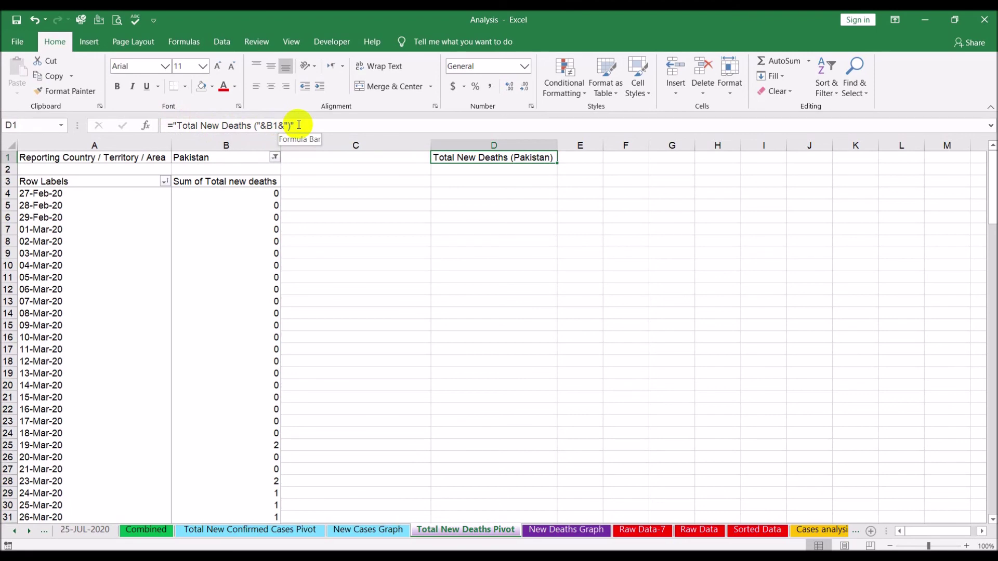
pyautogui.click(535, 229)
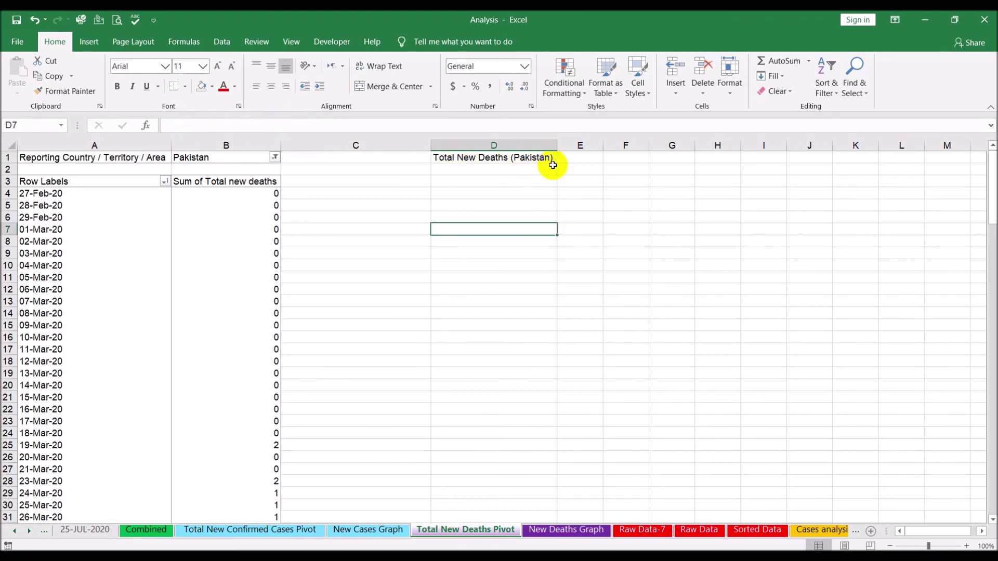
# Test the linked title on the New Deaths Graph by filtering to Niger and back to Pakistan.
pyautogui.click(567, 529)
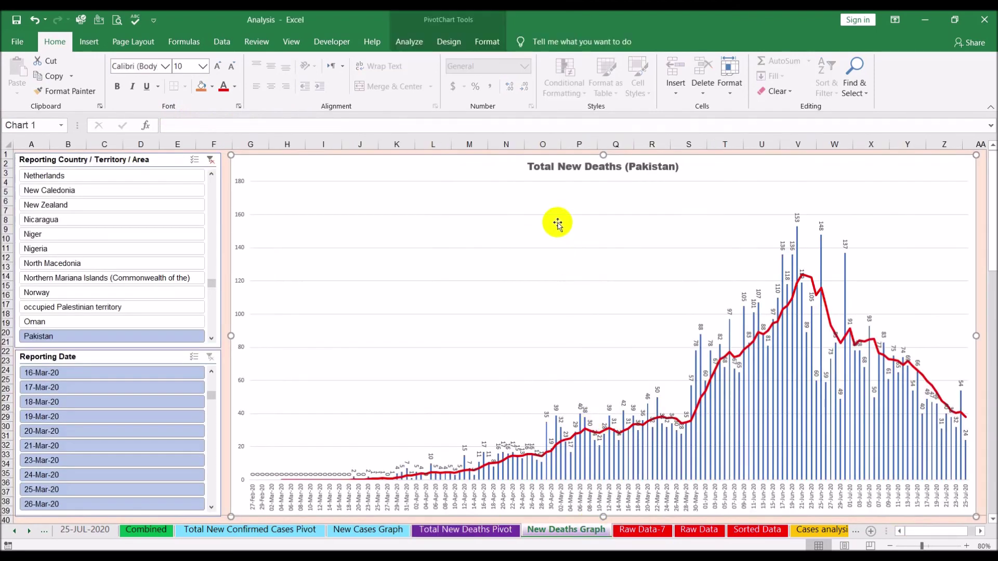
pyautogui.click(86, 238)
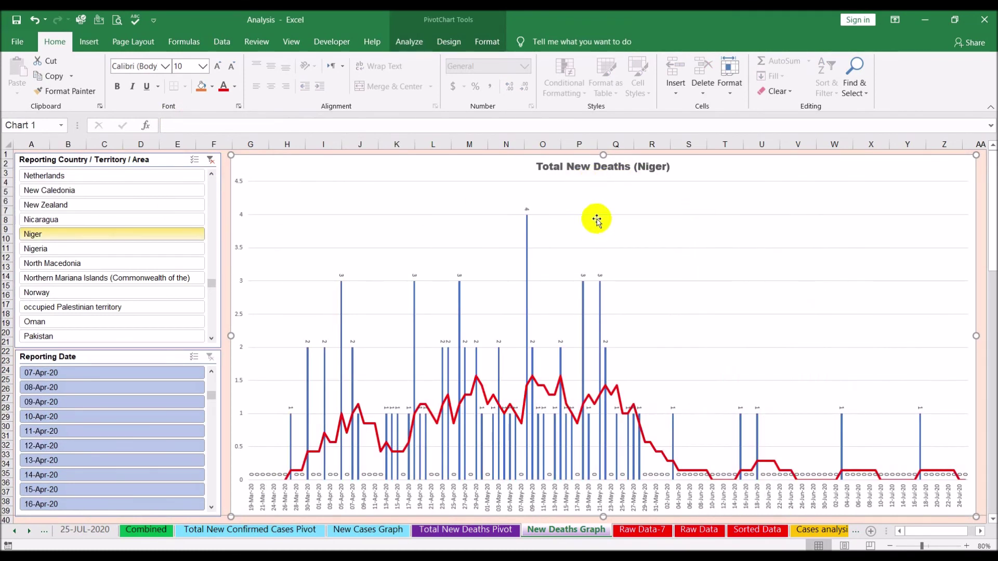
pyautogui.click(122, 336)
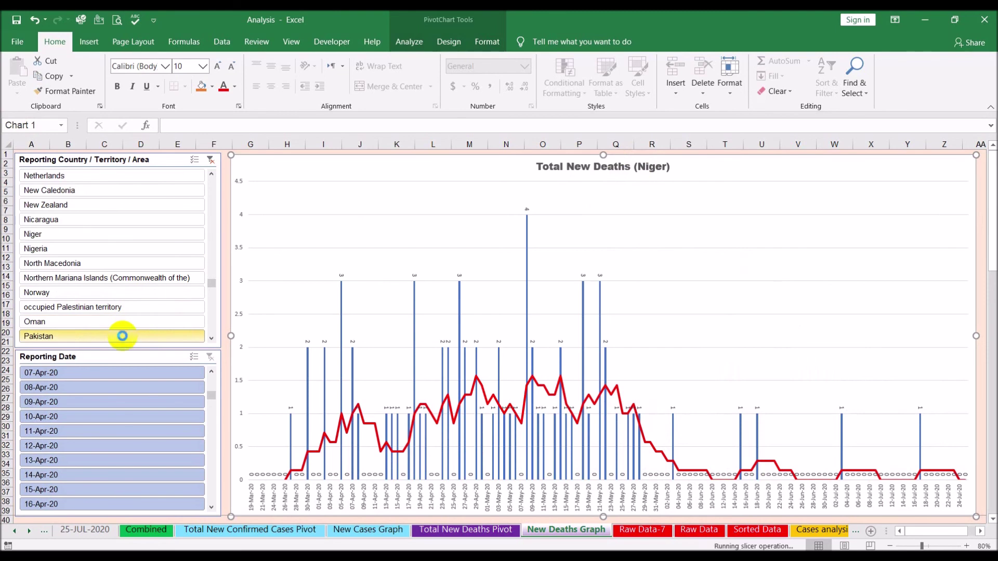
pyautogui.scroll(-3, 211, 338)
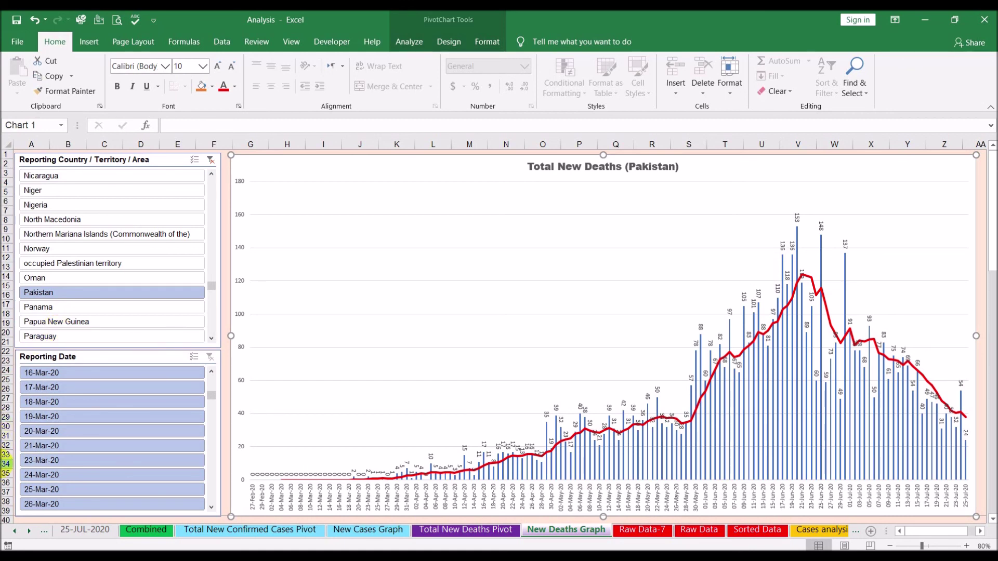
# Review the 25-JUL-2020, Combined and Total New Deaths Pivot sheets, ending on the New Deaths Graph.
pyautogui.click(86, 530)
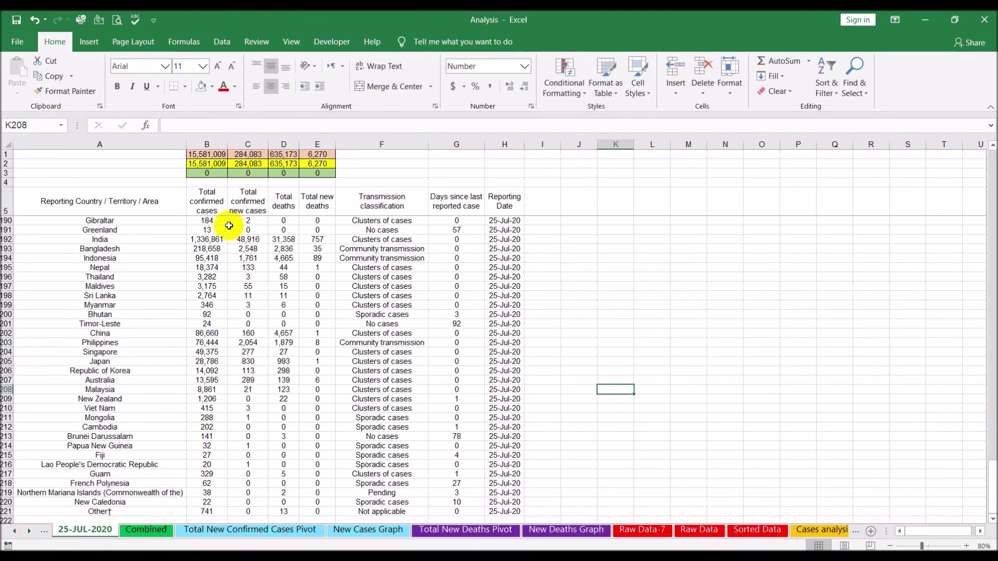
pyautogui.click(146, 530)
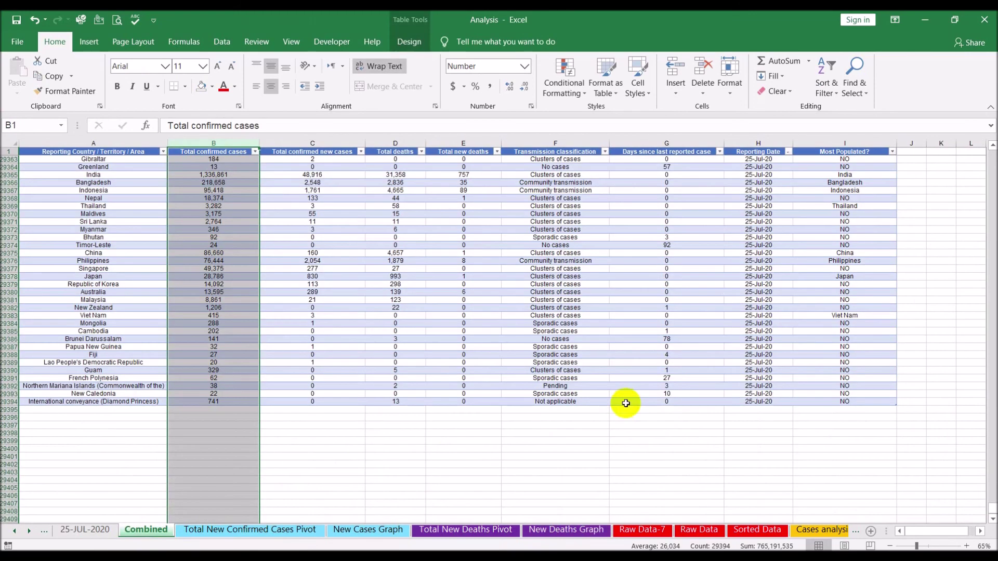
pyautogui.click(605, 463)
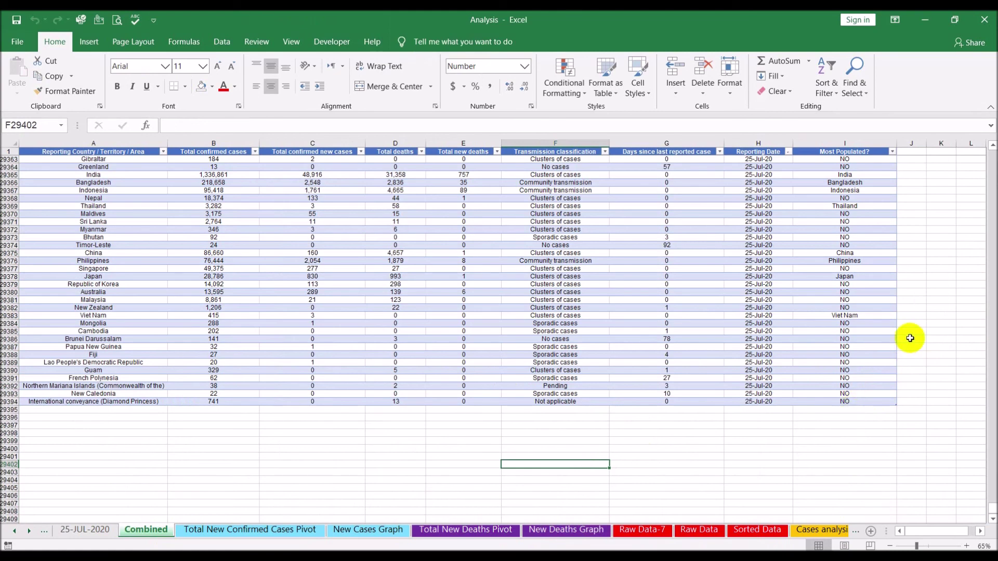
pyautogui.click(507, 529)
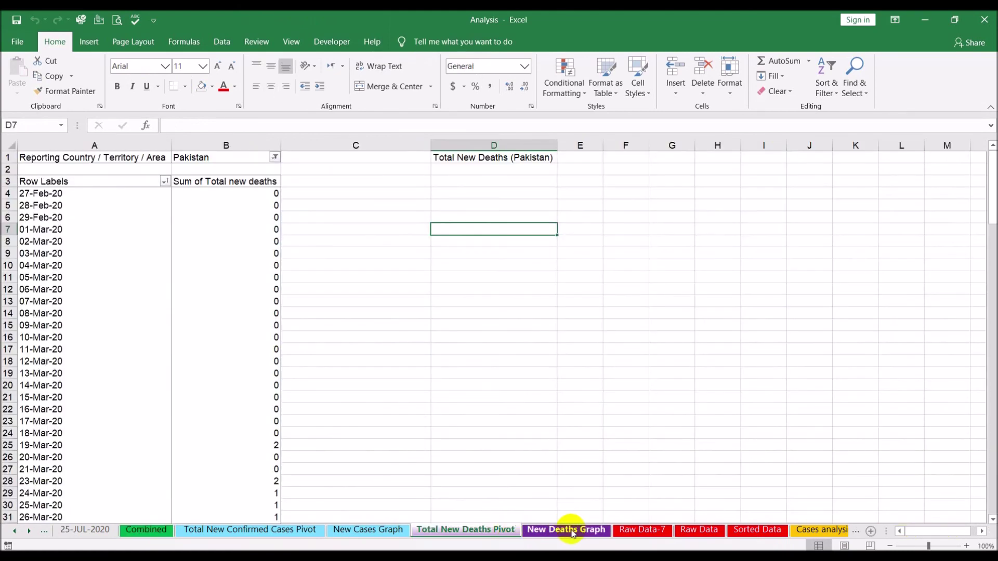
pyautogui.click(564, 530)
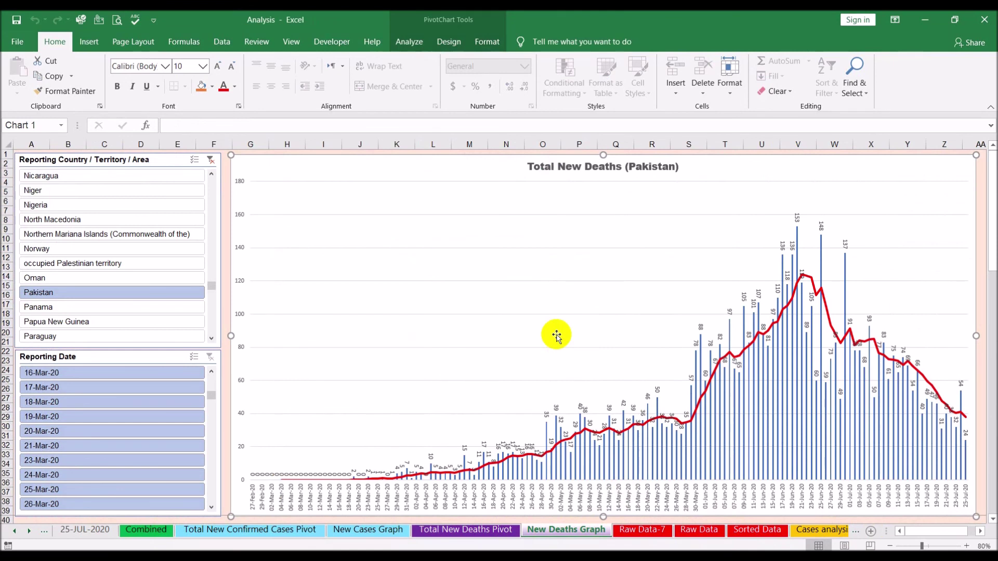